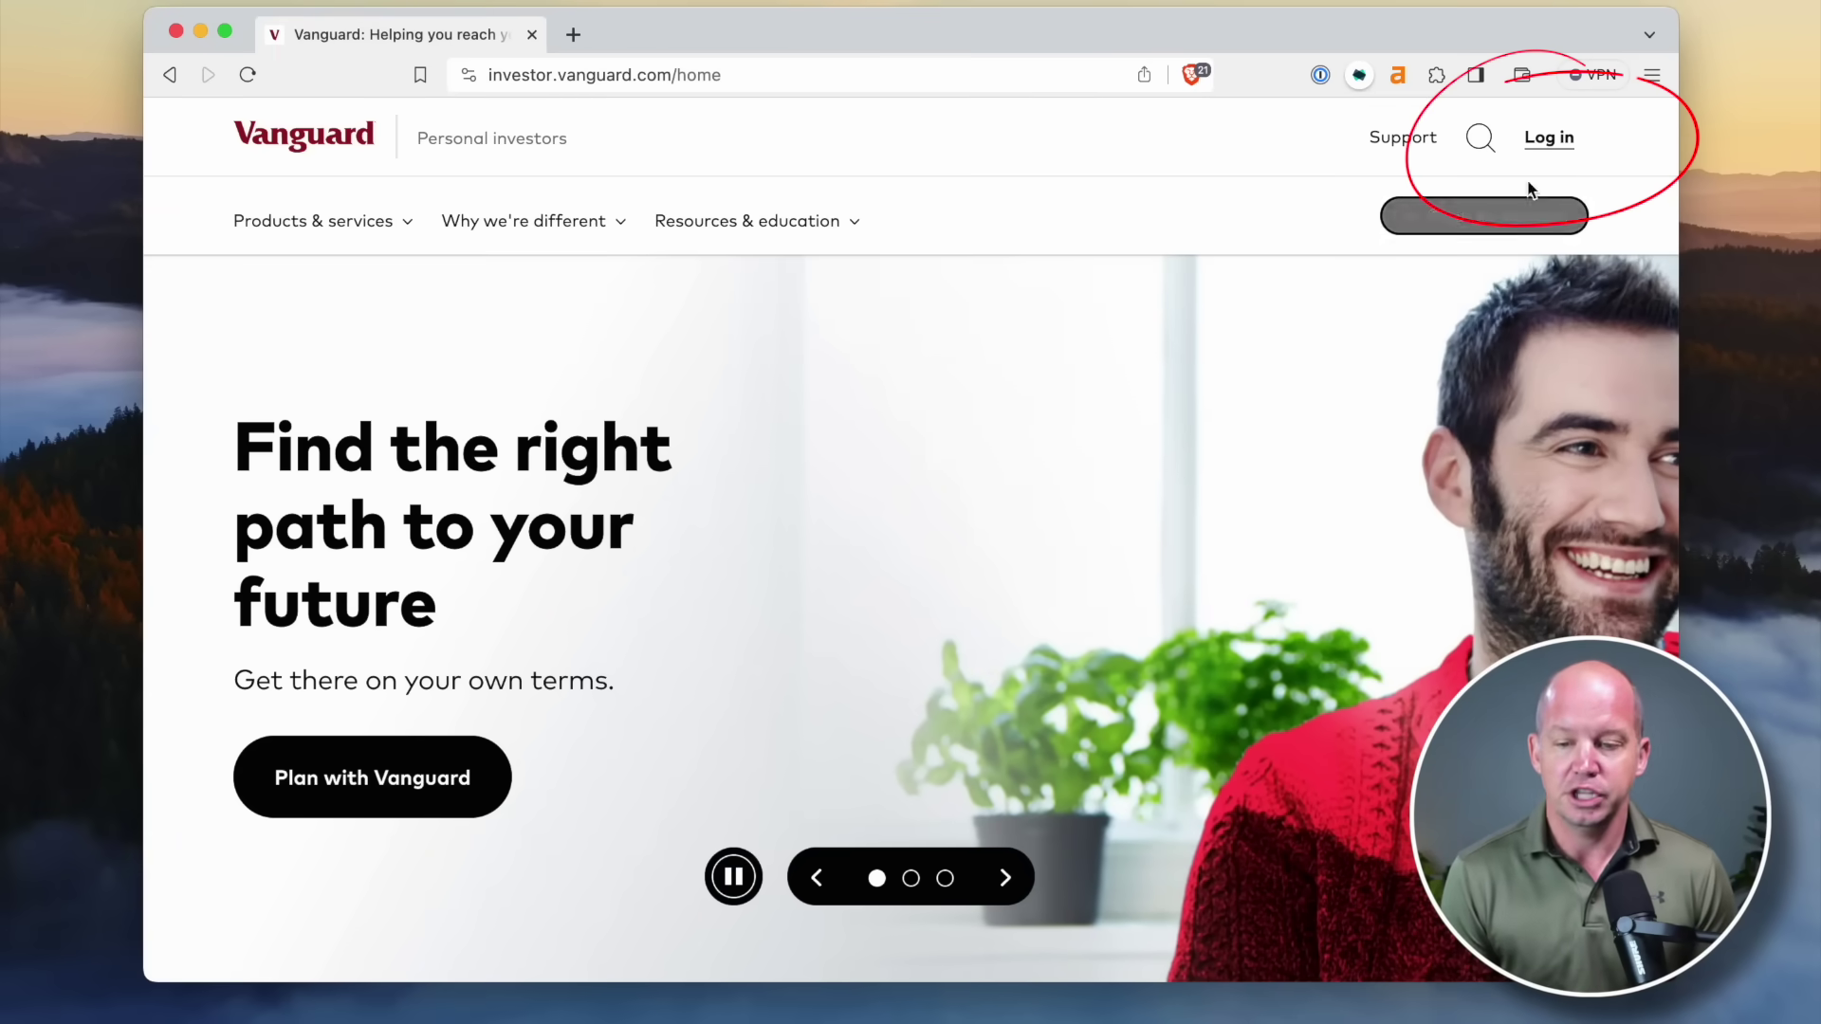
Log in to Vanguard with the 1Password-saved username, password and security question answer.
click(1549, 139)
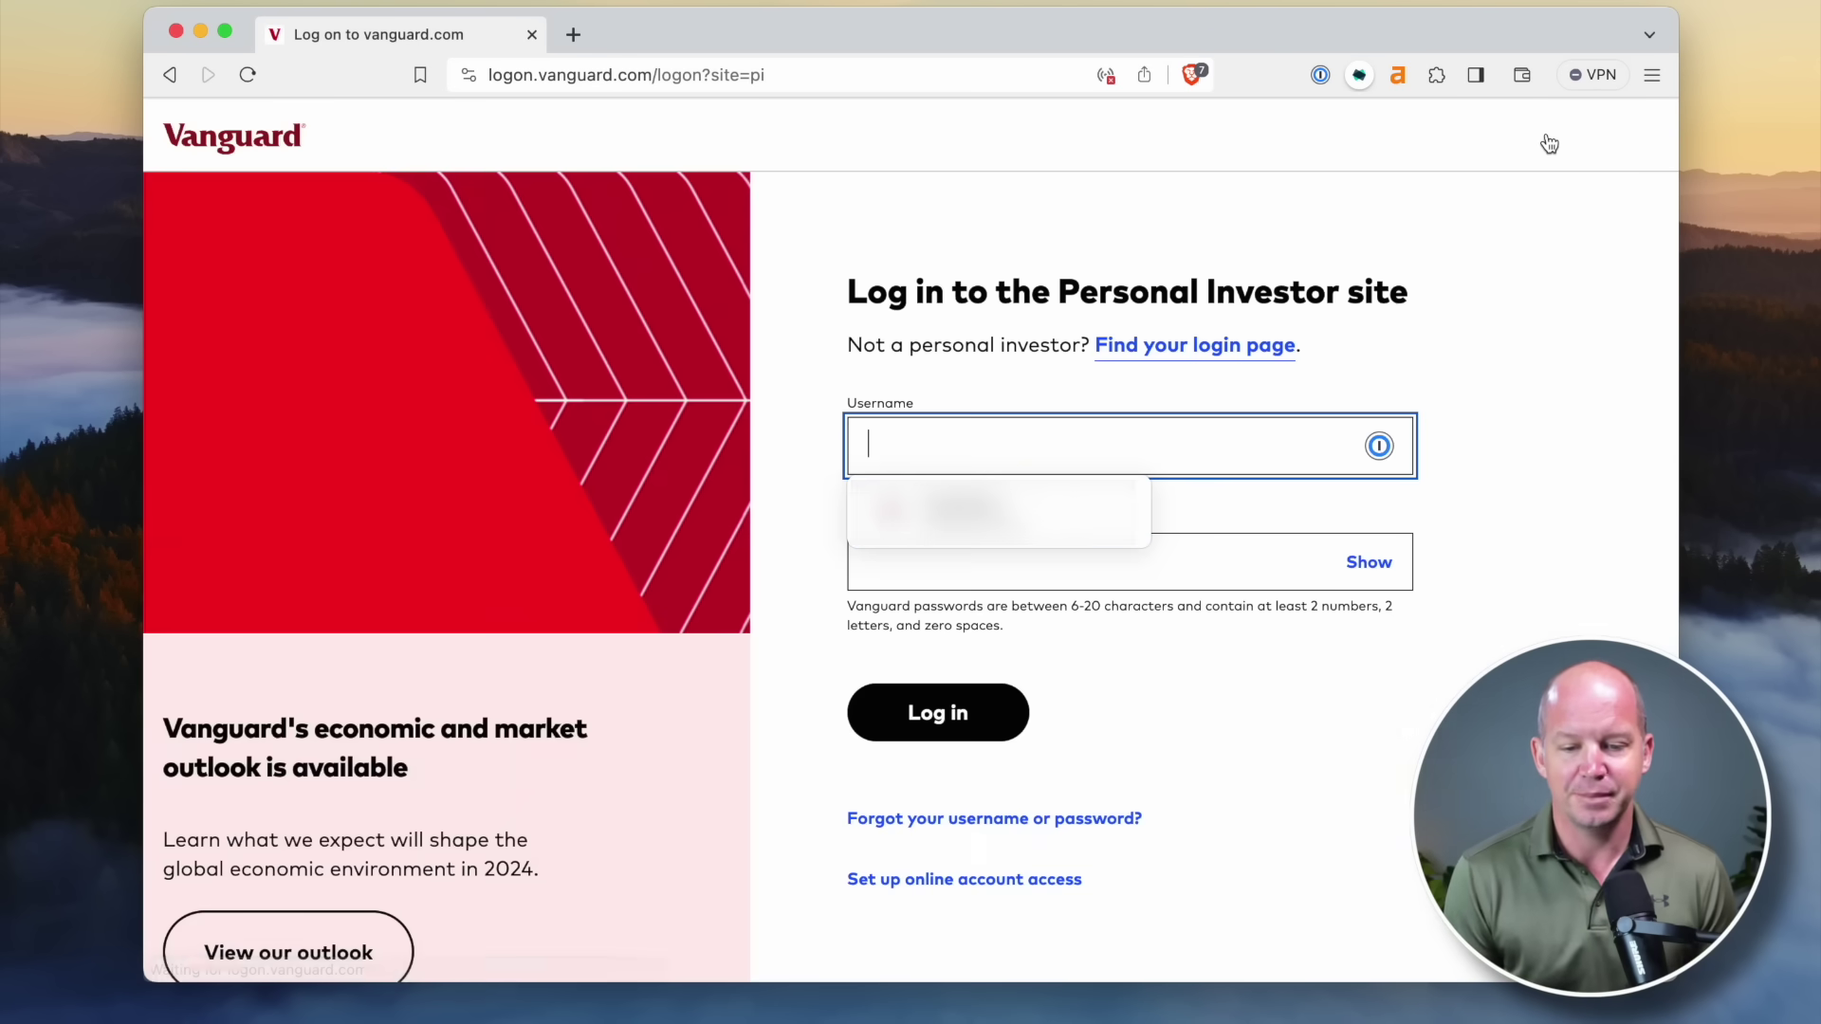
click(965, 520)
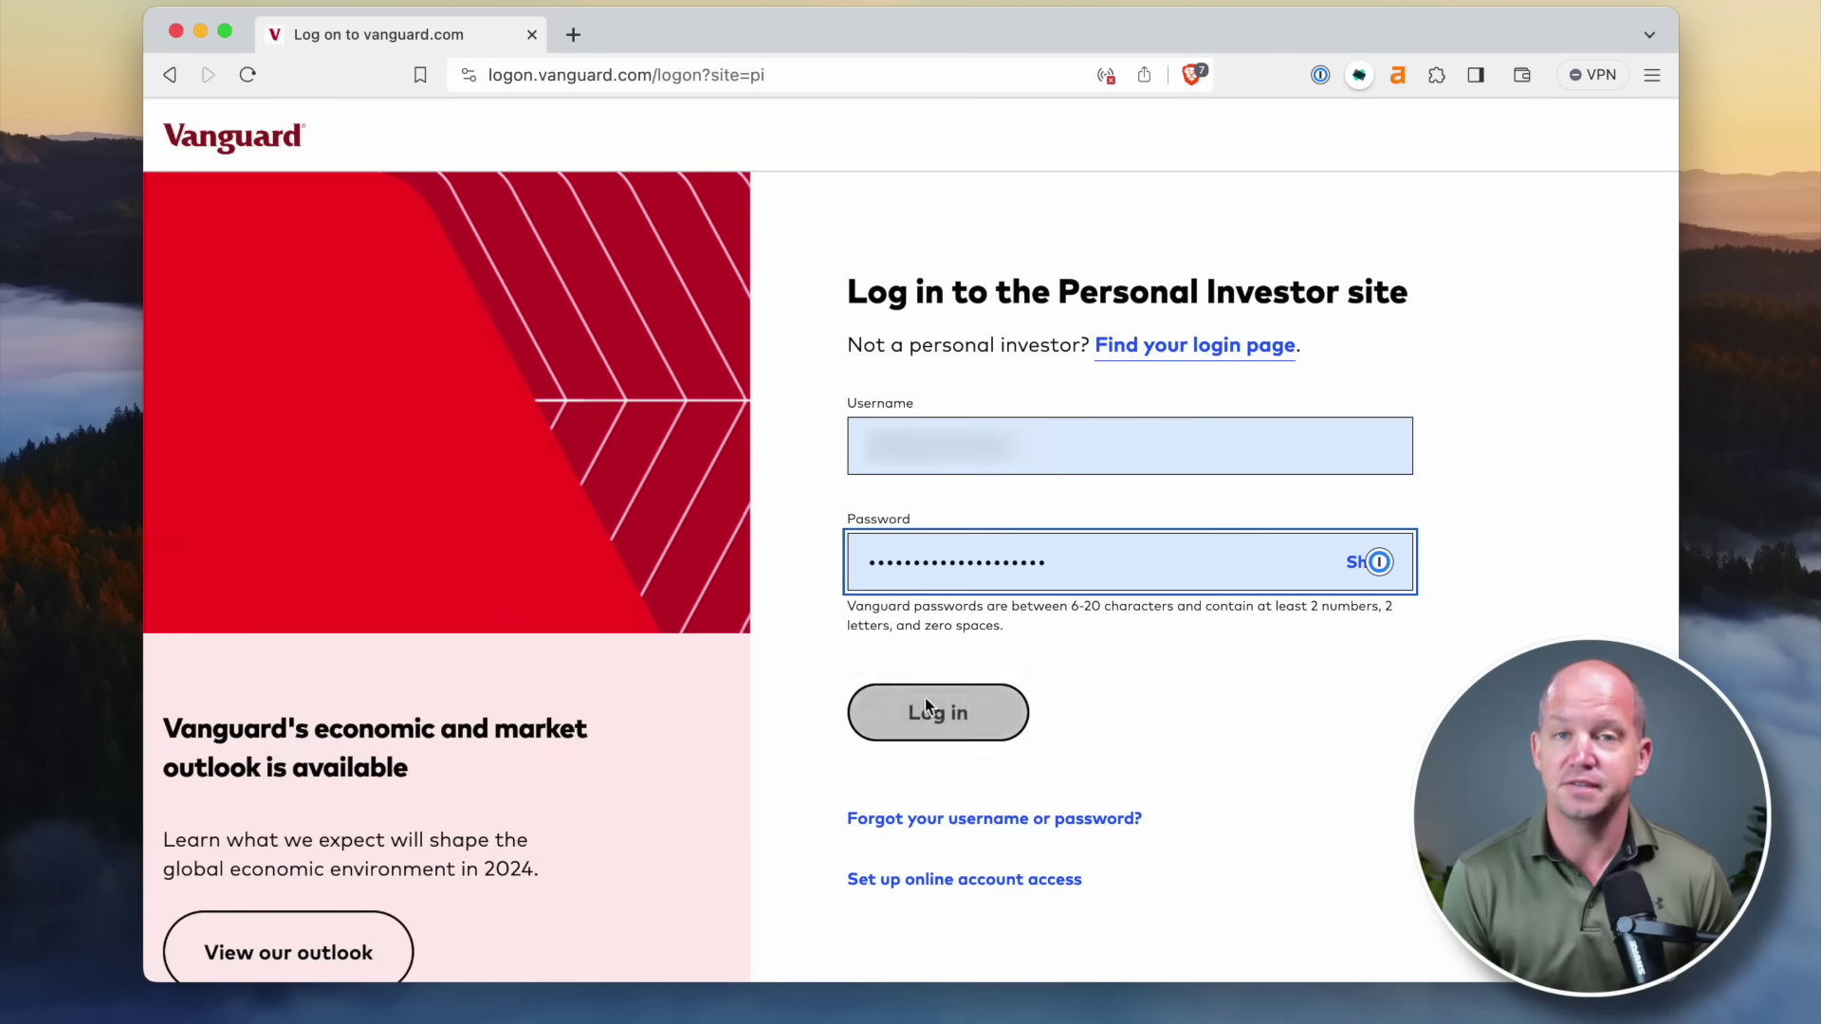
click(920, 728)
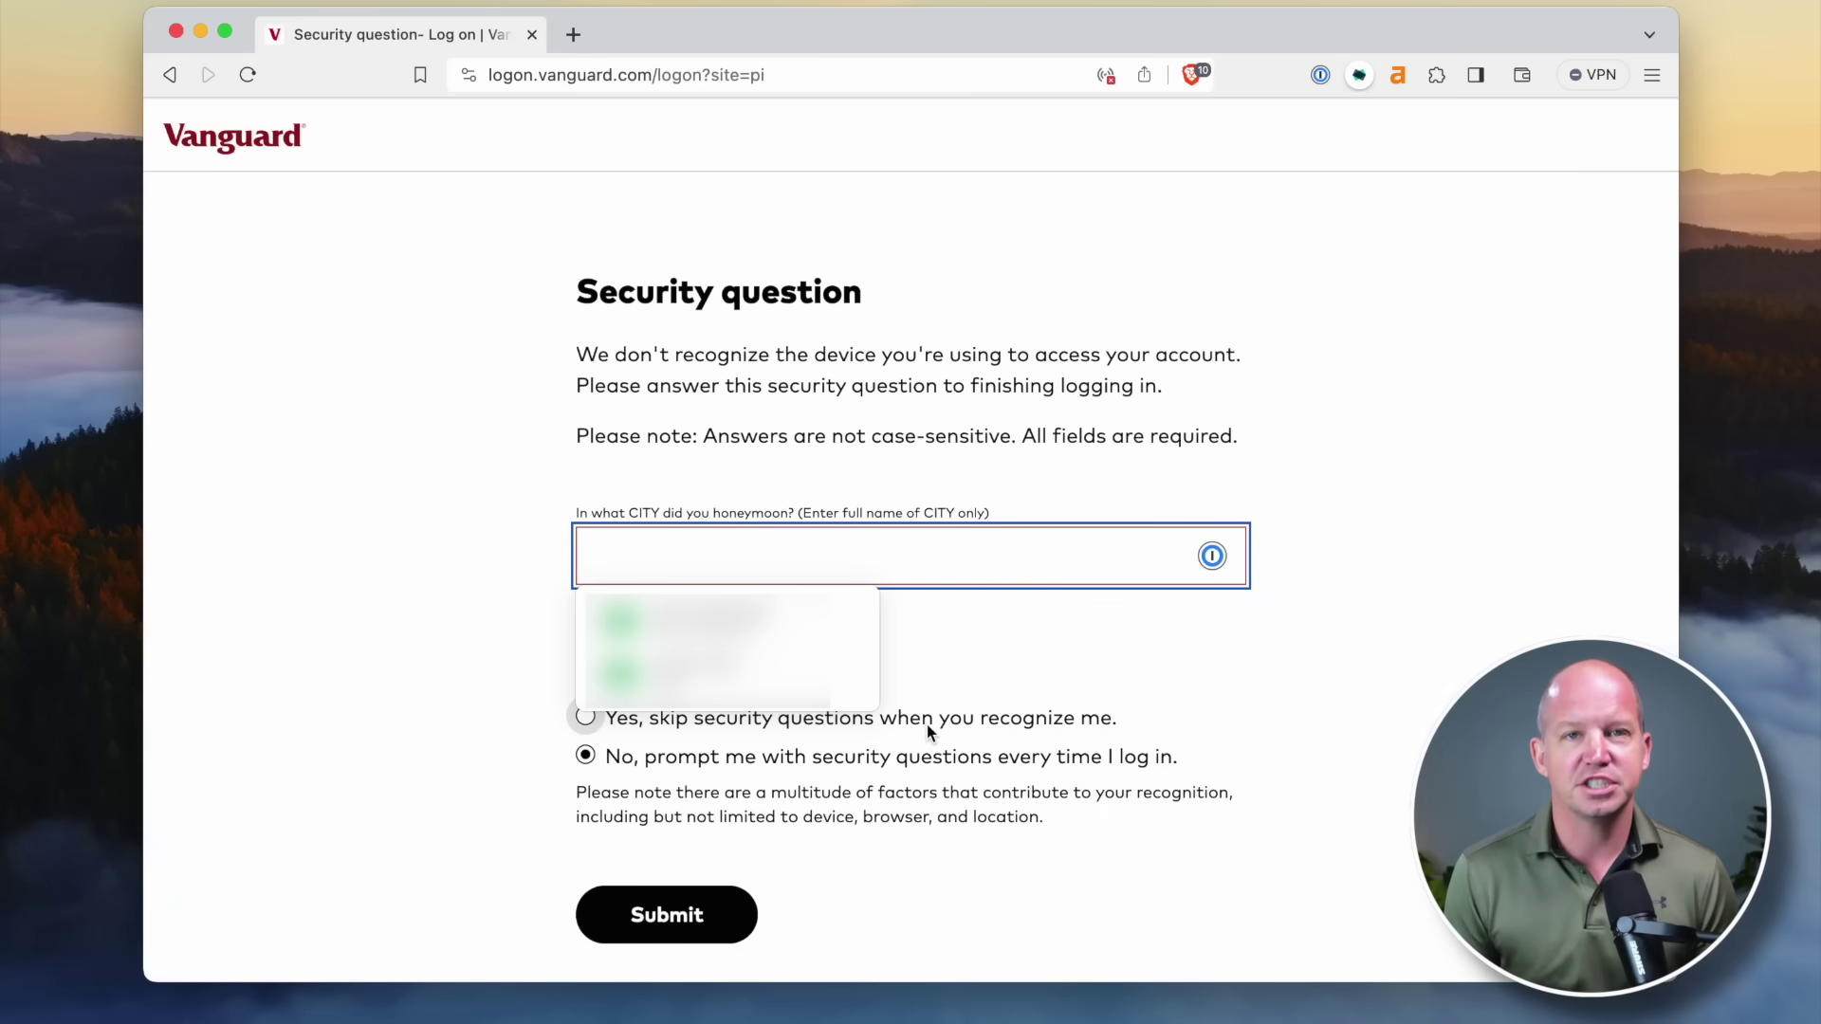
key(Down)
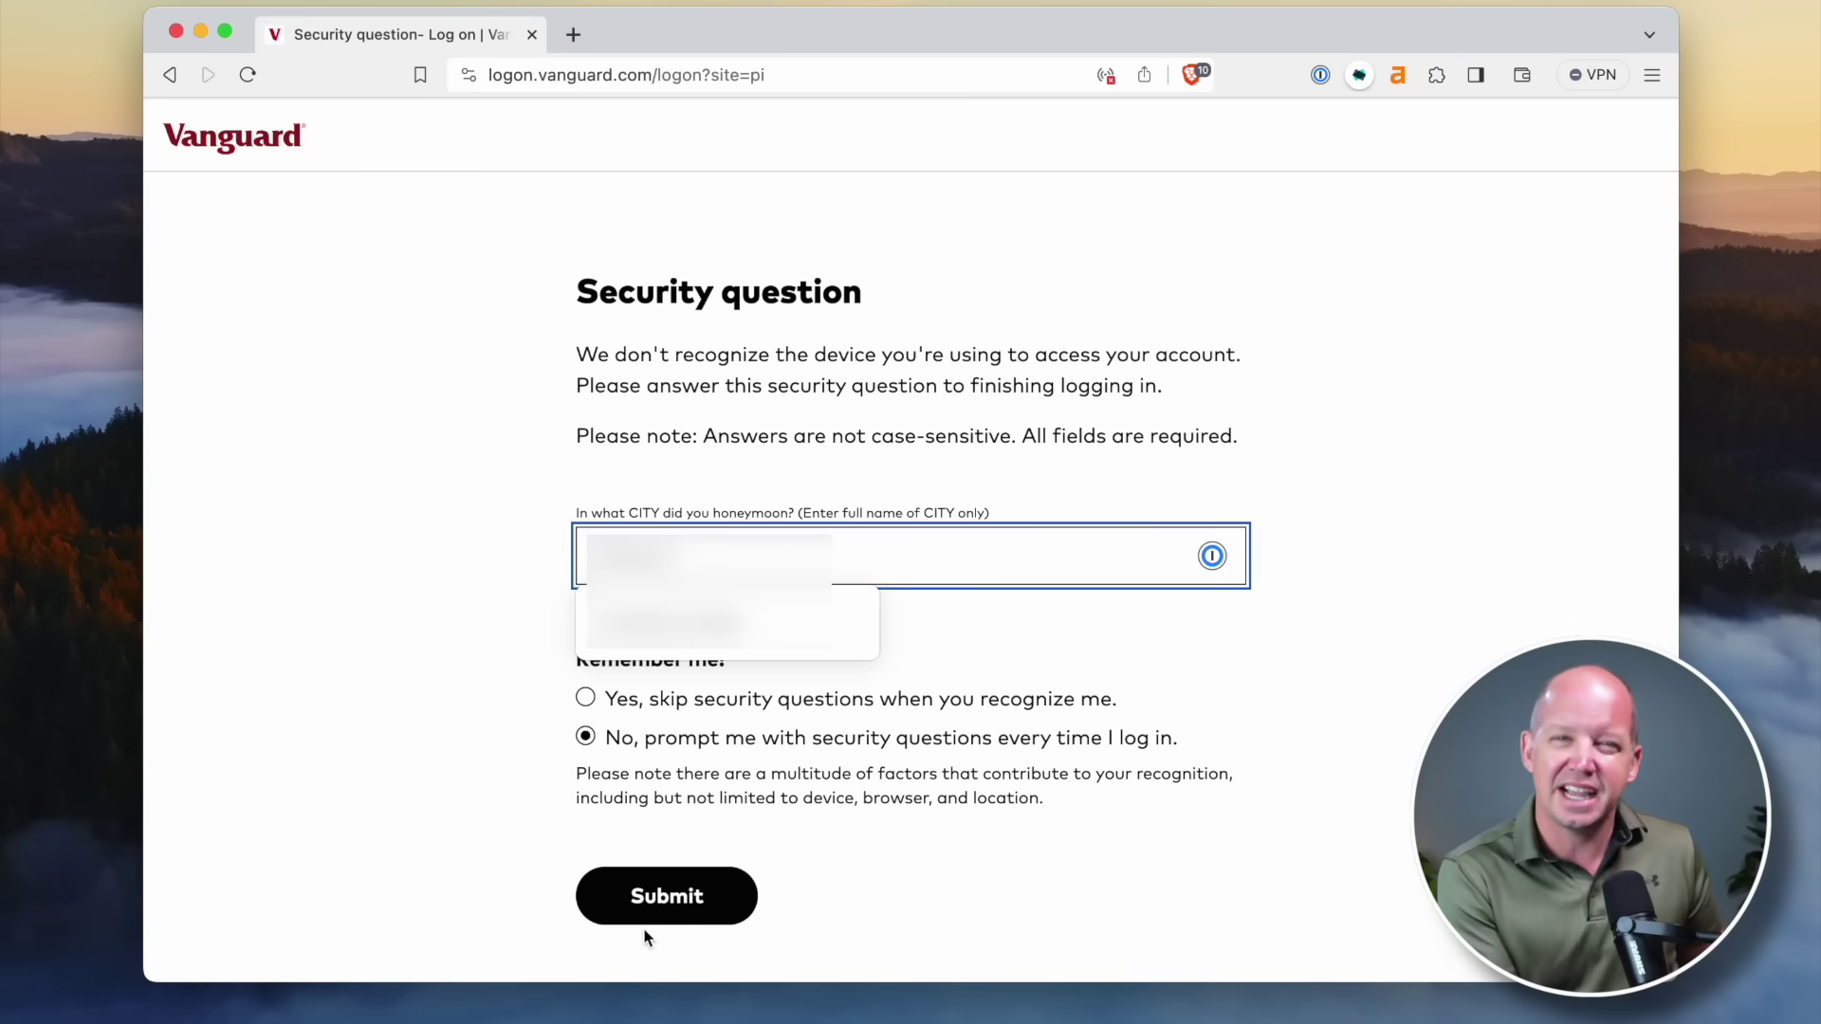
click(647, 895)
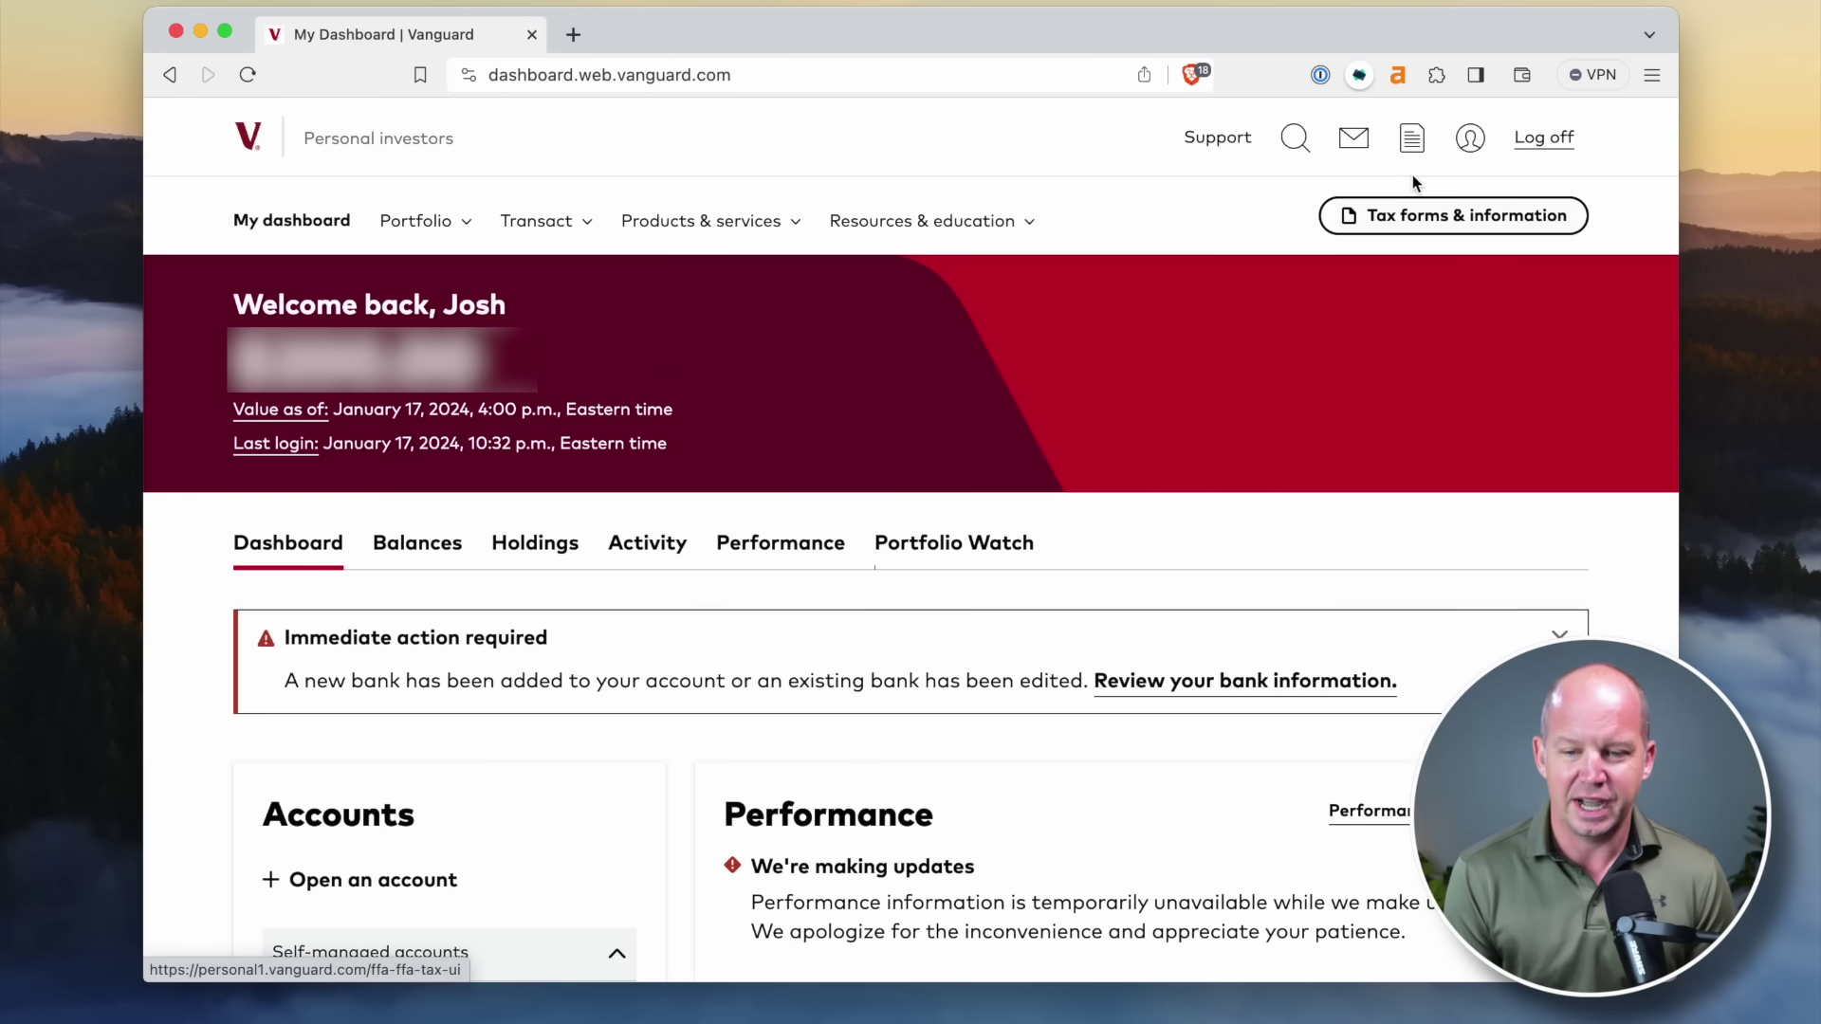
Go to the profile's Security settings and try the Security key link, which requires security codes first.
click(1471, 140)
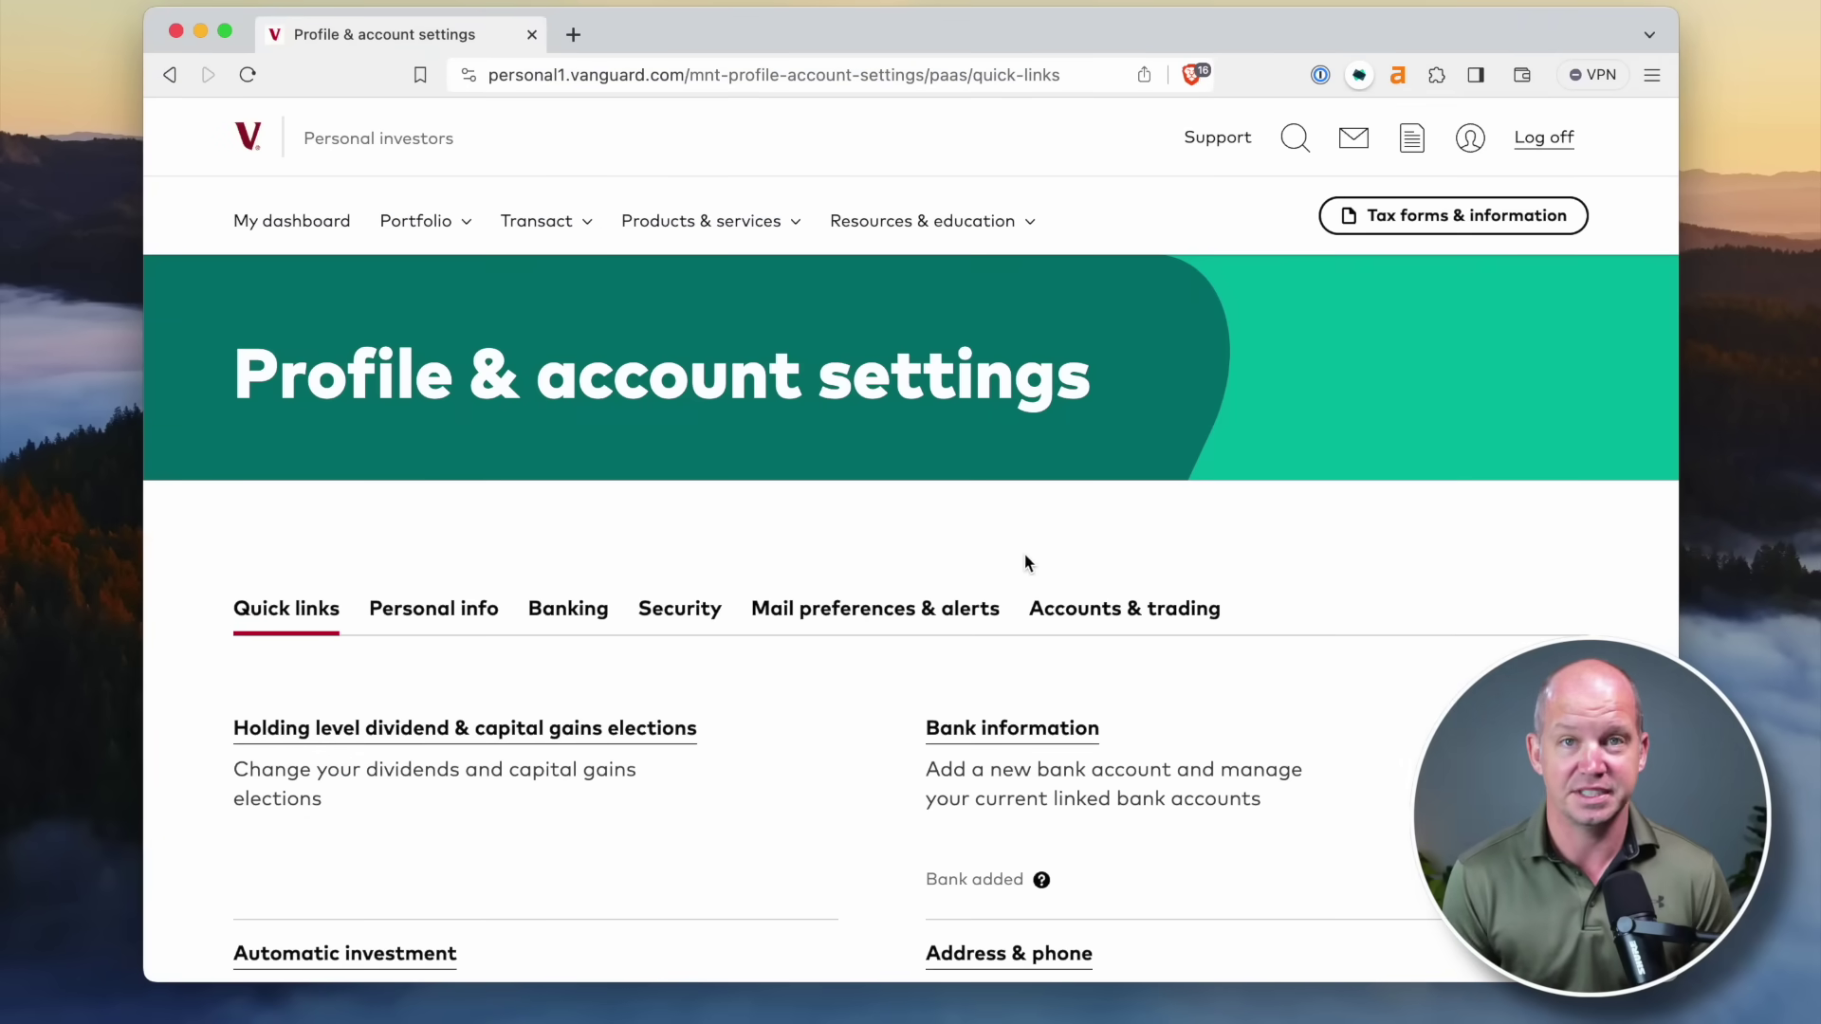
scroll(1017, 571, down, 1)
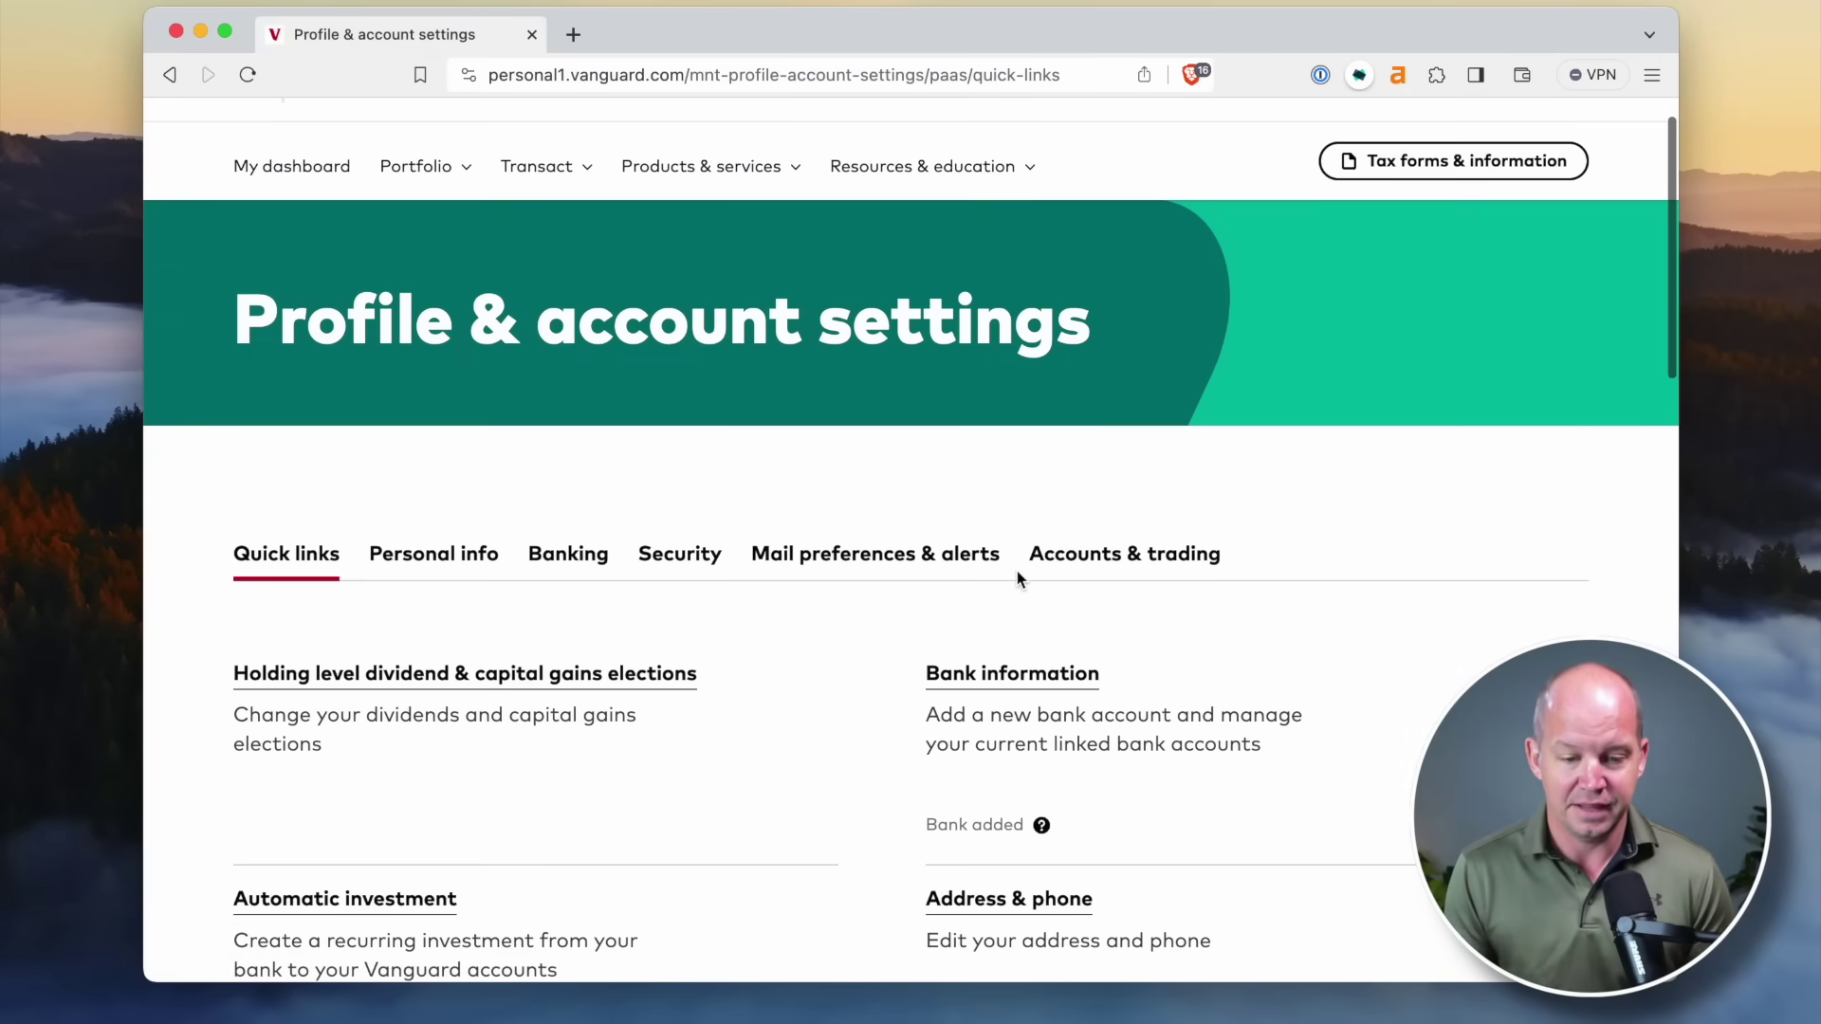
click(684, 566)
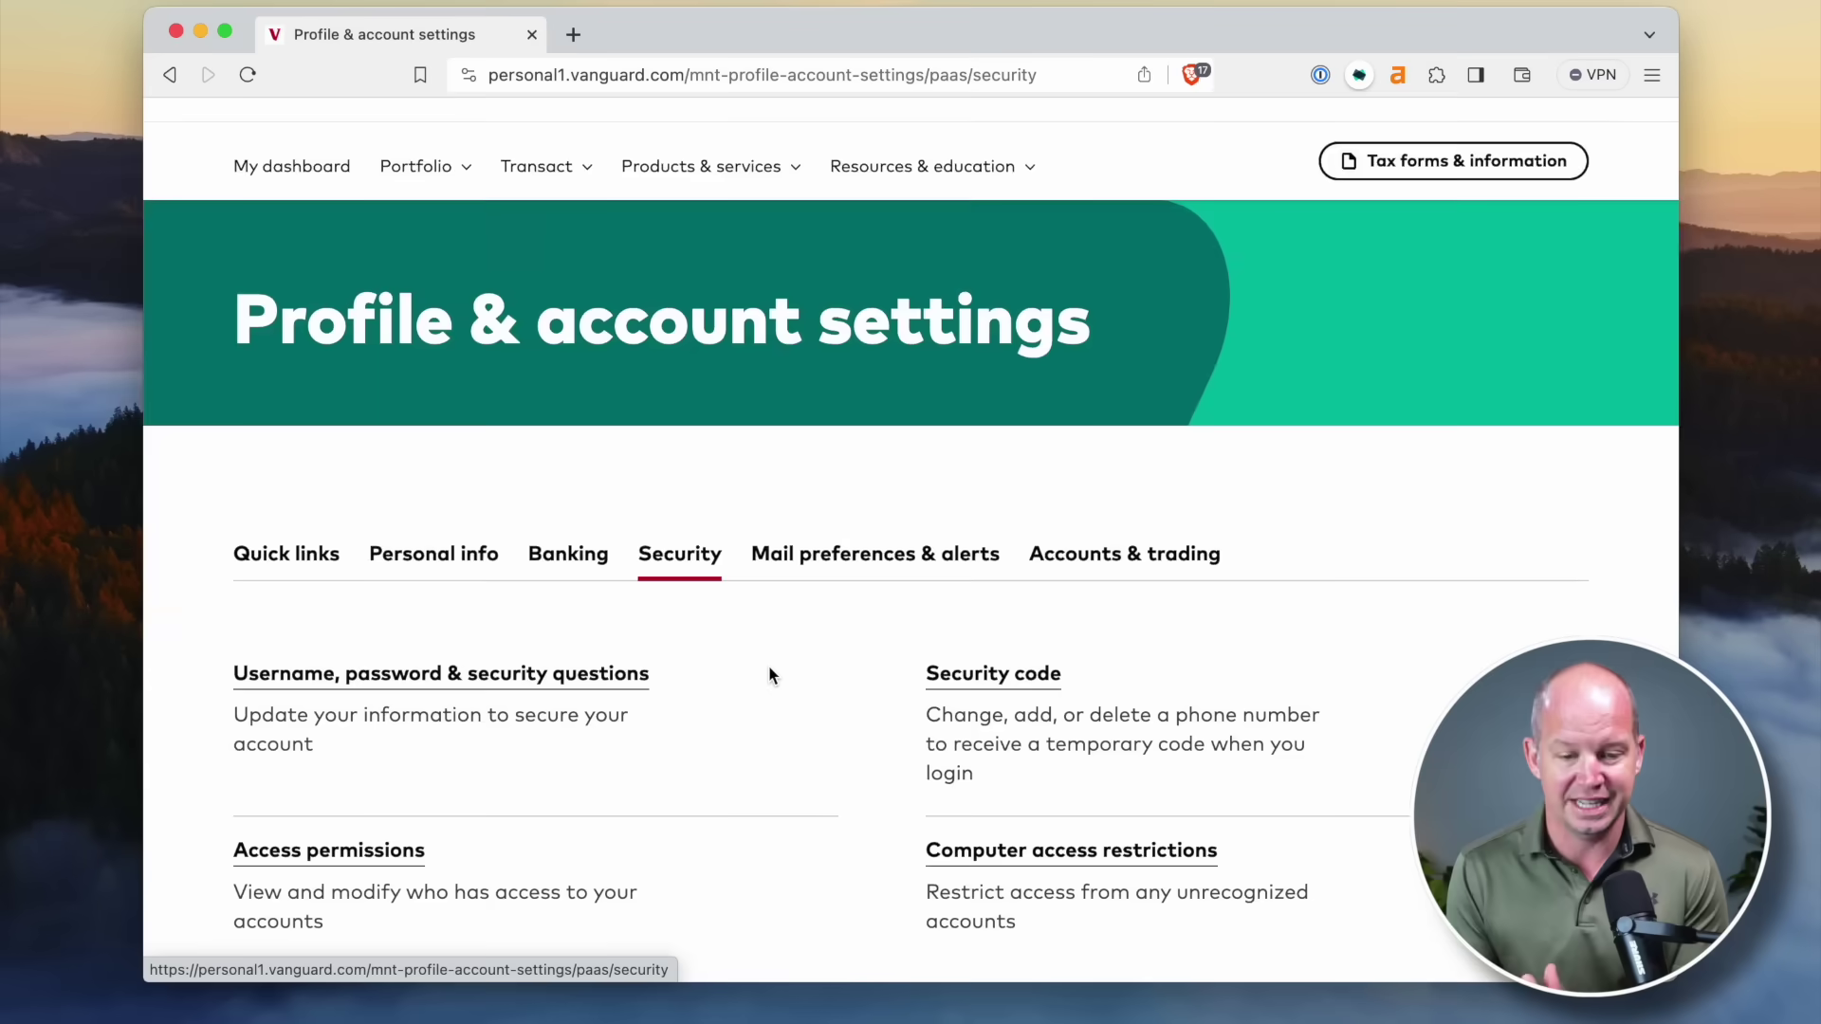
scroll(768, 675, down, 5)
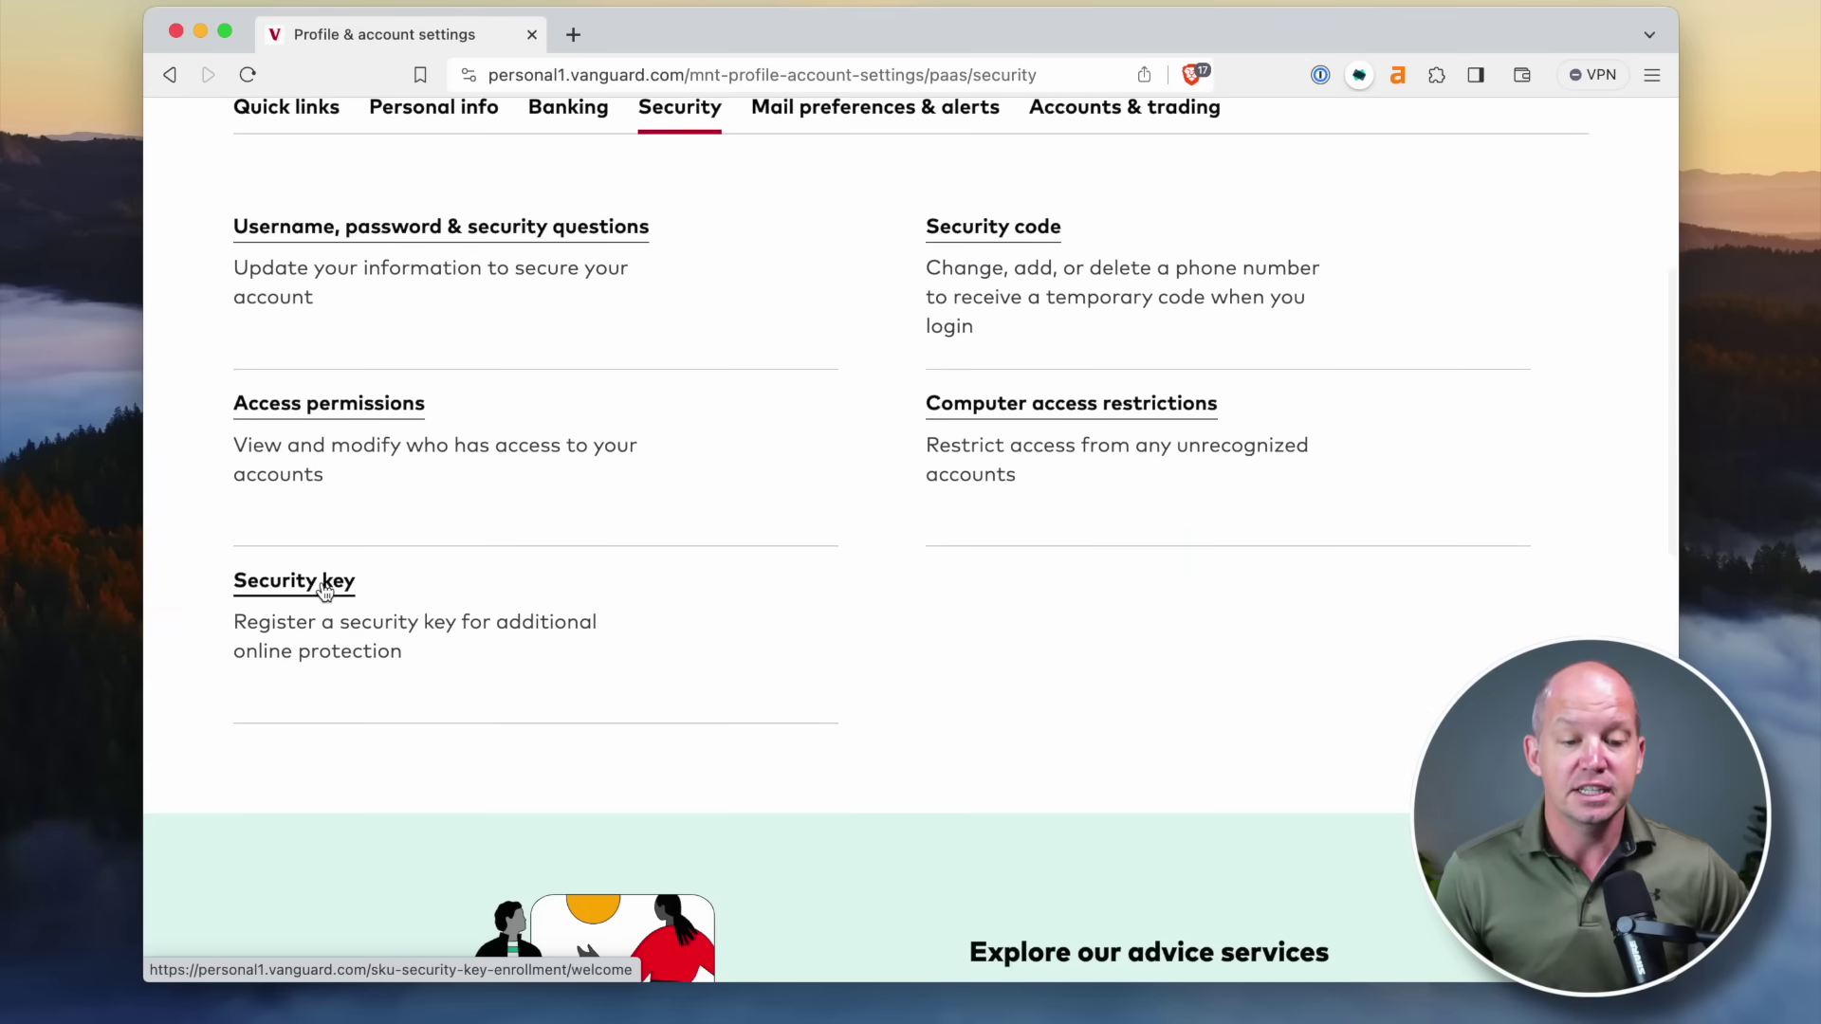
click(326, 589)
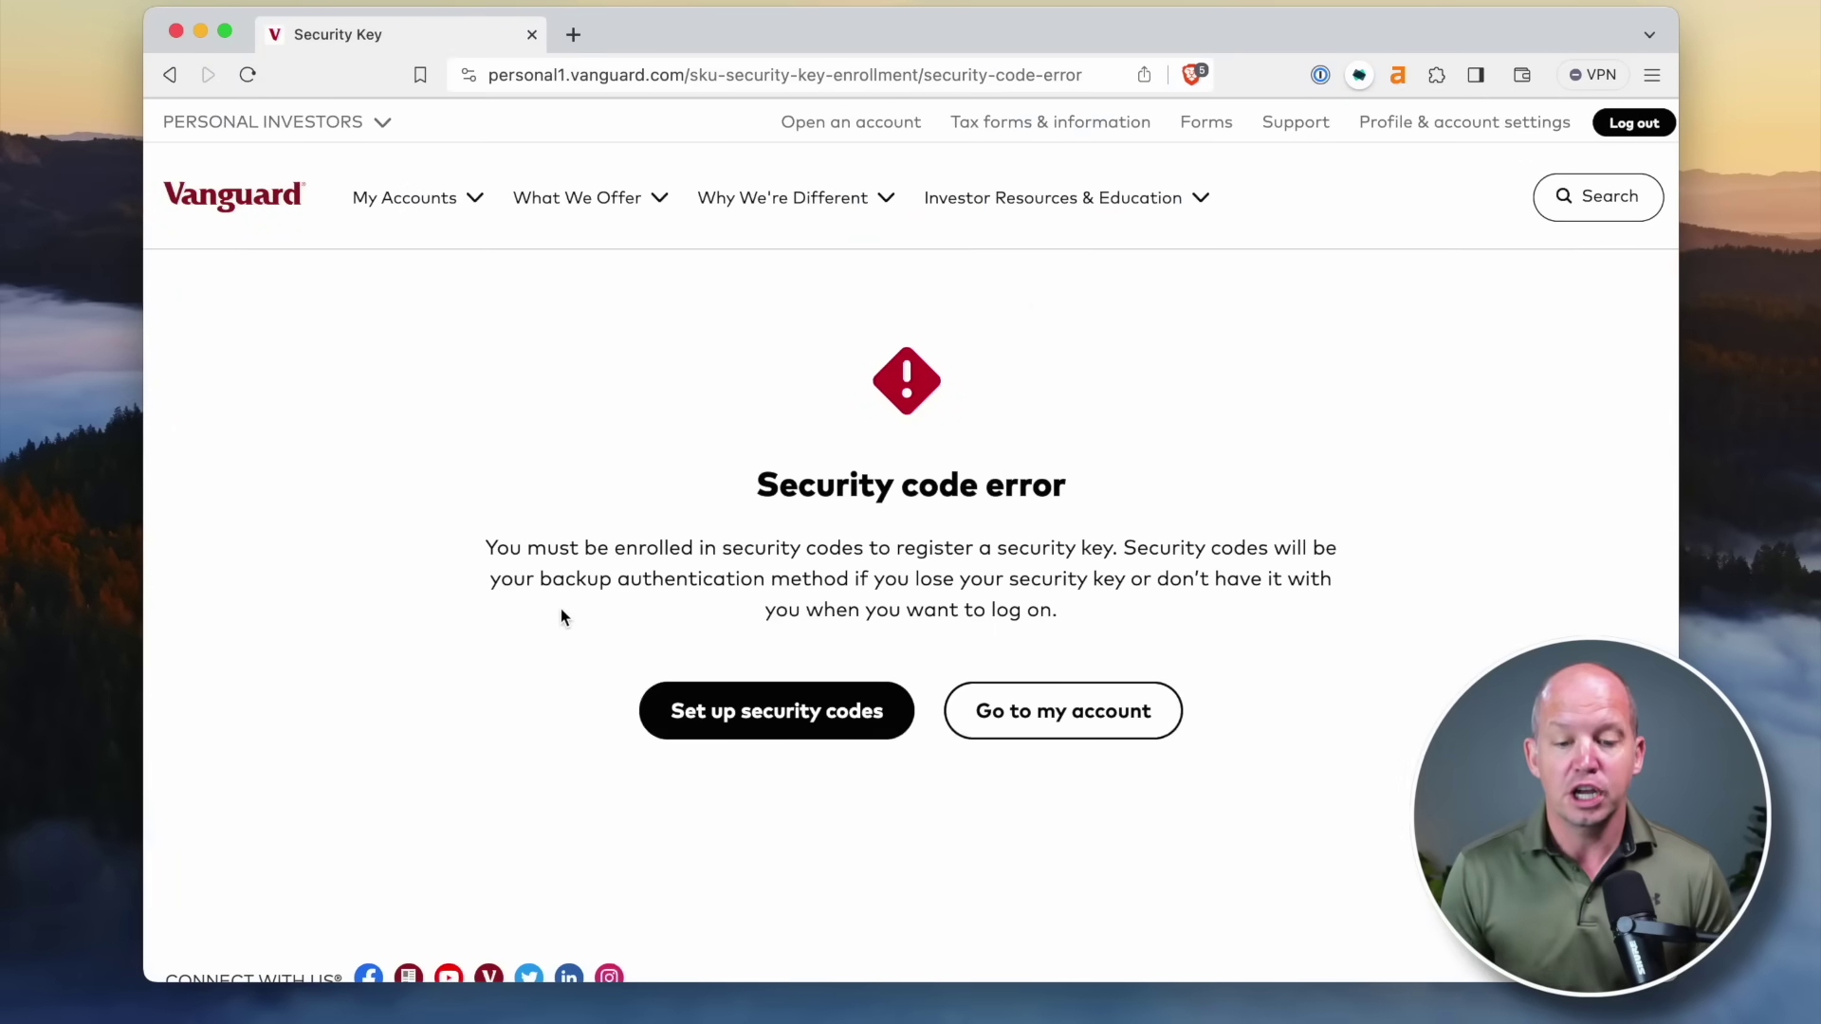
Accept the security code terms, enroll a main phone number, and skip the recovery phone.
click(766, 706)
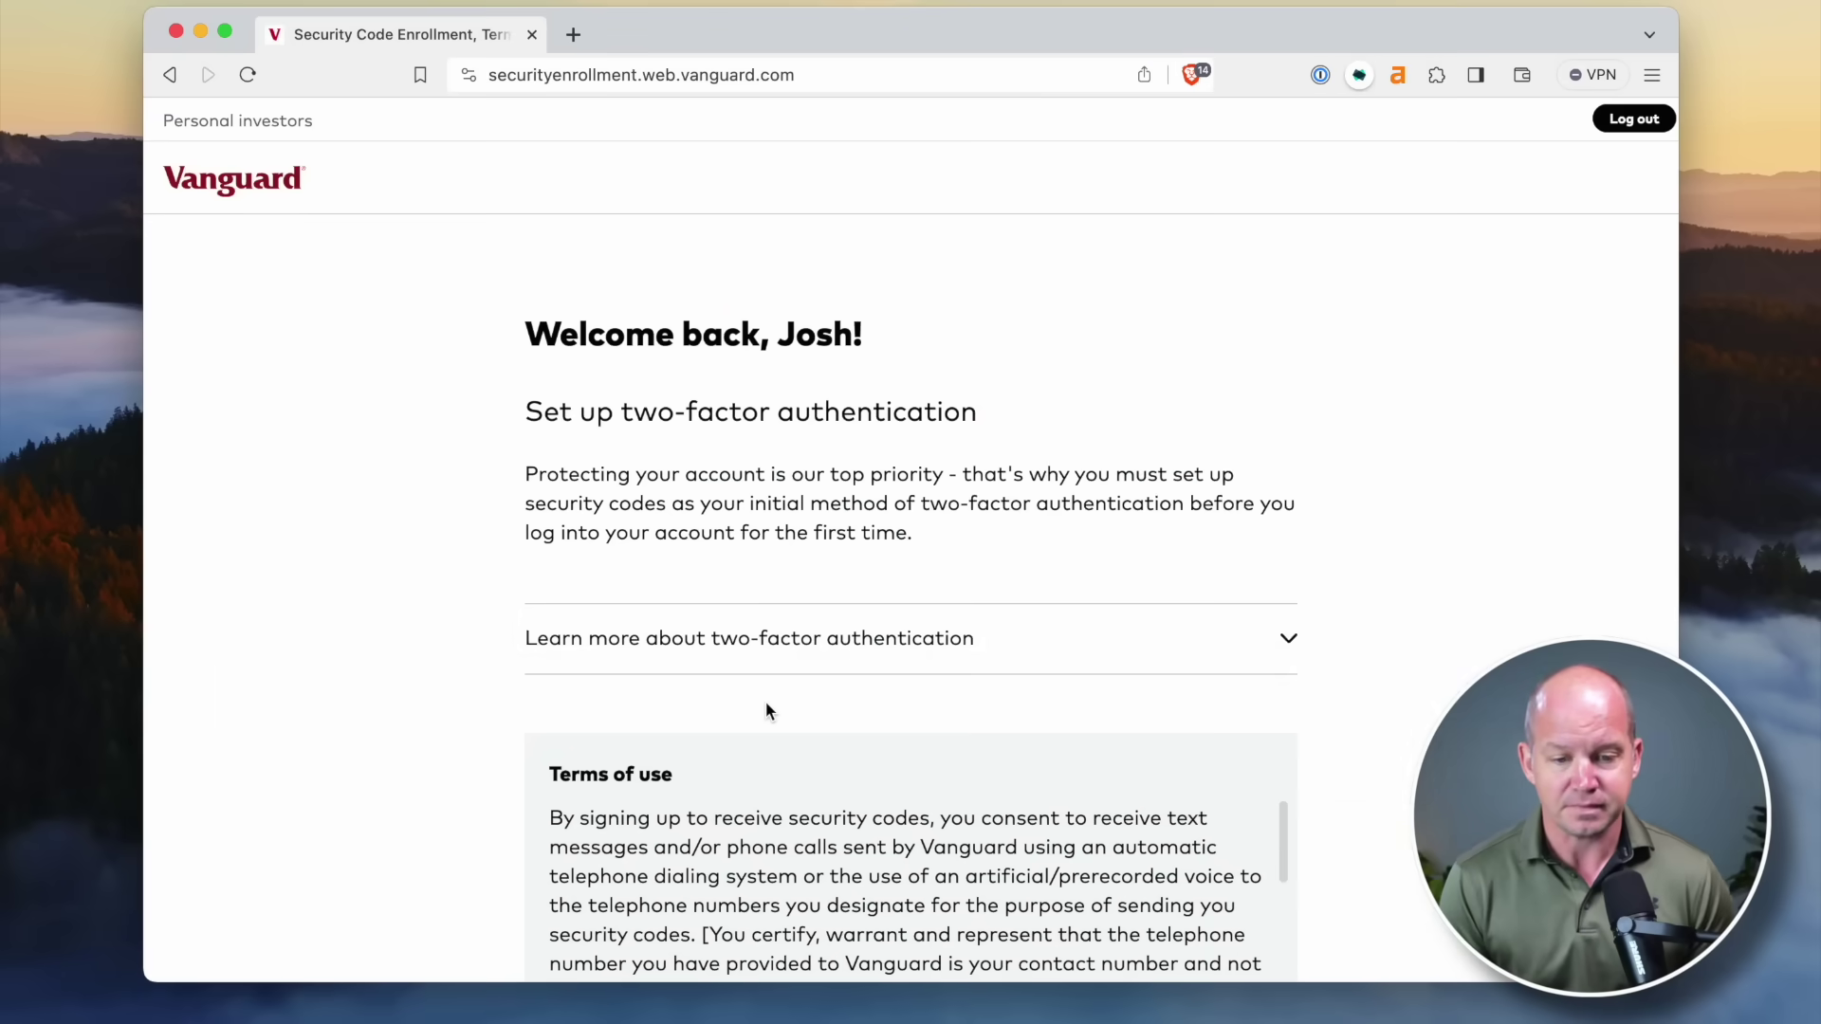
scroll(1012, 691, down, 5)
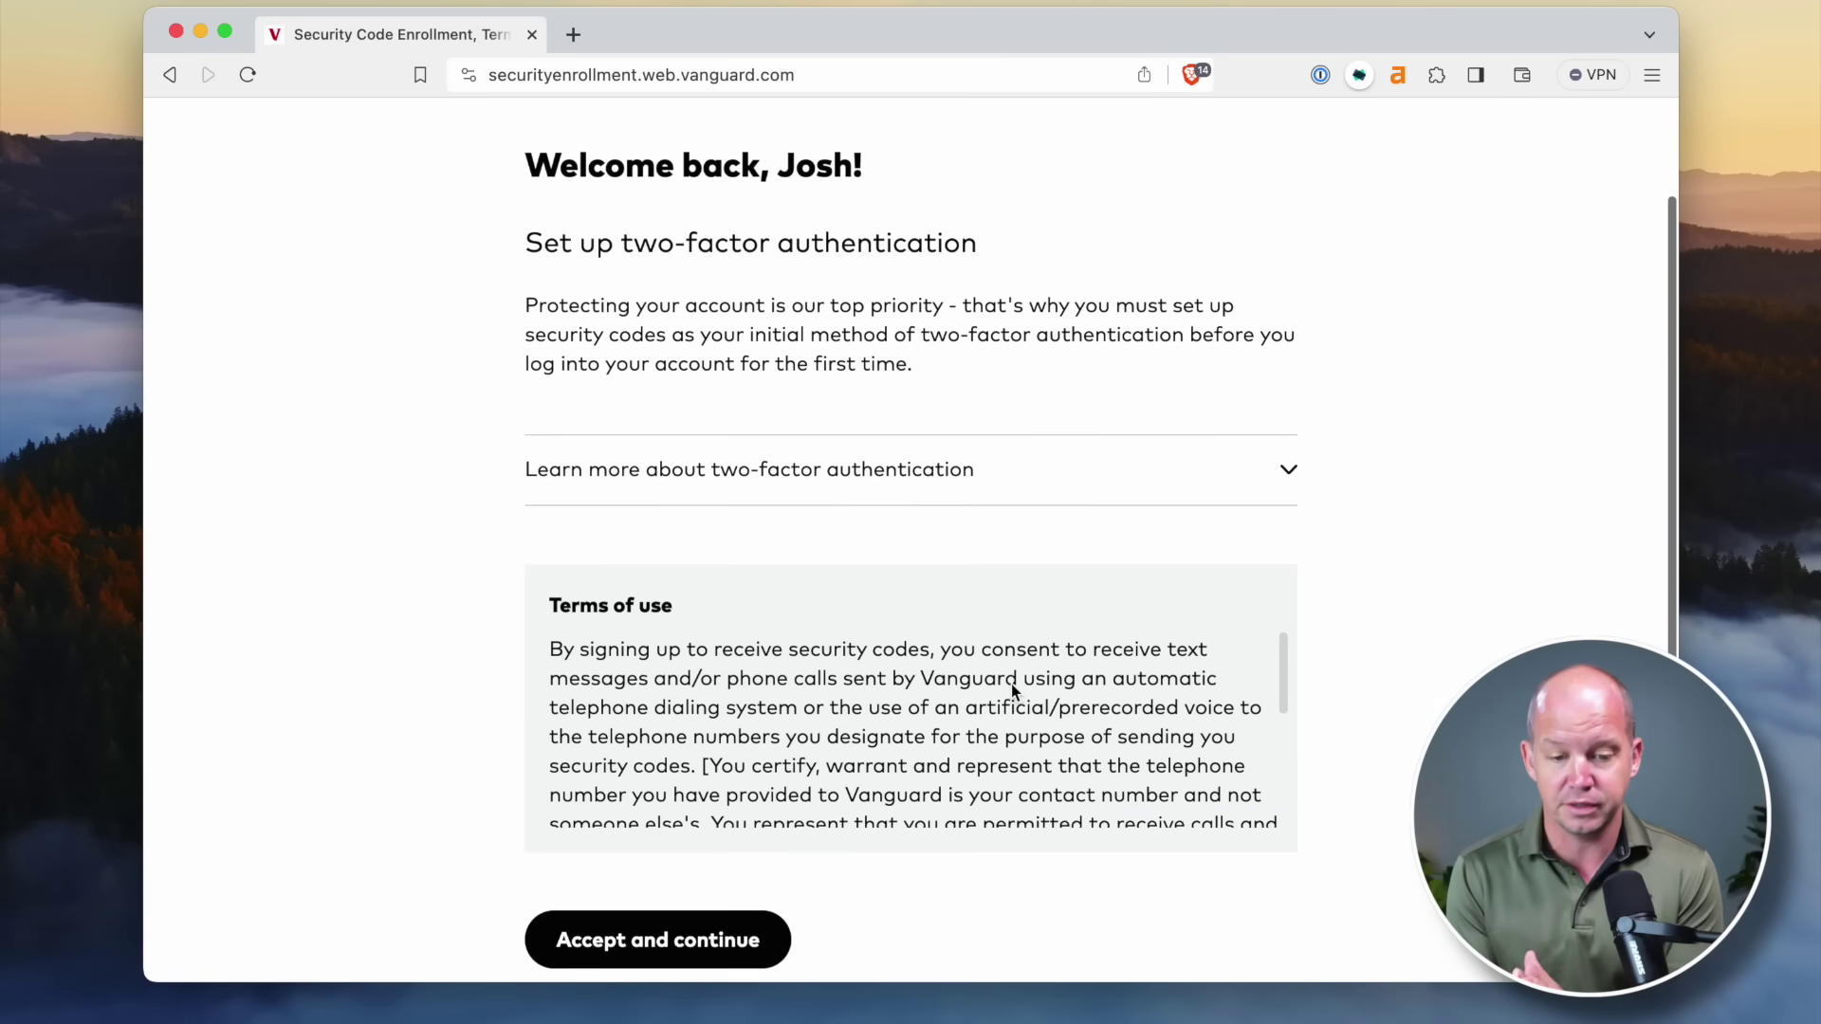
scroll(1001, 592, down, 10)
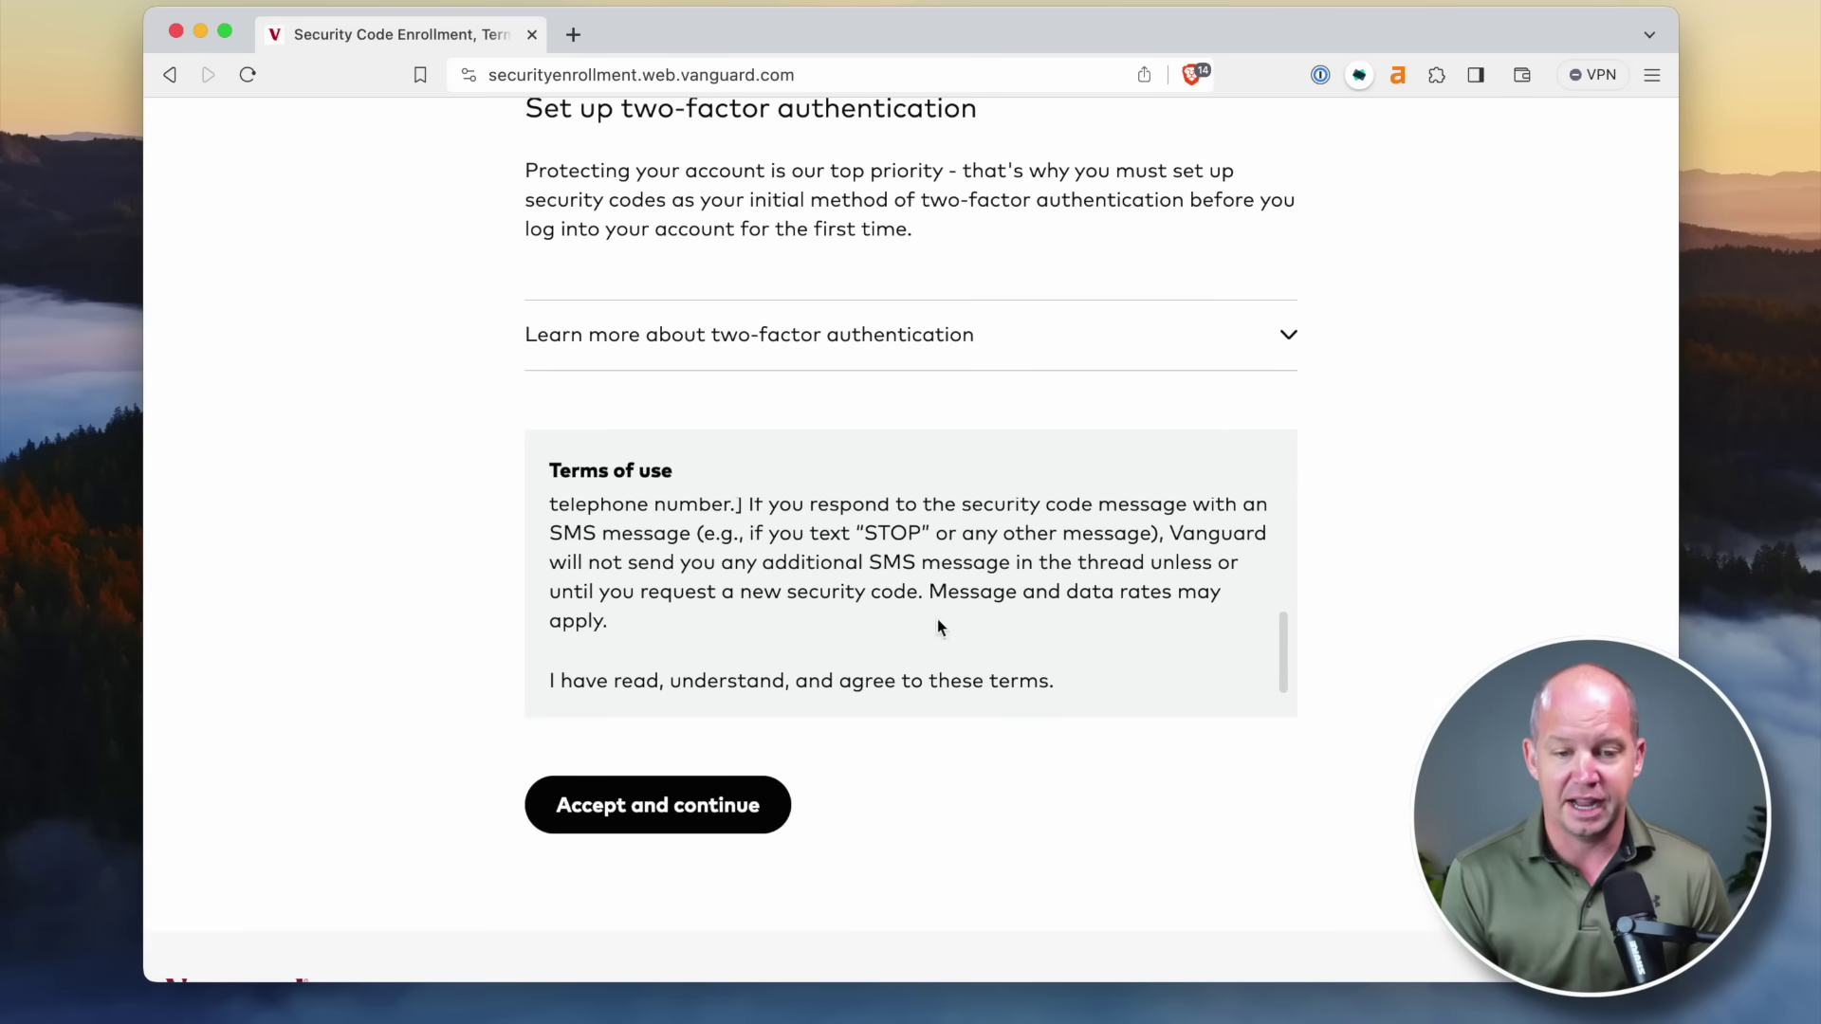
click(679, 809)
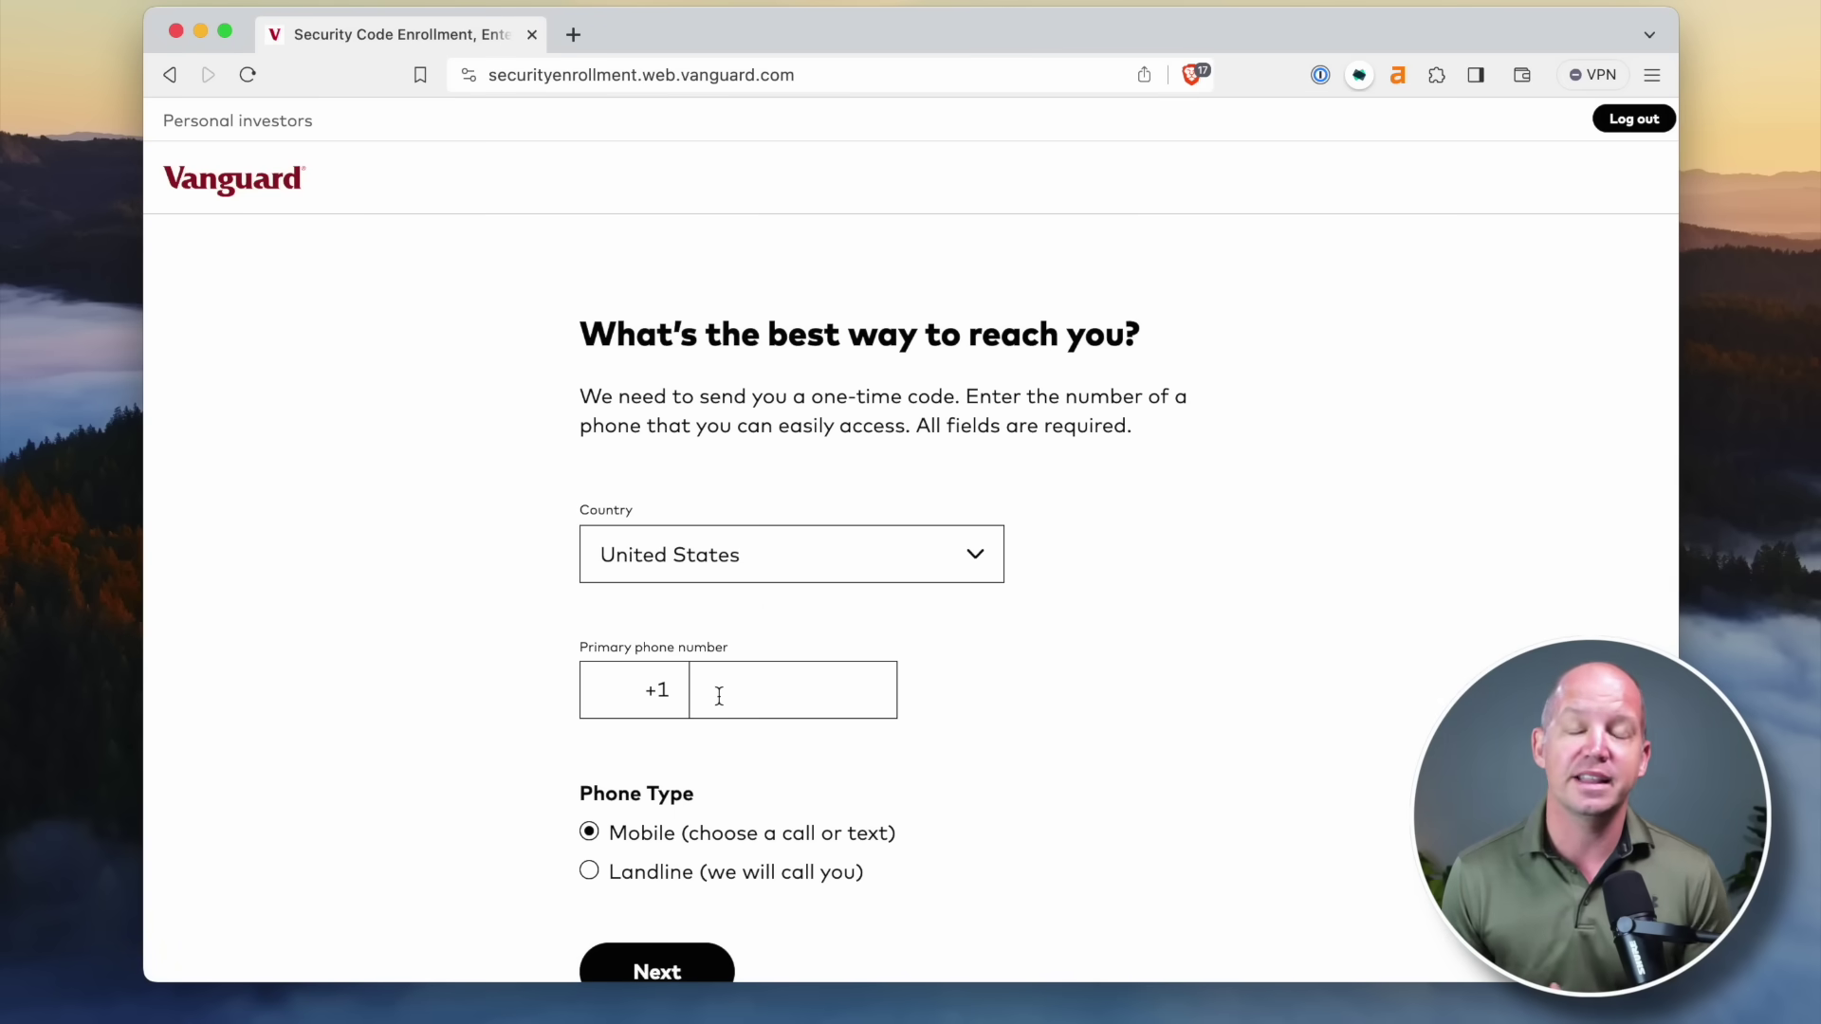
click(790, 558)
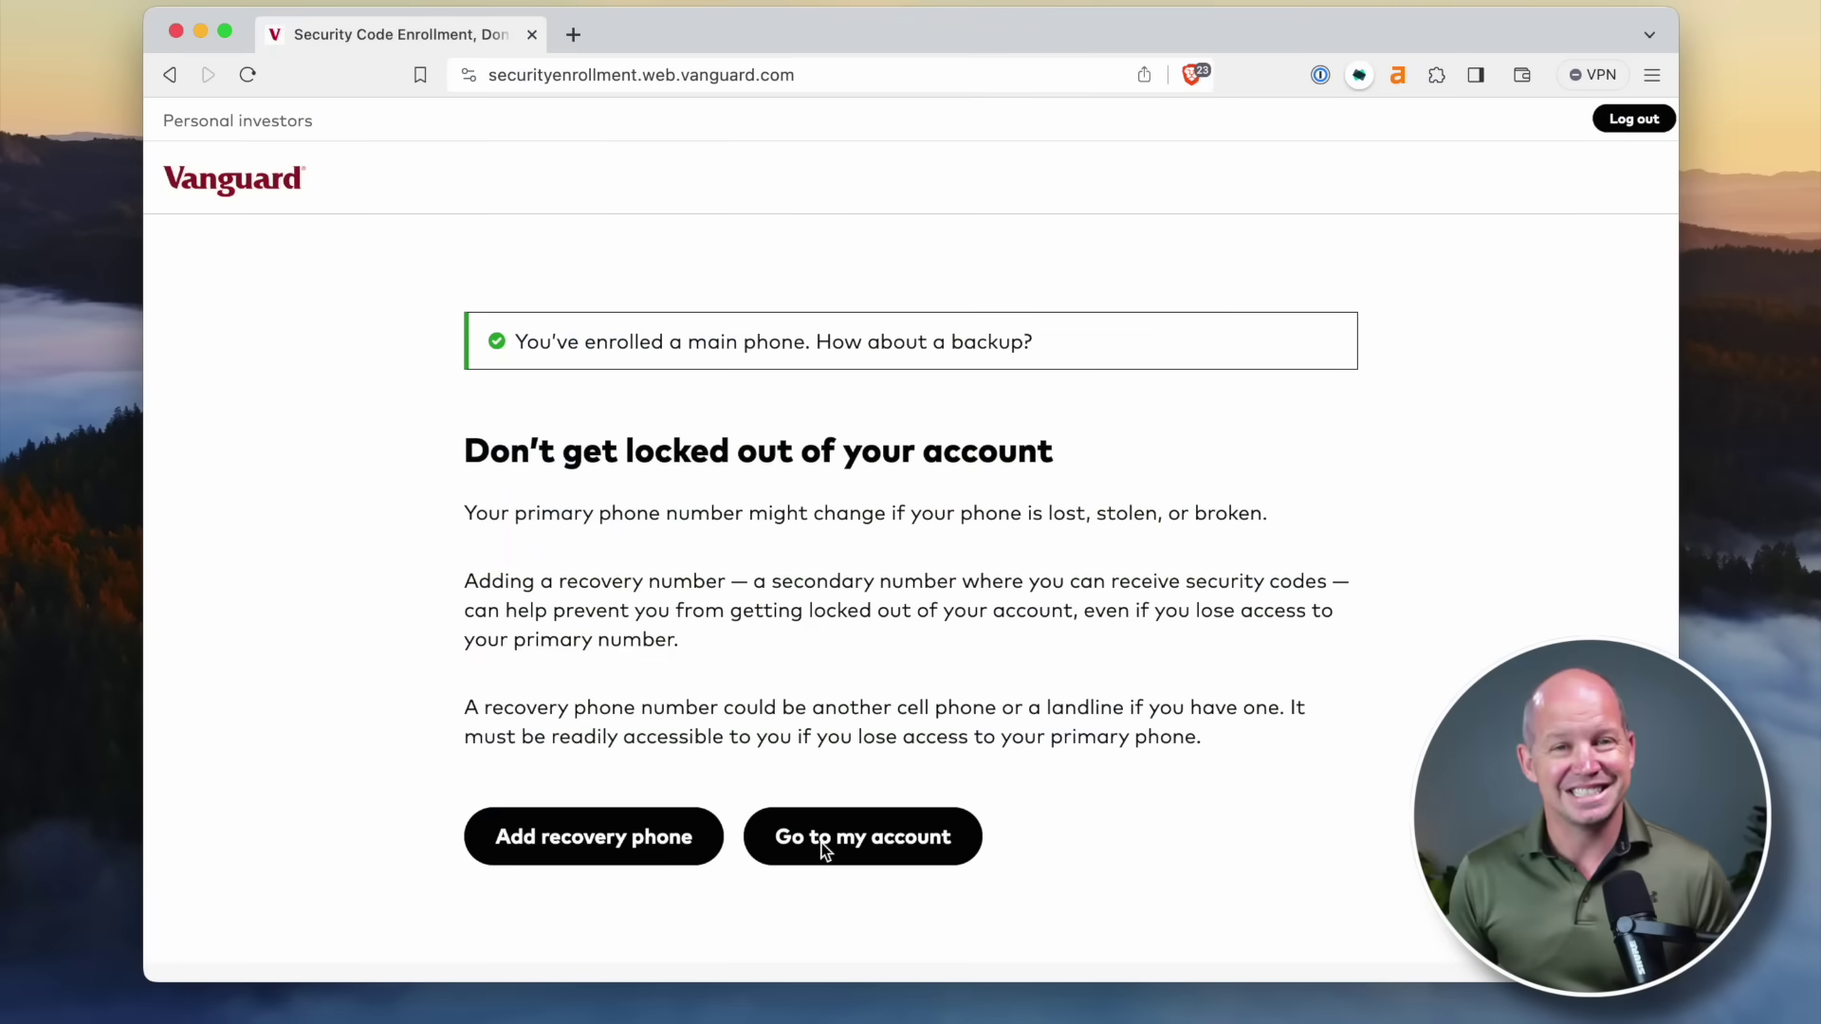
click(823, 851)
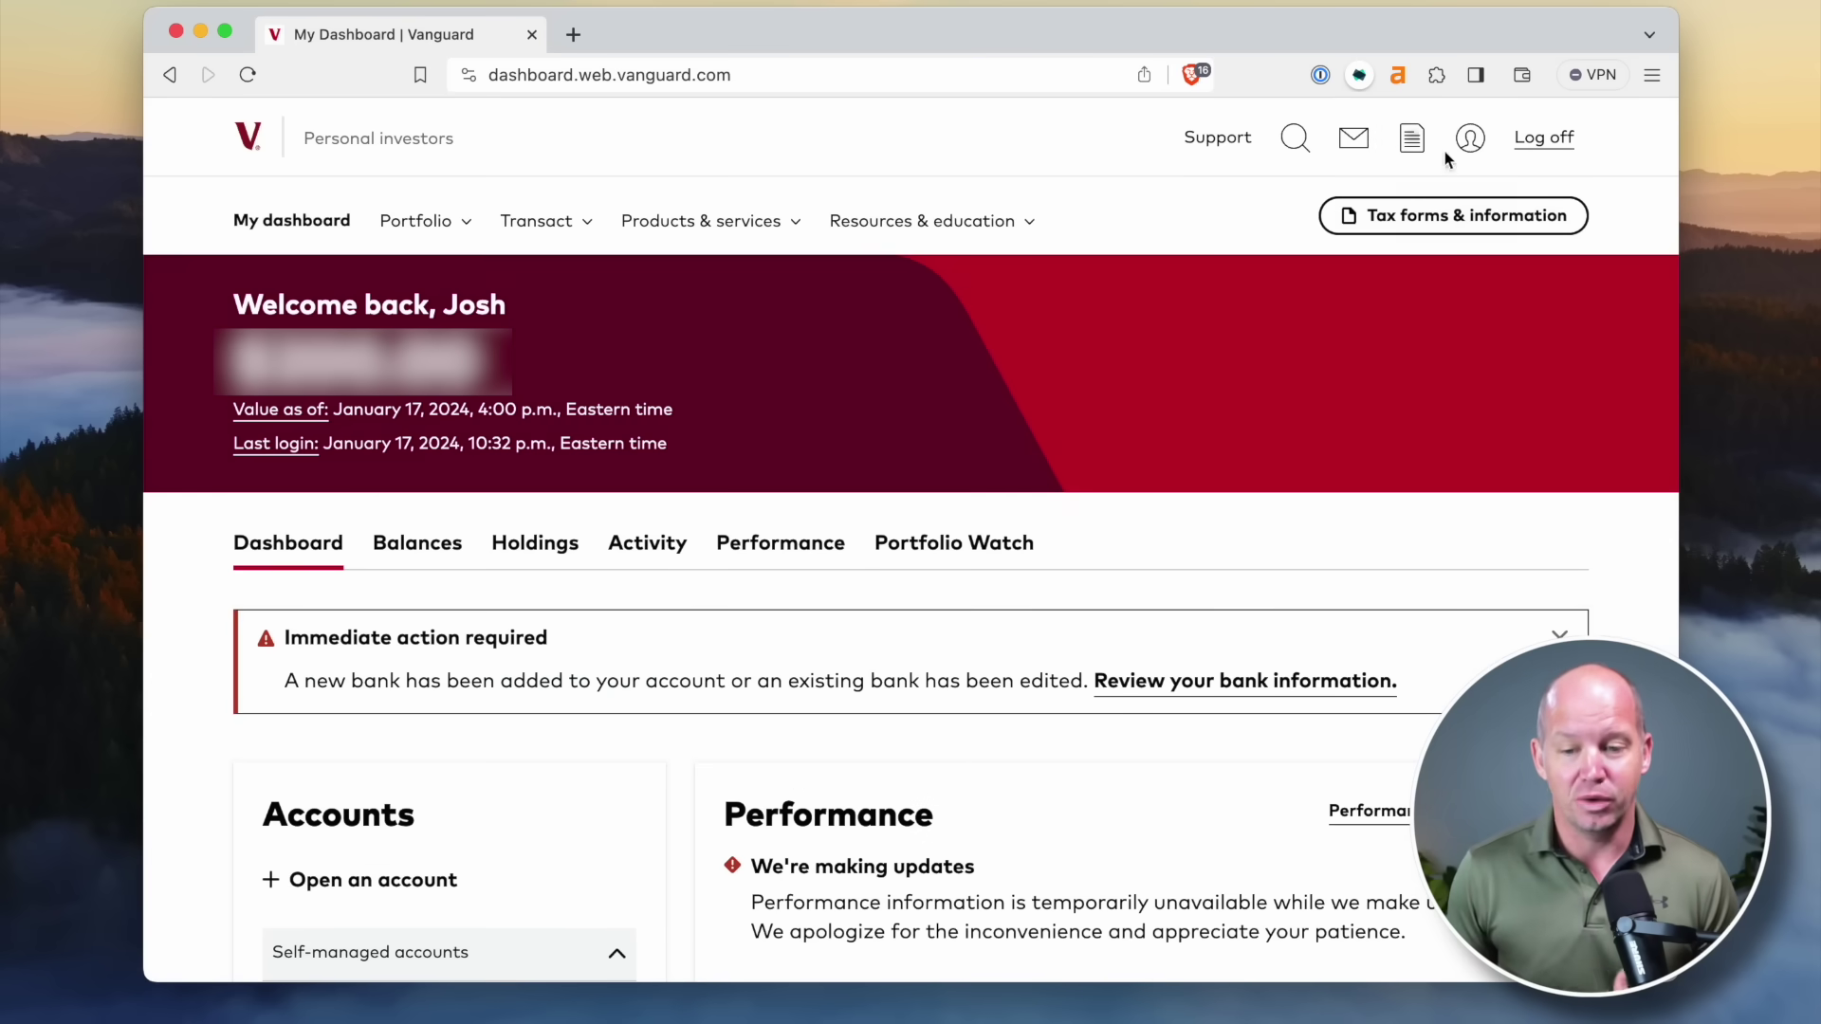
Open the Security key registration page from the profile's Security settings.
click(1470, 140)
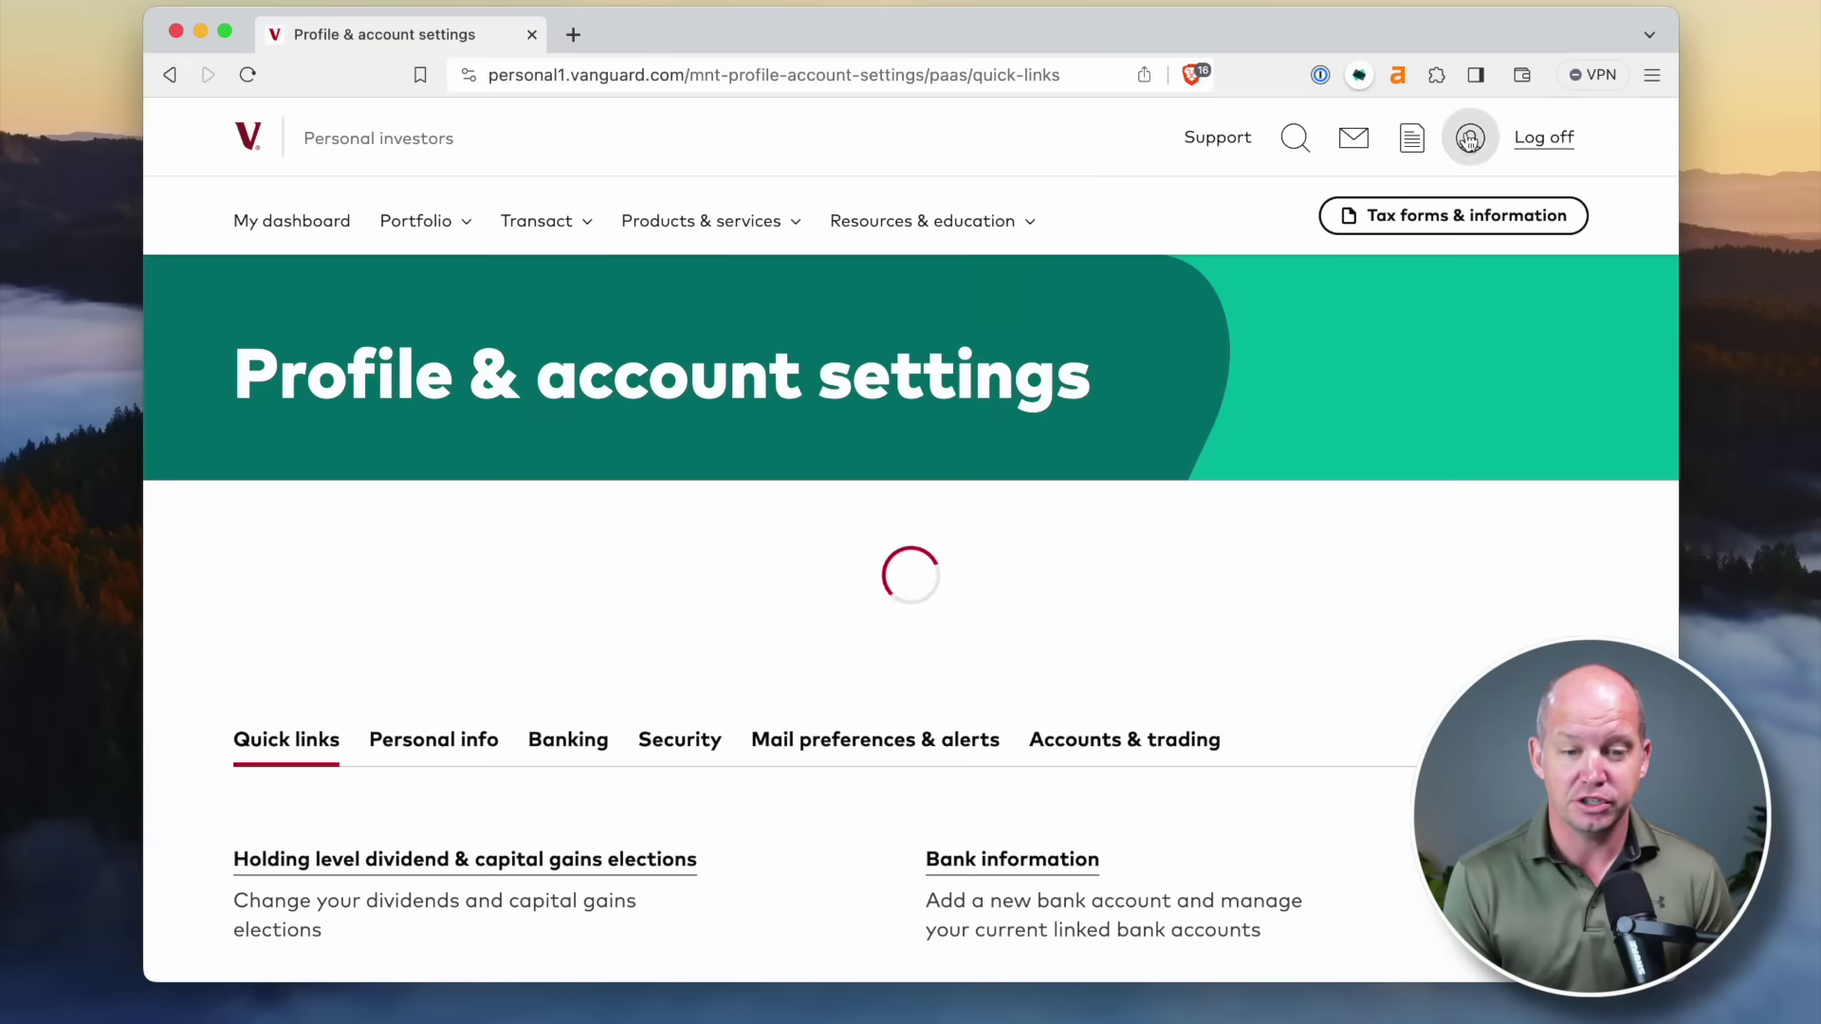
click(689, 634)
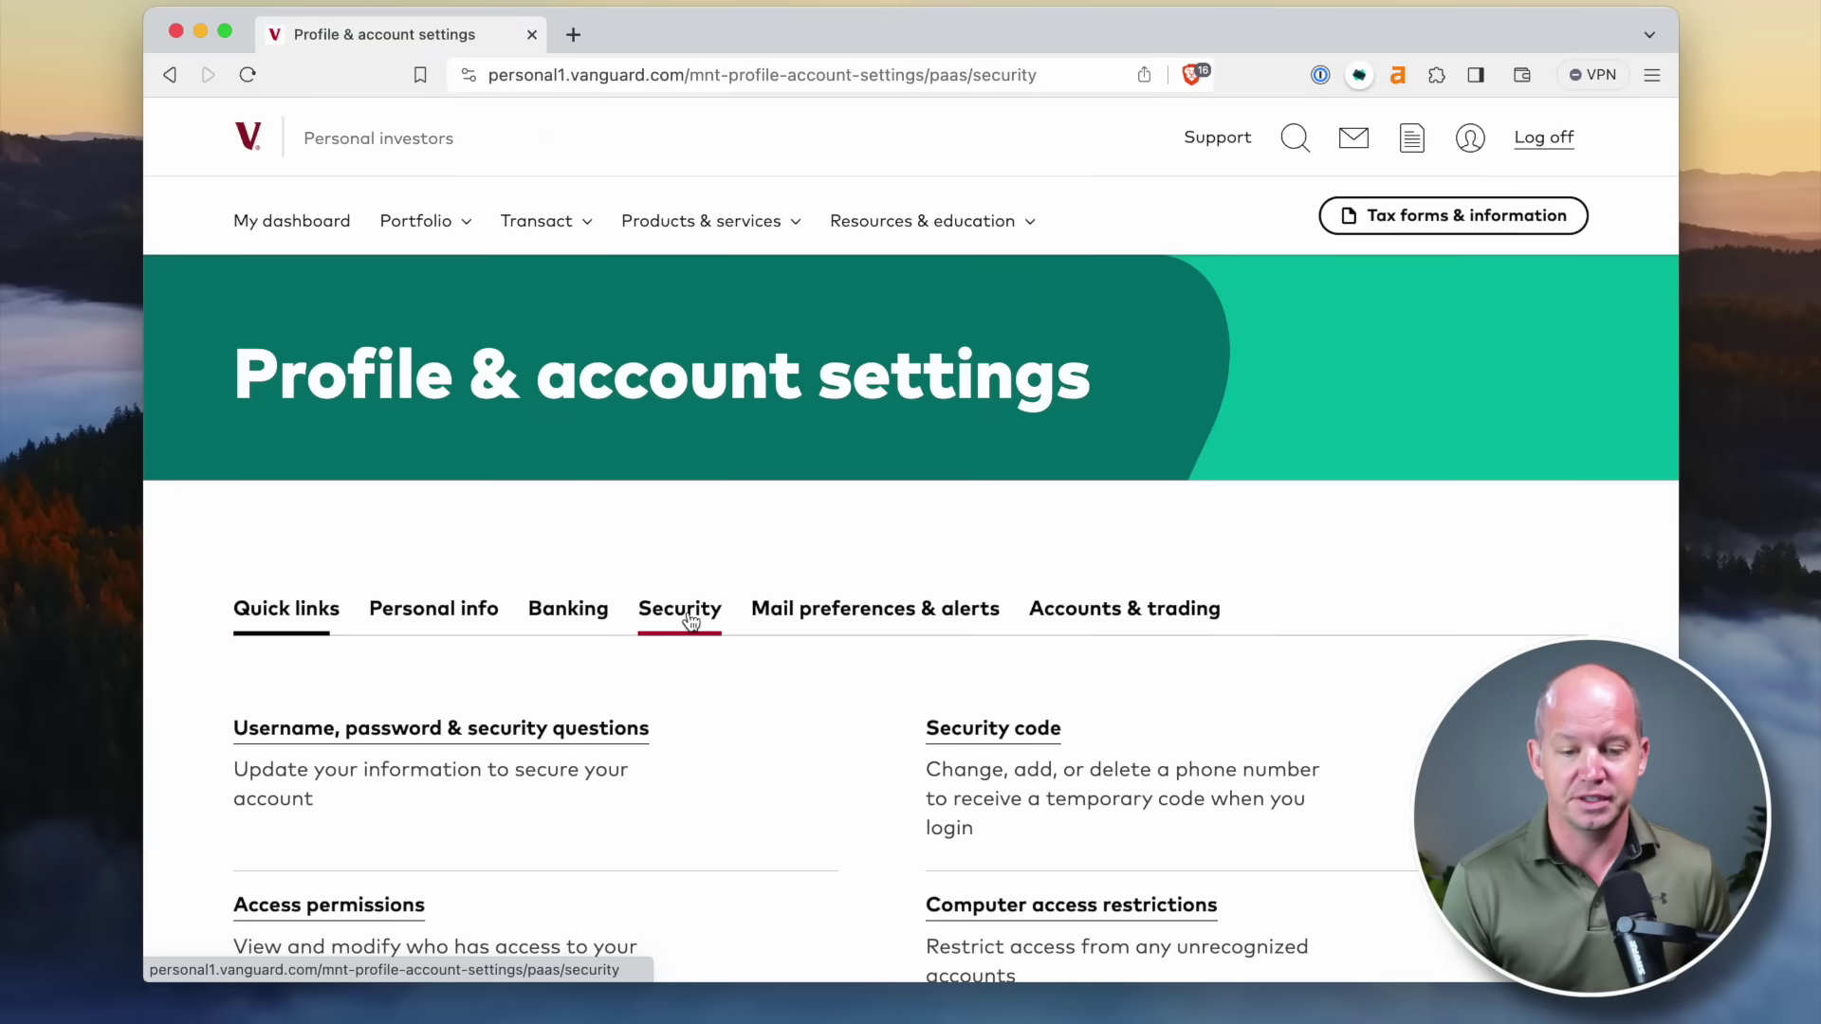
scroll(683, 622, down, 3)
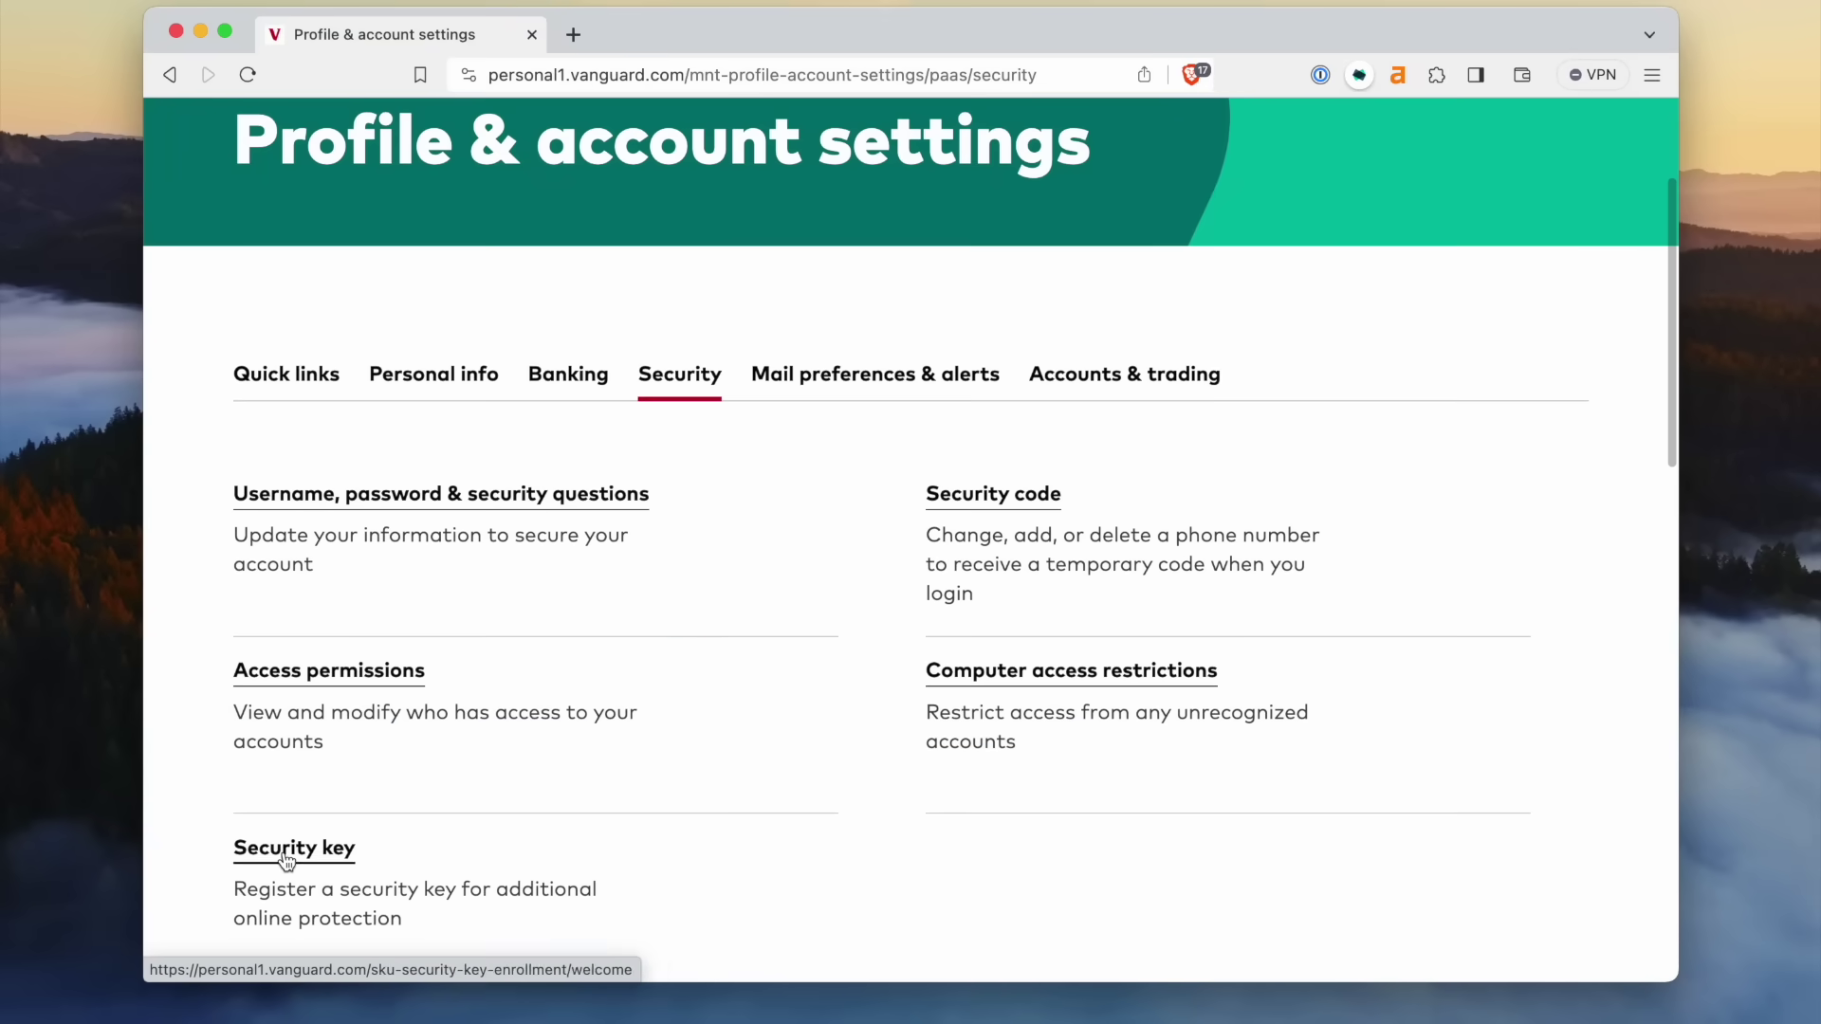
click(285, 849)
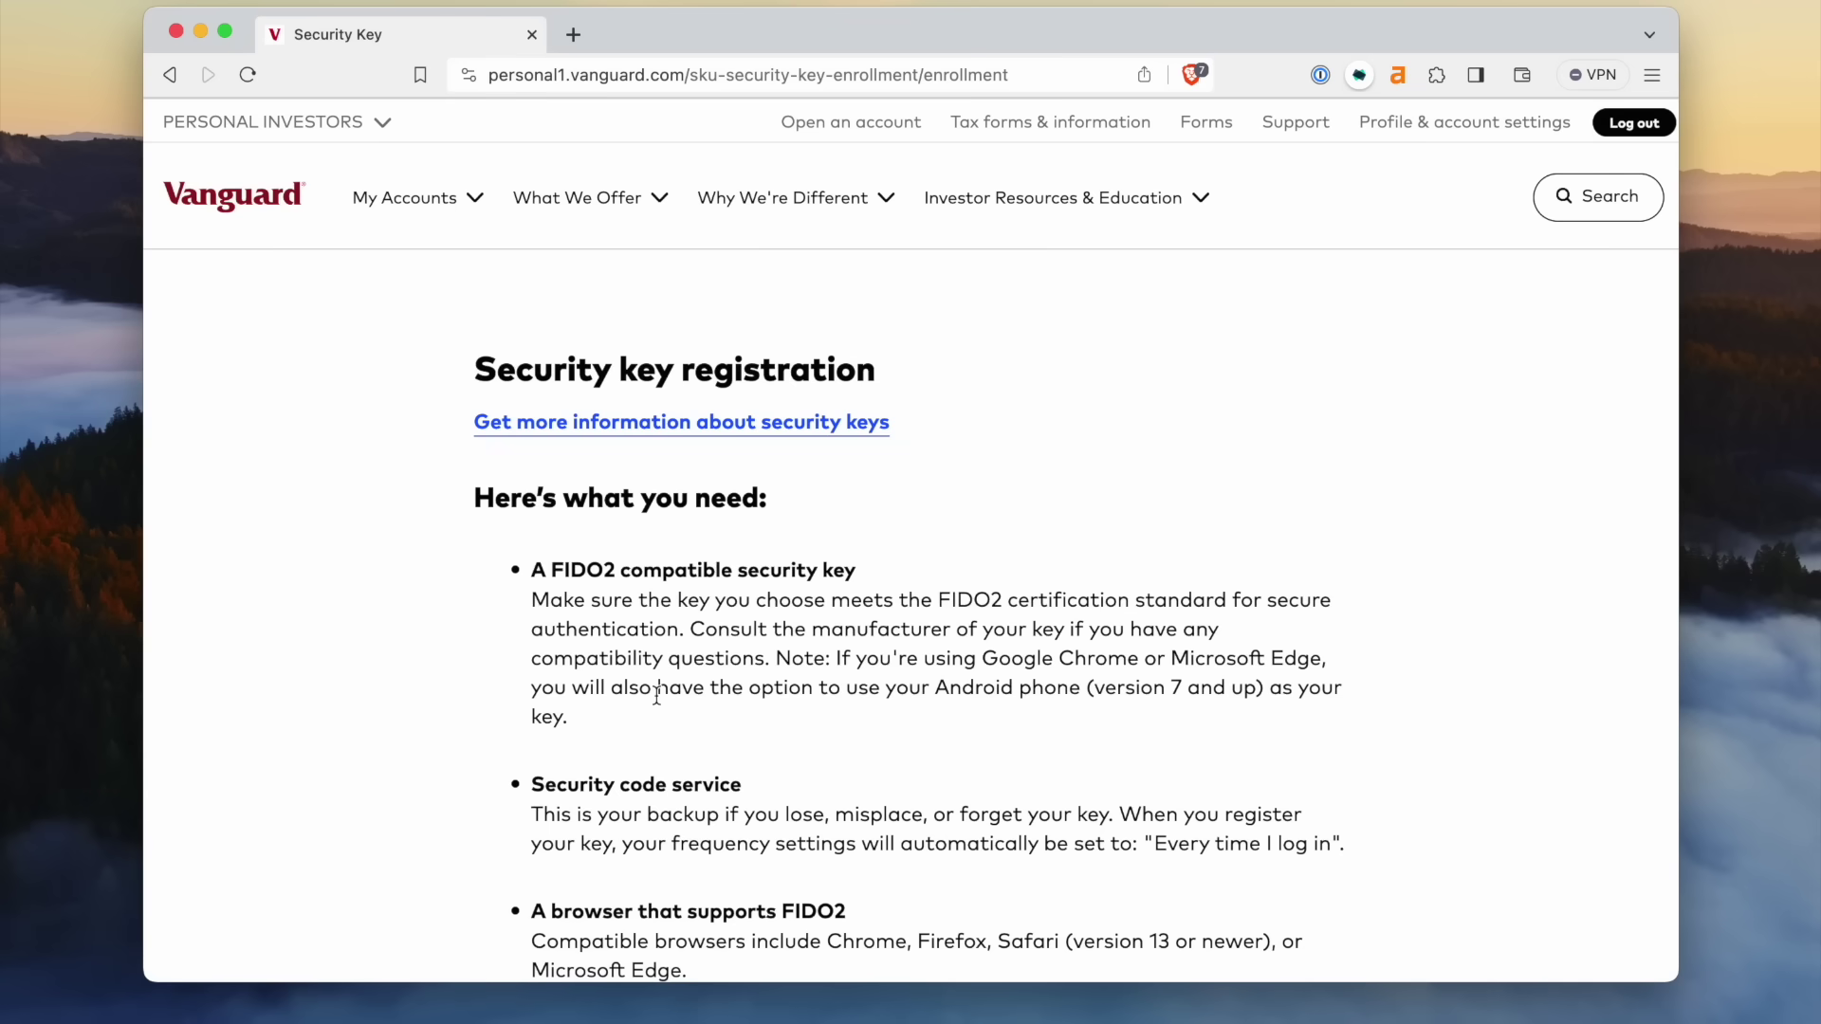
Read through the security key terms and conditions and tick I agree.
scroll(656, 695, down, 3)
scroll(656, 695, down, 1)
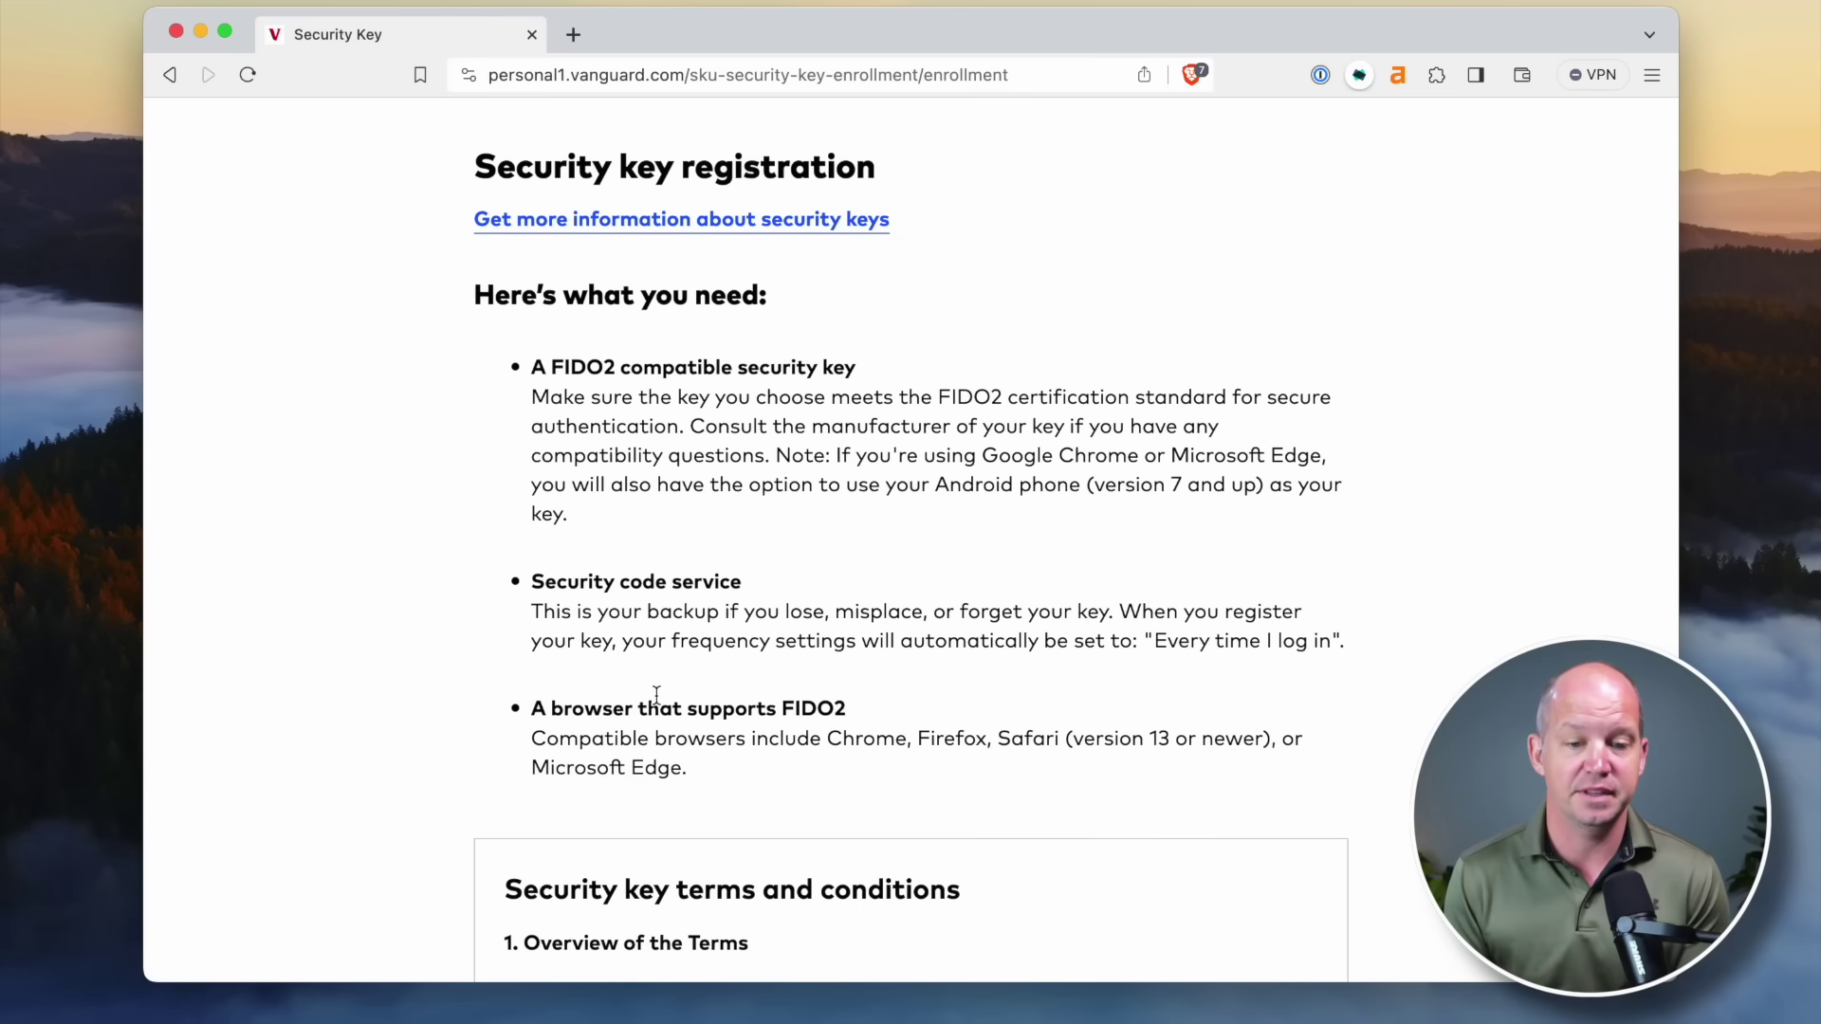
scroll(656, 695, down, 2)
scroll(656, 695, down, 1)
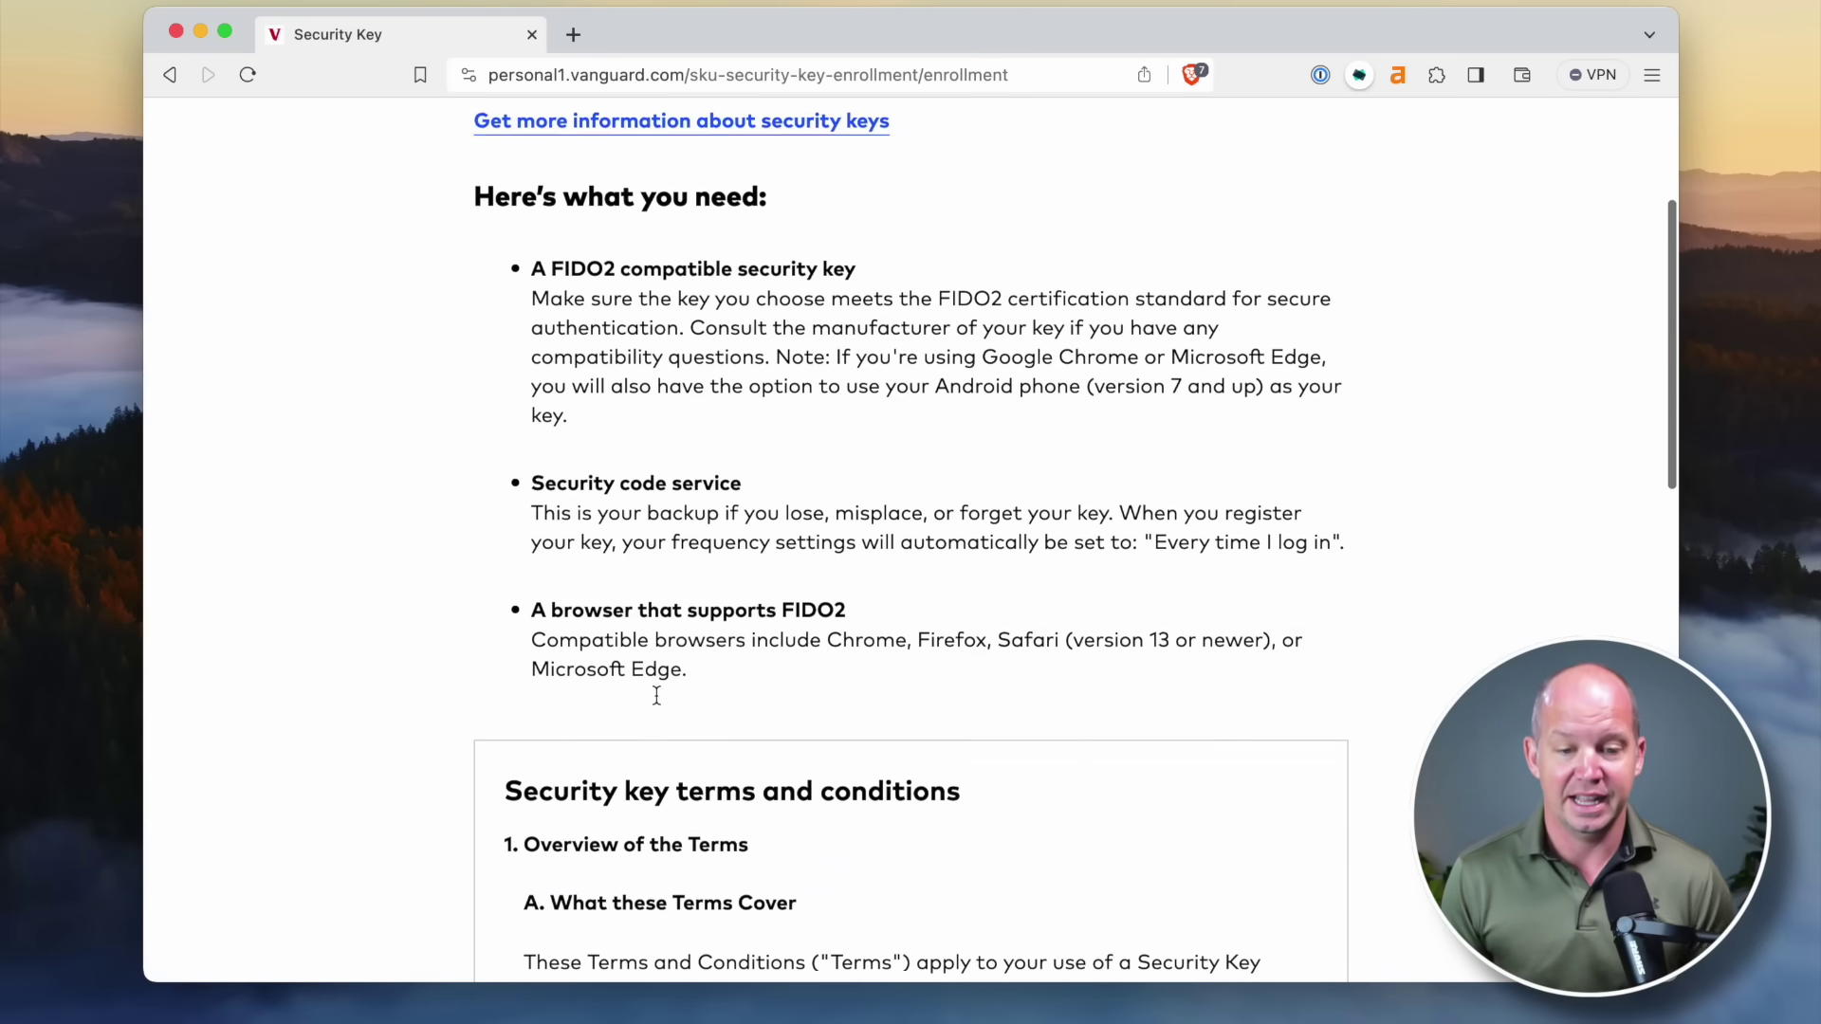
scroll(656, 695, down, 10)
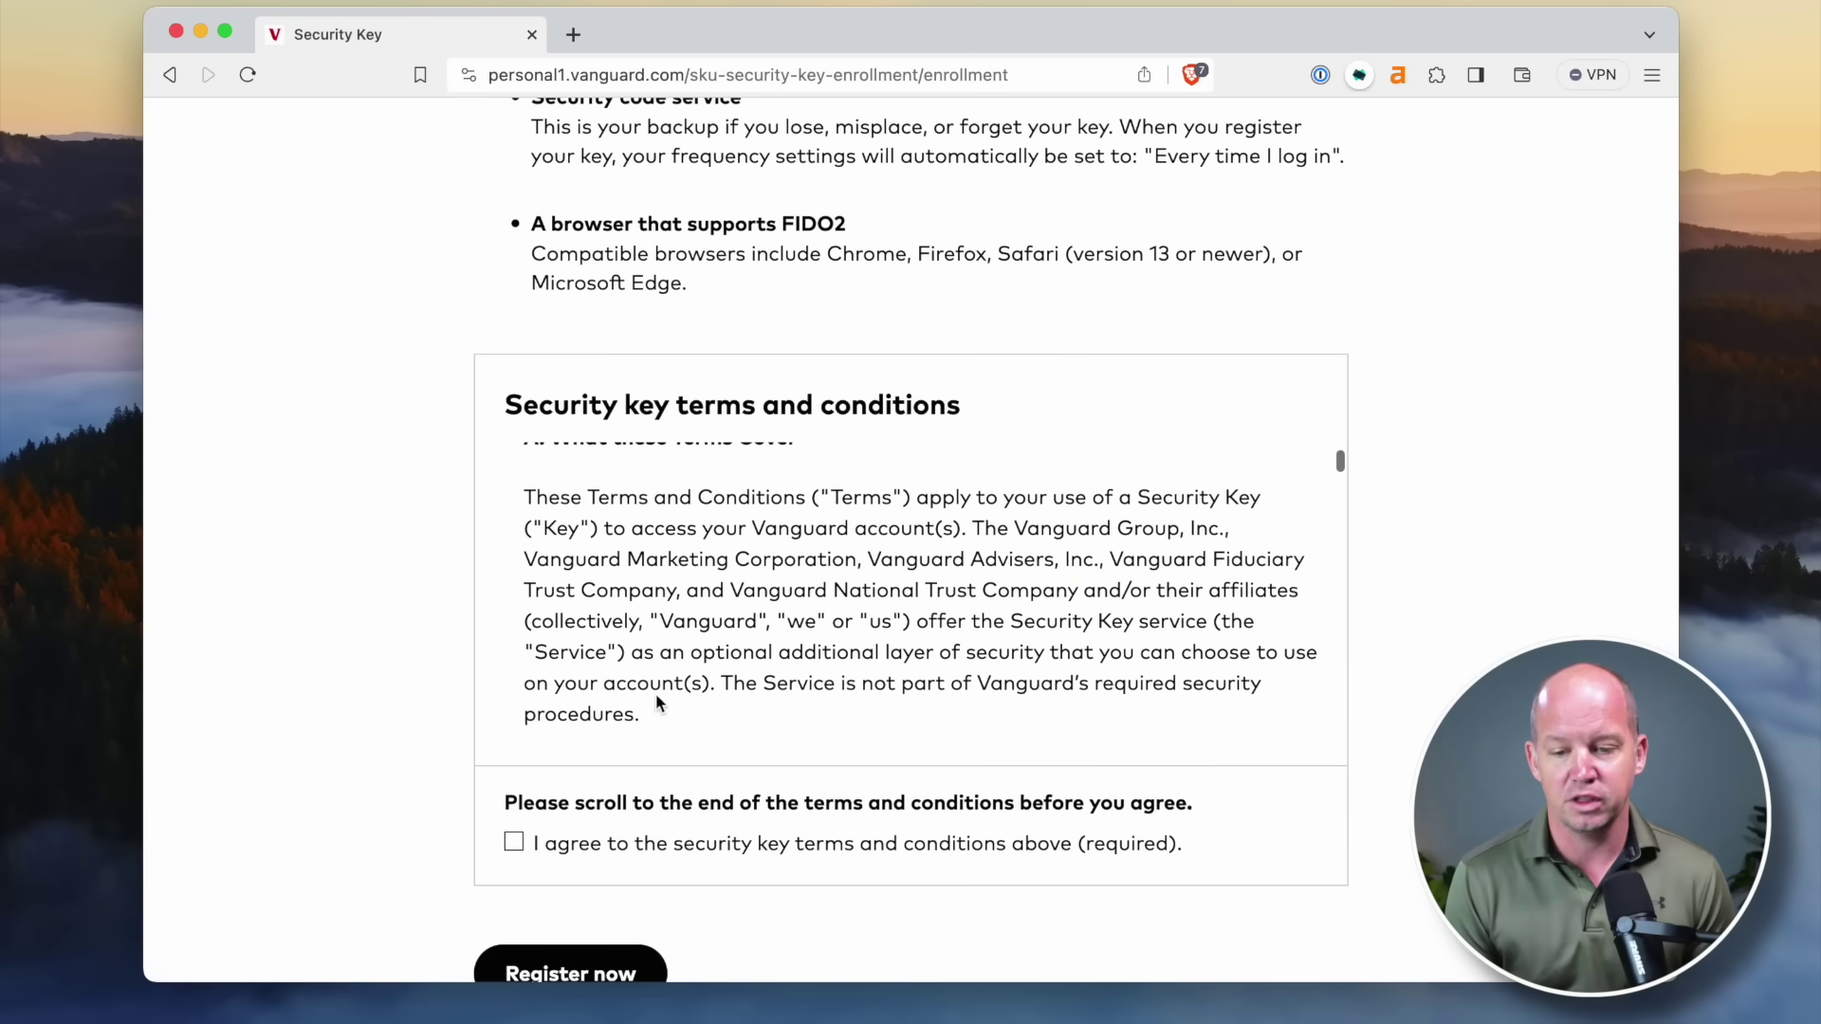
scroll(656, 701, down, 20)
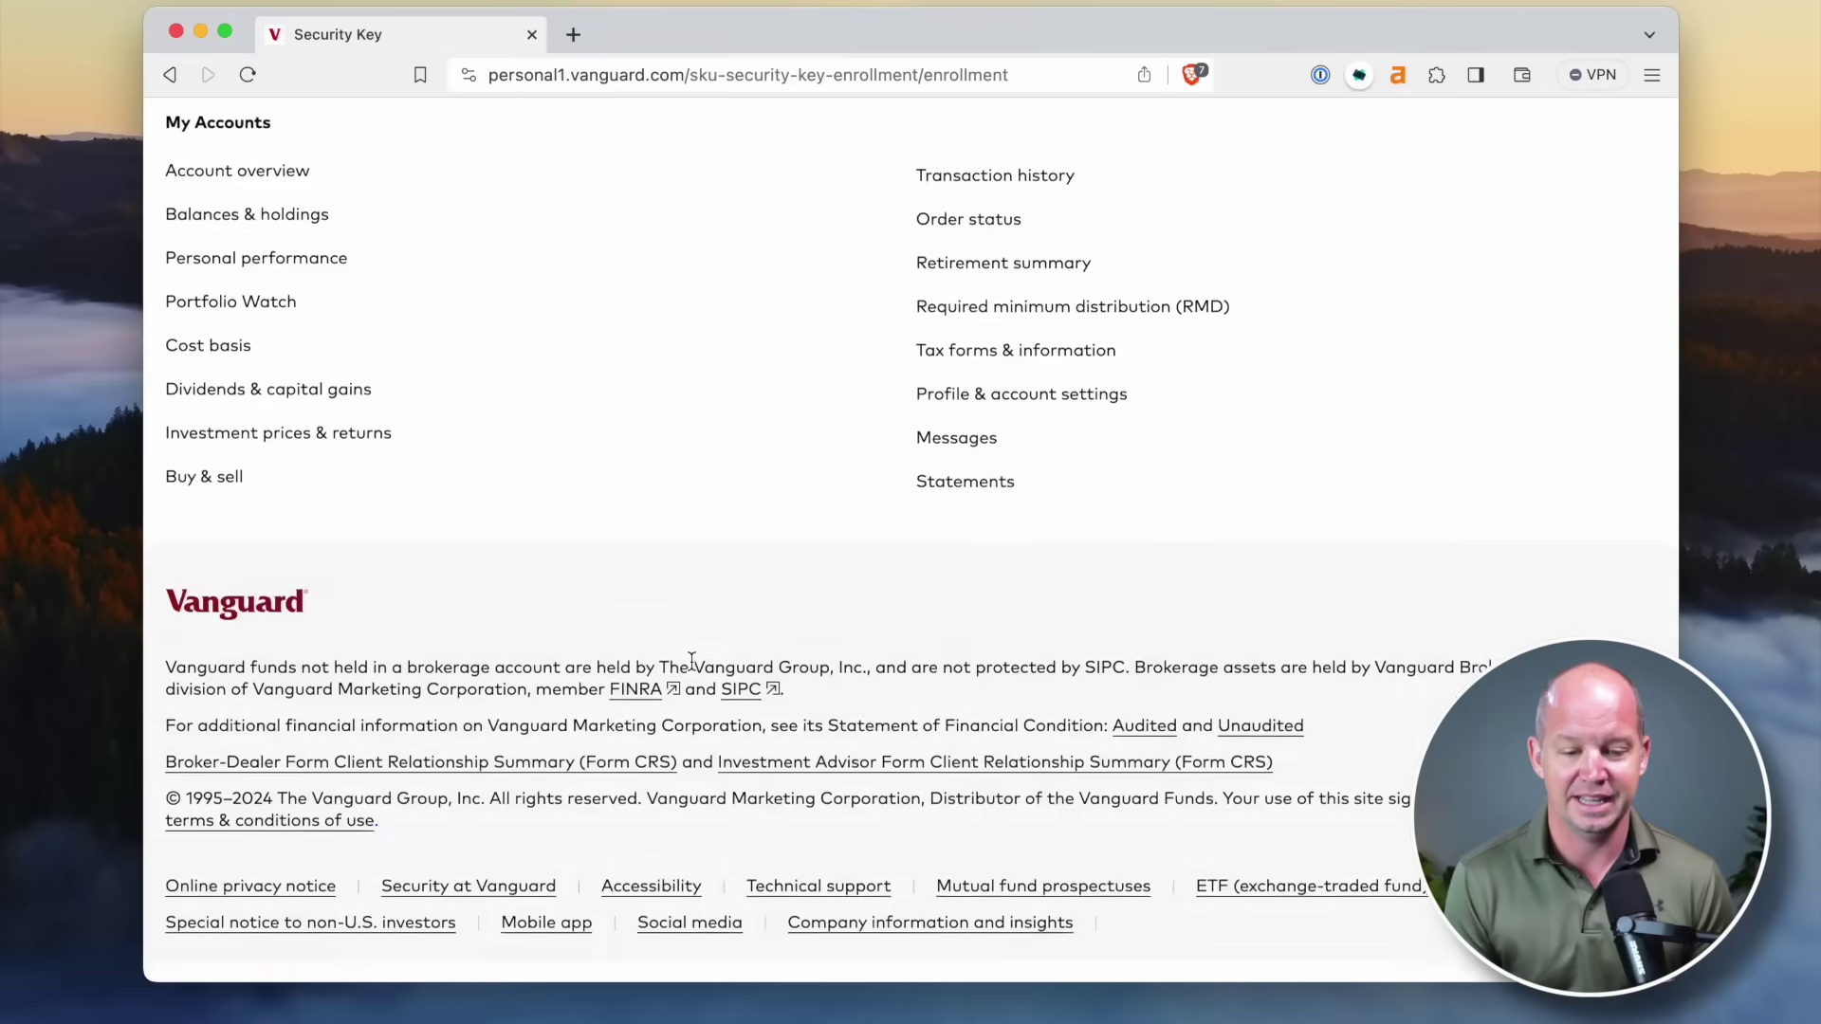
scroll(691, 661, up, 10)
click(513, 670)
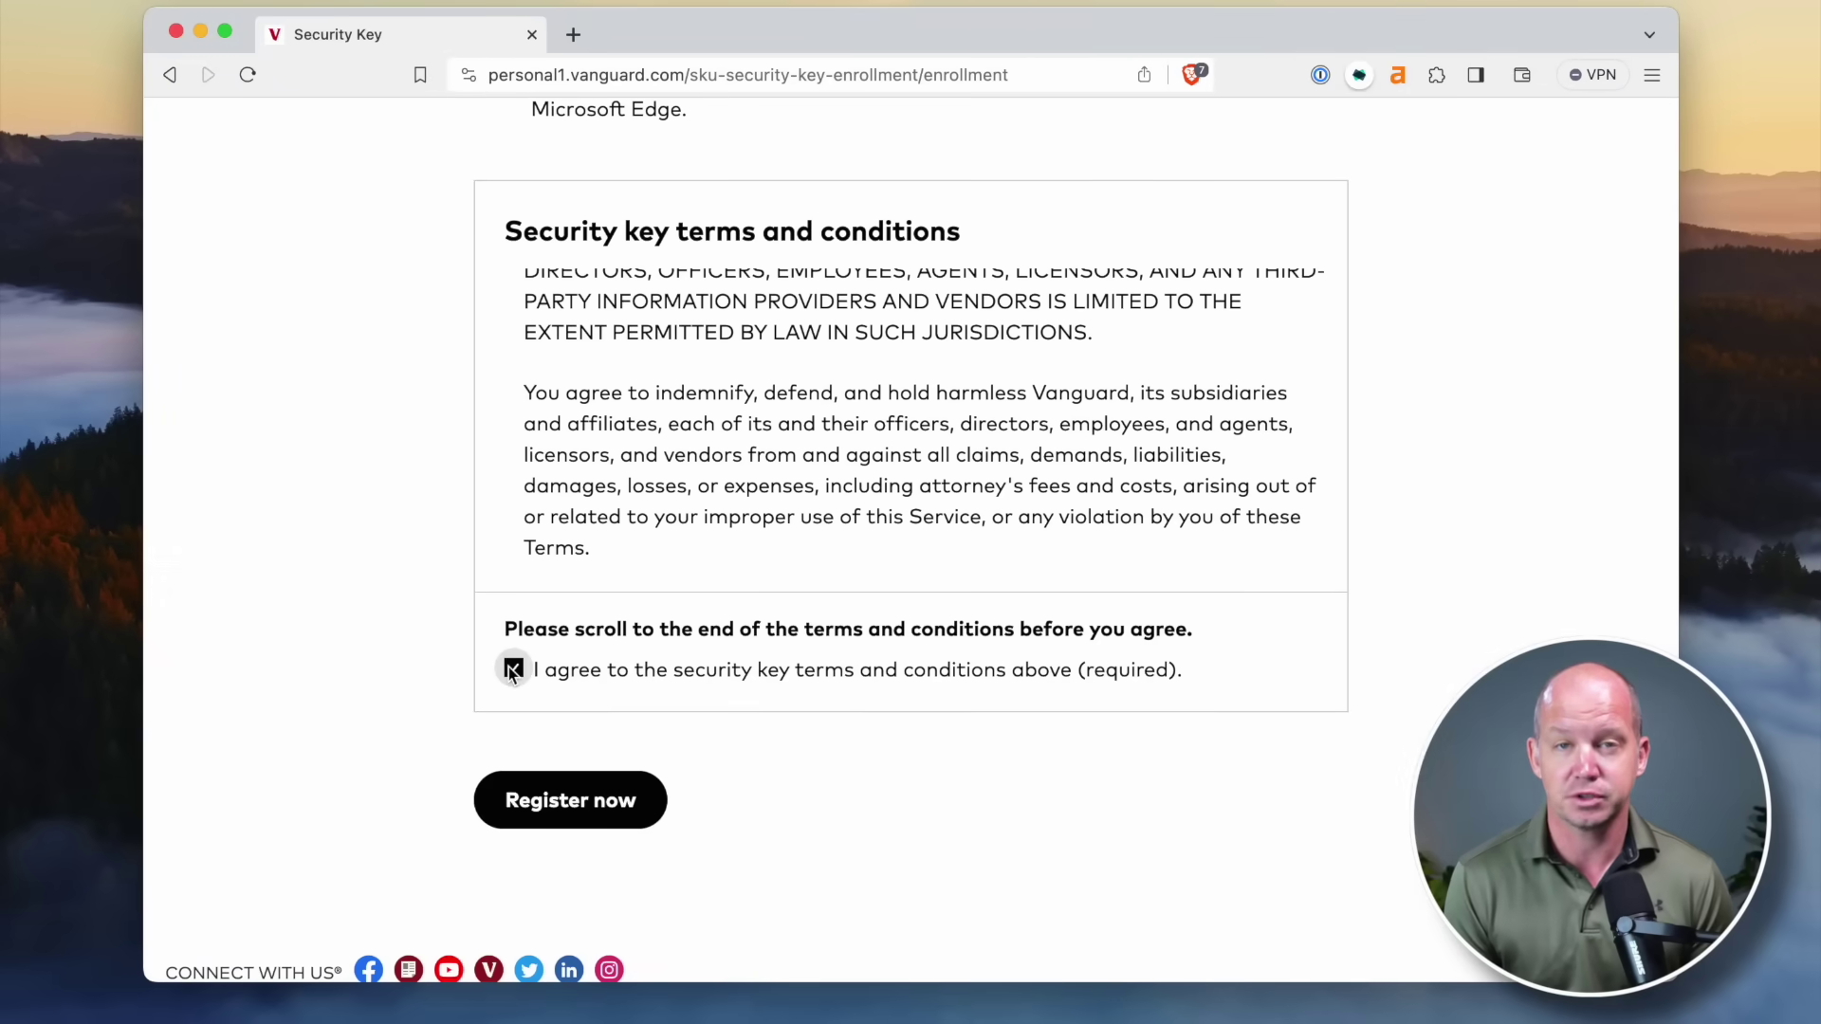
Start key registration and verify identity with the six-digit code texted to the phone.
click(555, 797)
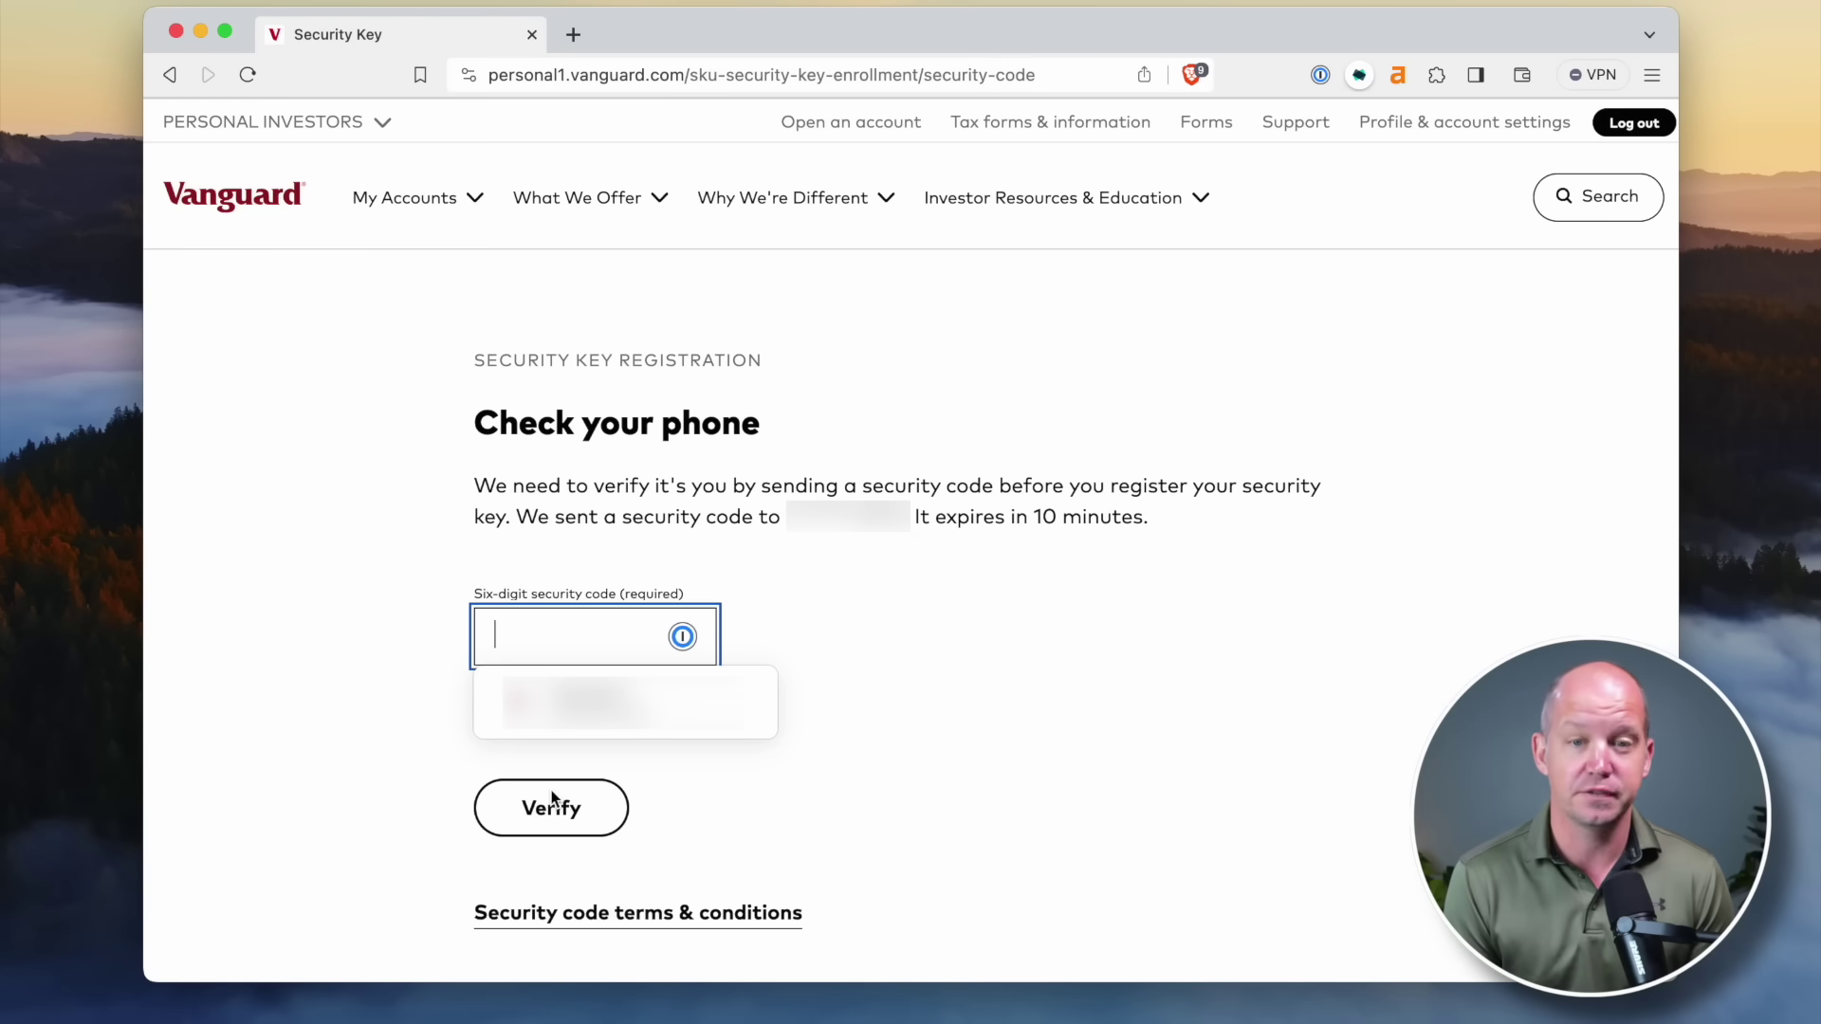
click(607, 664)
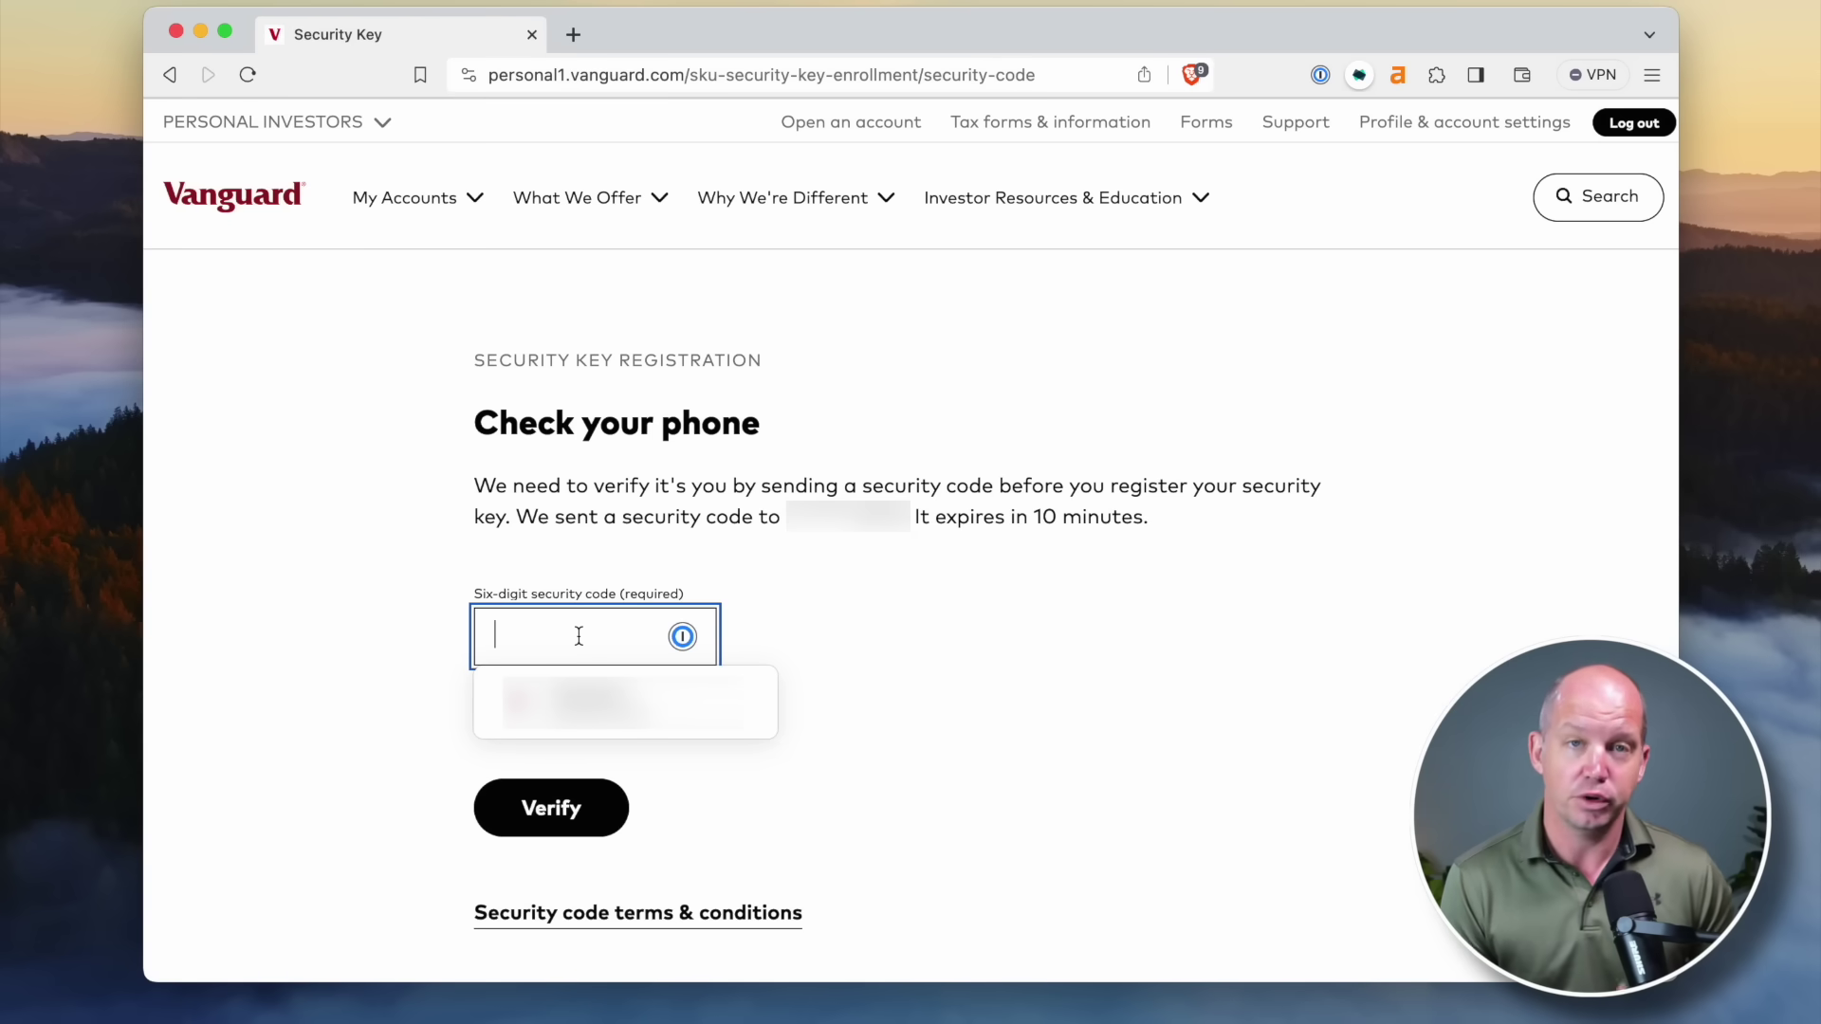
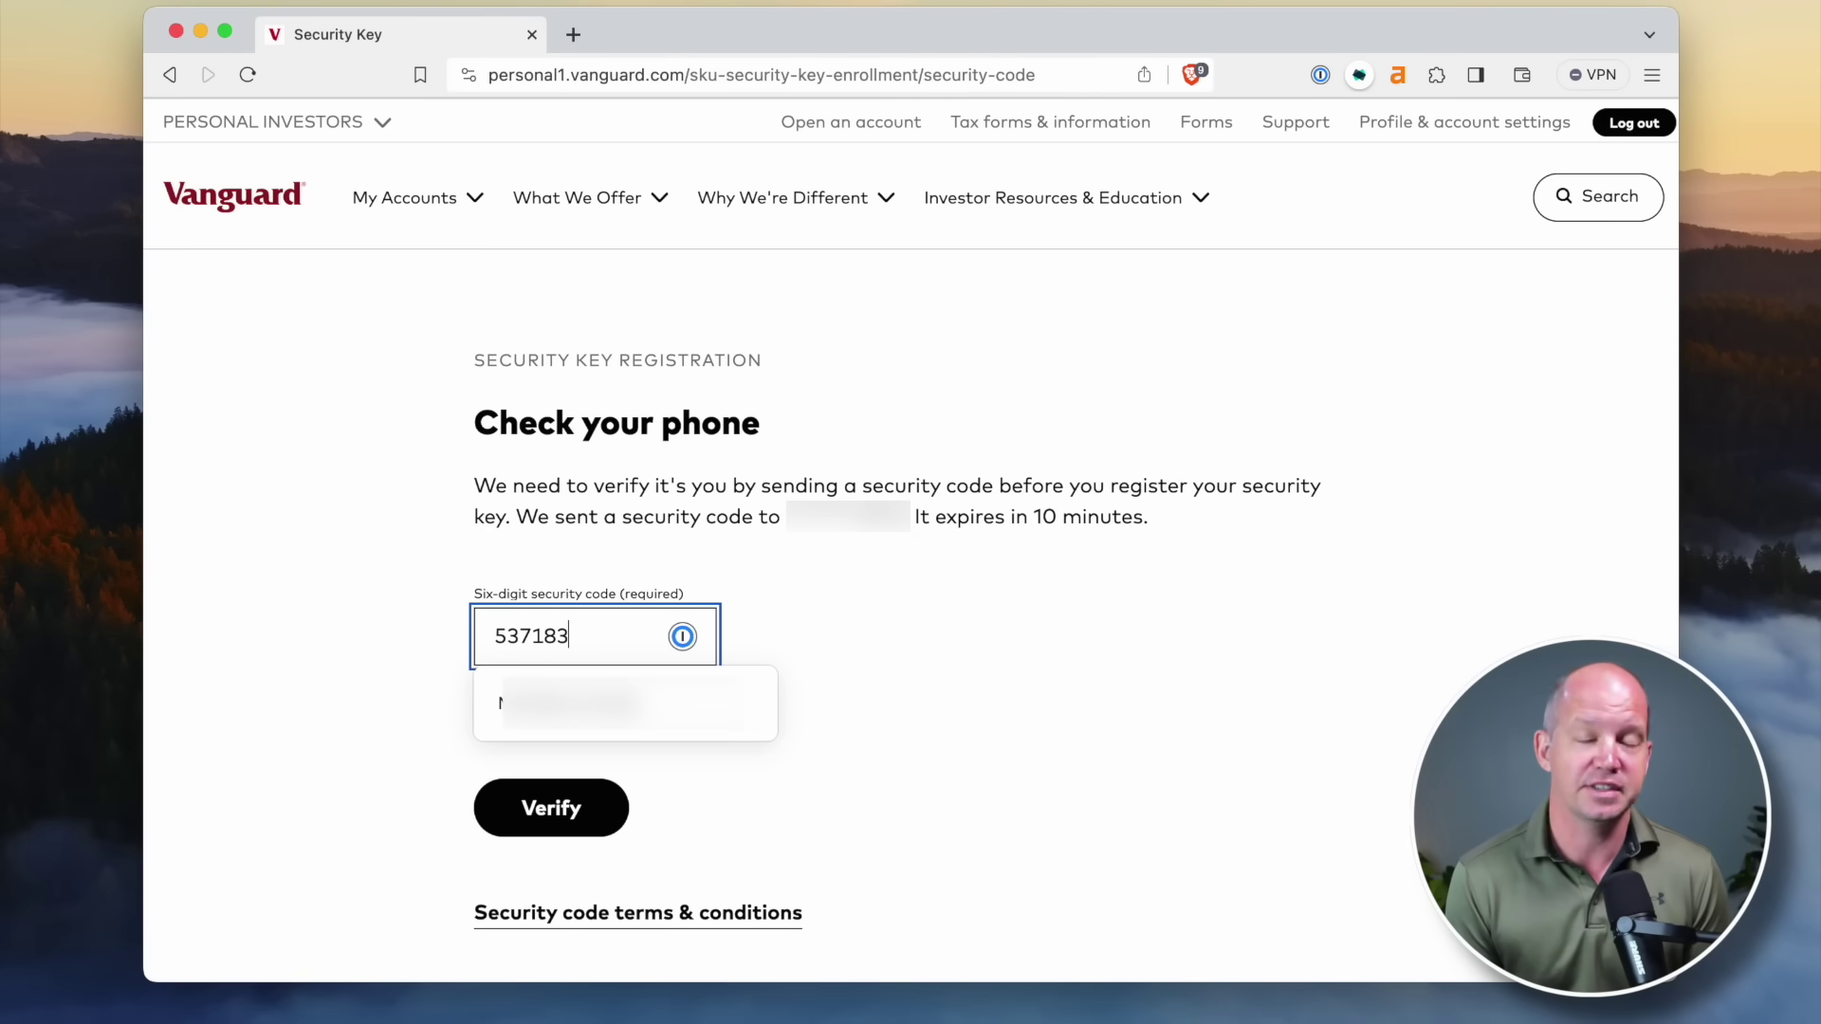
click(851, 615)
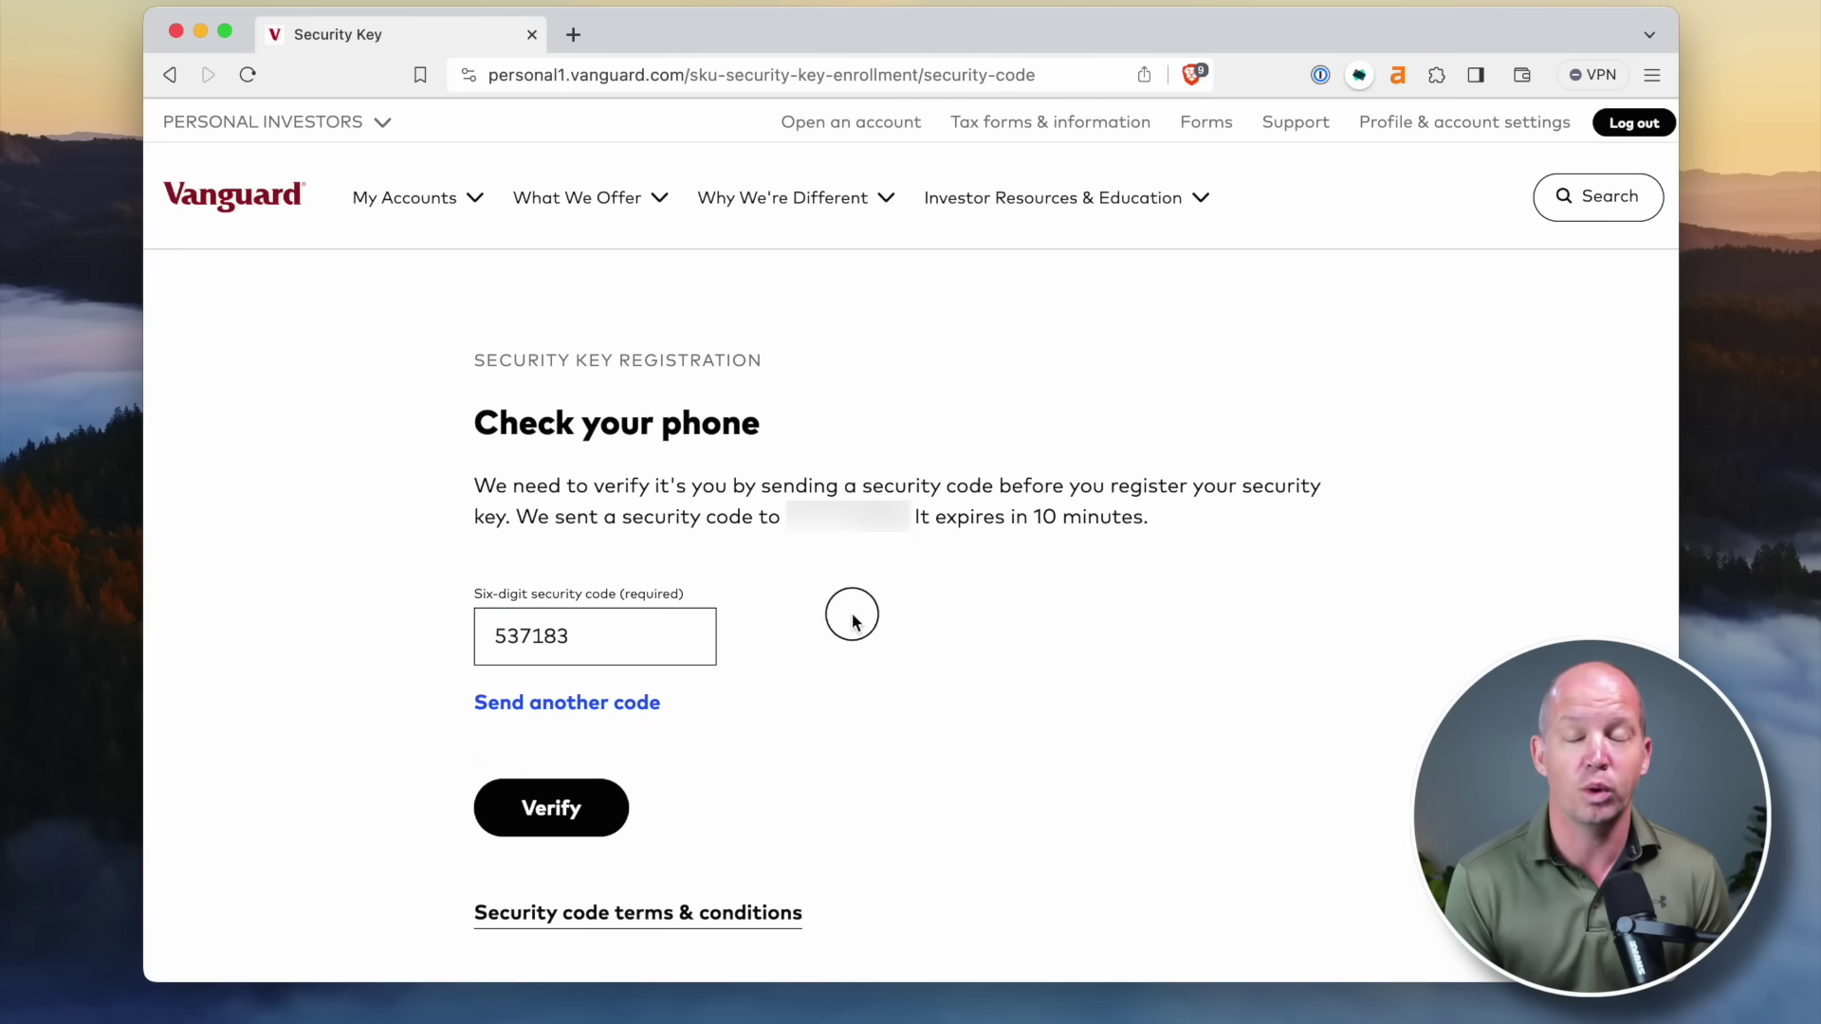
click(510, 795)
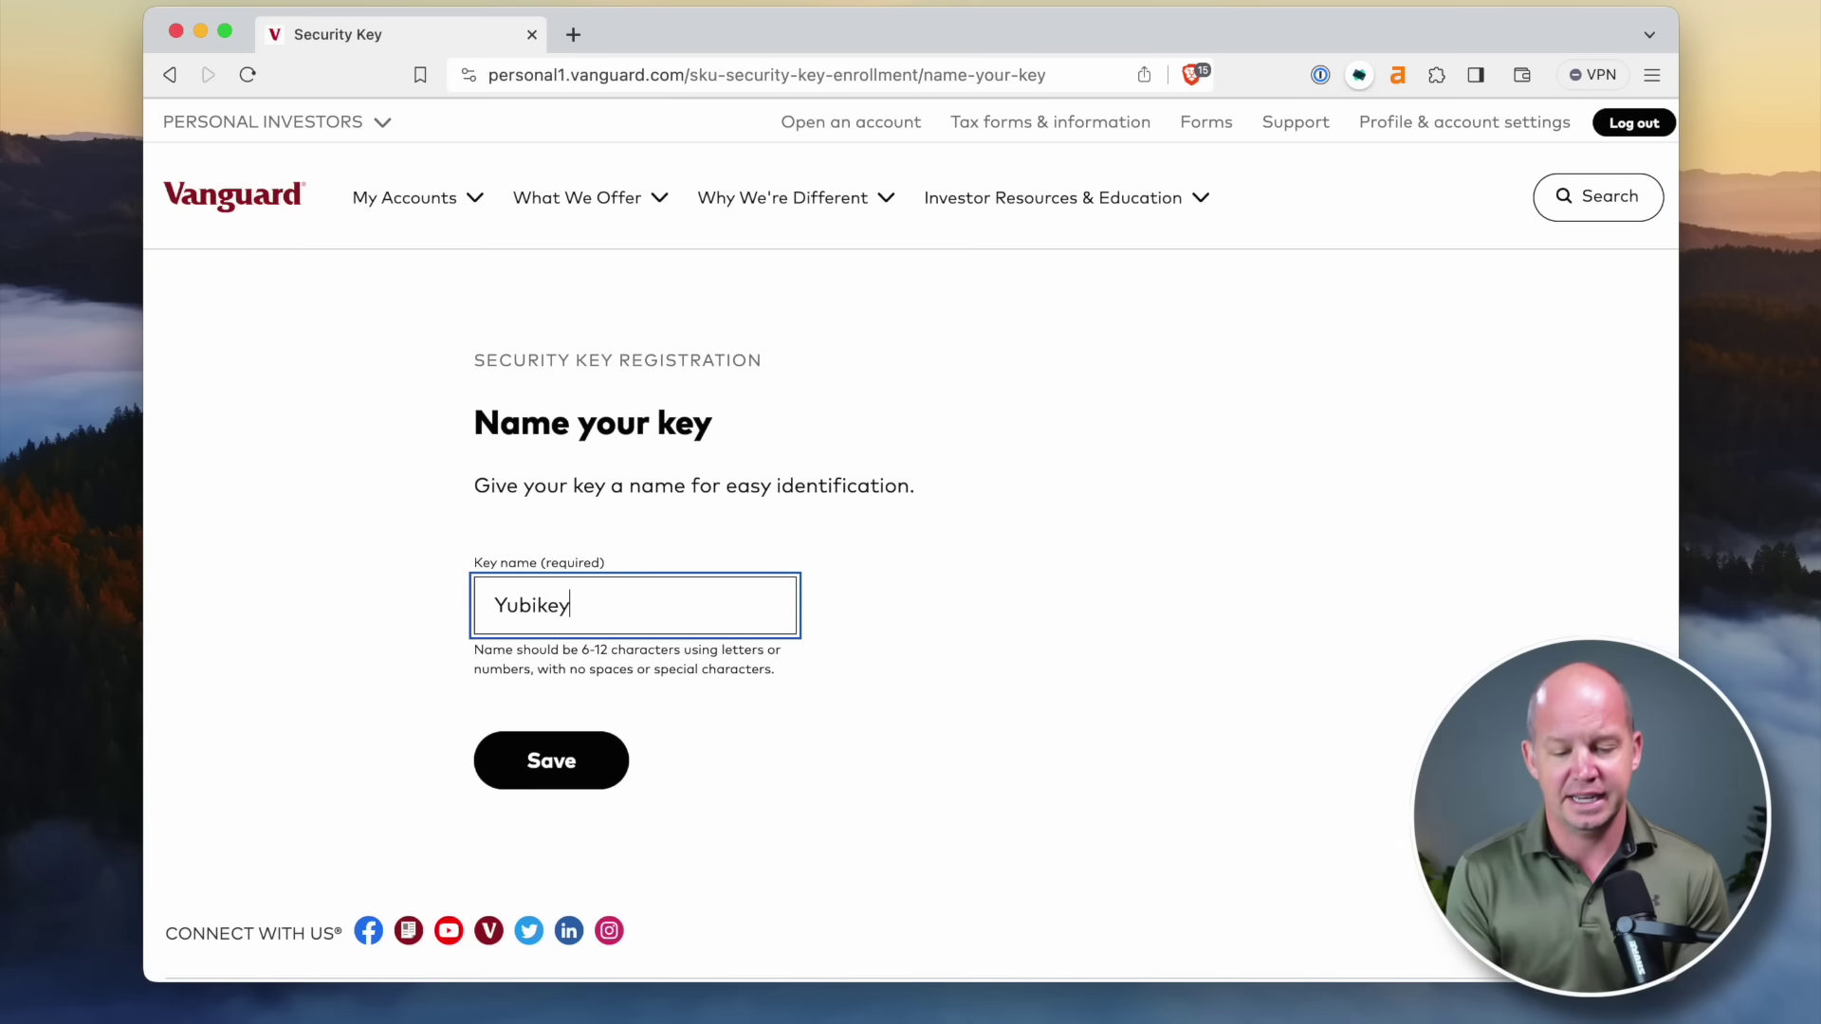
Save the key as Yubikey5NFC, complete its browser registration, and begin registering another key.
click(537, 741)
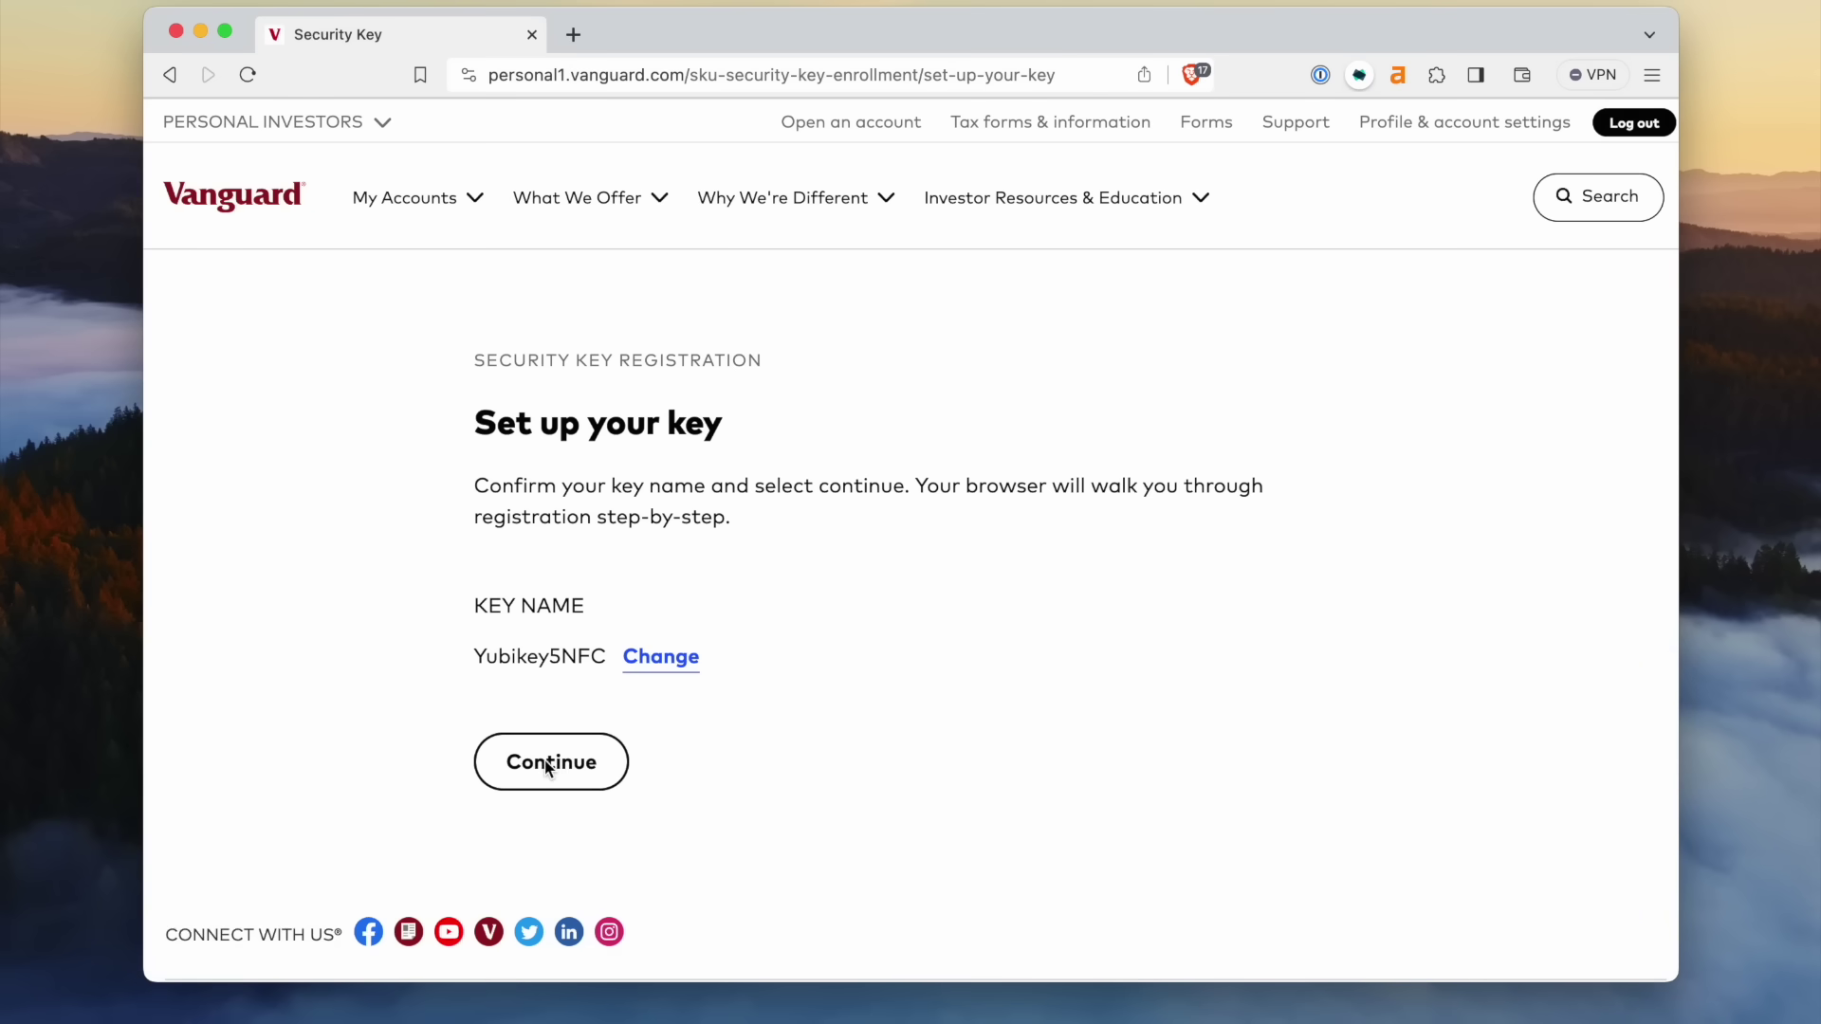
click(547, 764)
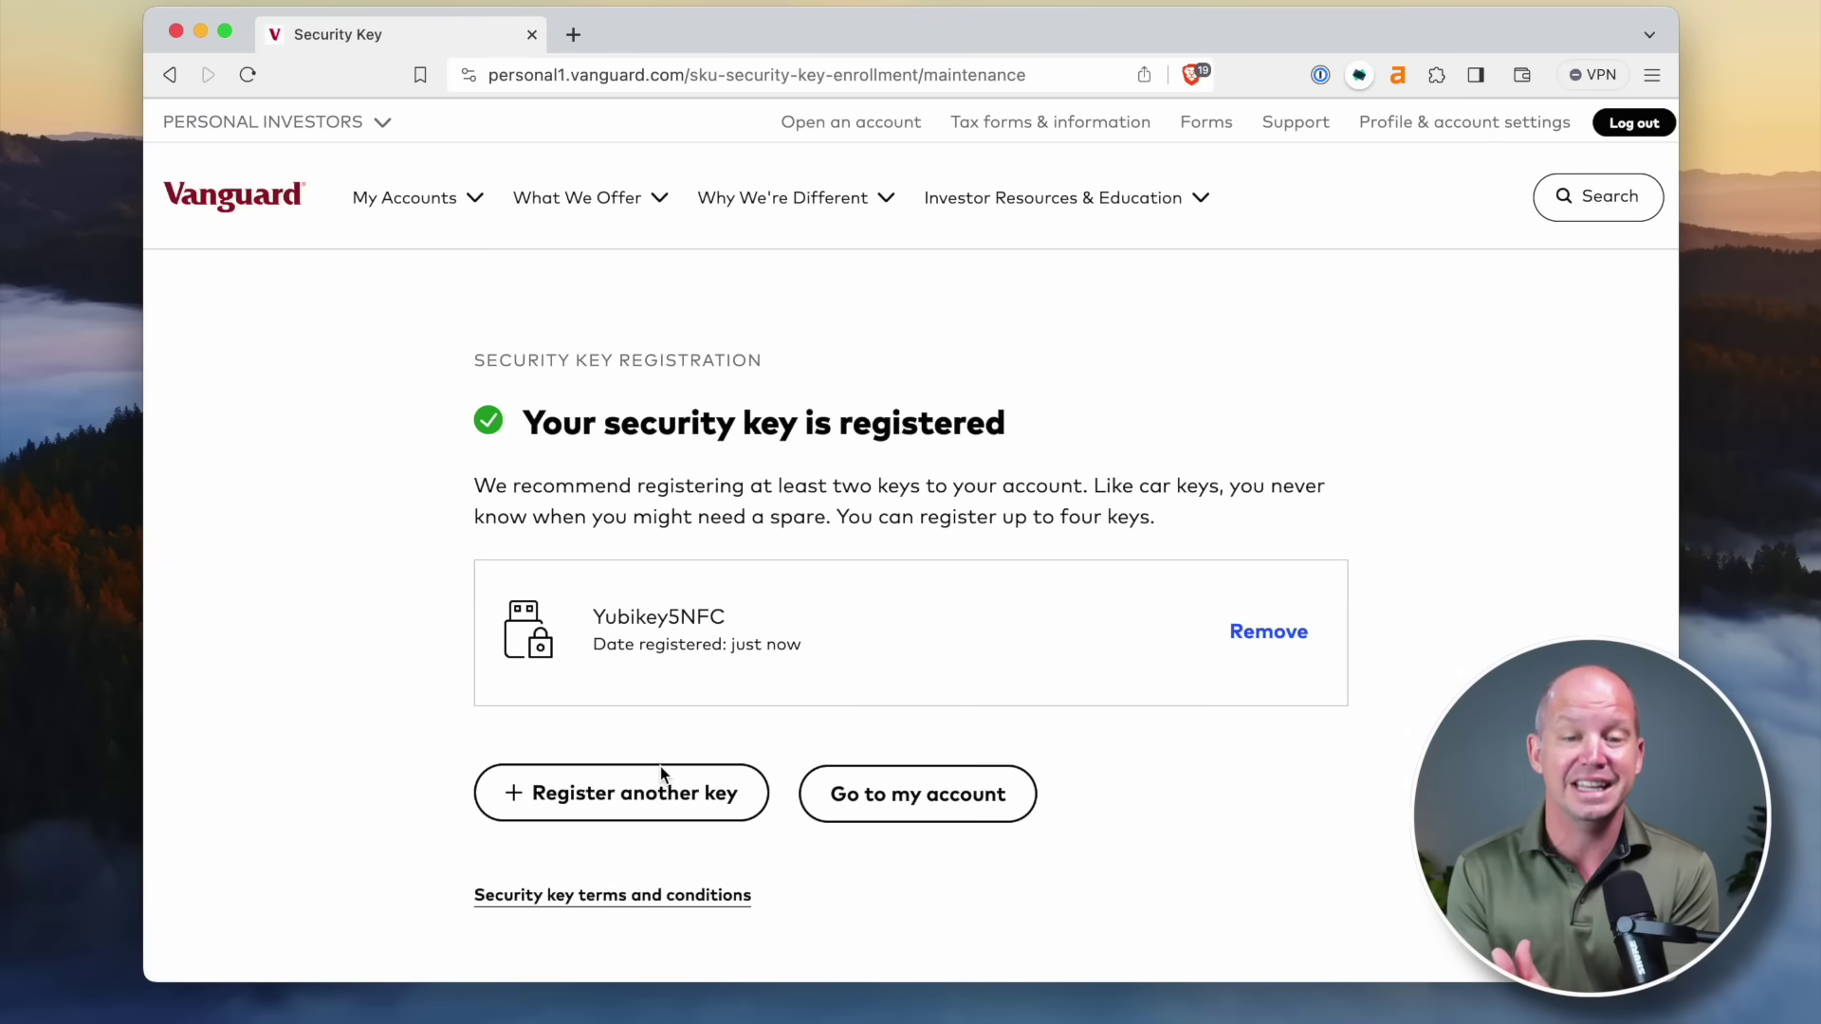
click(658, 793)
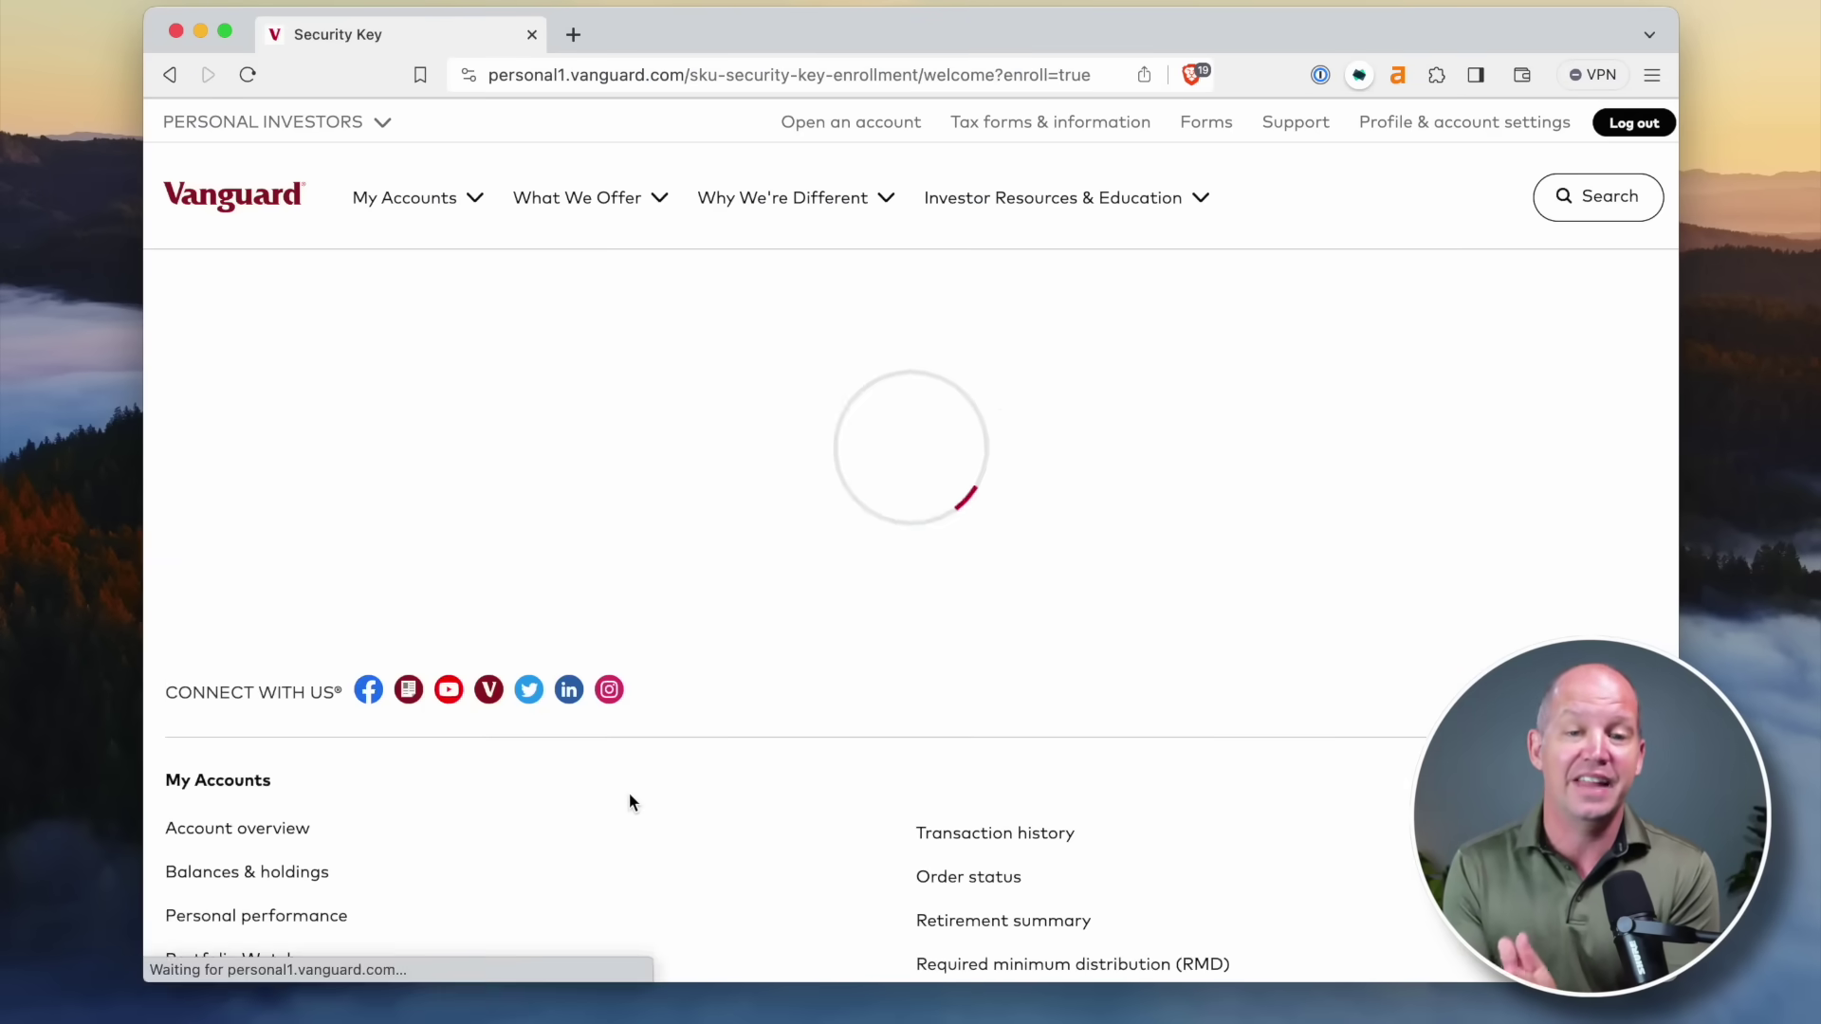
Accept the security key terms again and submit the new key registration.
scroll(702, 634, down, 10)
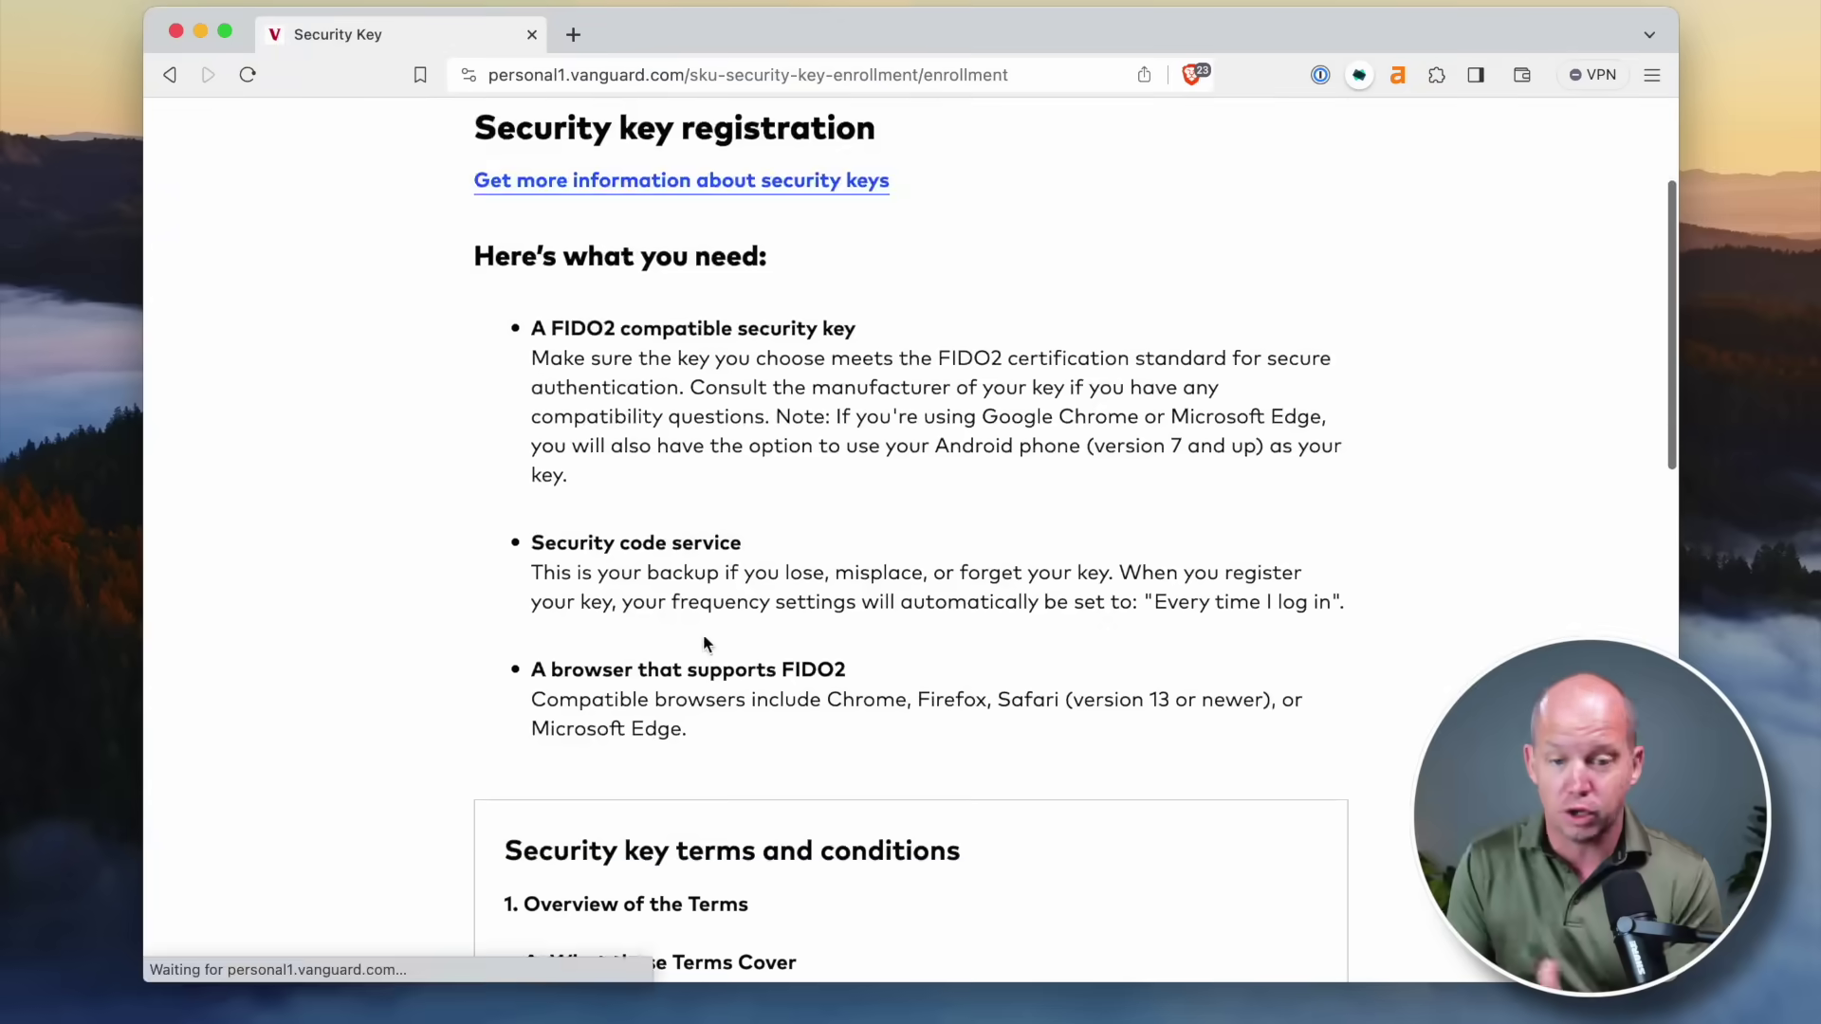
scroll(703, 634, down, 2)
click(513, 523)
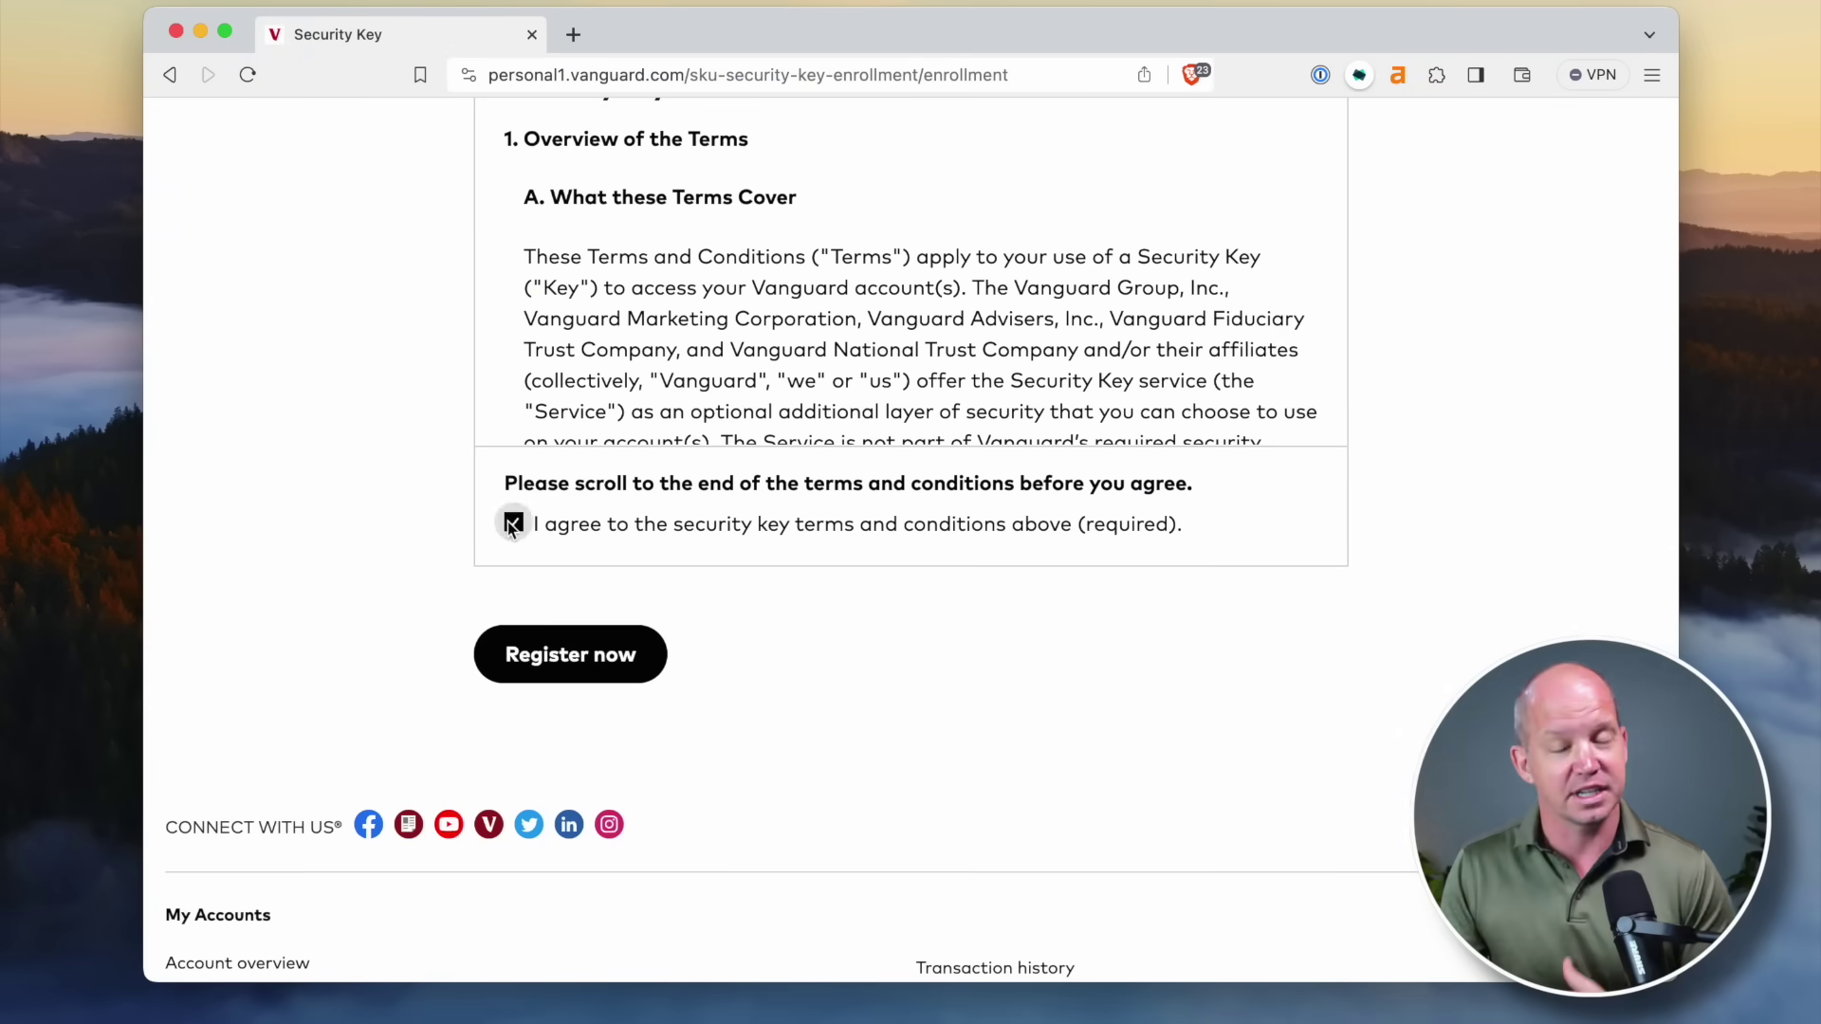
click(554, 675)
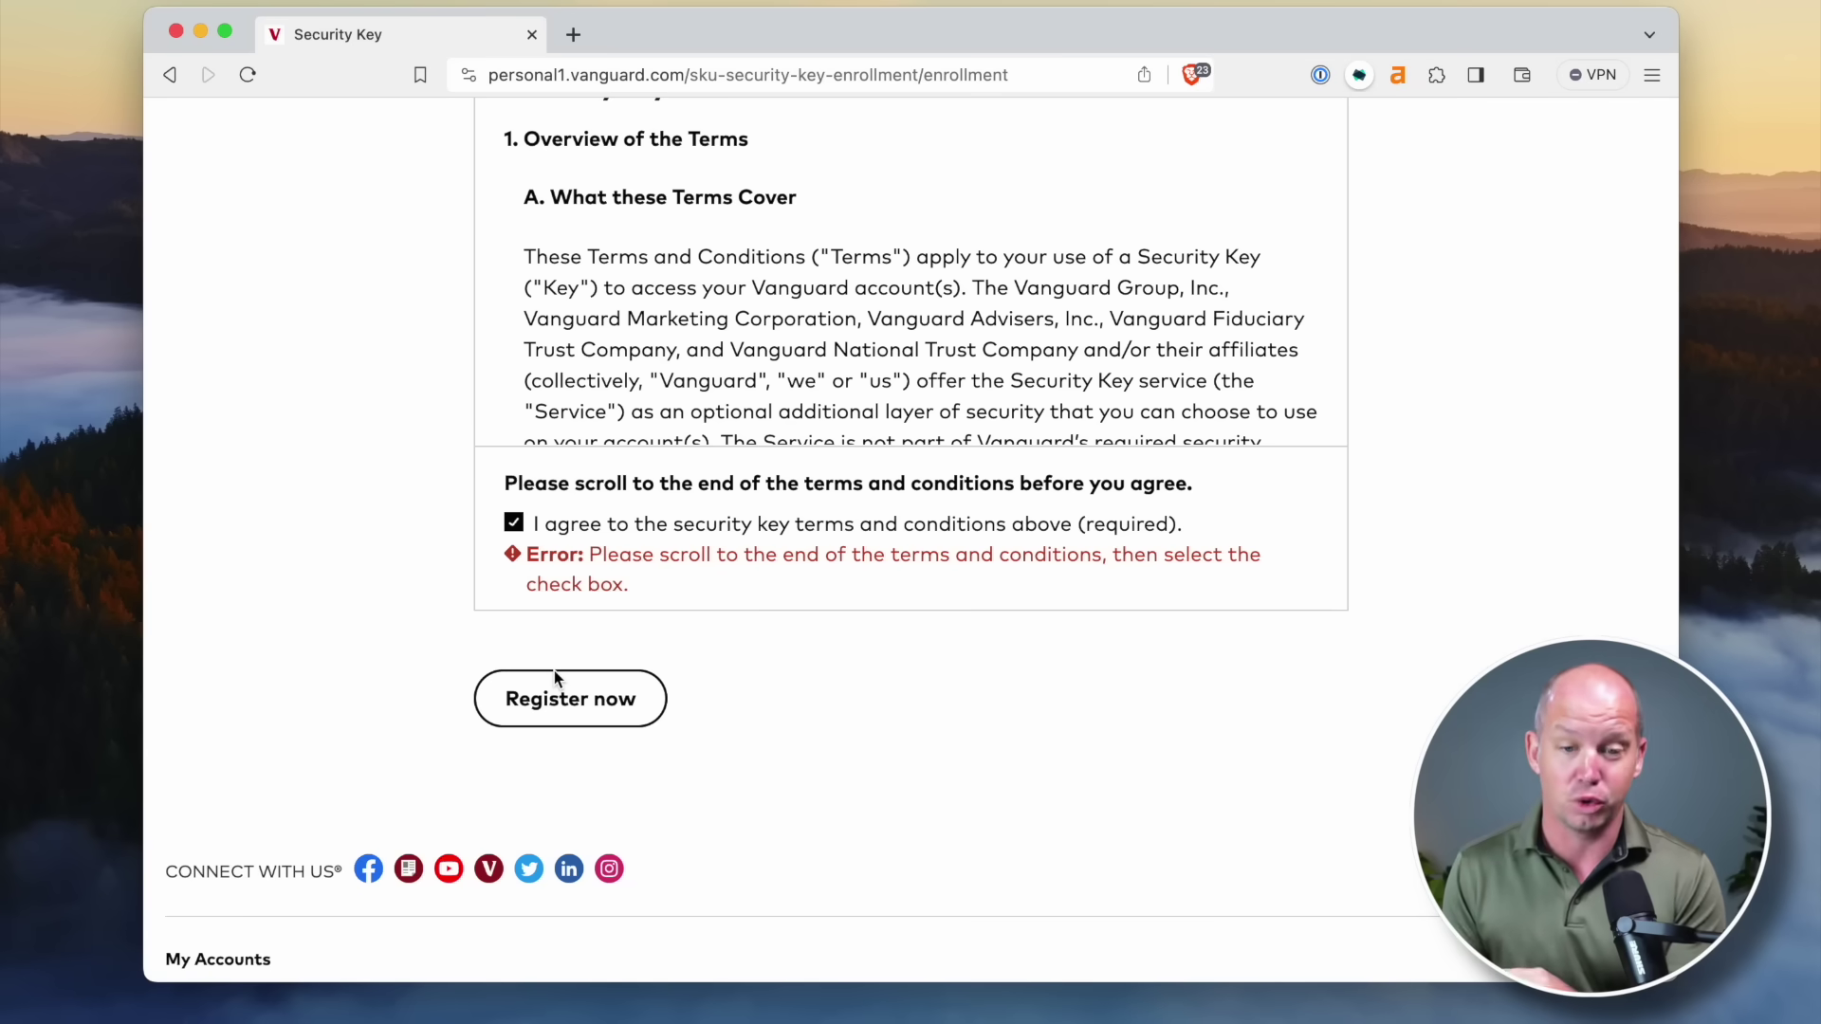
scroll(747, 264, down, 10)
scroll(746, 263, down, 10)
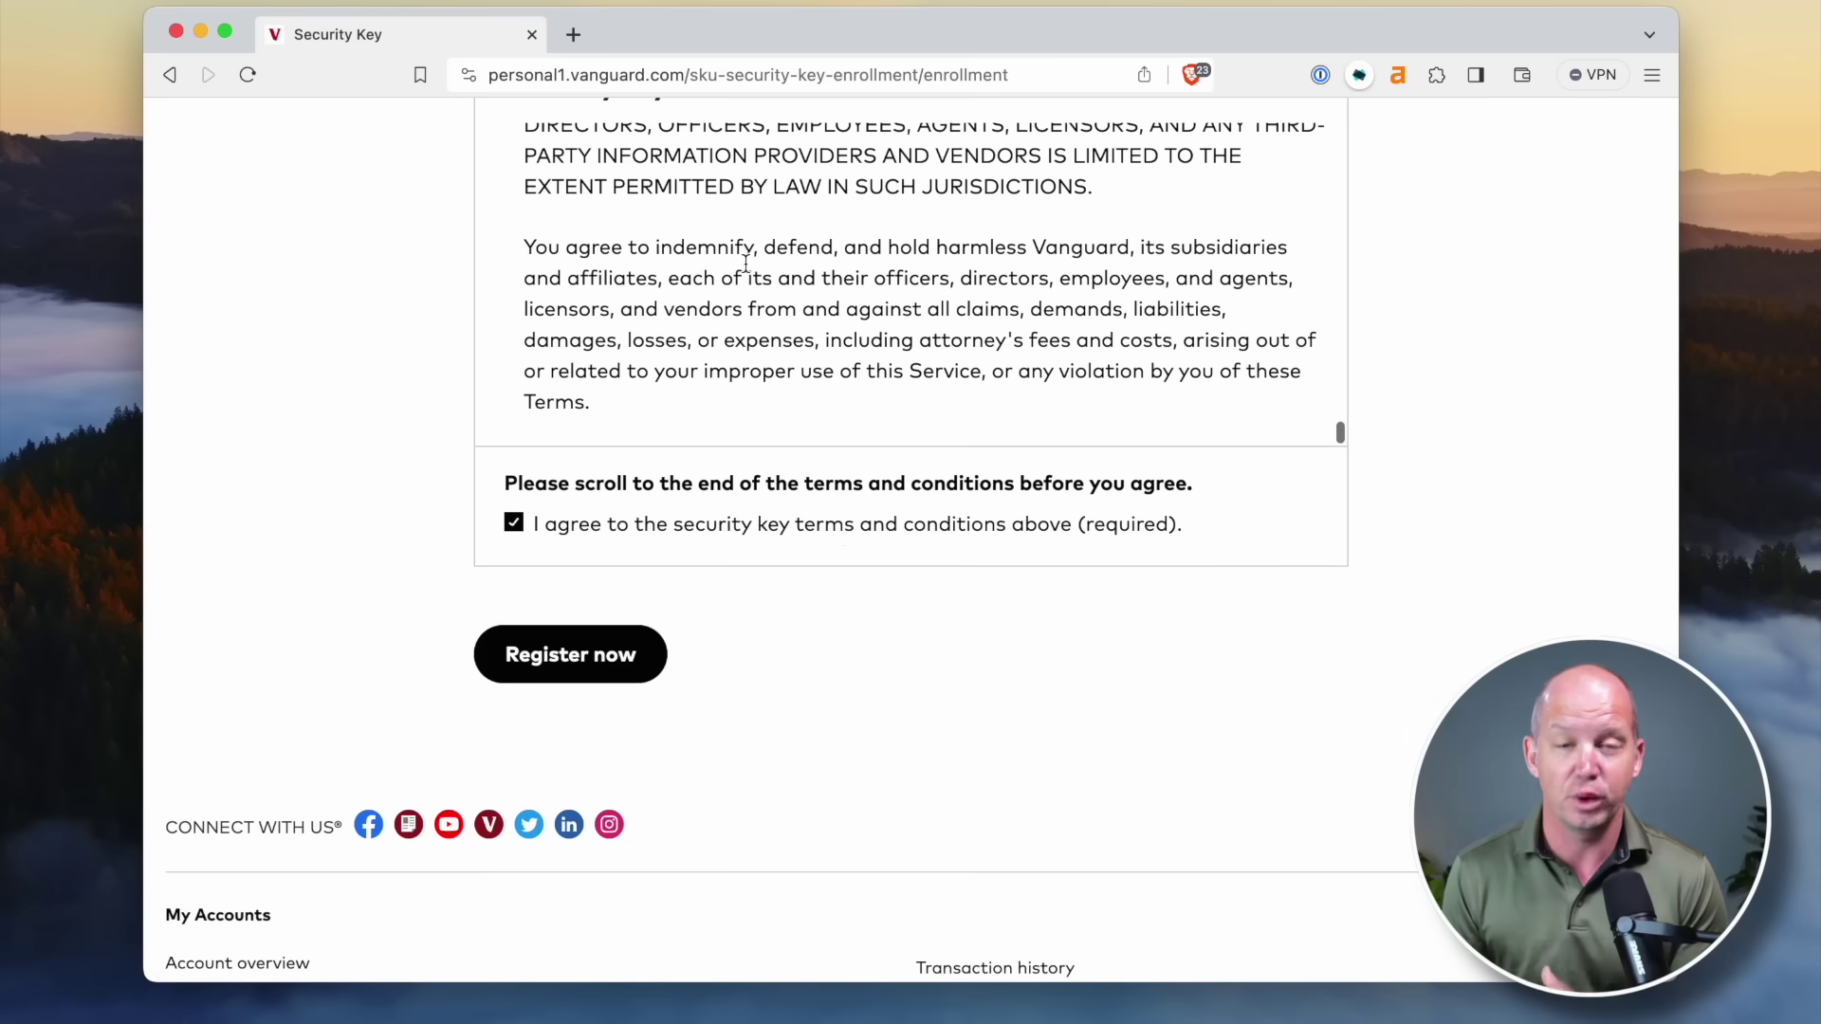
click(552, 651)
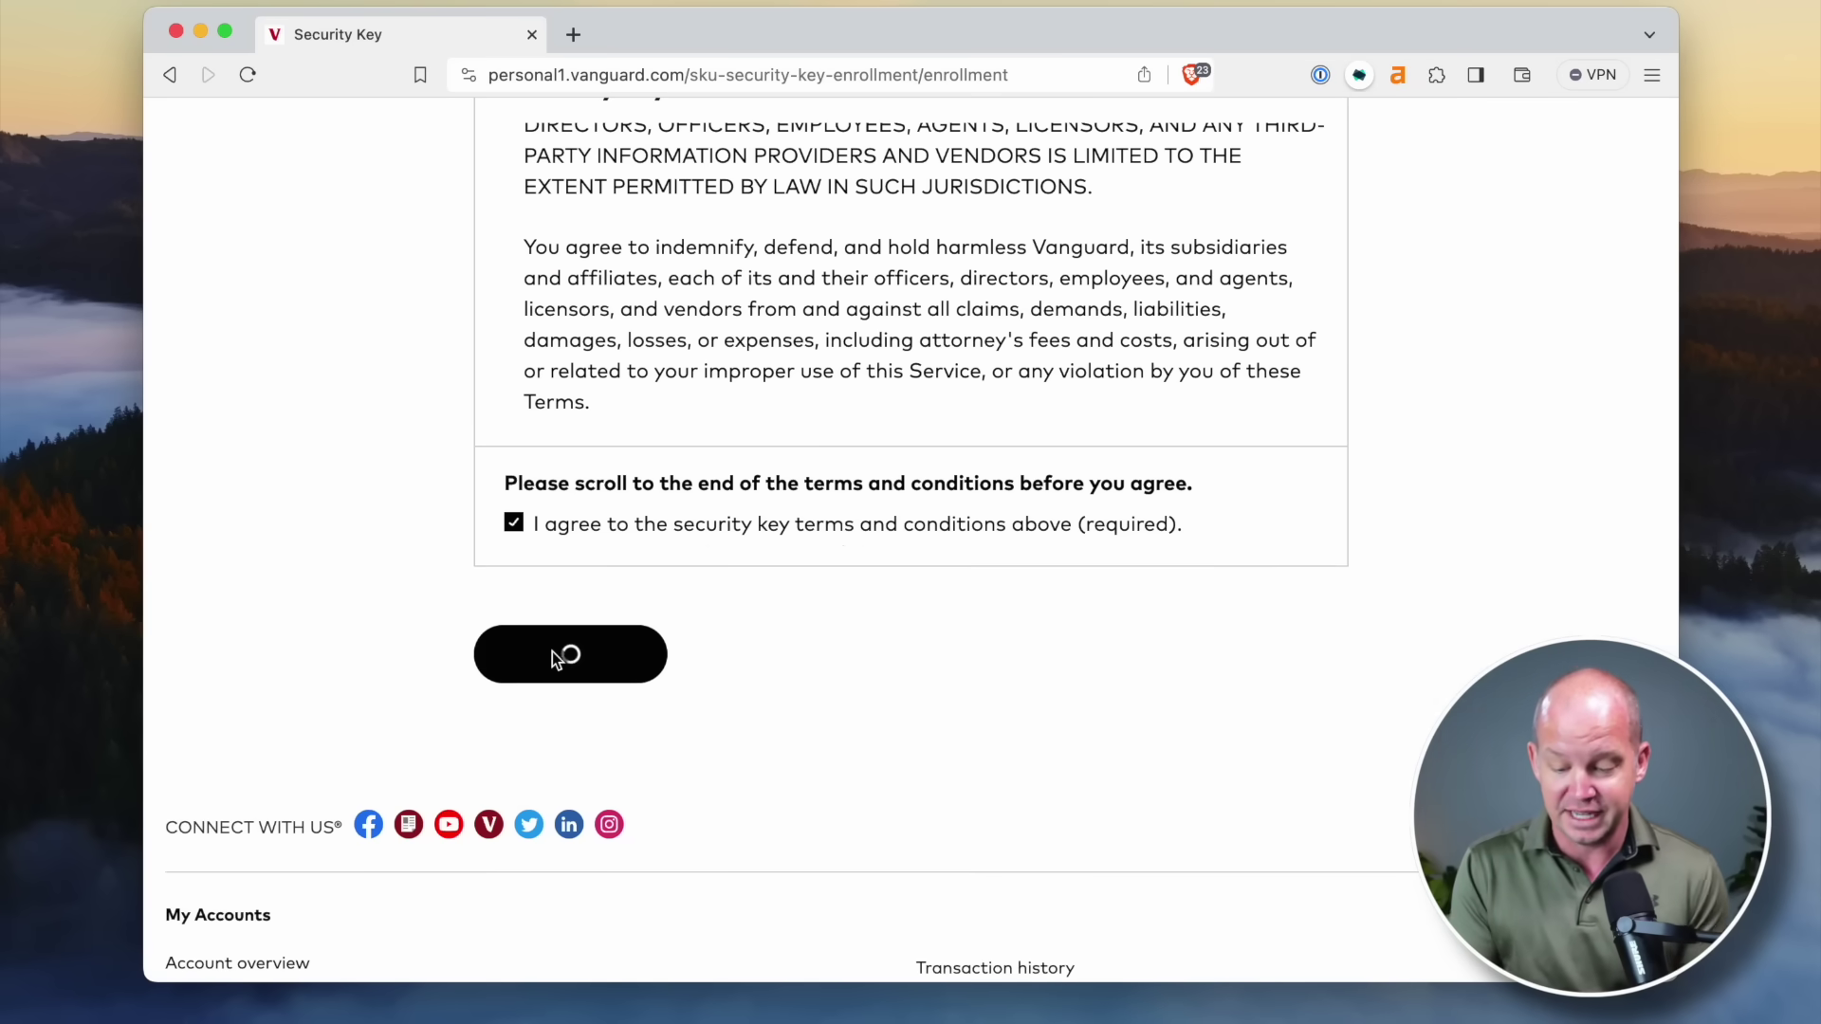
Name the second key Yubikey5Ci, save it, and complete its registration.
text(Yubikey5Ci)
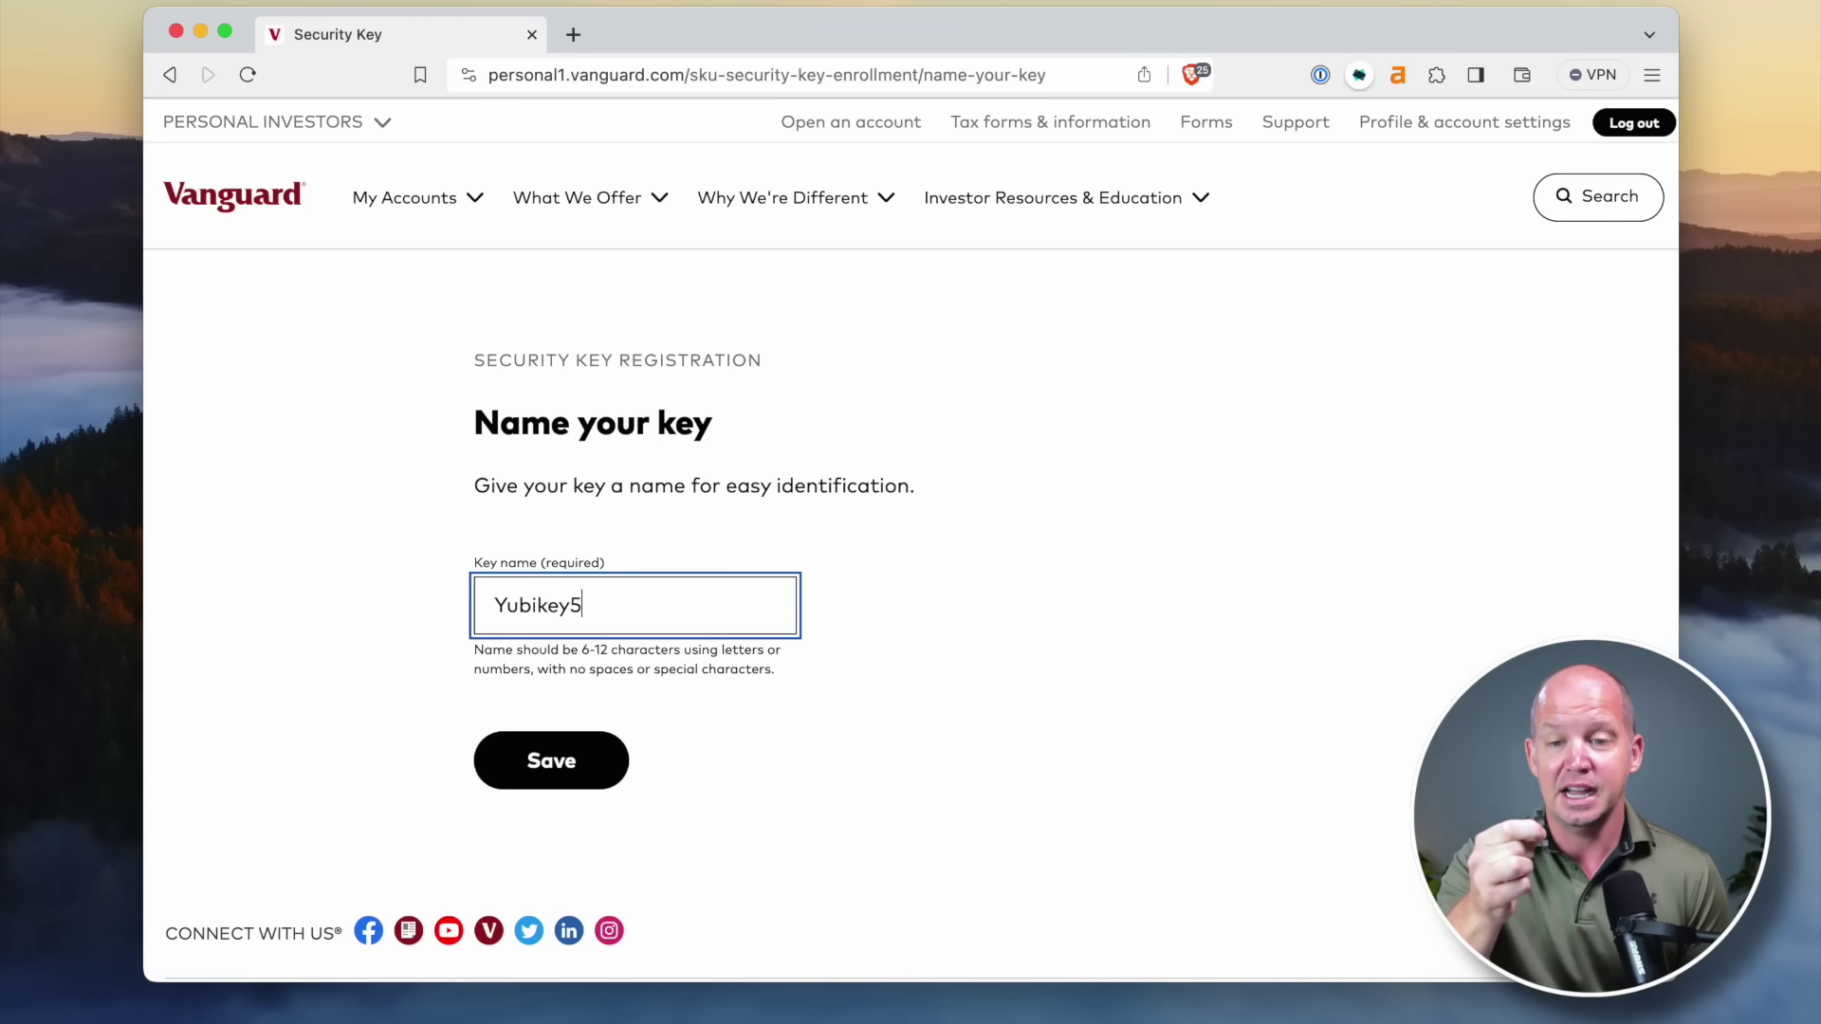
click(550, 764)
click(533, 765)
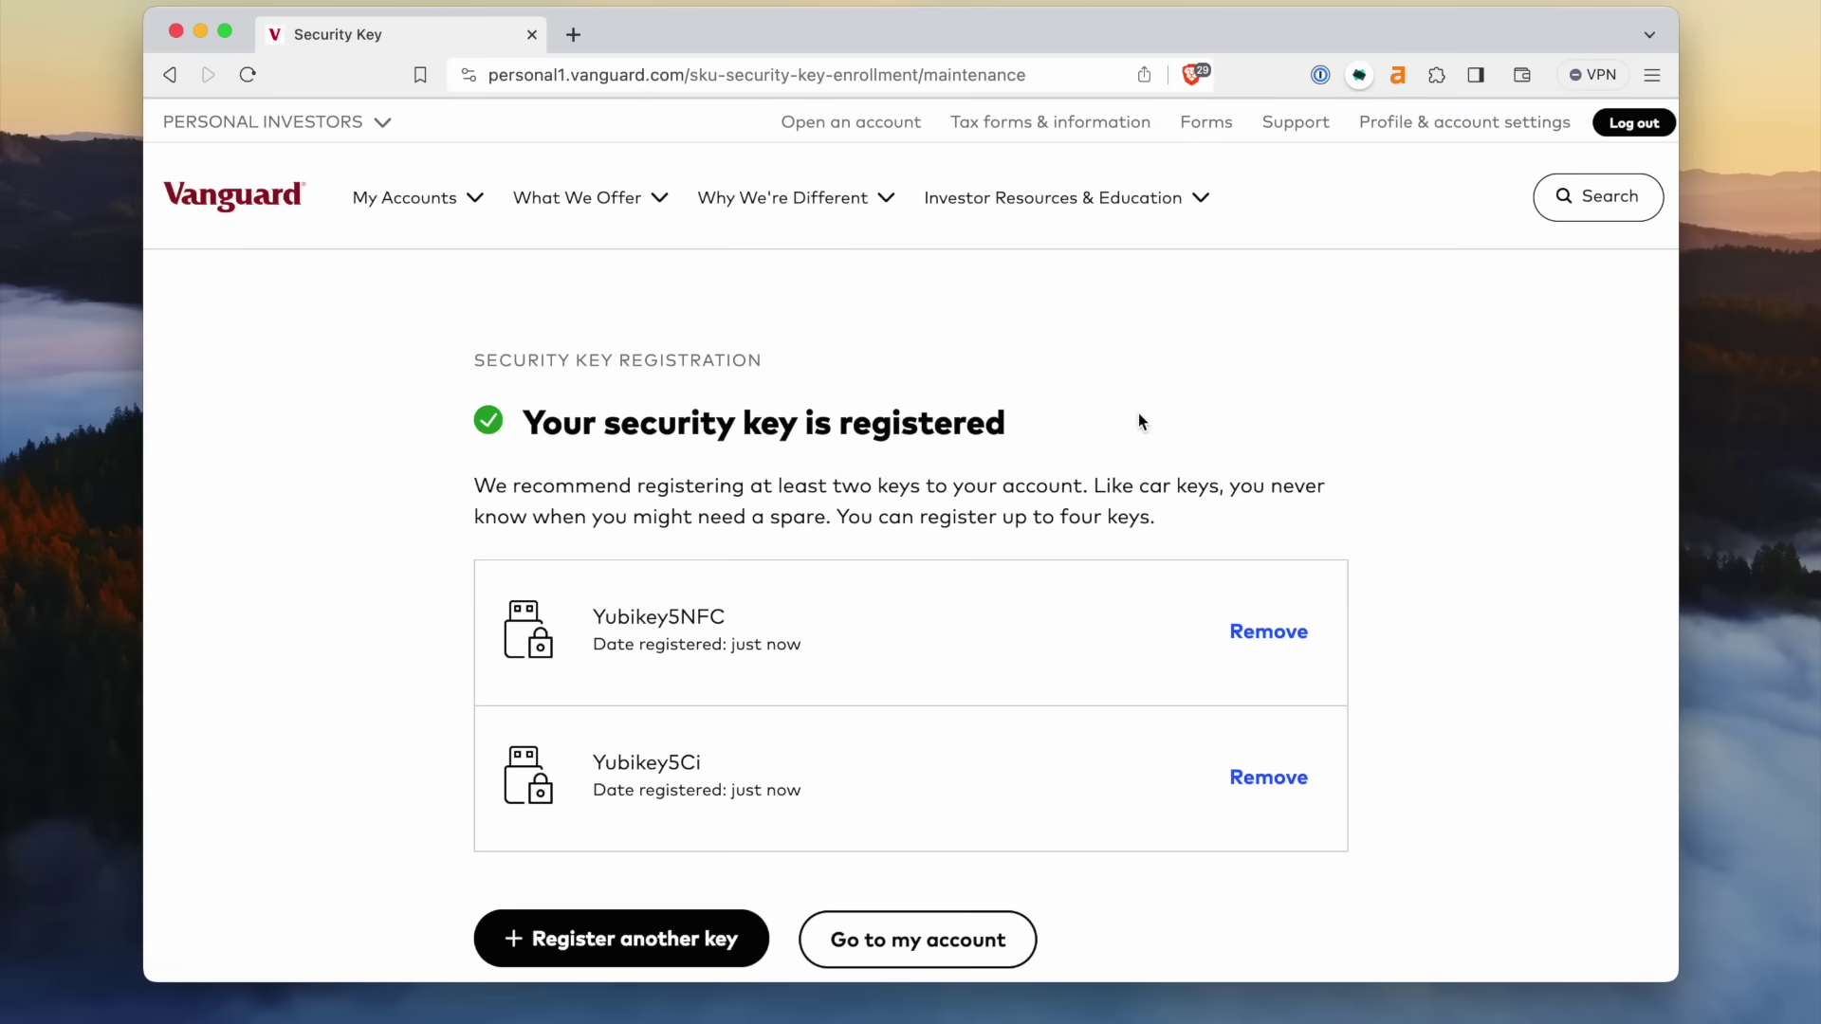
Return to the Vanguard account overview and log off.
scroll(1157, 562, down, 2)
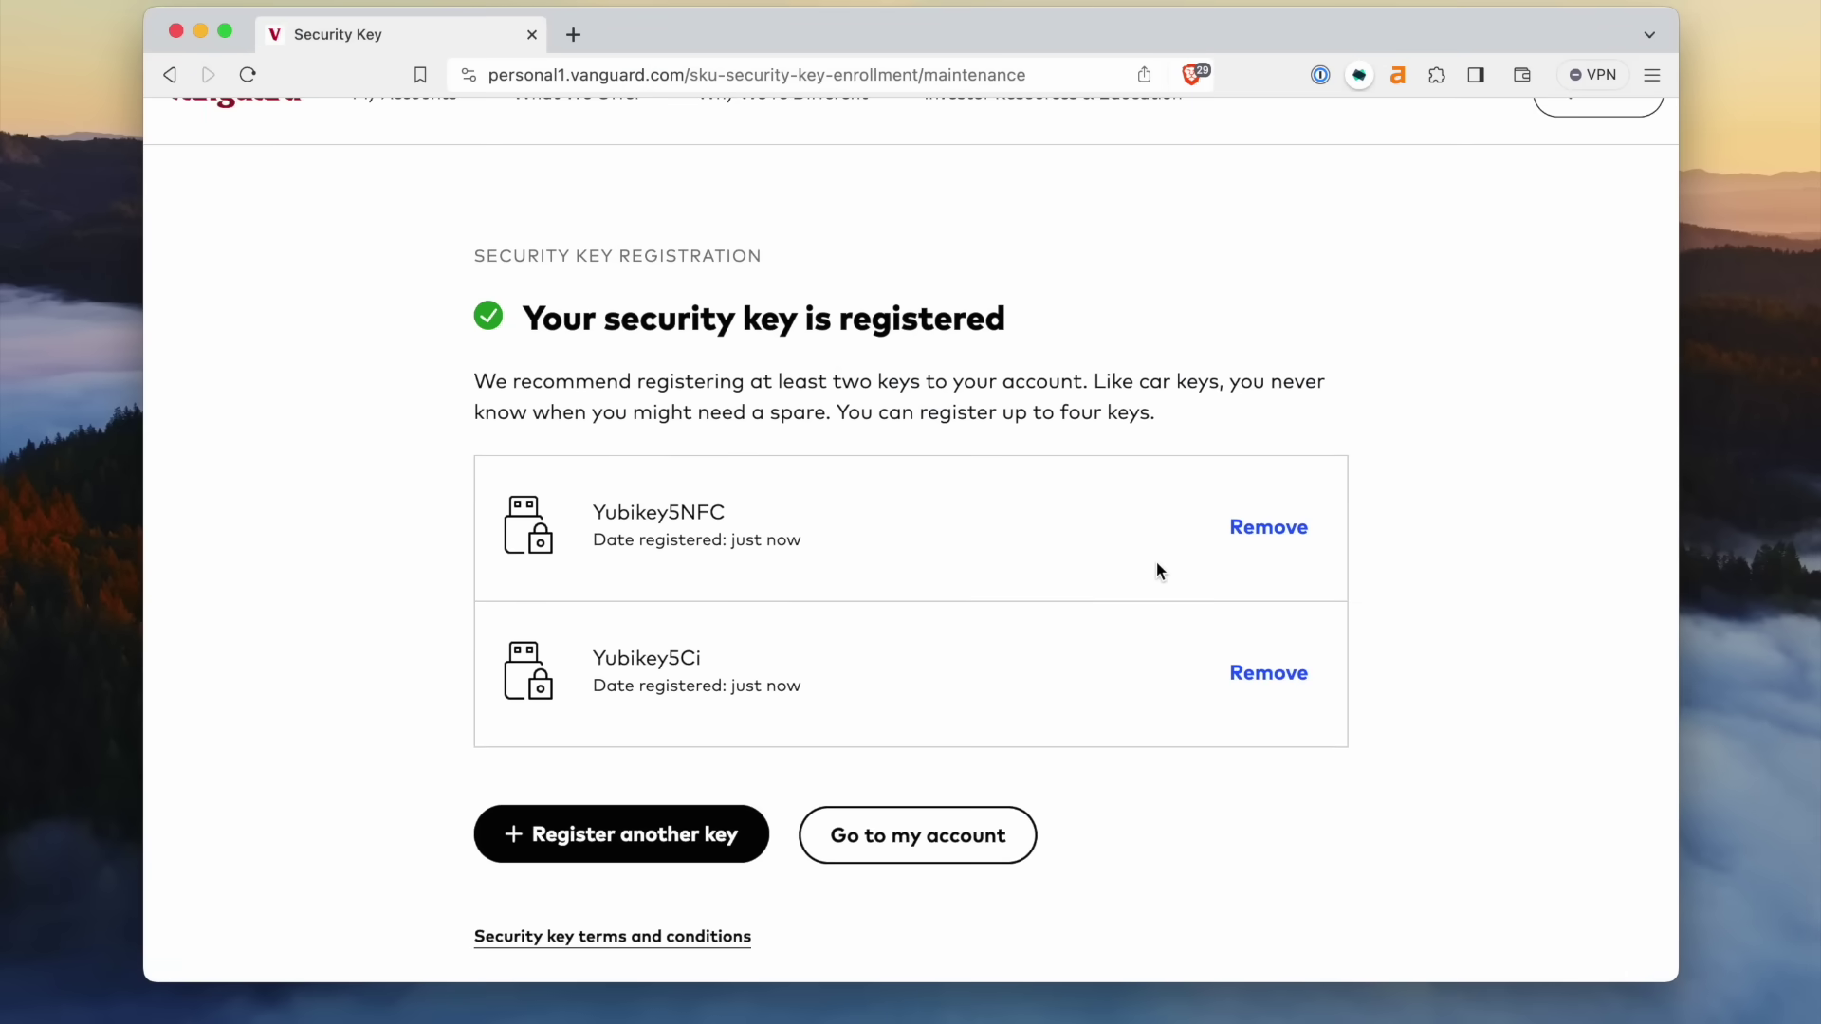
click(942, 838)
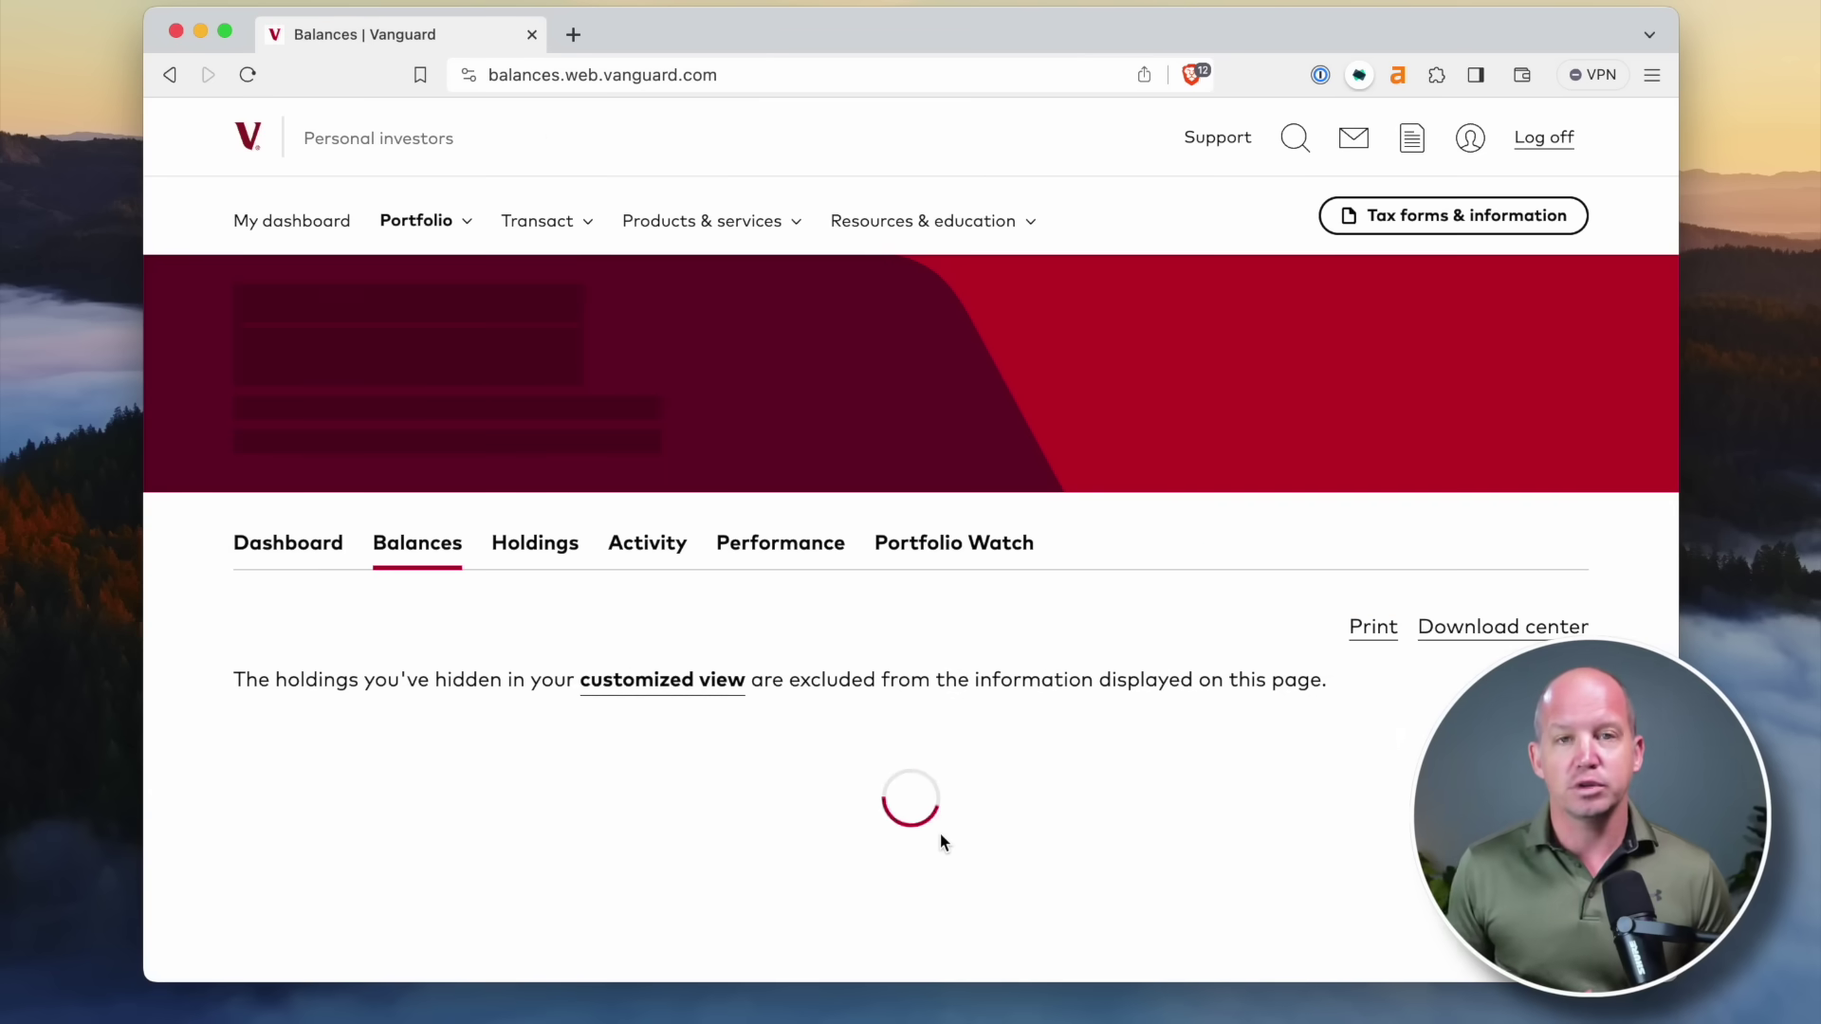
click(1542, 140)
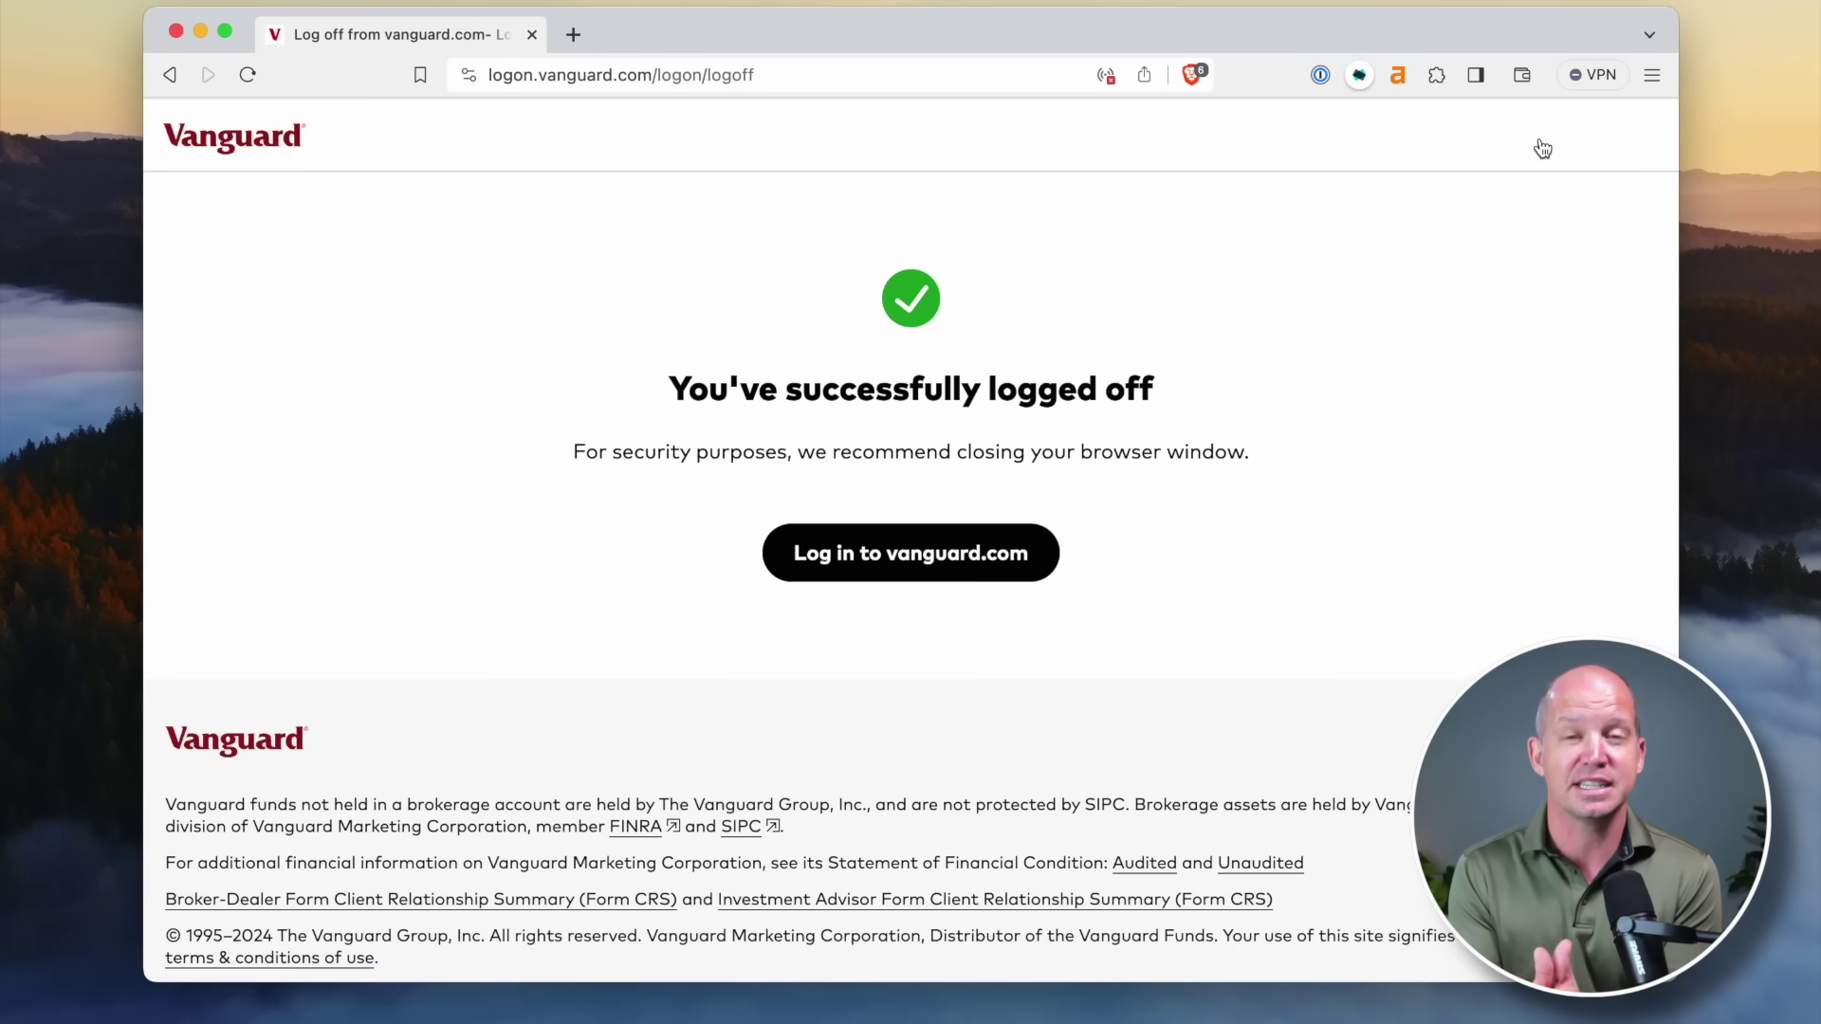
Log back in to Vanguard using the 1Password-filled username and password.
click(924, 558)
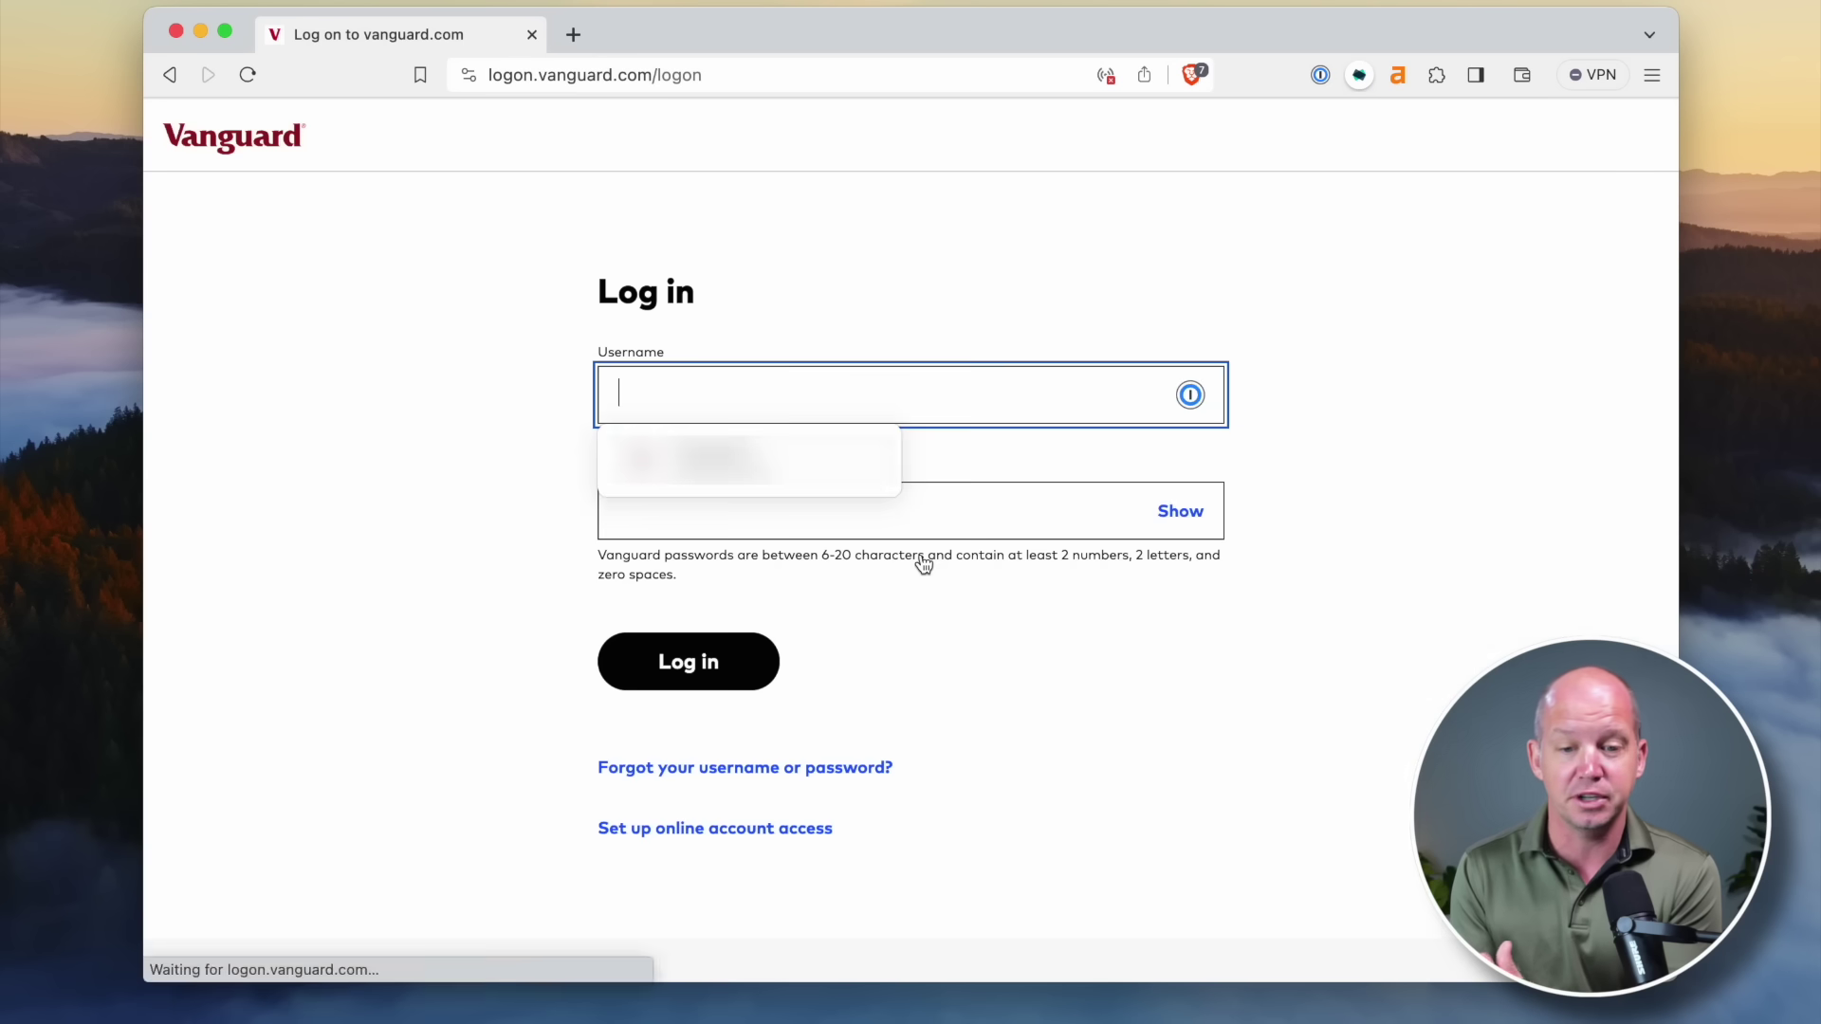
click(793, 465)
click(688, 661)
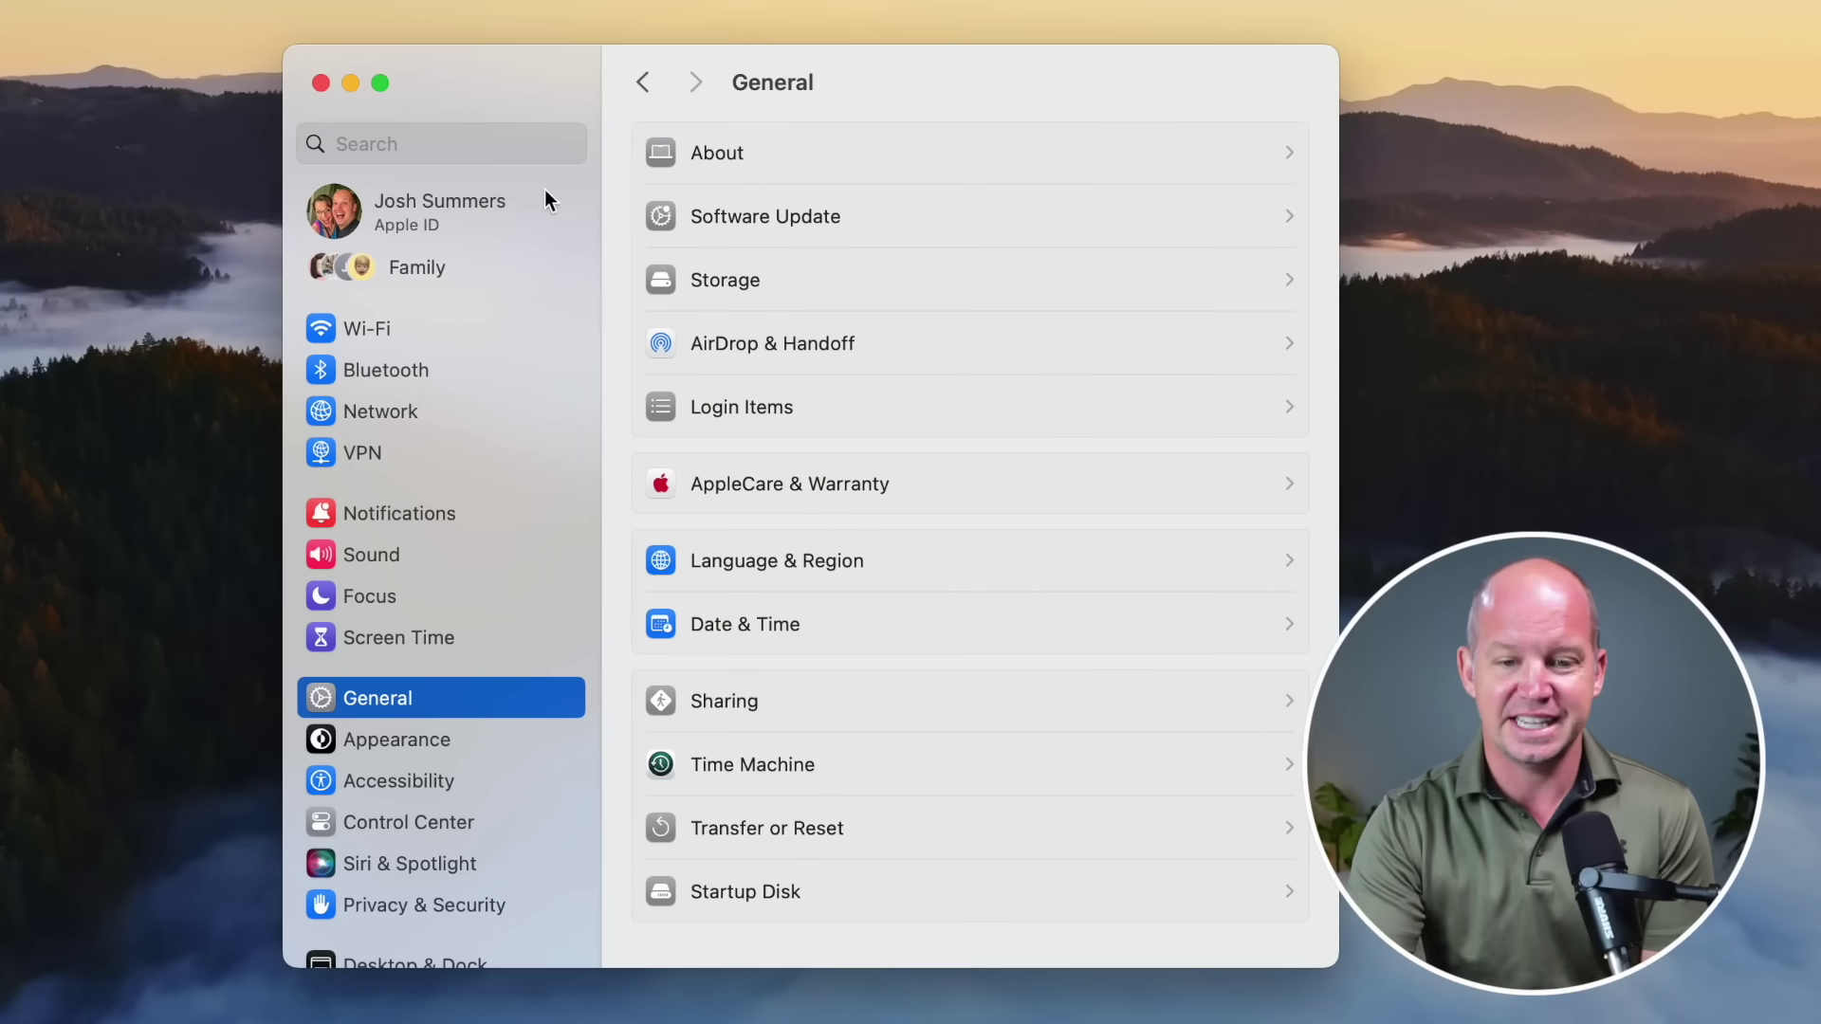
Open Apple ID Sign-In & Security, then Two-Factor Authentication, and start Security Keys setup.
click(442, 212)
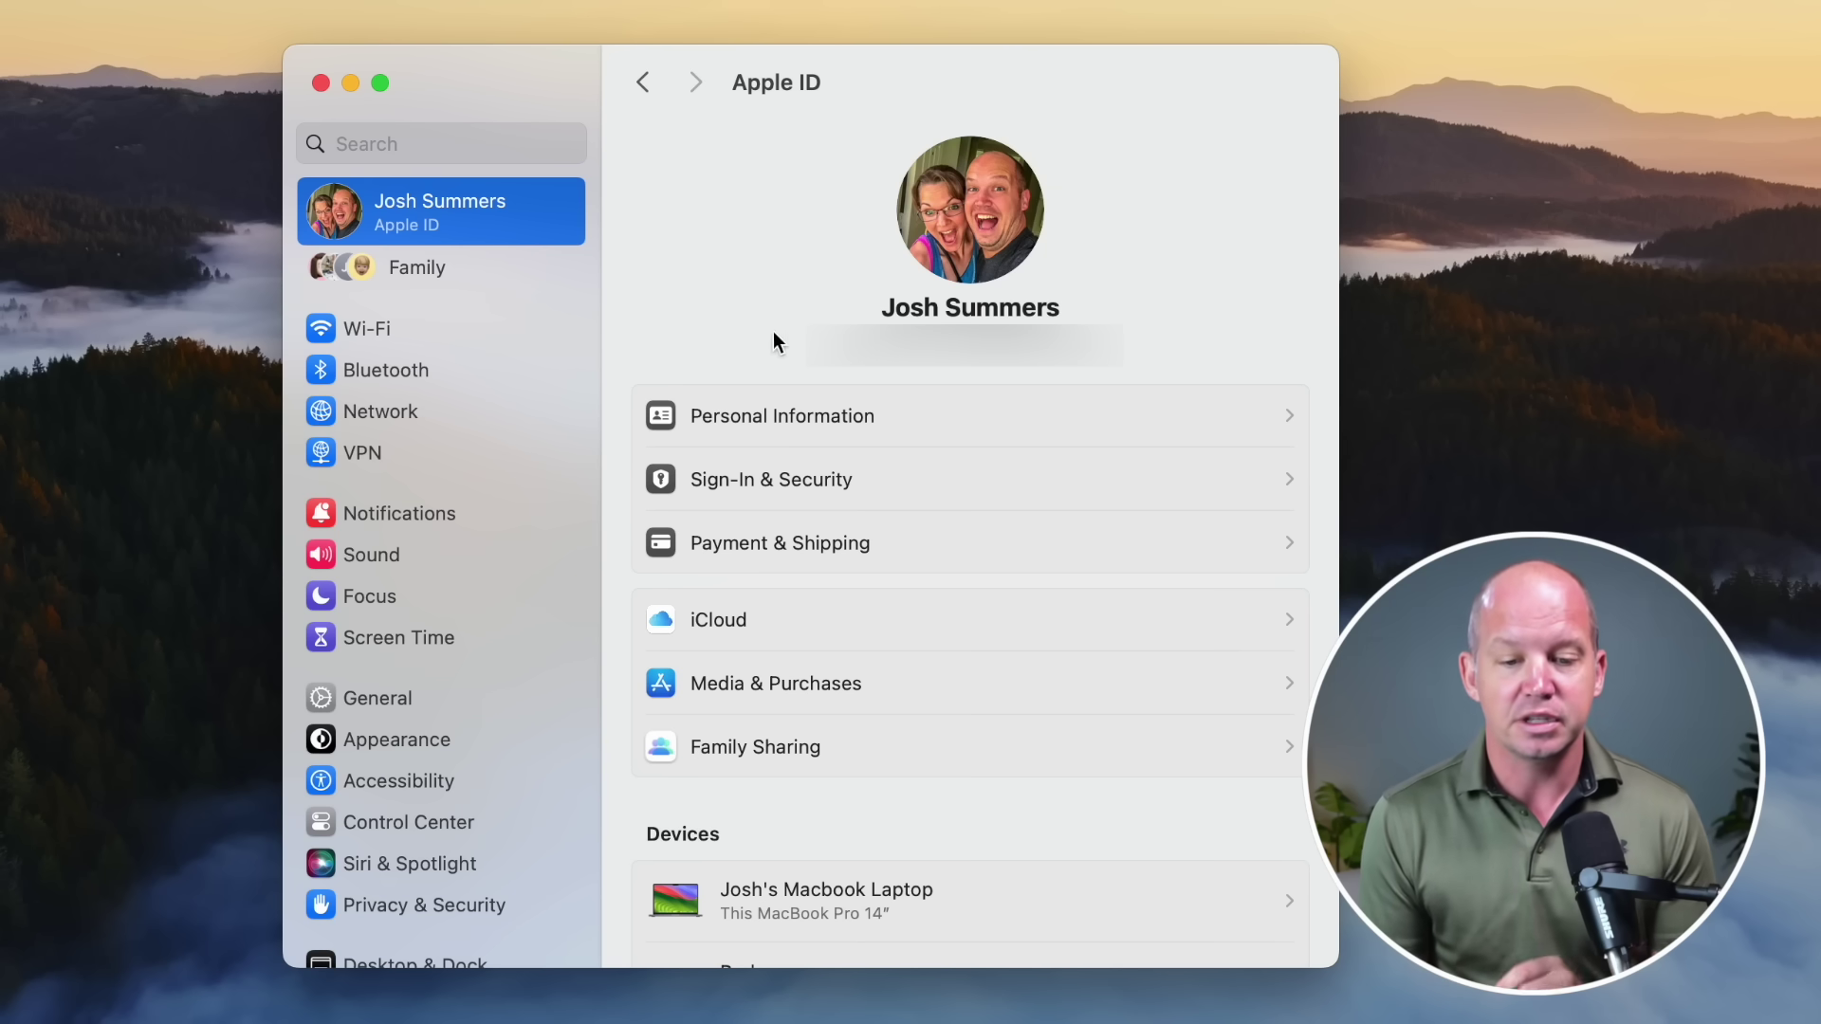
click(795, 480)
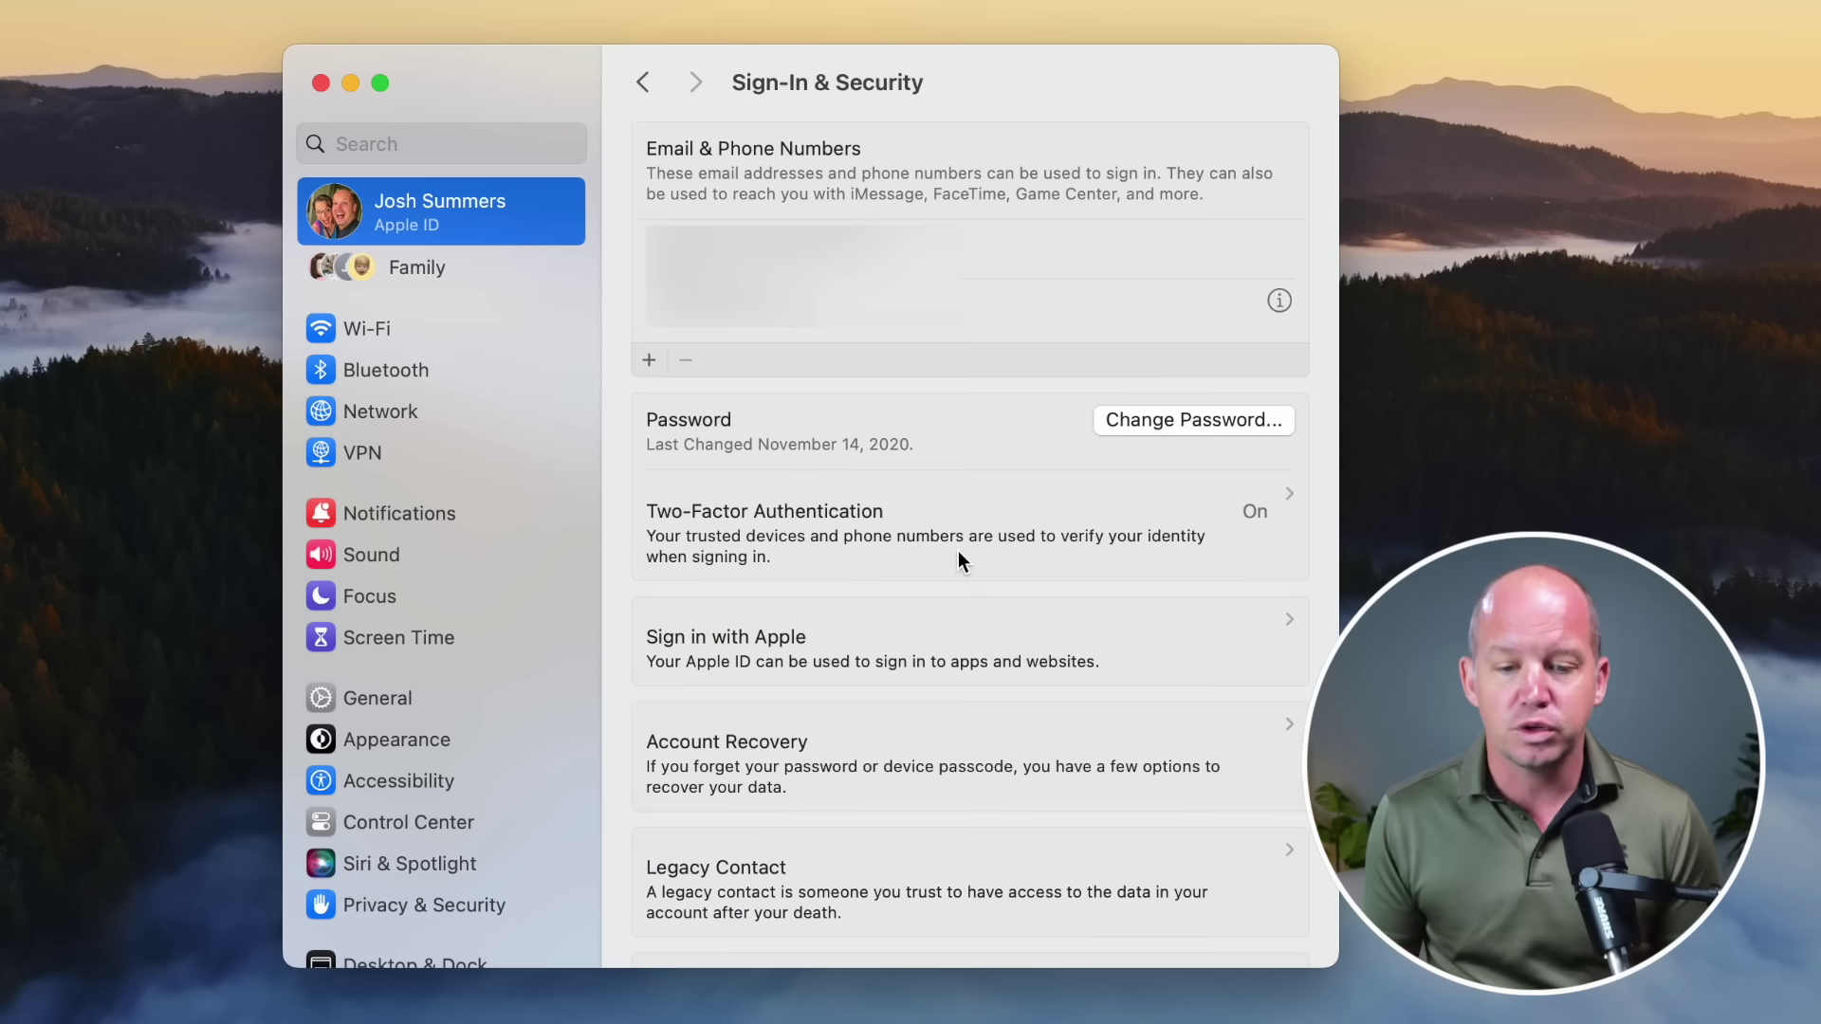
click(1009, 512)
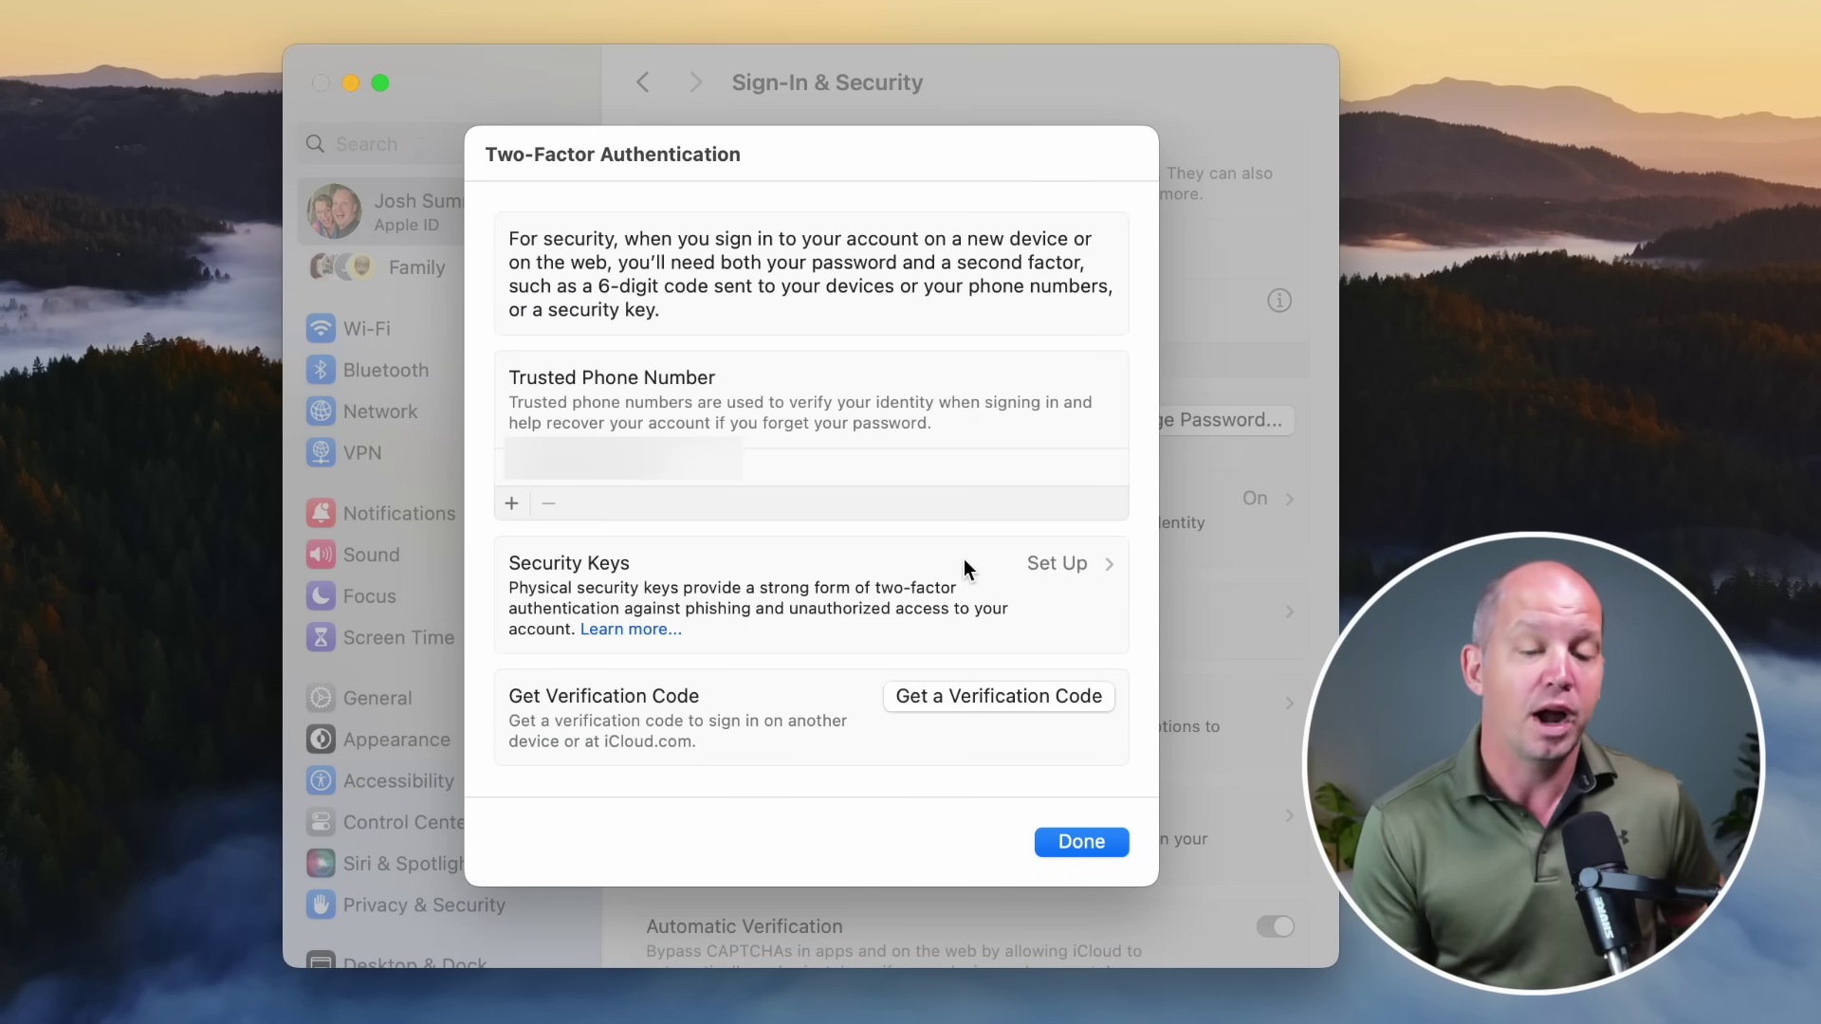
click(1059, 564)
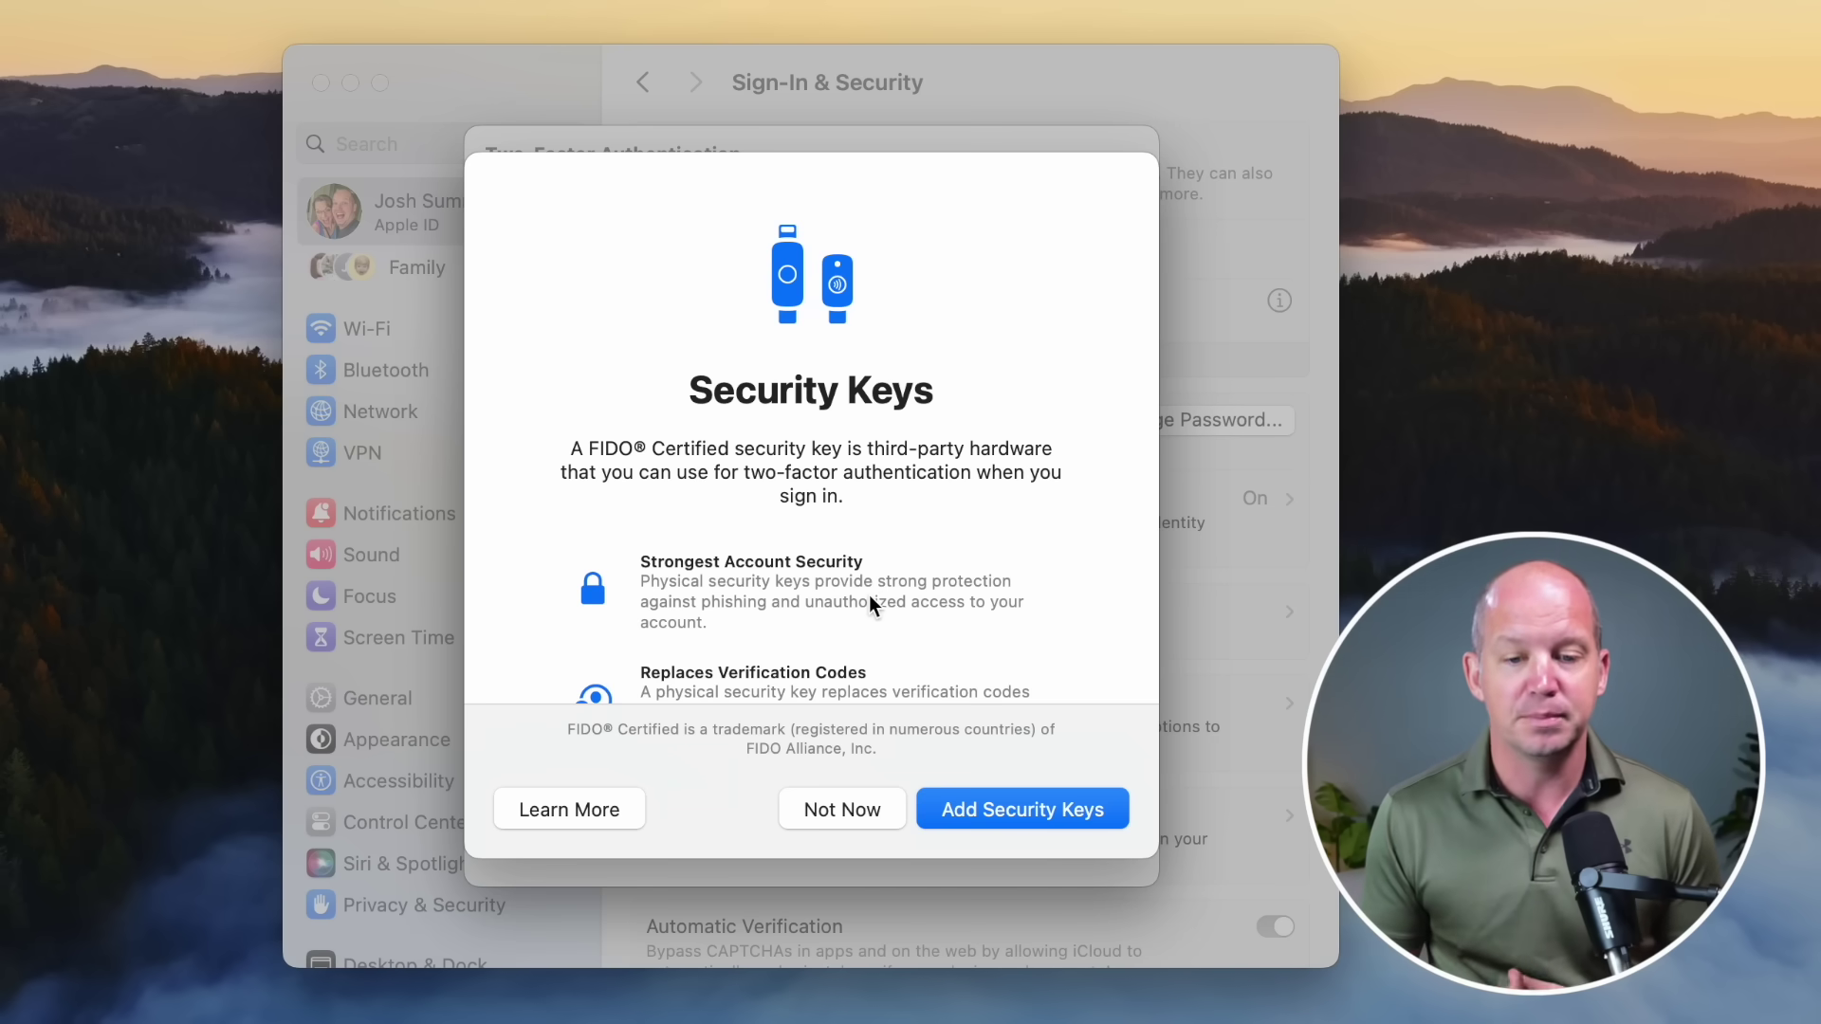
Start adding Apple ID security keys, past the two-key notice, and authorize with the Apple ID password.
scroll(869, 595, down, 2)
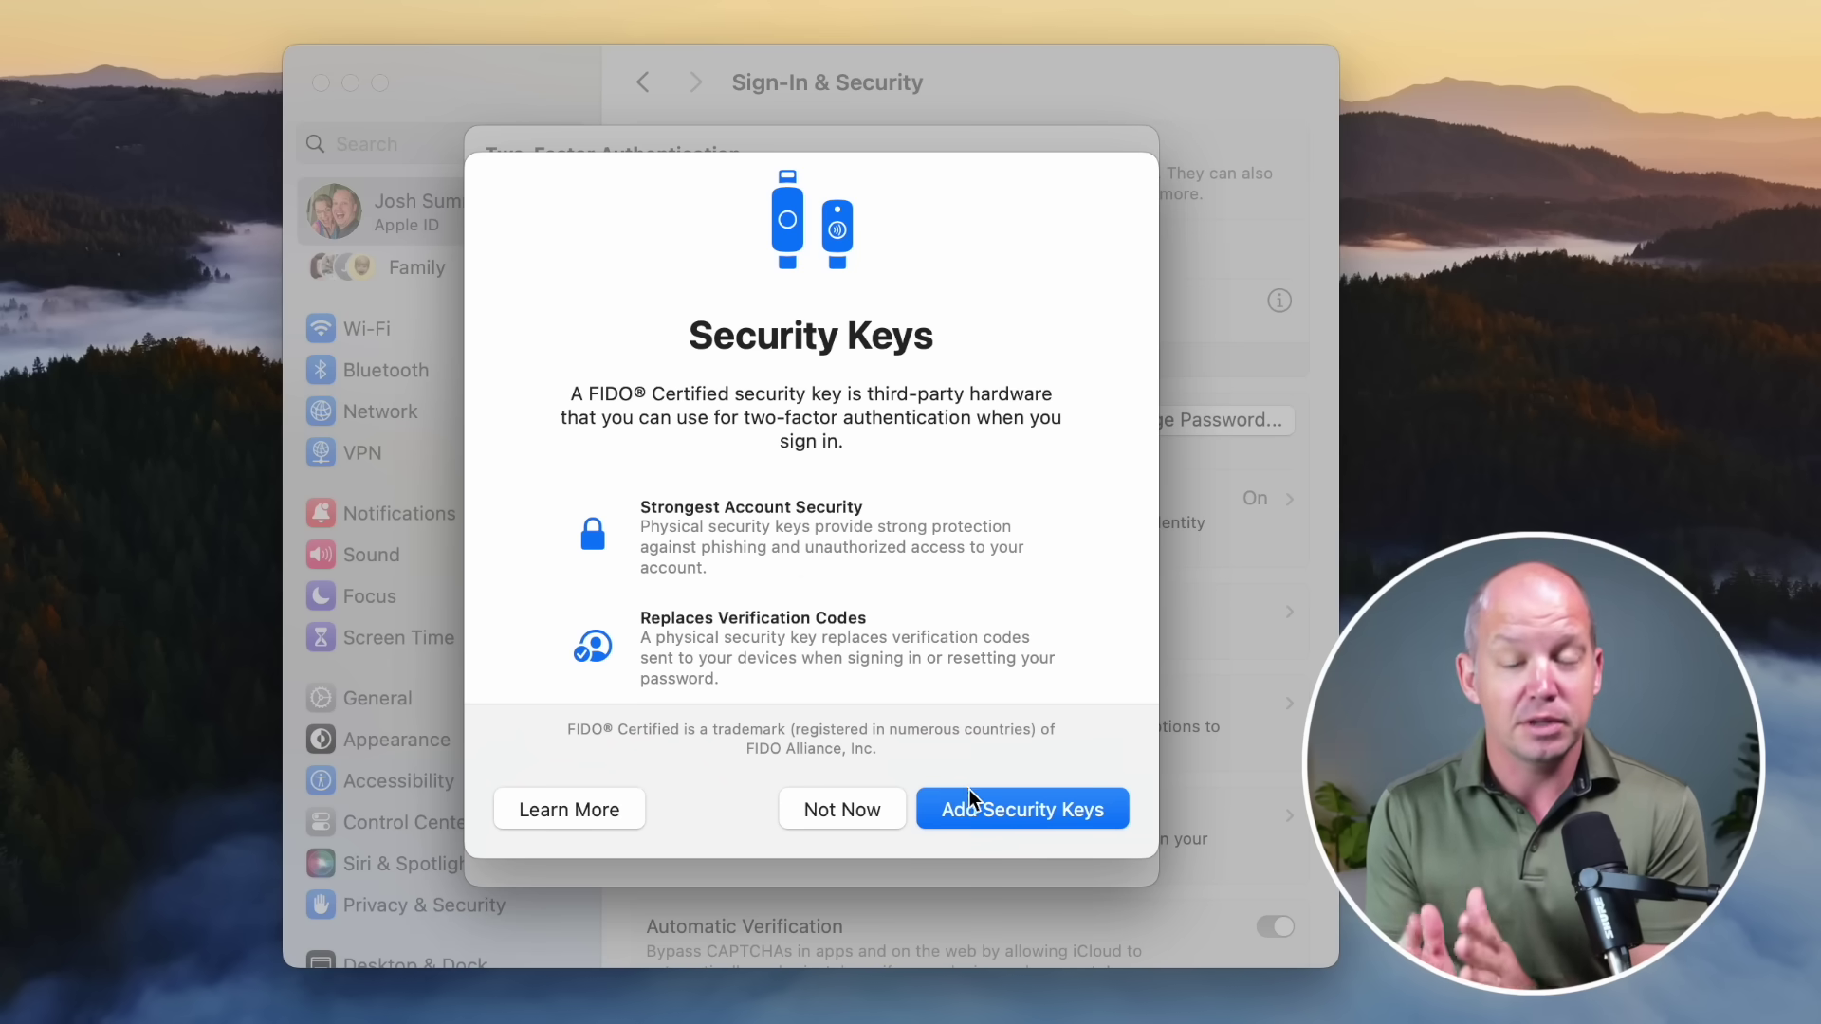
click(986, 808)
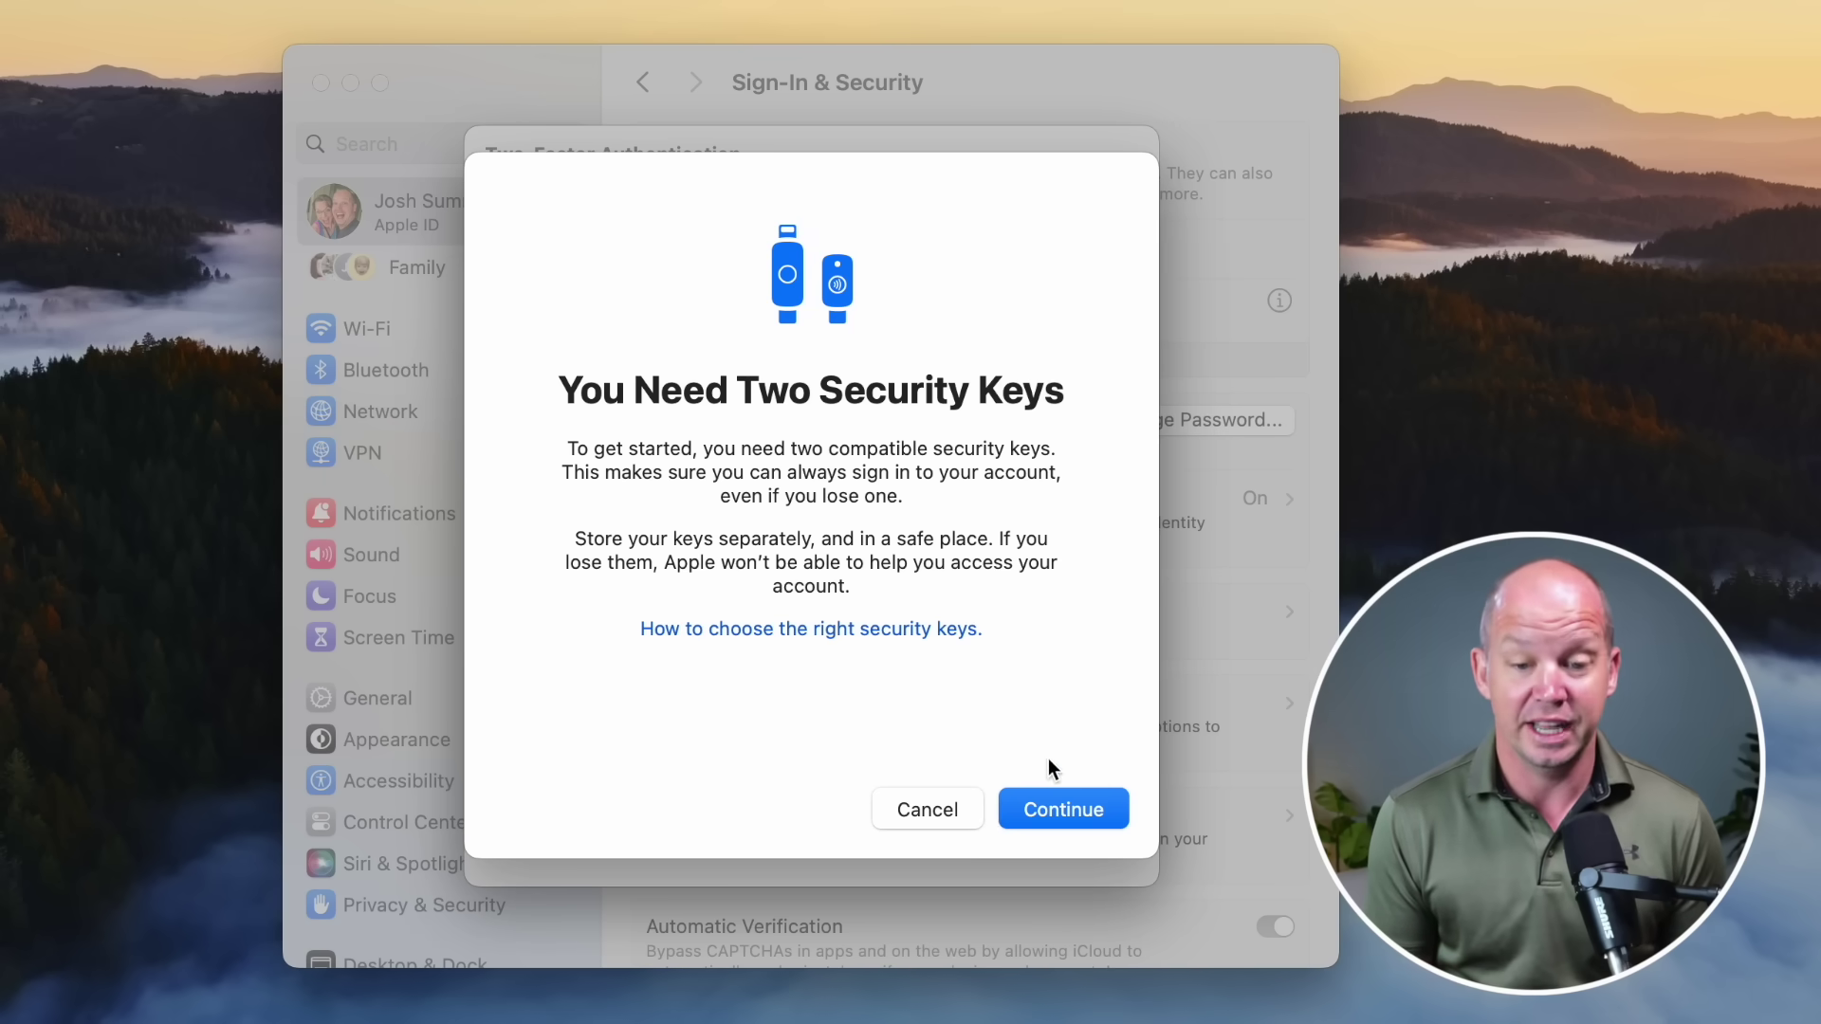
click(1056, 810)
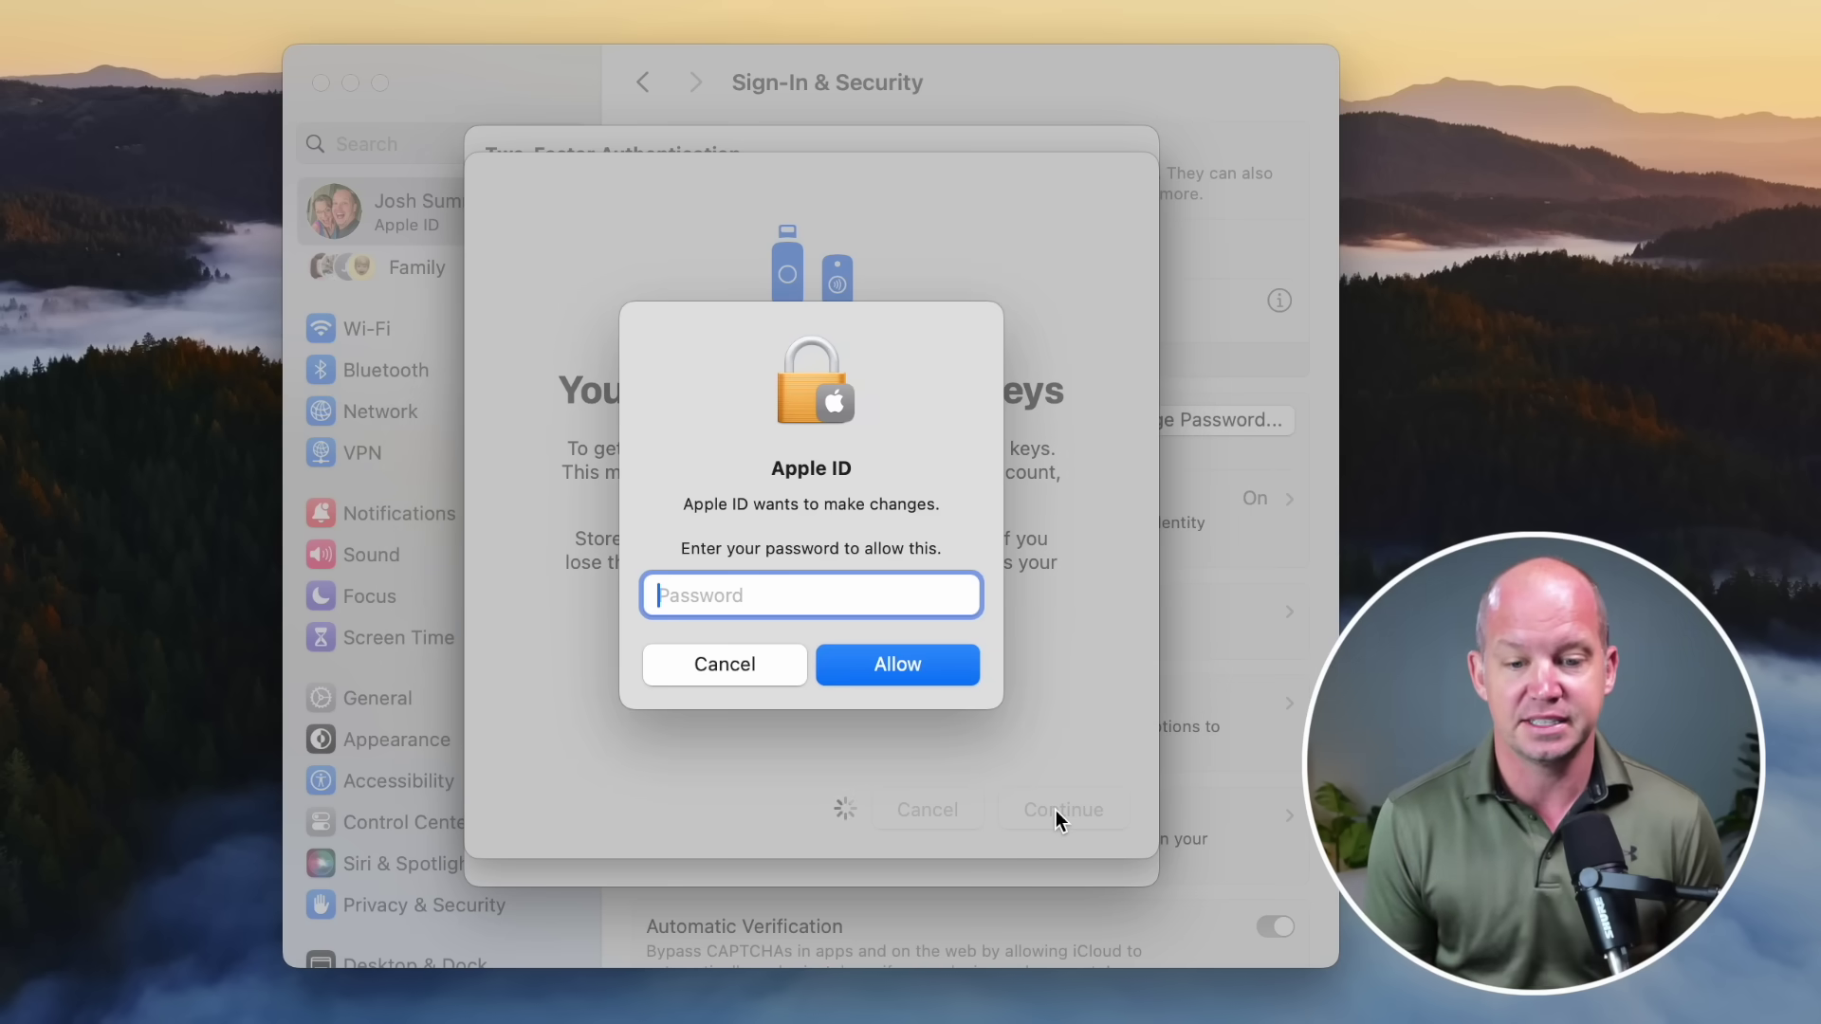
text(••••••)
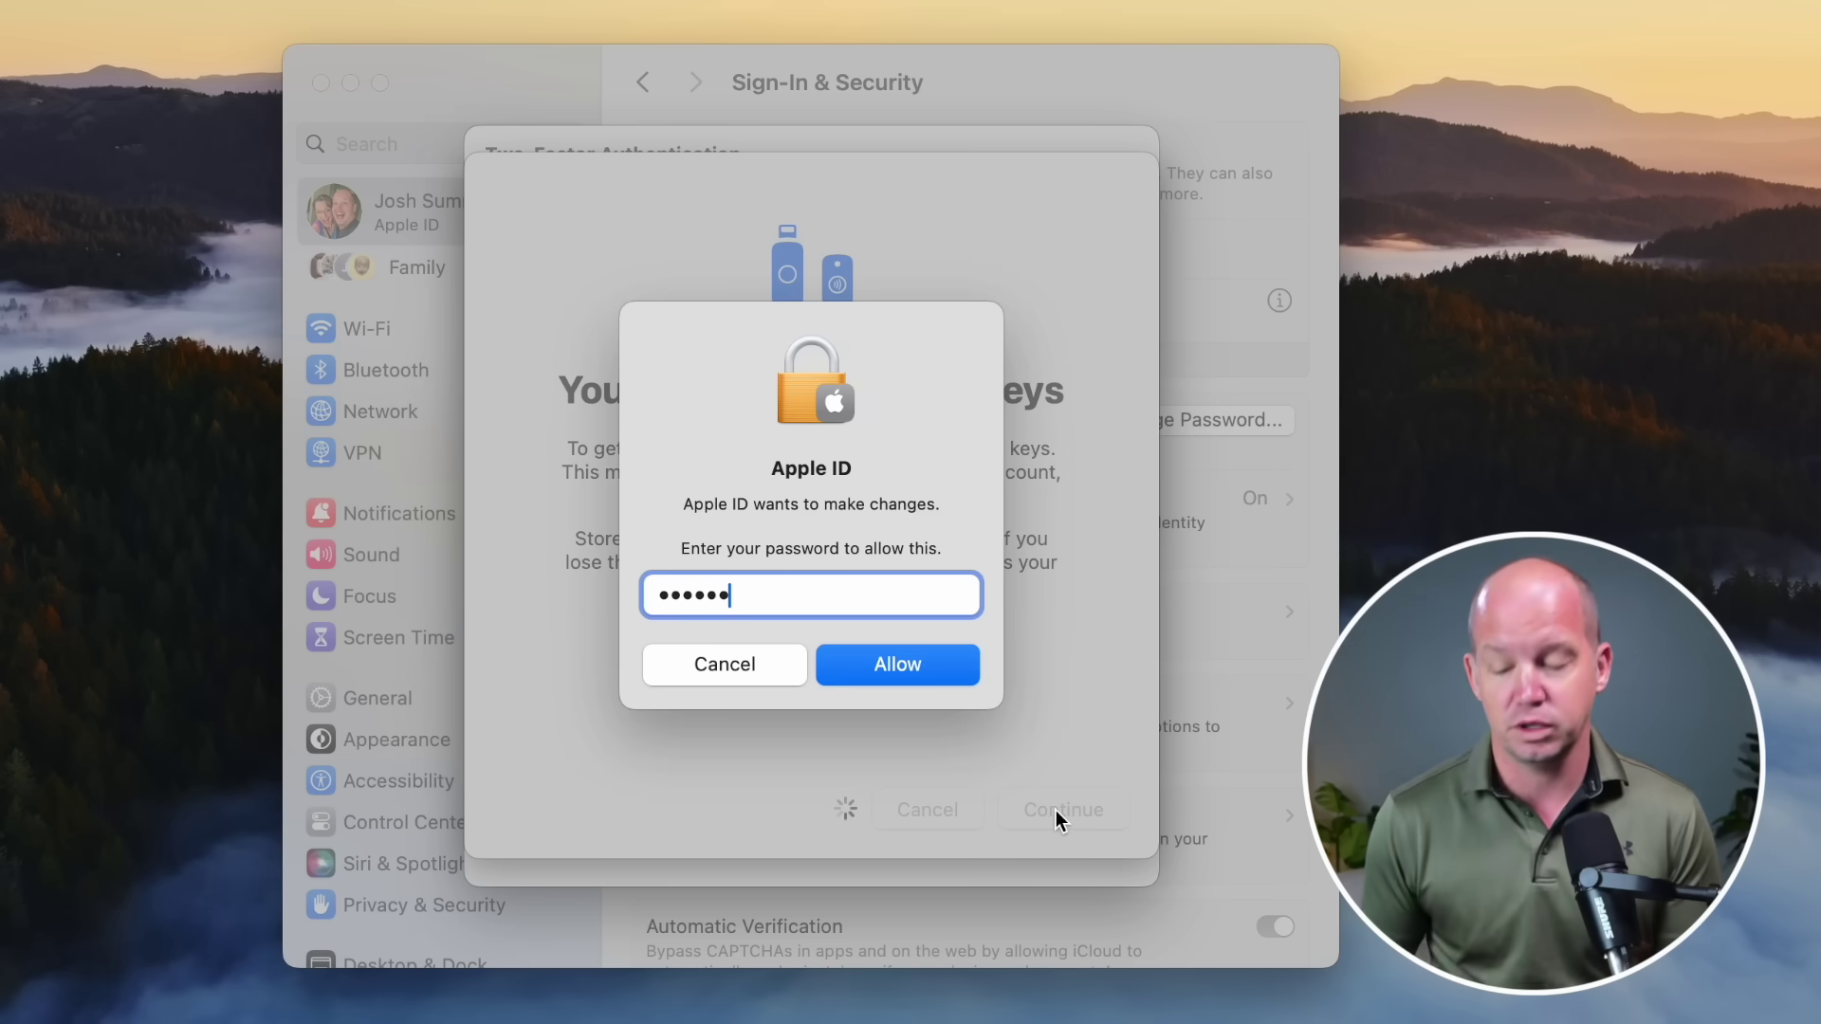
text(••••)
key(Return)
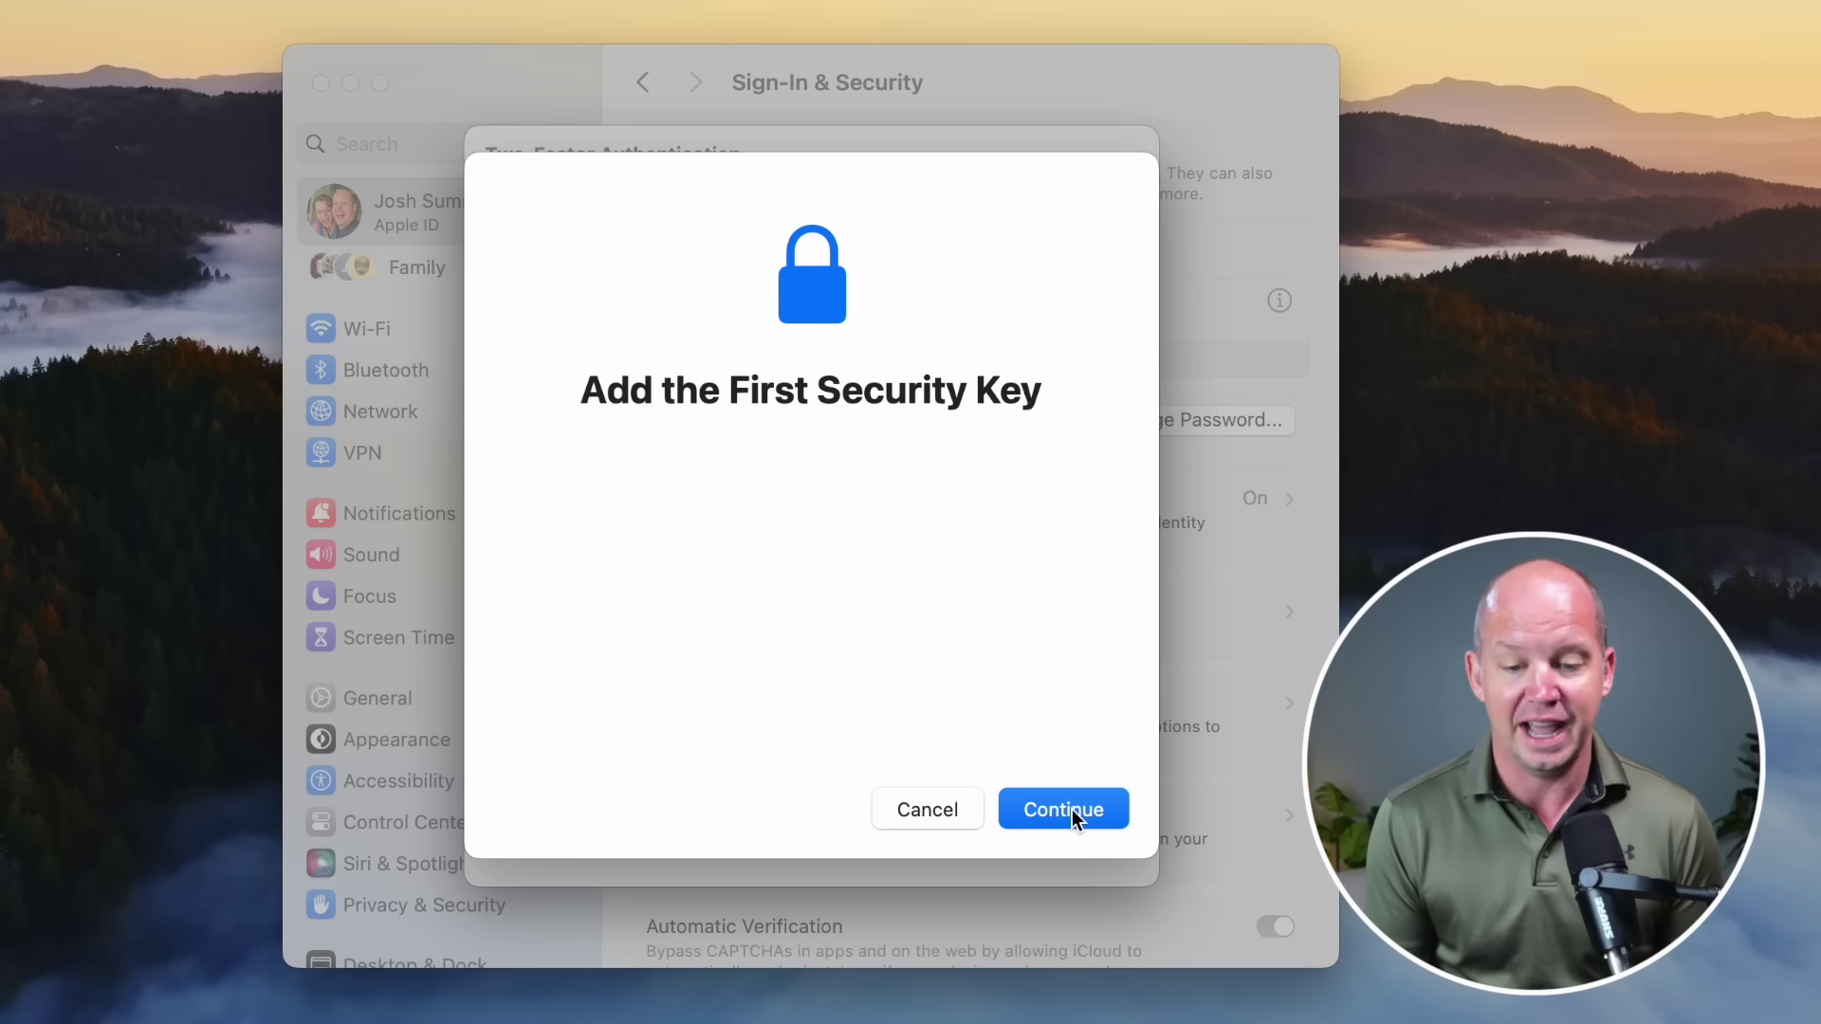
click(1063, 810)
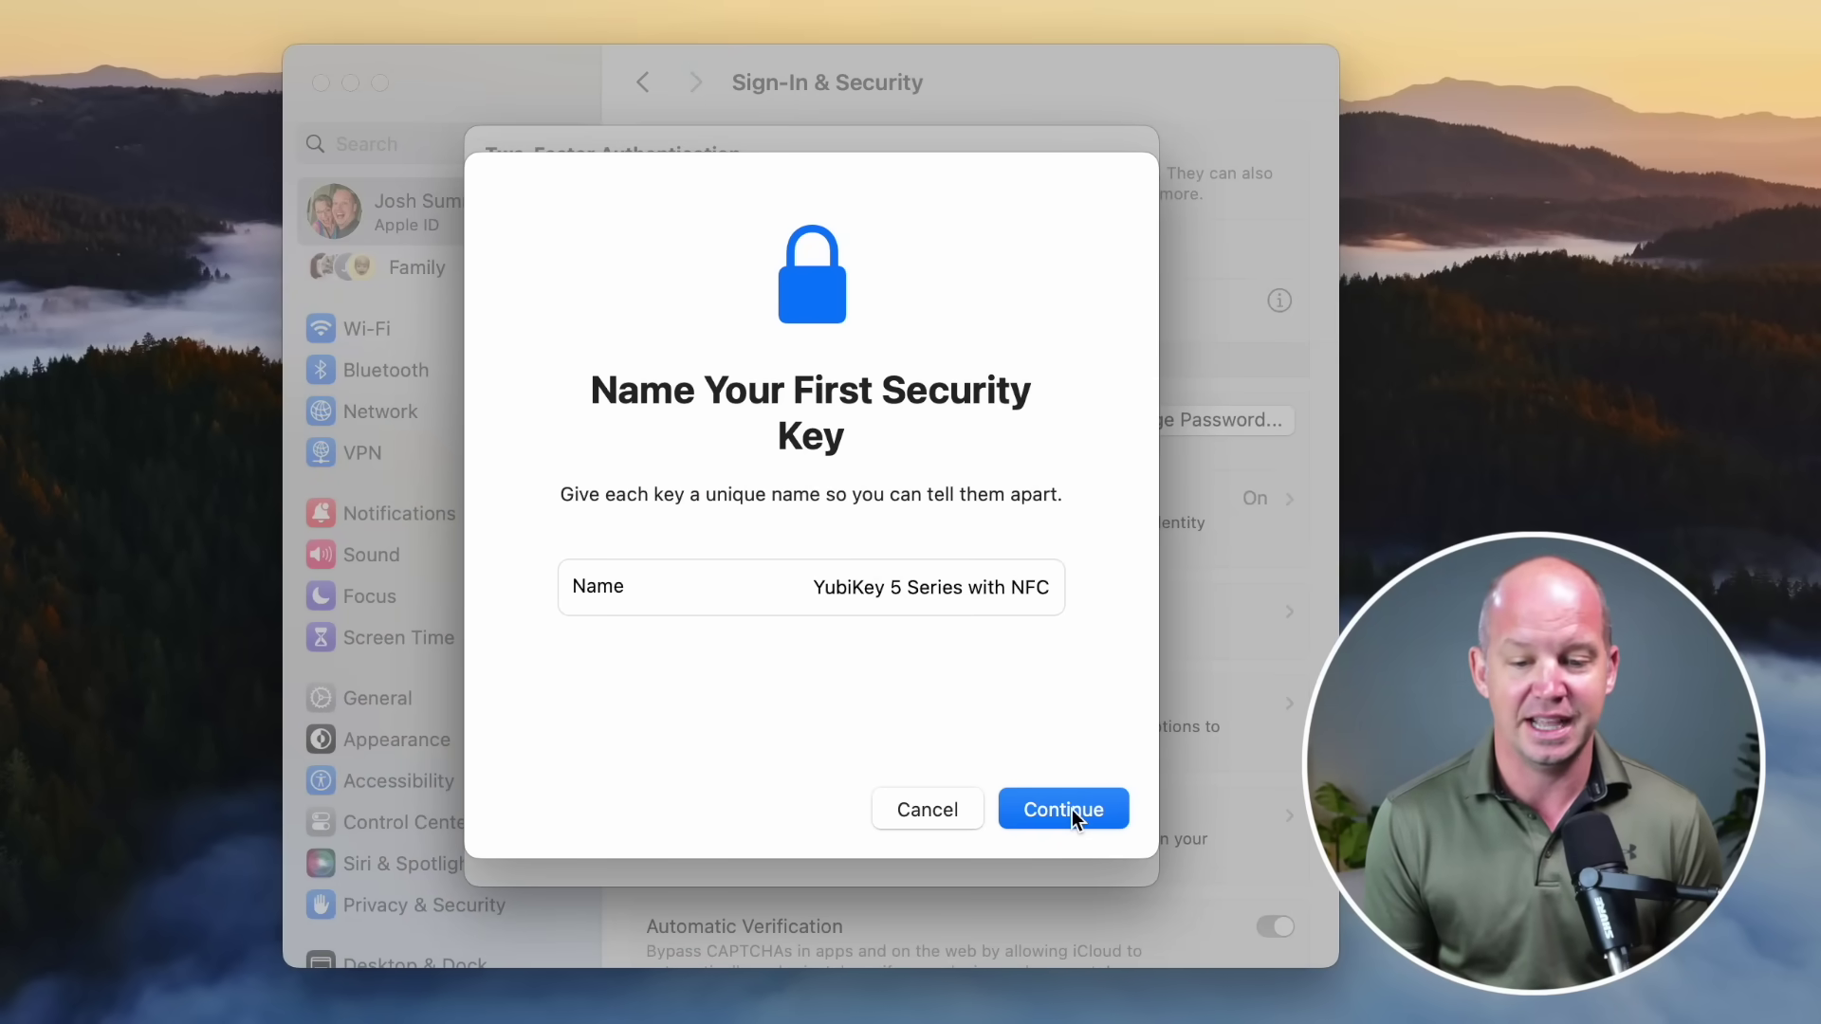
Name the keys YubiKey 5 Series with NFC and YubiKey 5Ci, keep all devices signed in, and finish.
click(1074, 818)
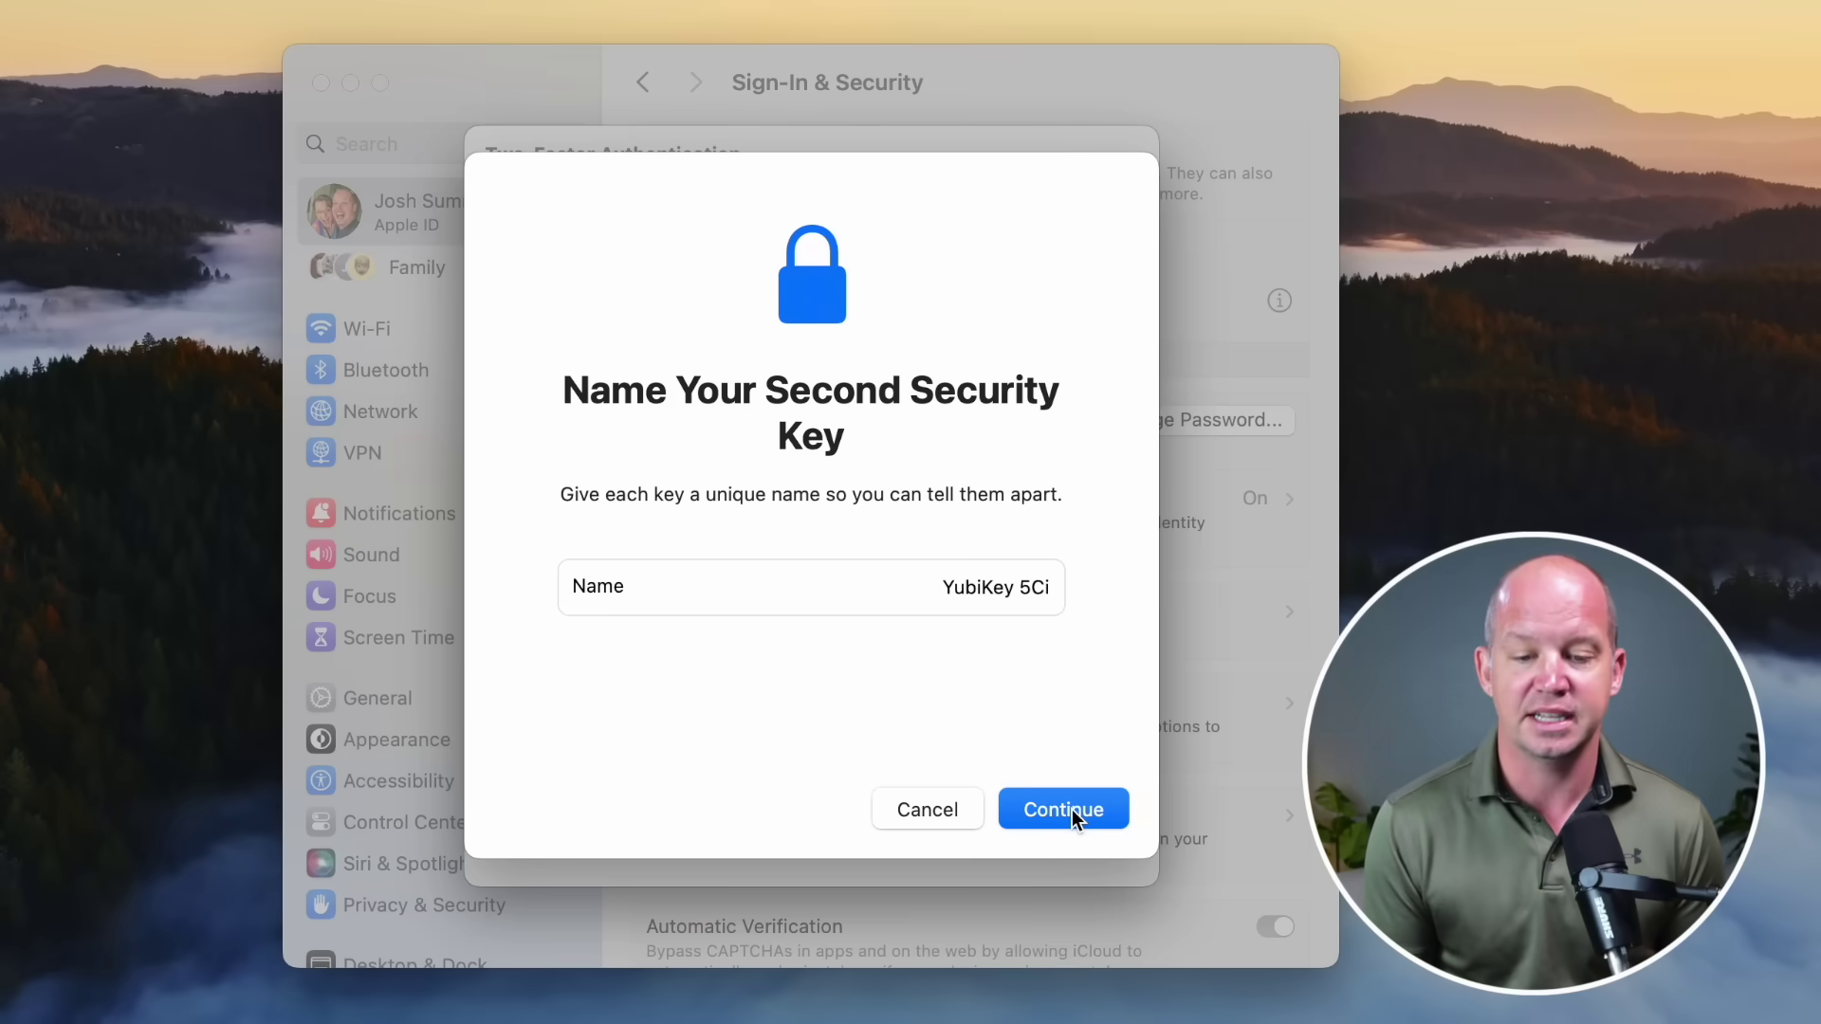
click(1071, 809)
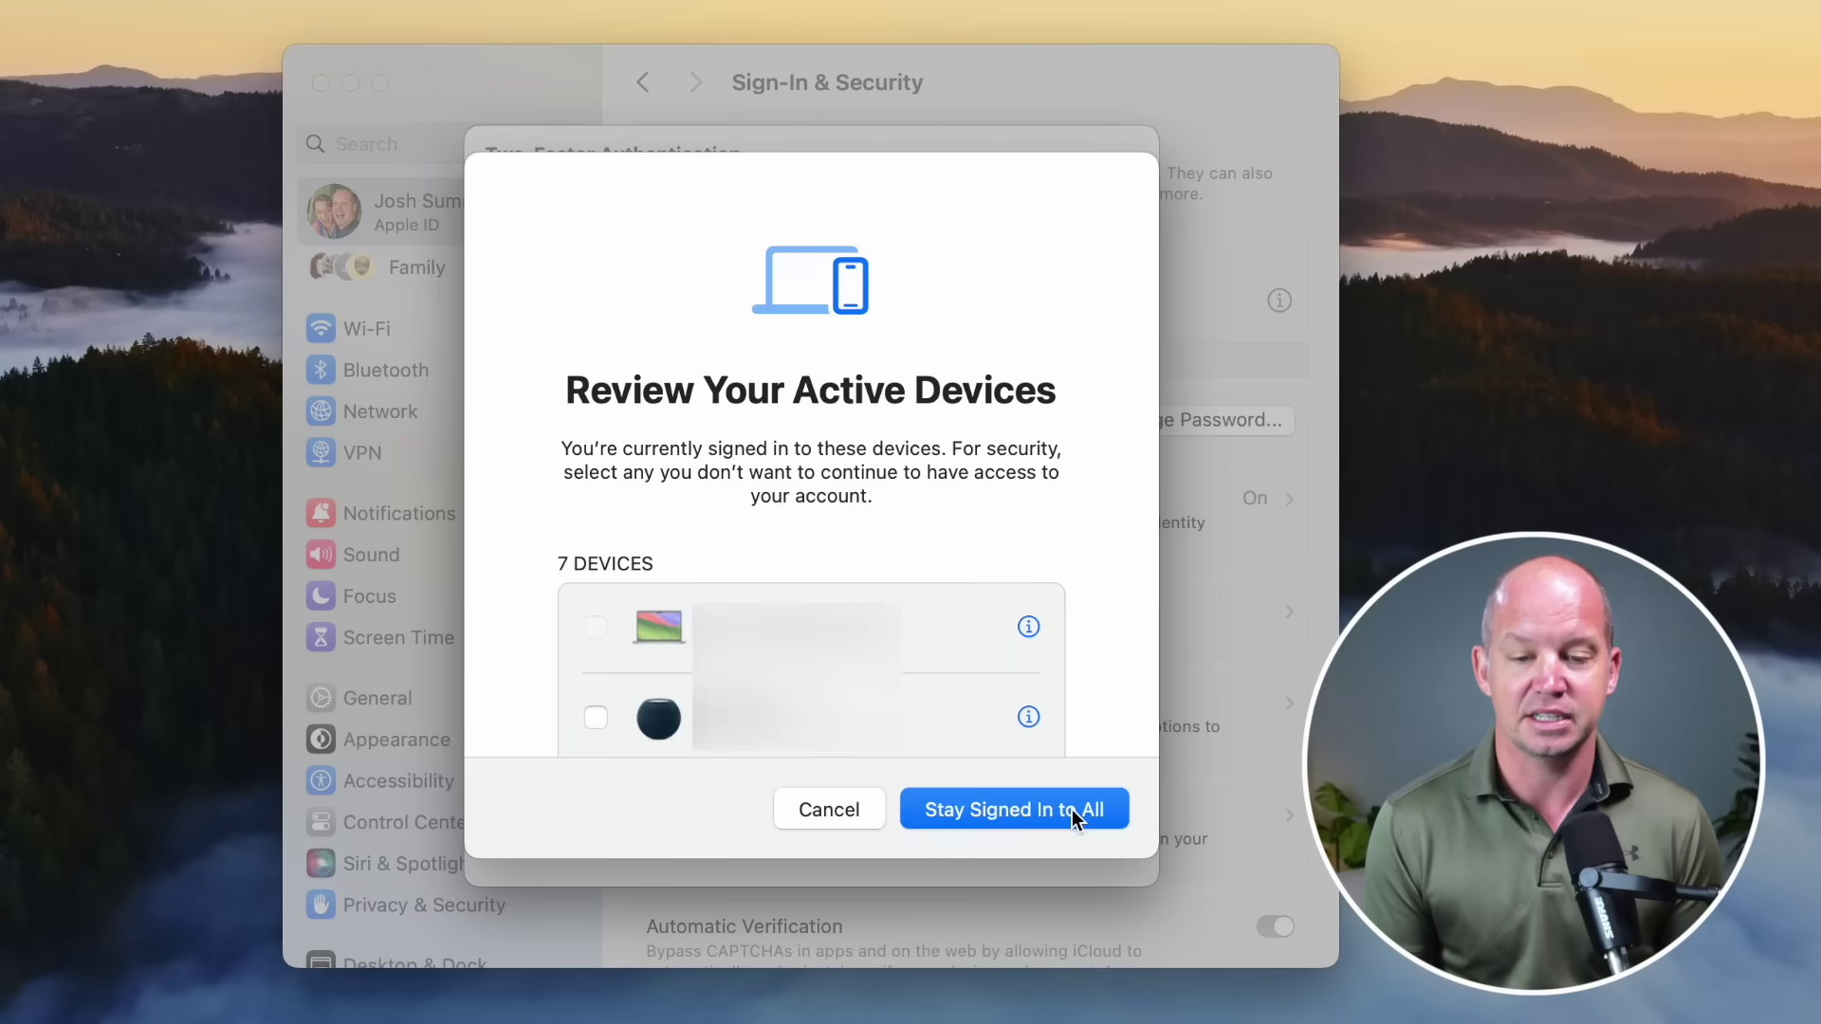
scroll(999, 619, down, 10)
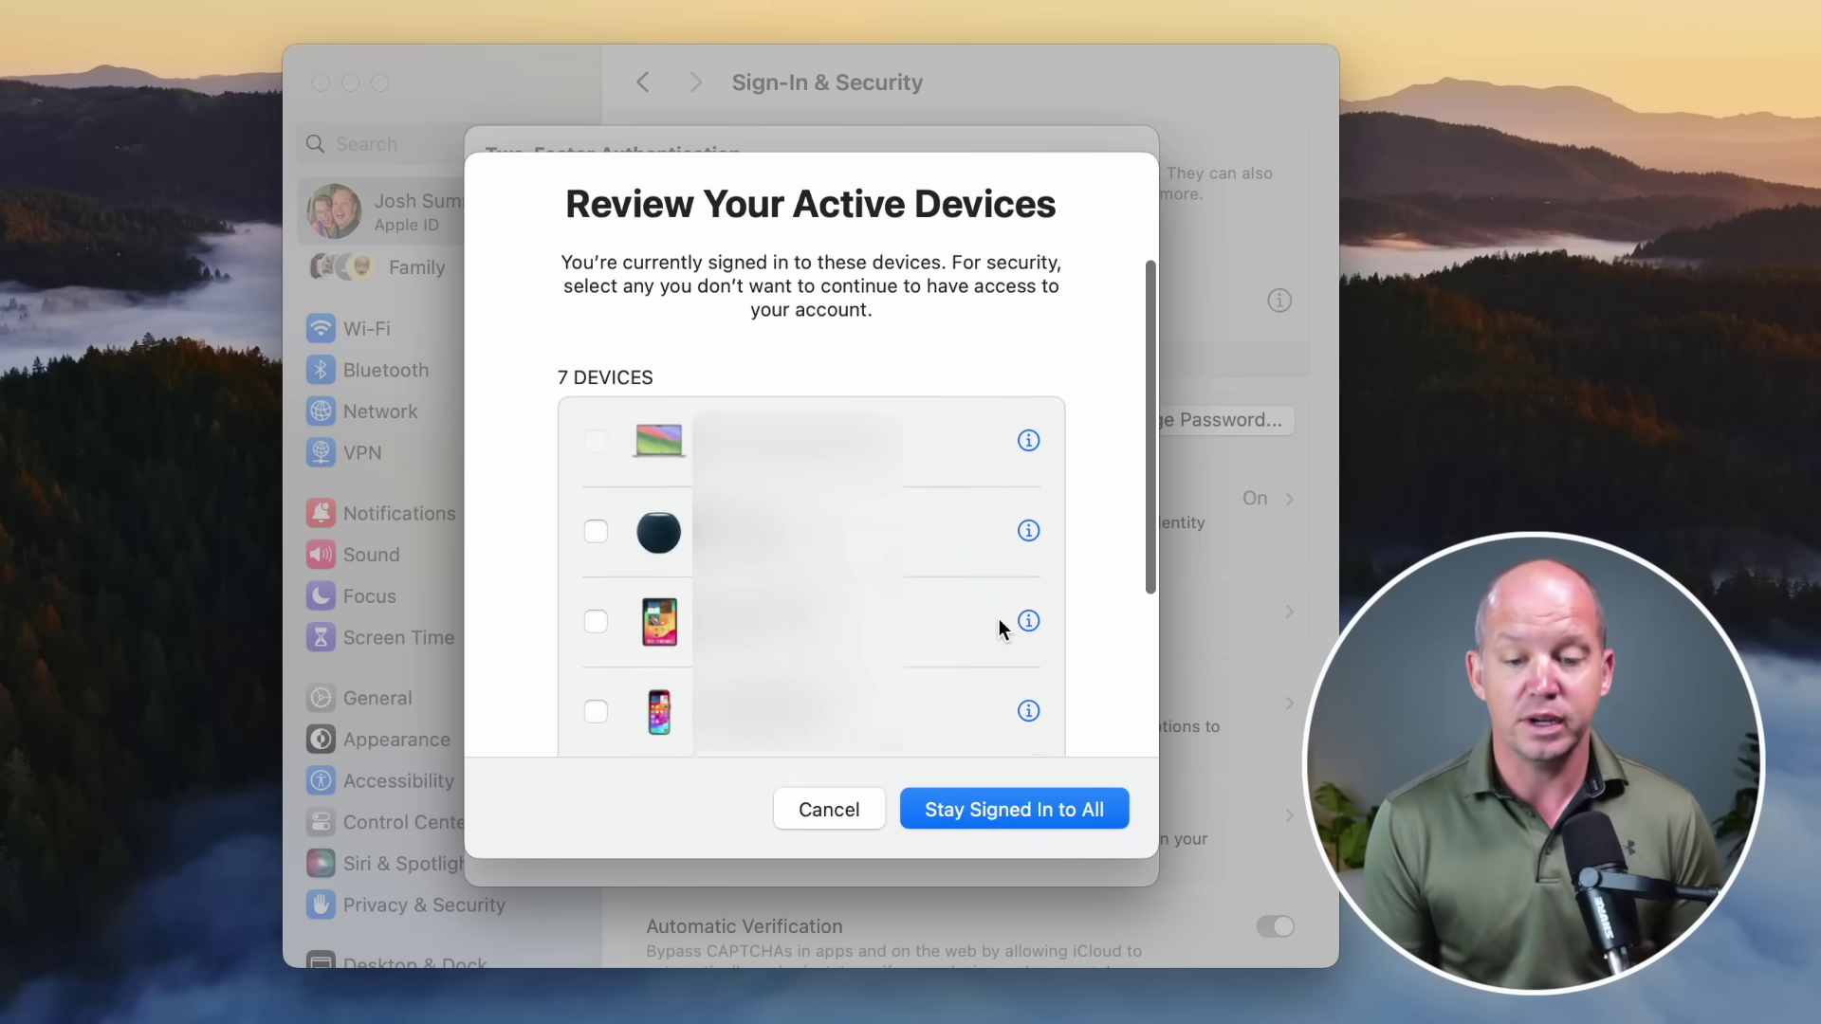
scroll(999, 628, down, 1)
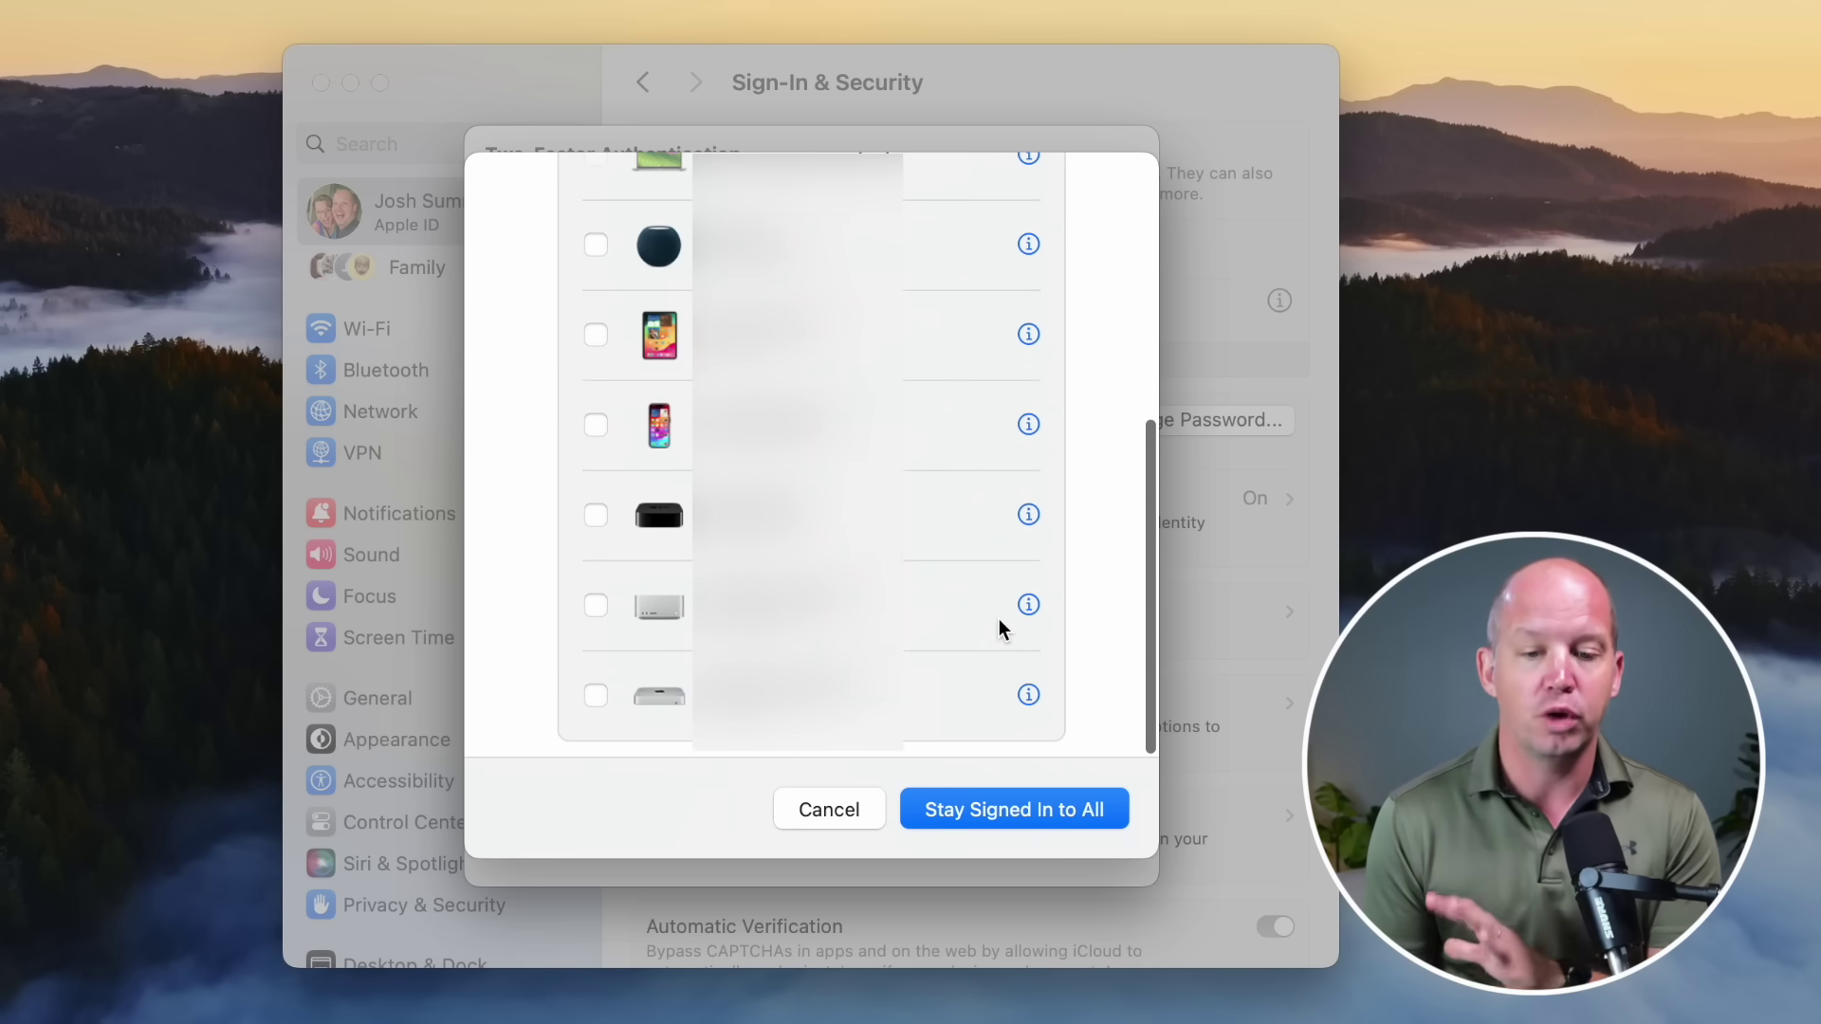
click(980, 808)
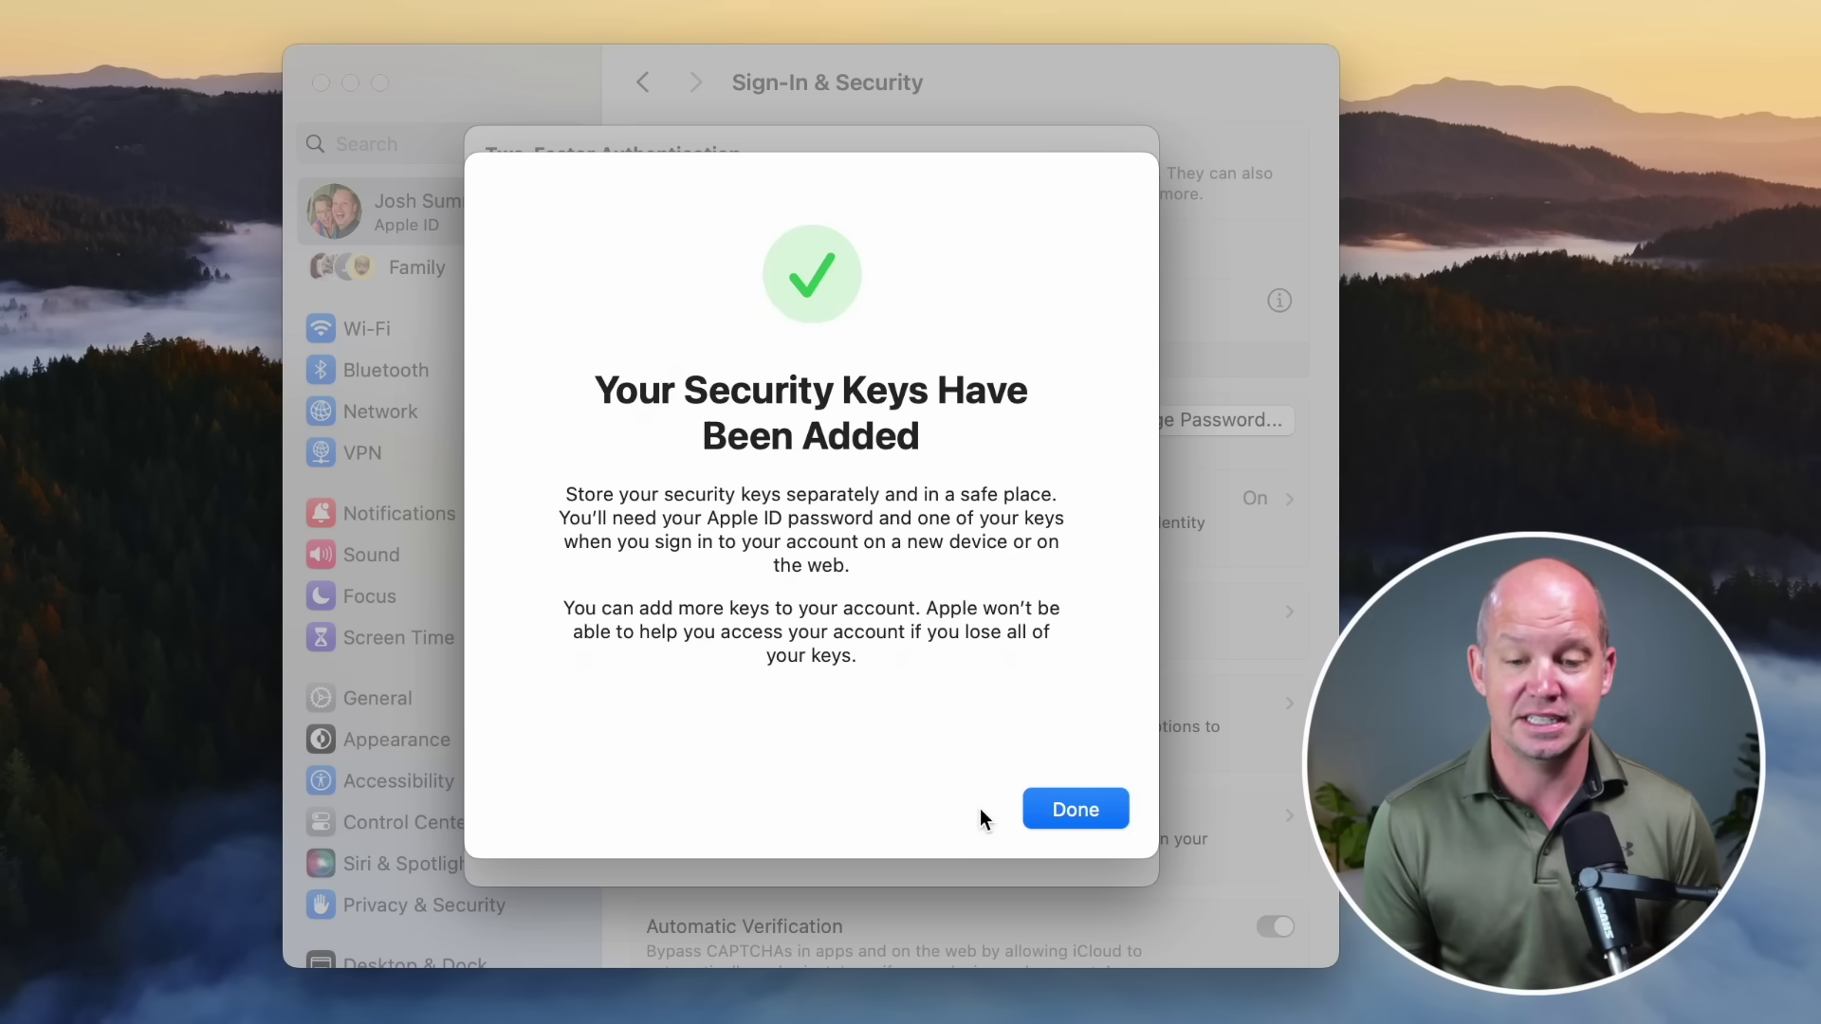
click(1076, 809)
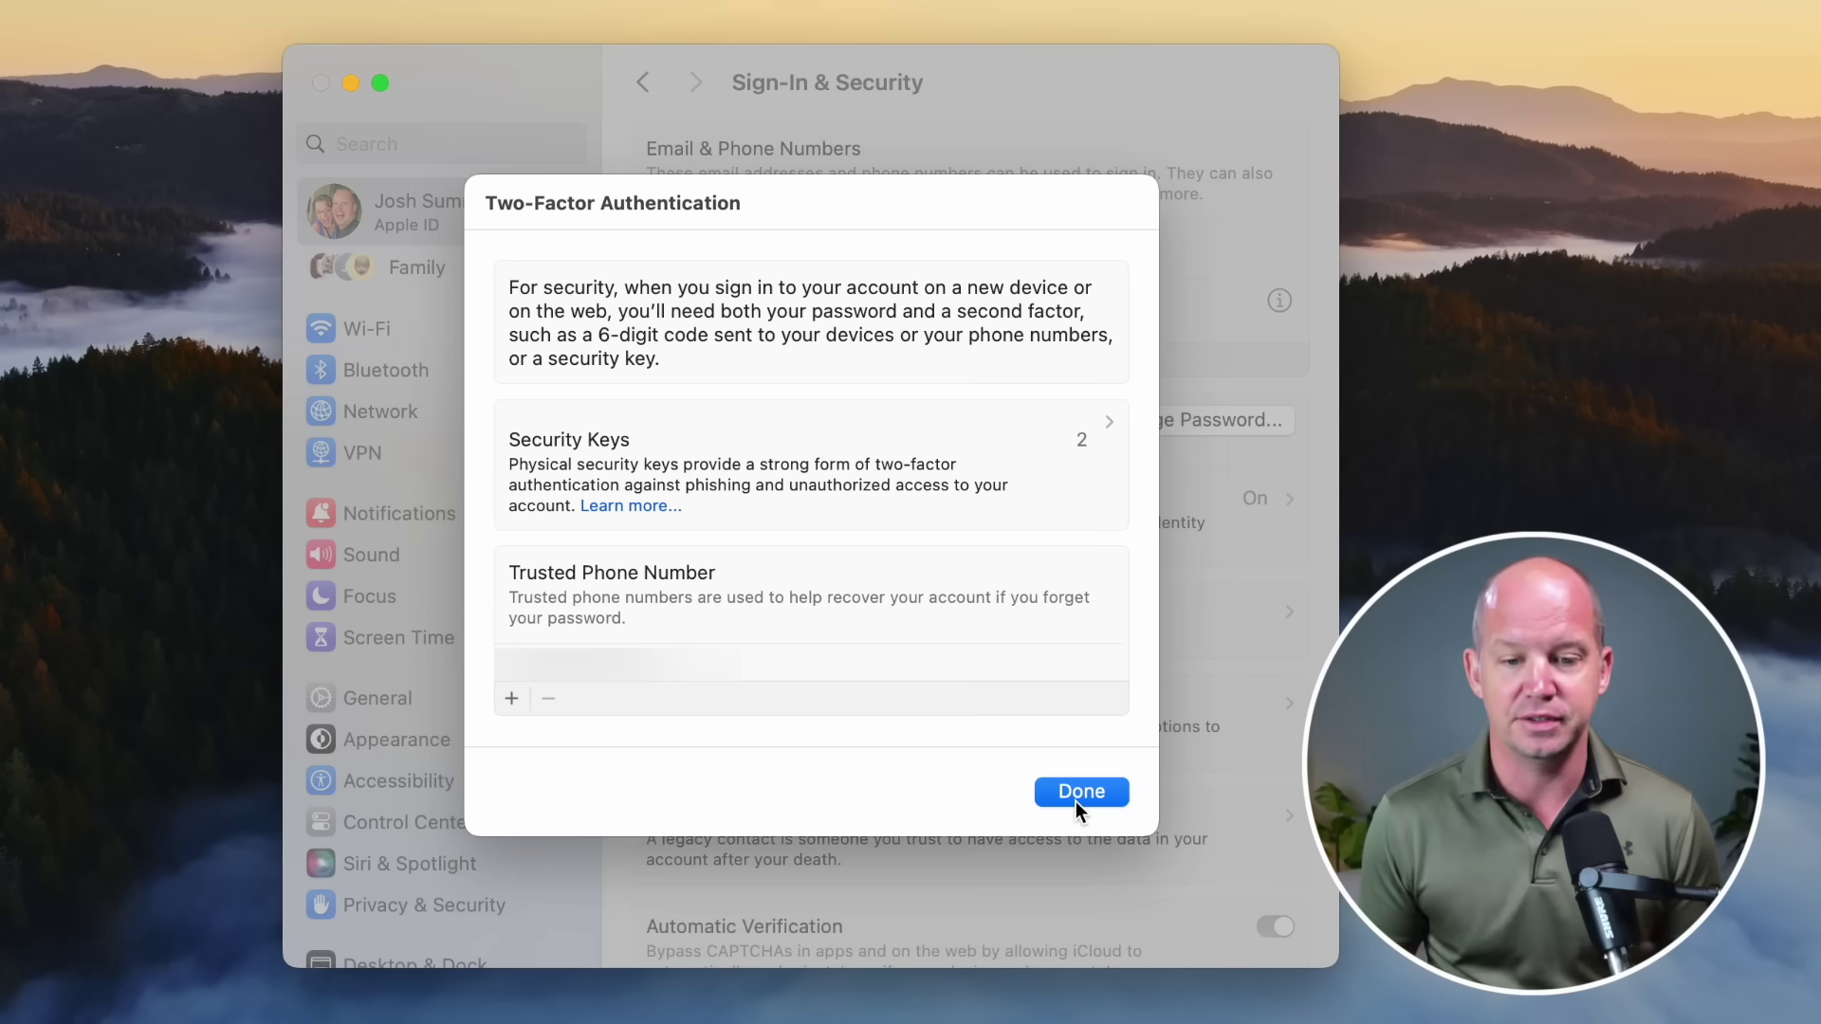
From the Security Keys list, add a key named YubiKey 5 Series, authorizing with the Apple ID password.
click(1085, 444)
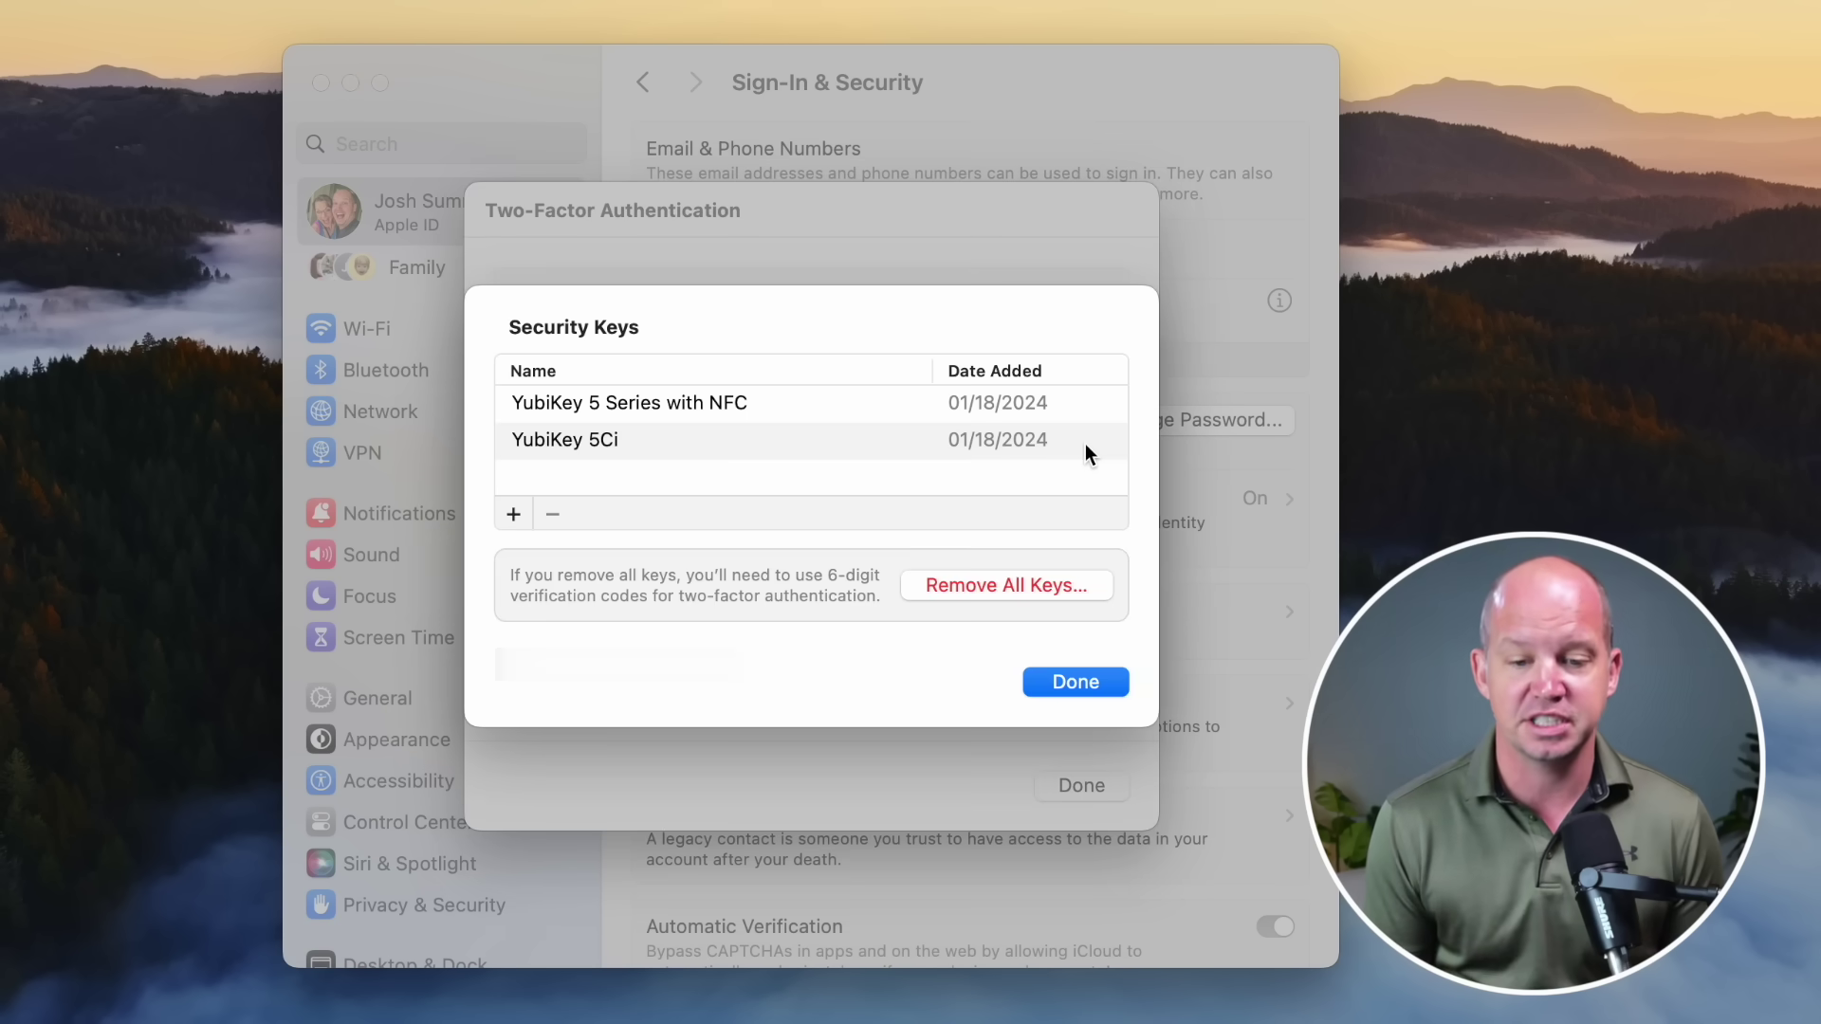
click(512, 515)
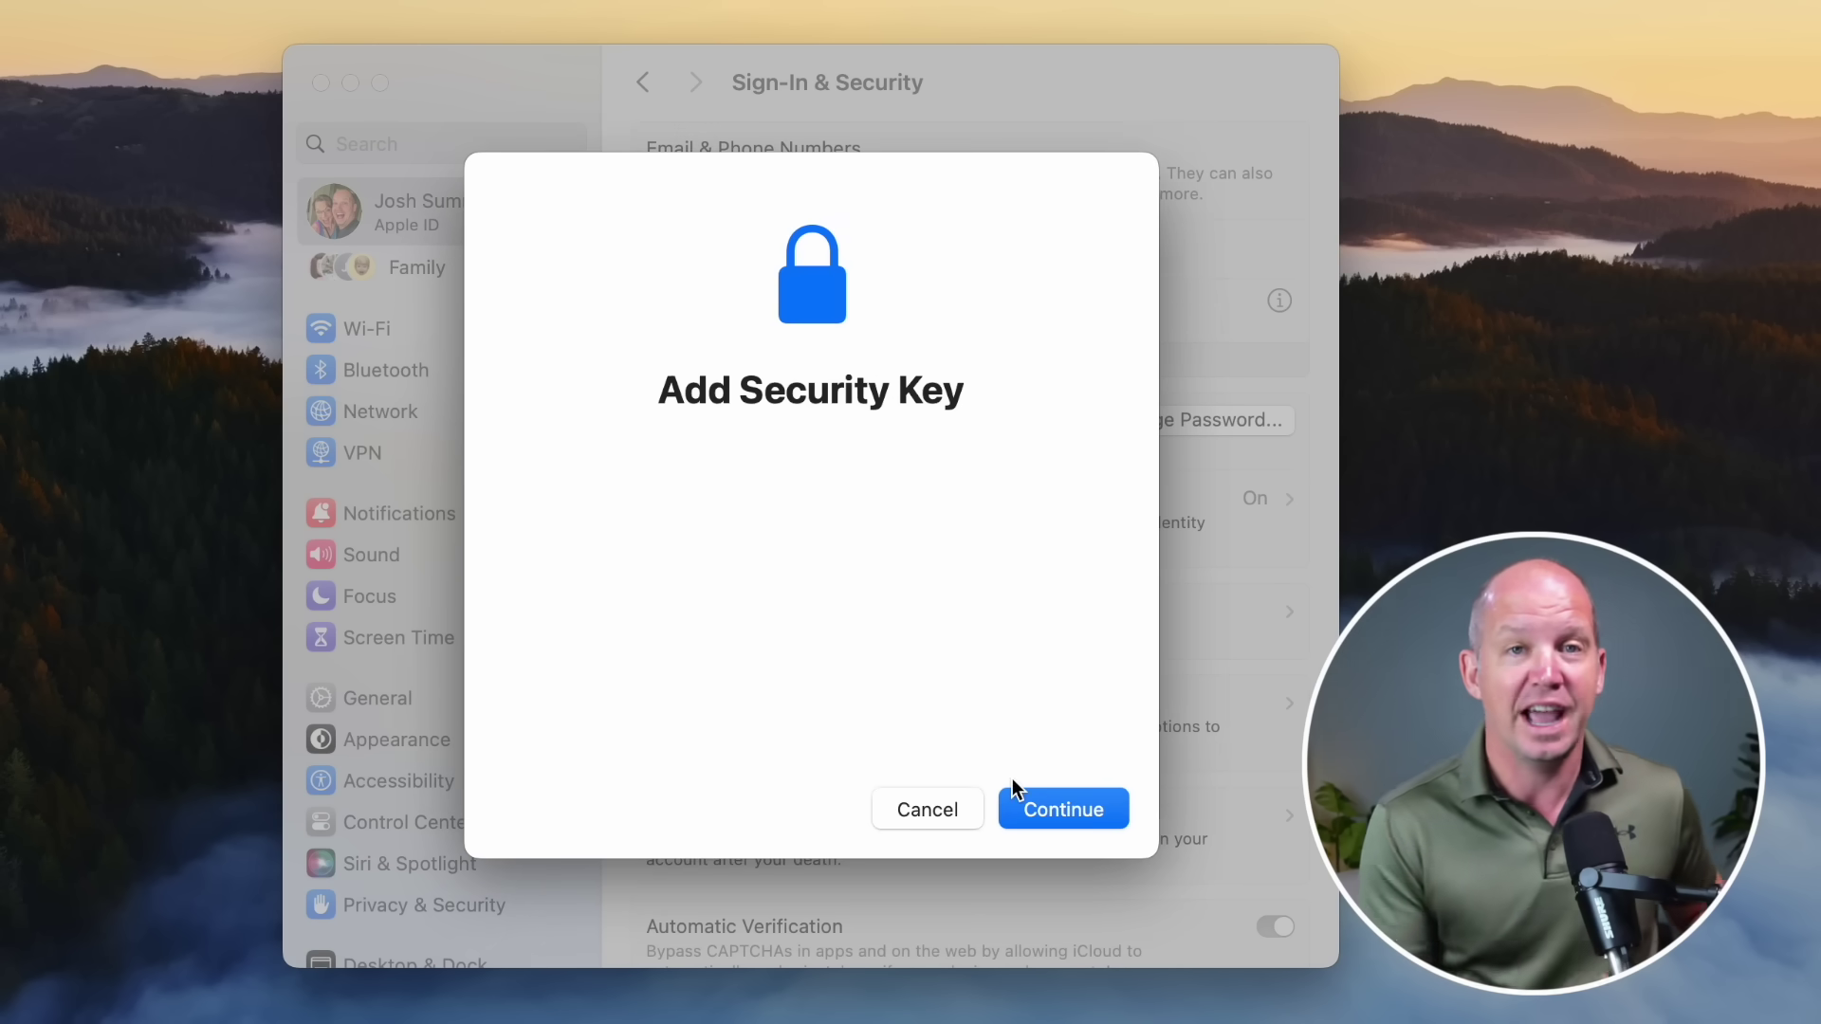
click(1051, 812)
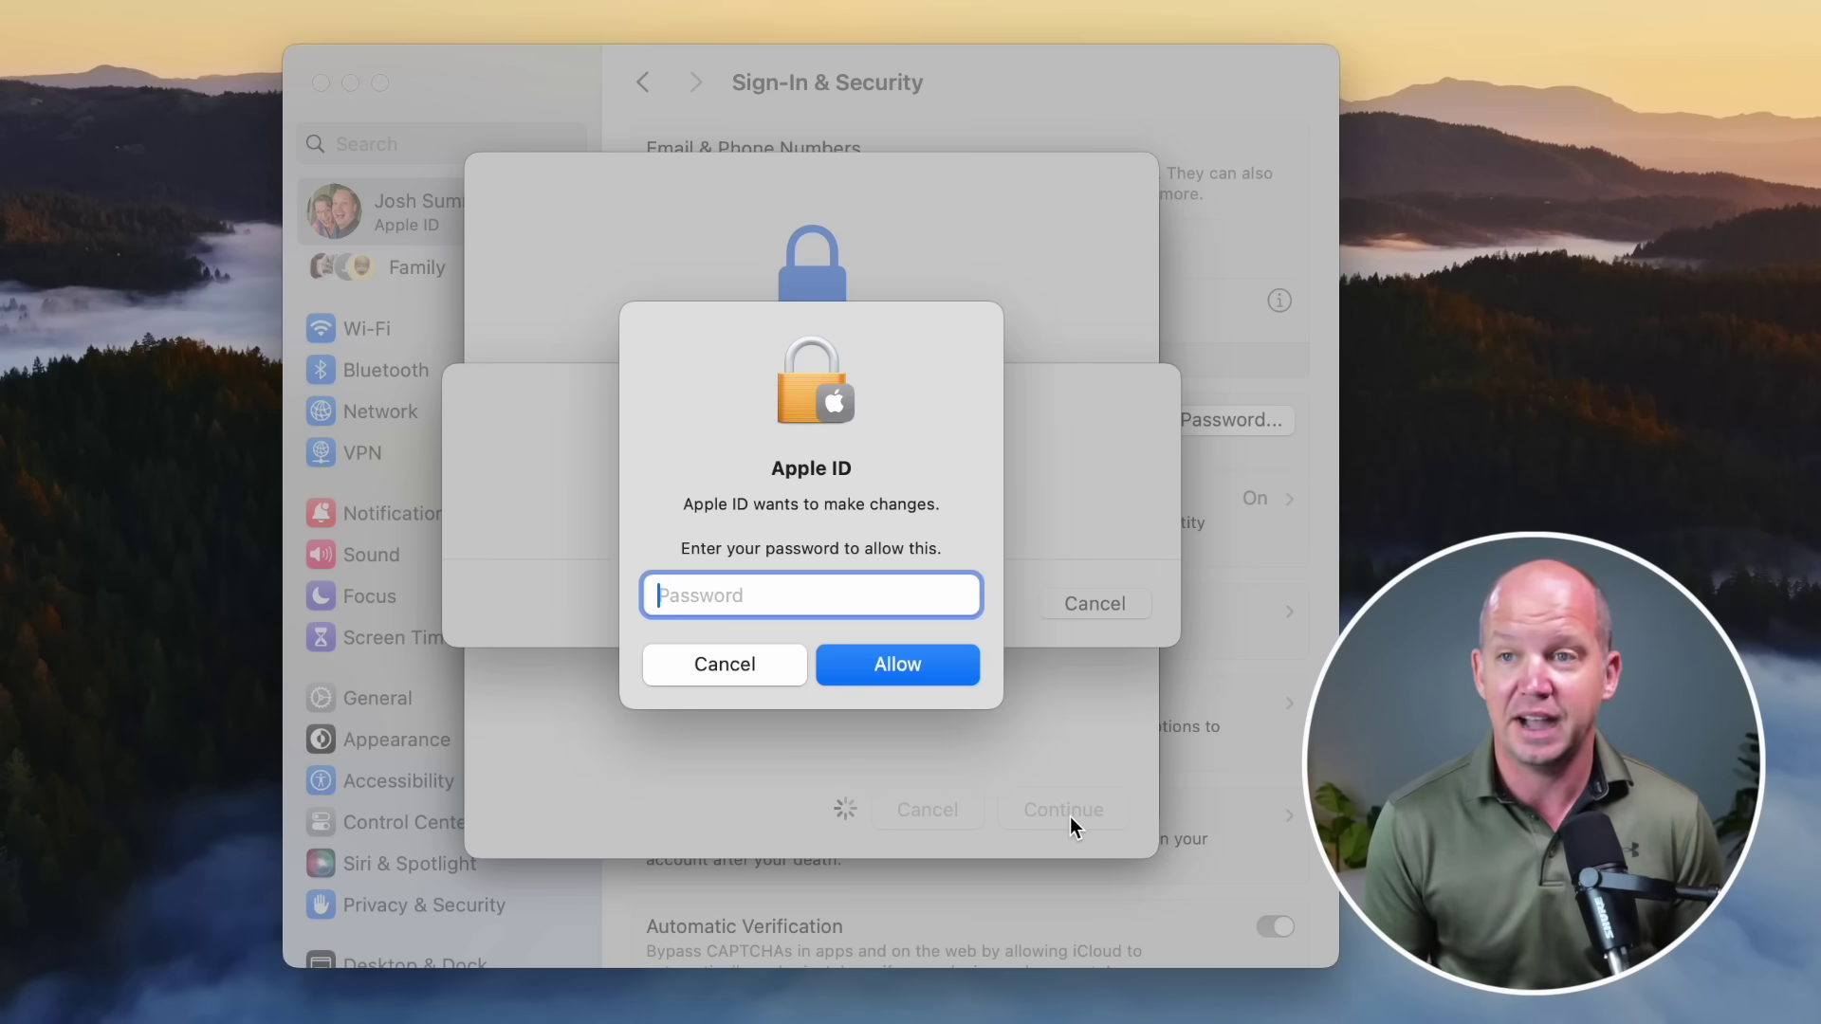
text(•••••••••)
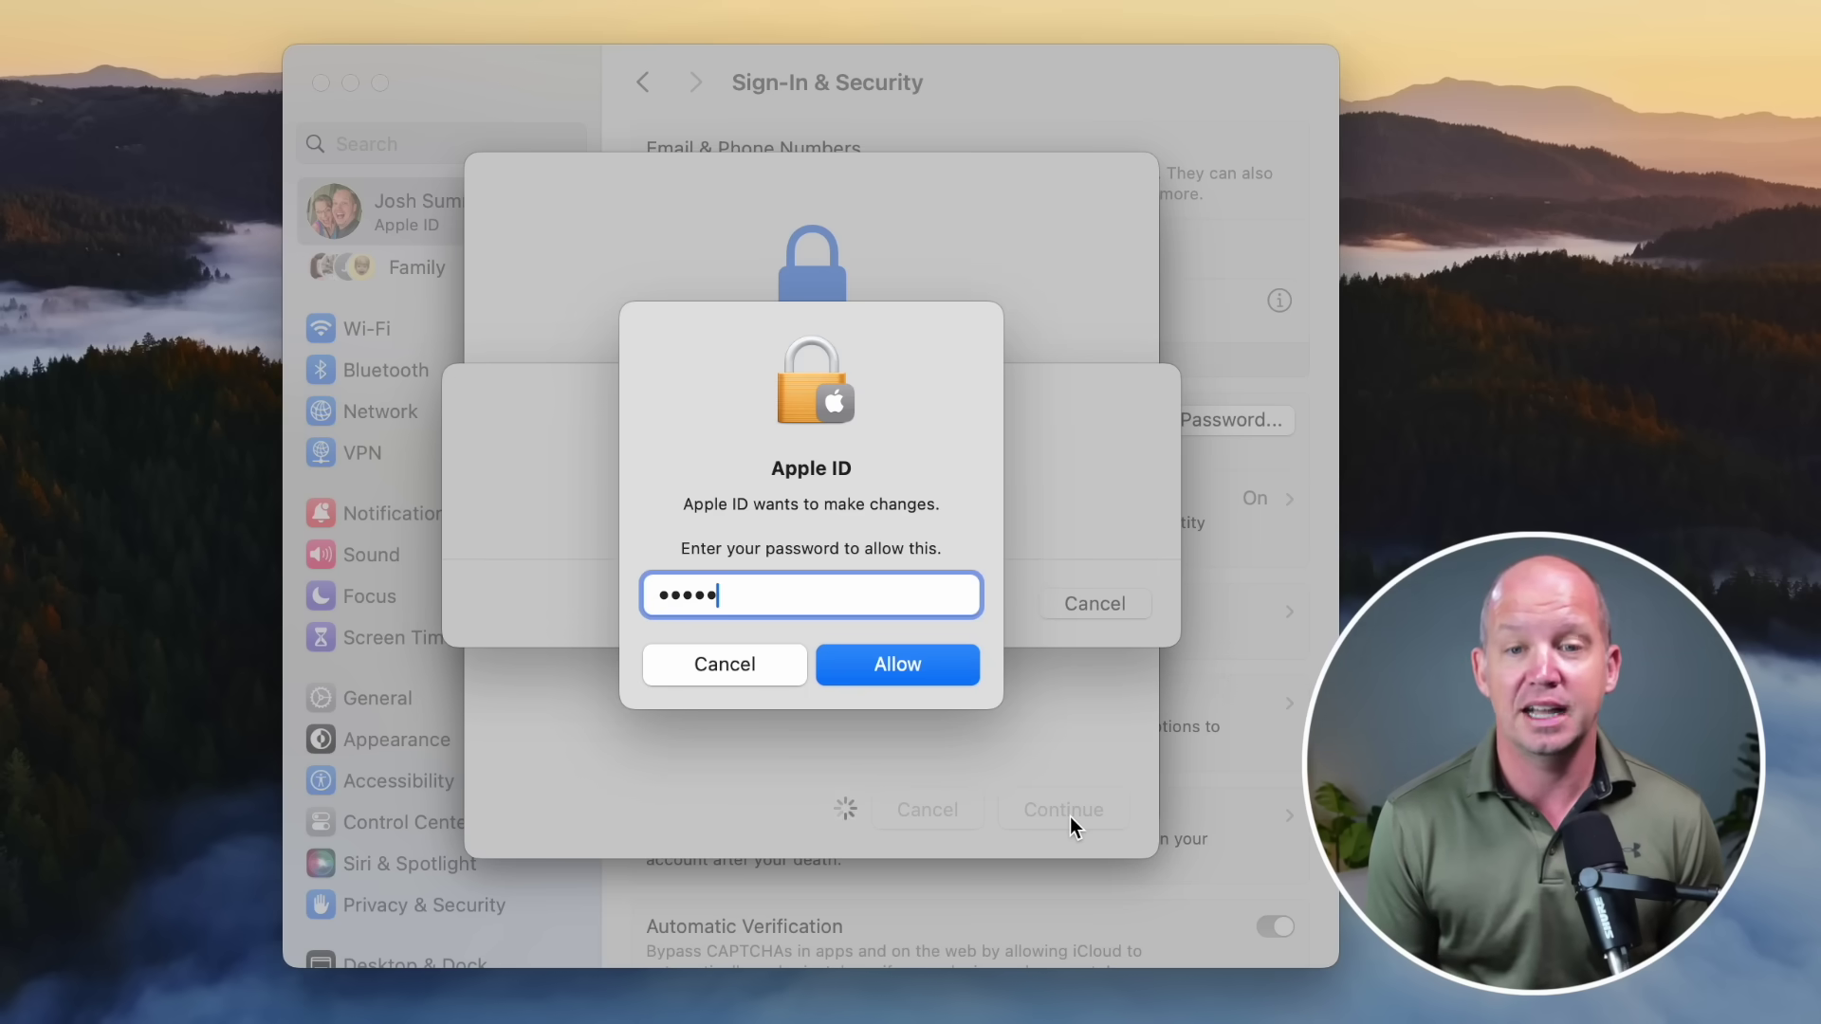
key(Return)
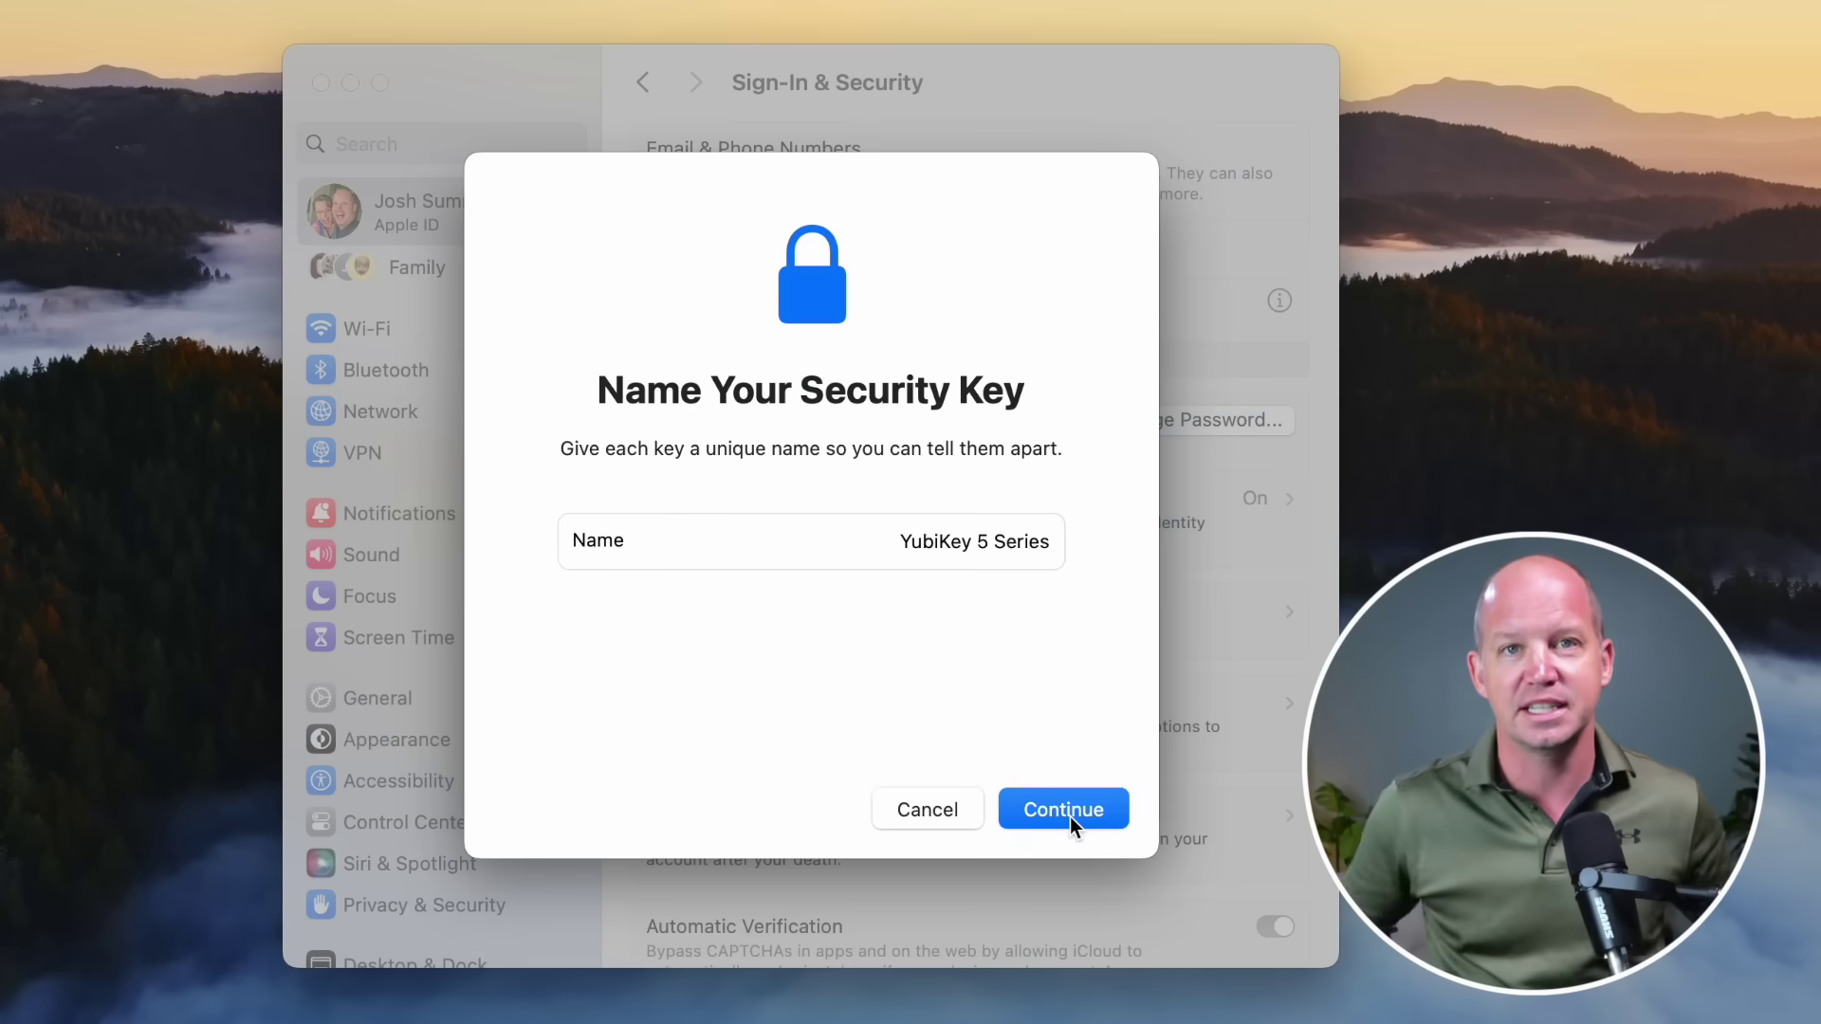
click(1070, 816)
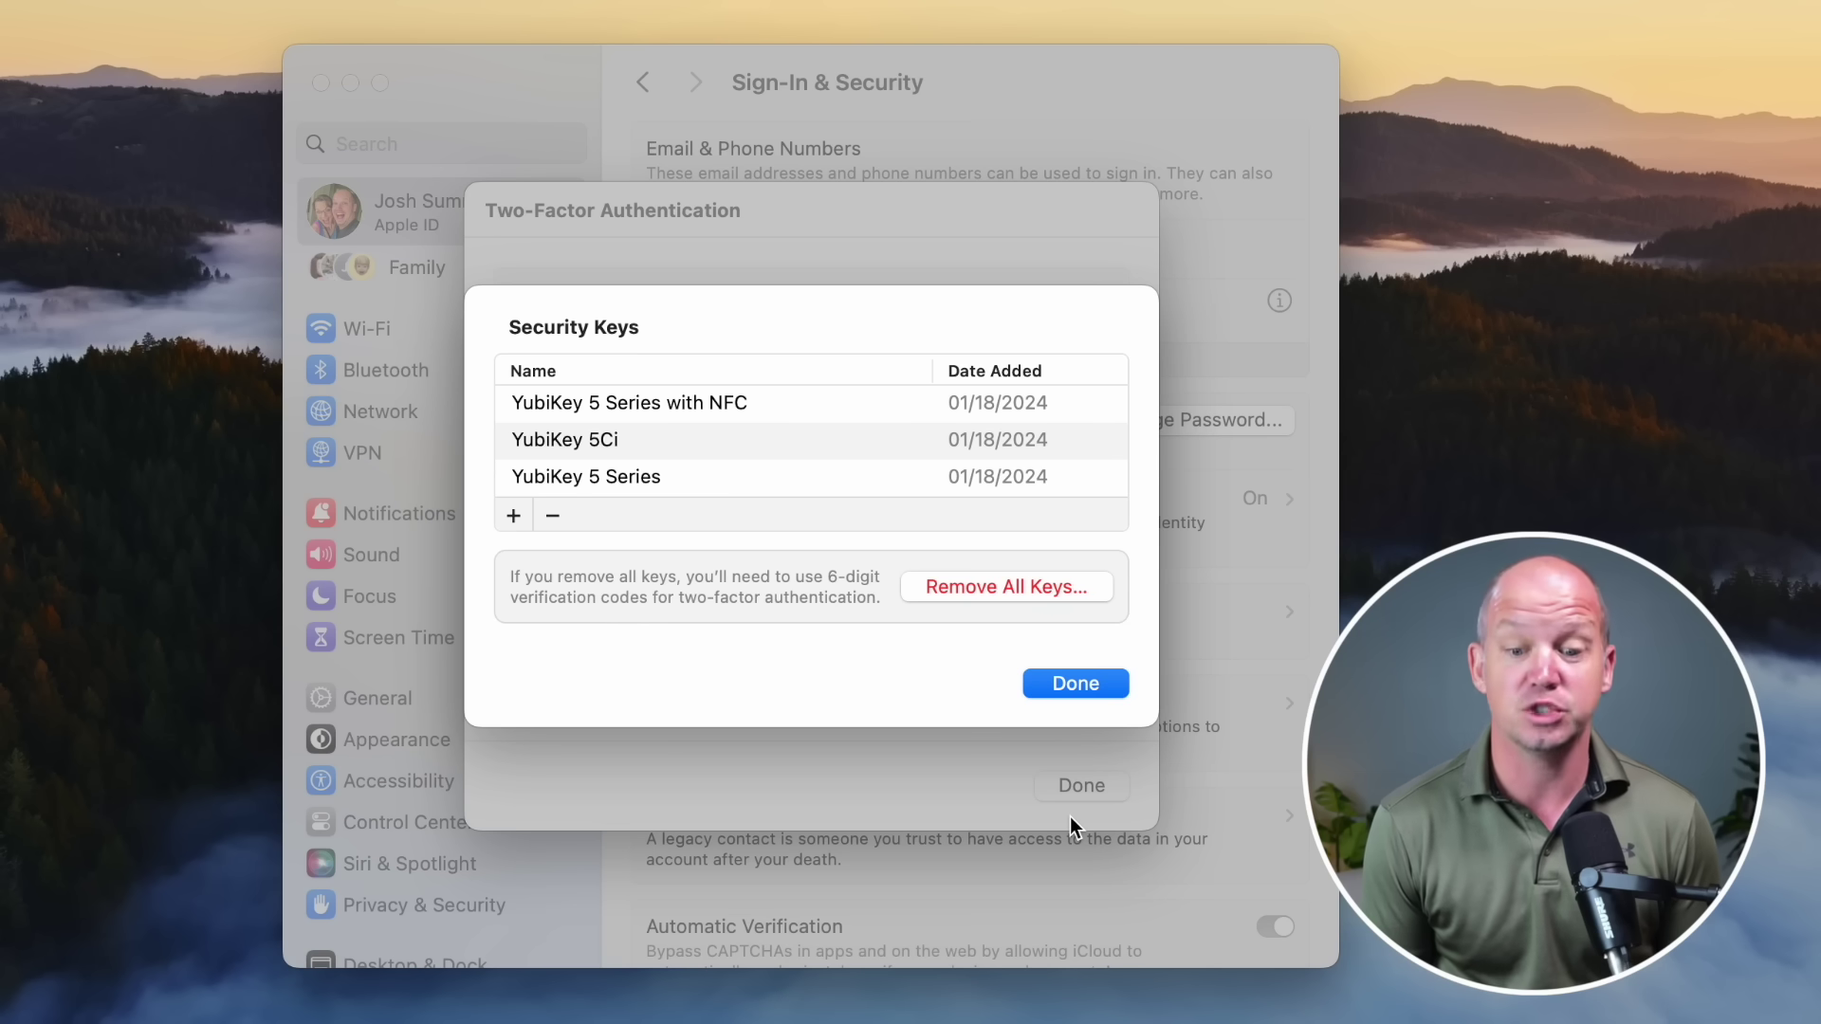
click(1082, 684)
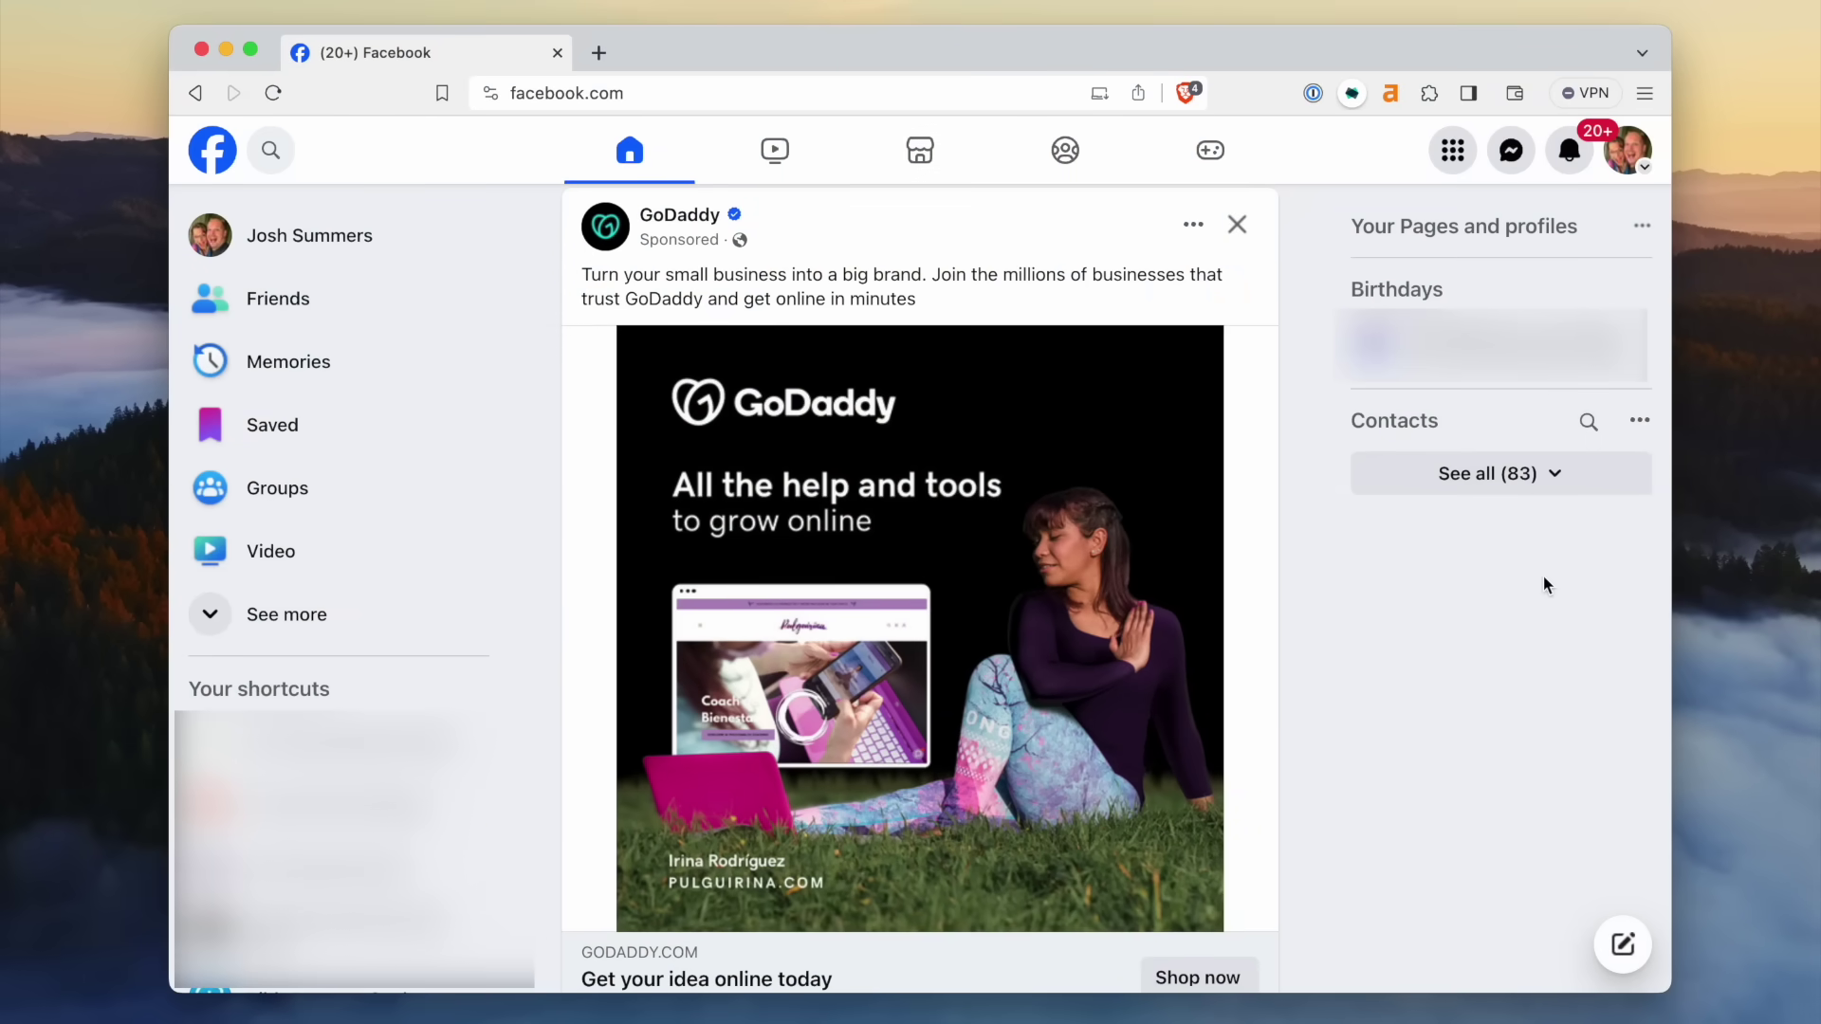
Go through Settings & privacy > Settings to Accounts Centre's Password and security page.
click(1628, 150)
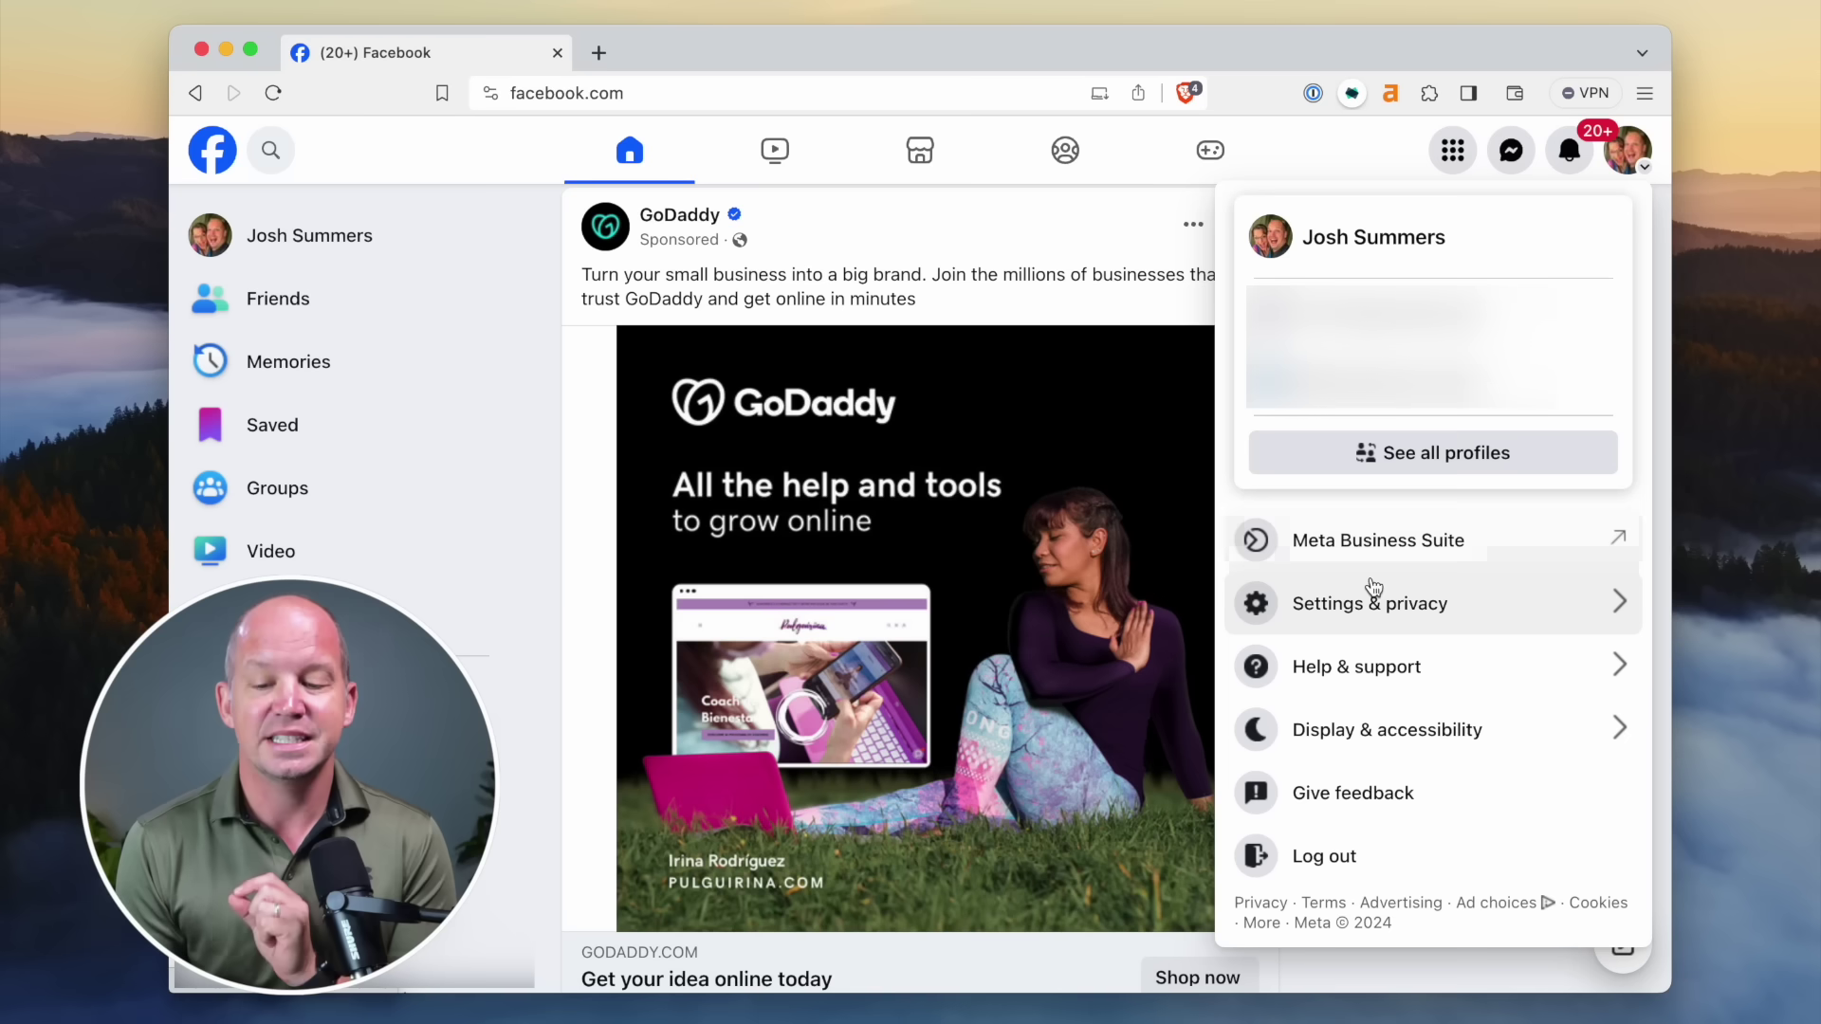
click(1367, 618)
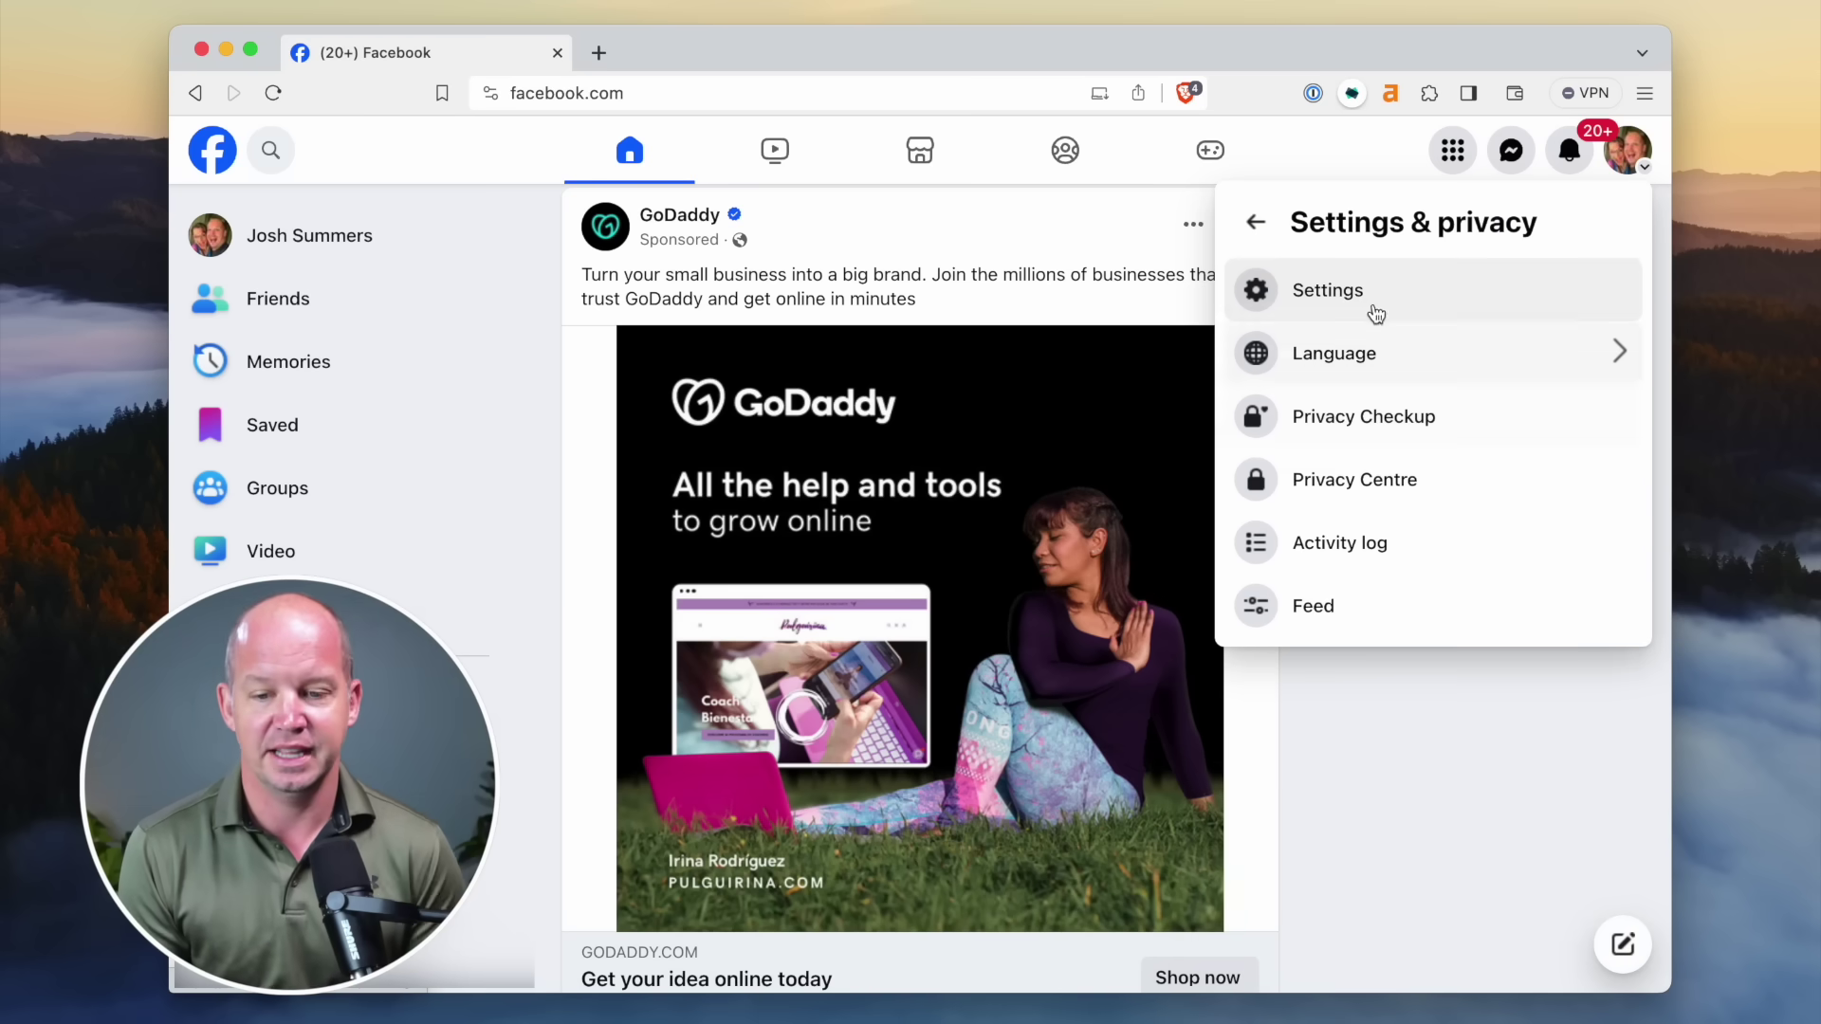
click(1328, 290)
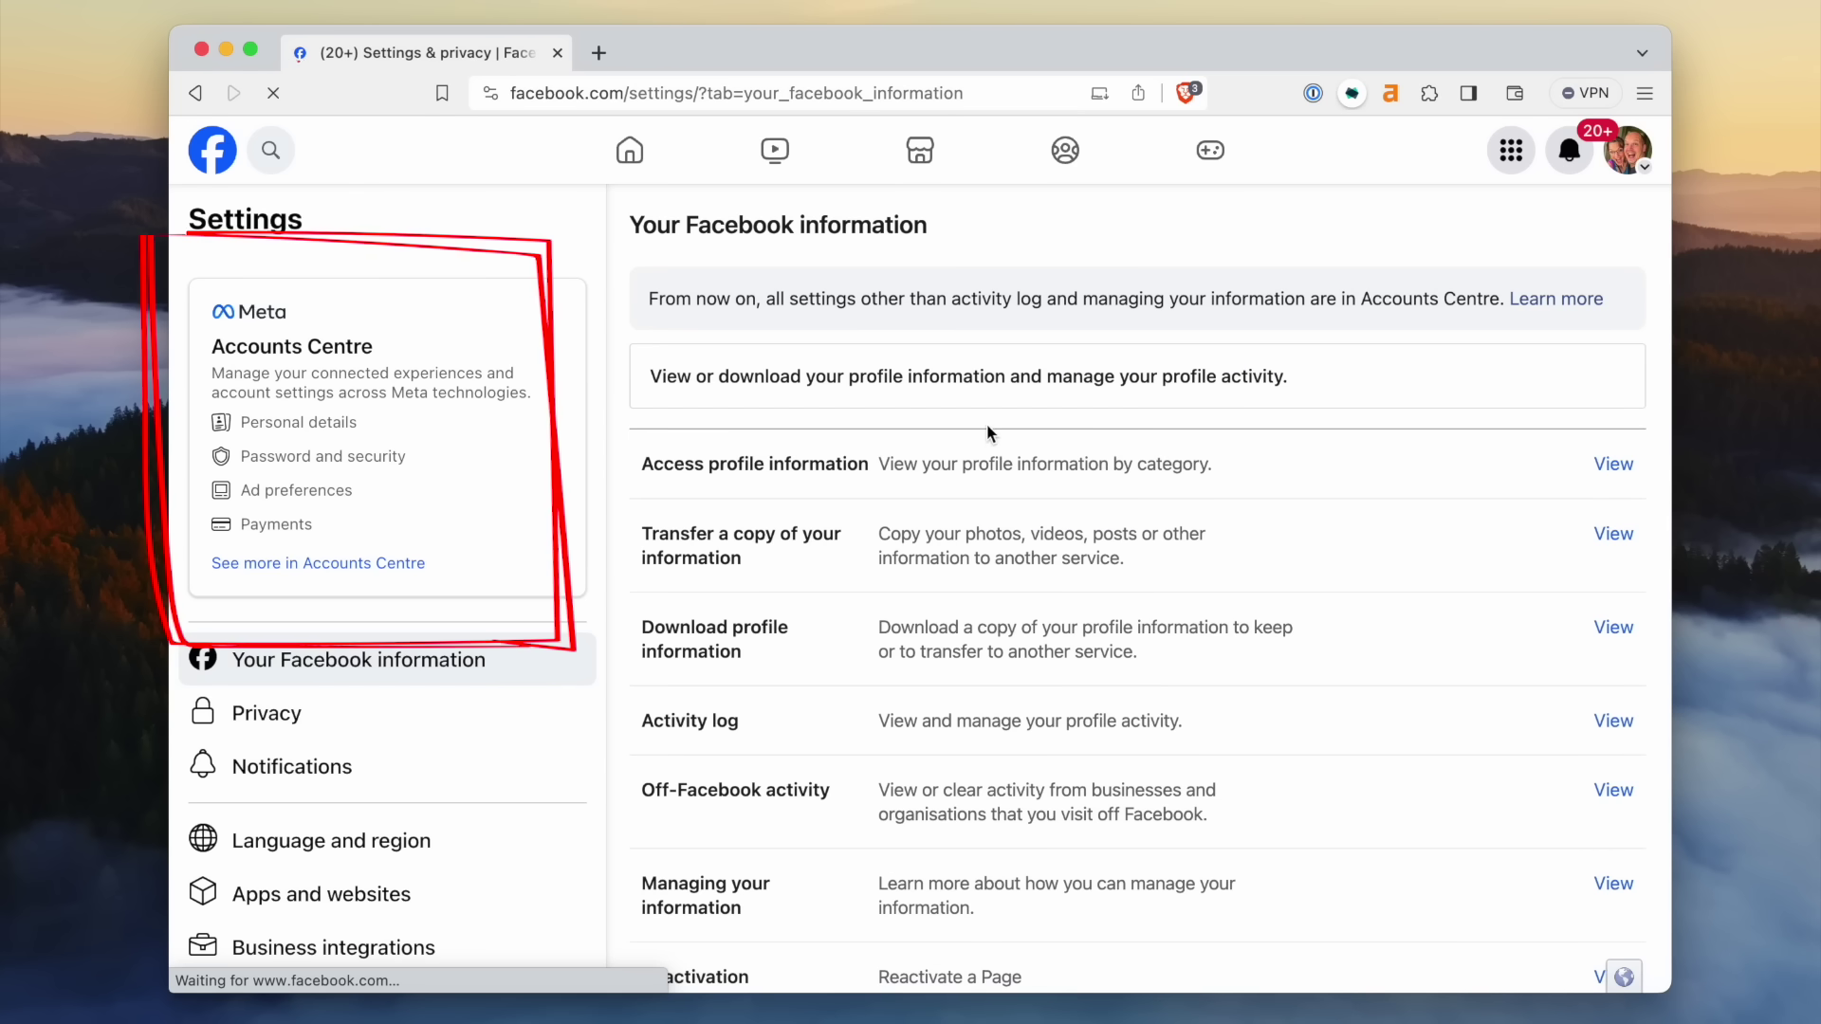
click(307, 461)
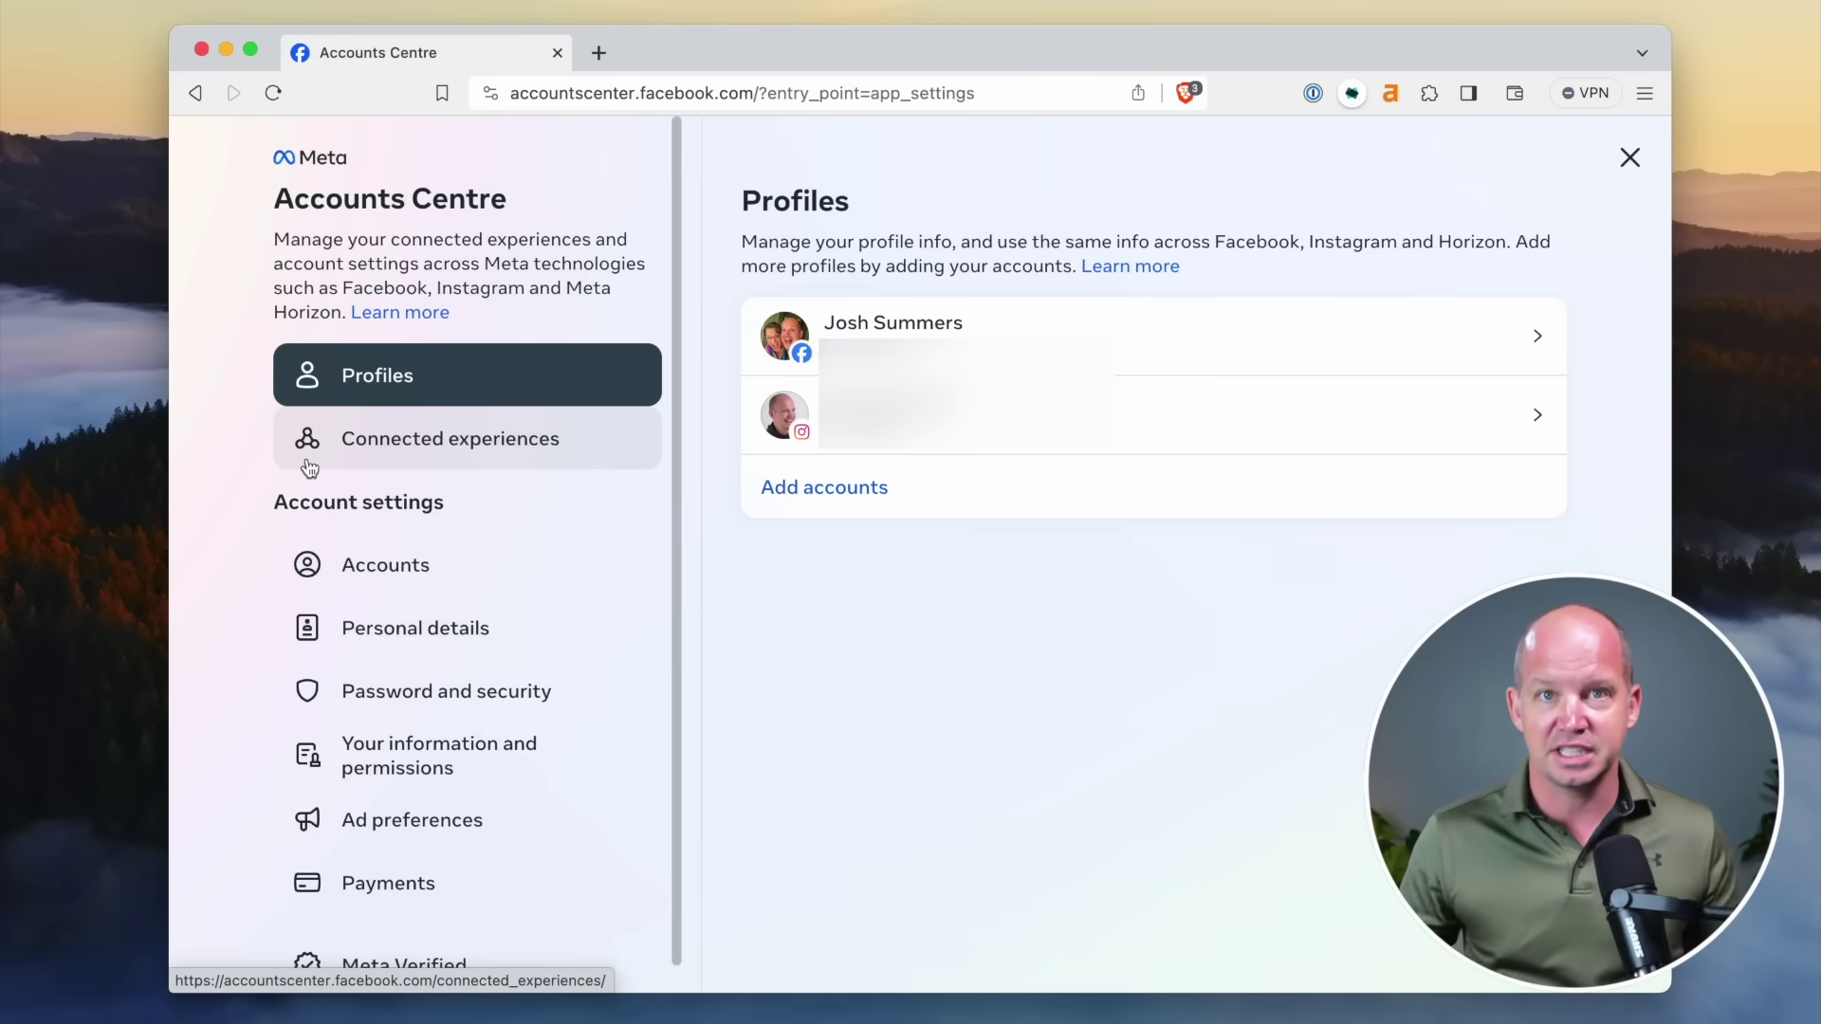
click(462, 699)
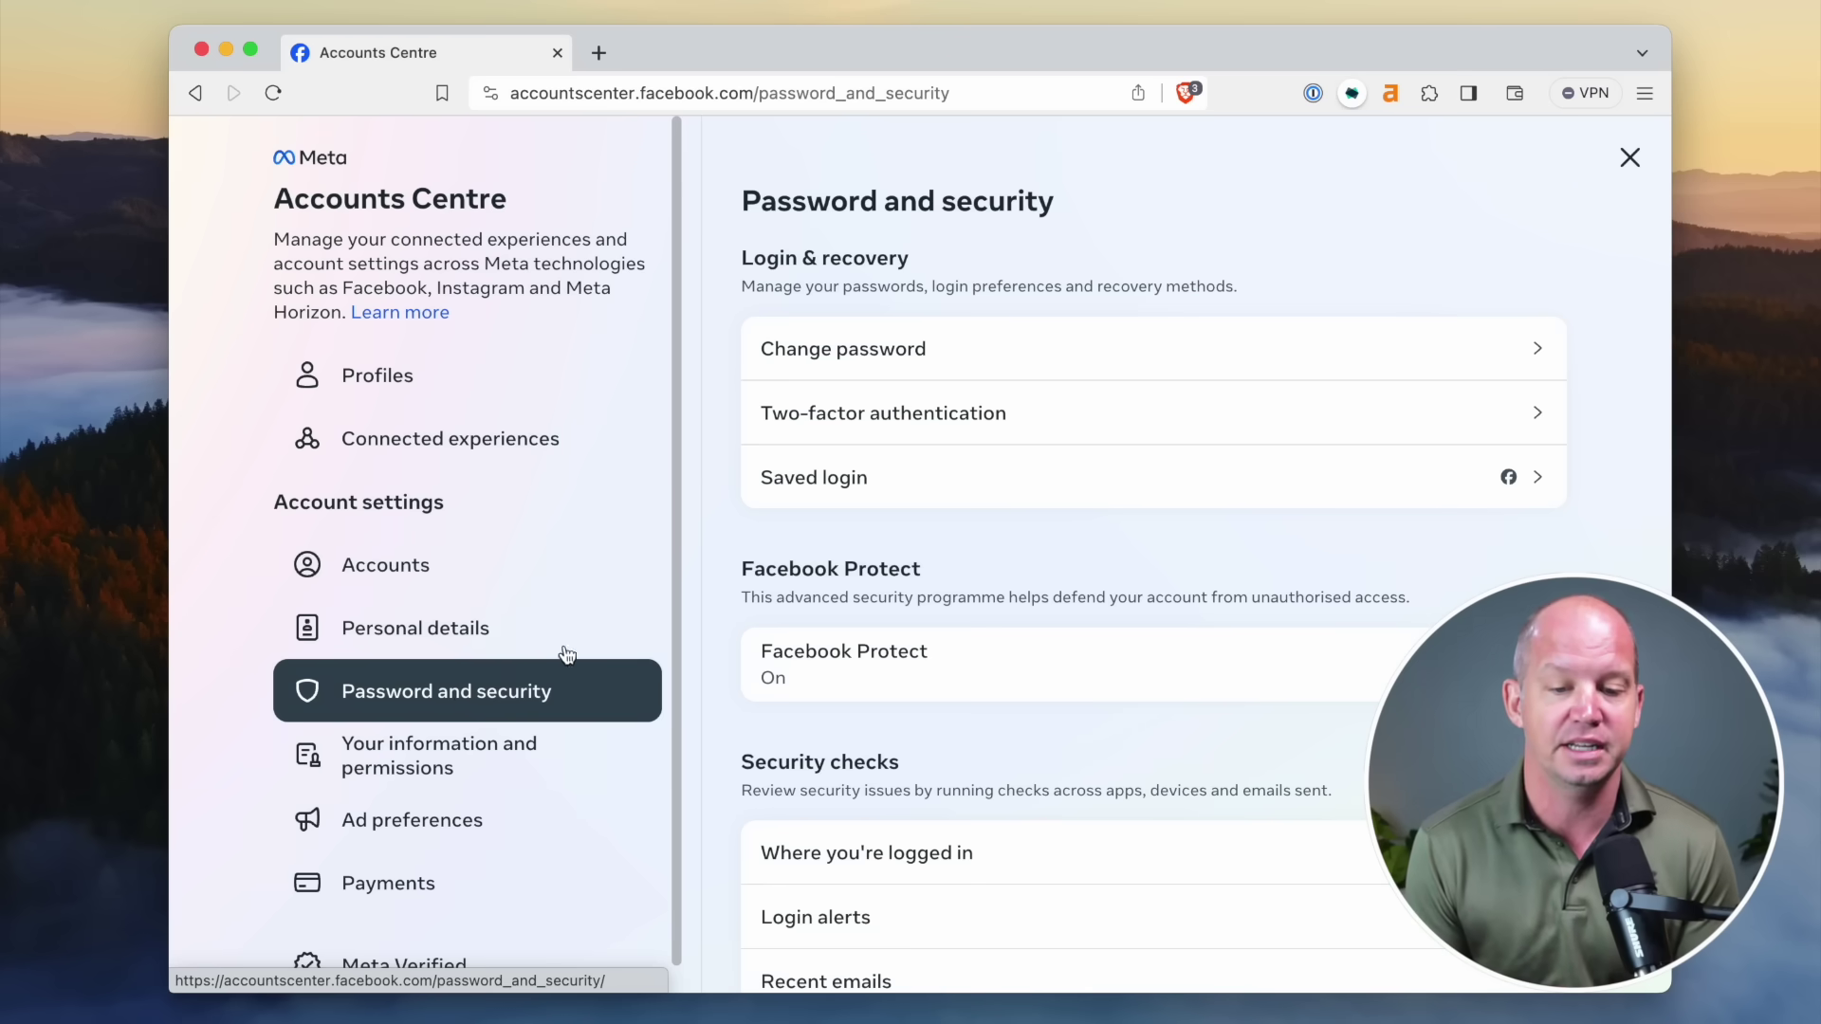
Register a security key under the account's two-factor Security keys and confirm two-factor authentication is on.
click(1068, 423)
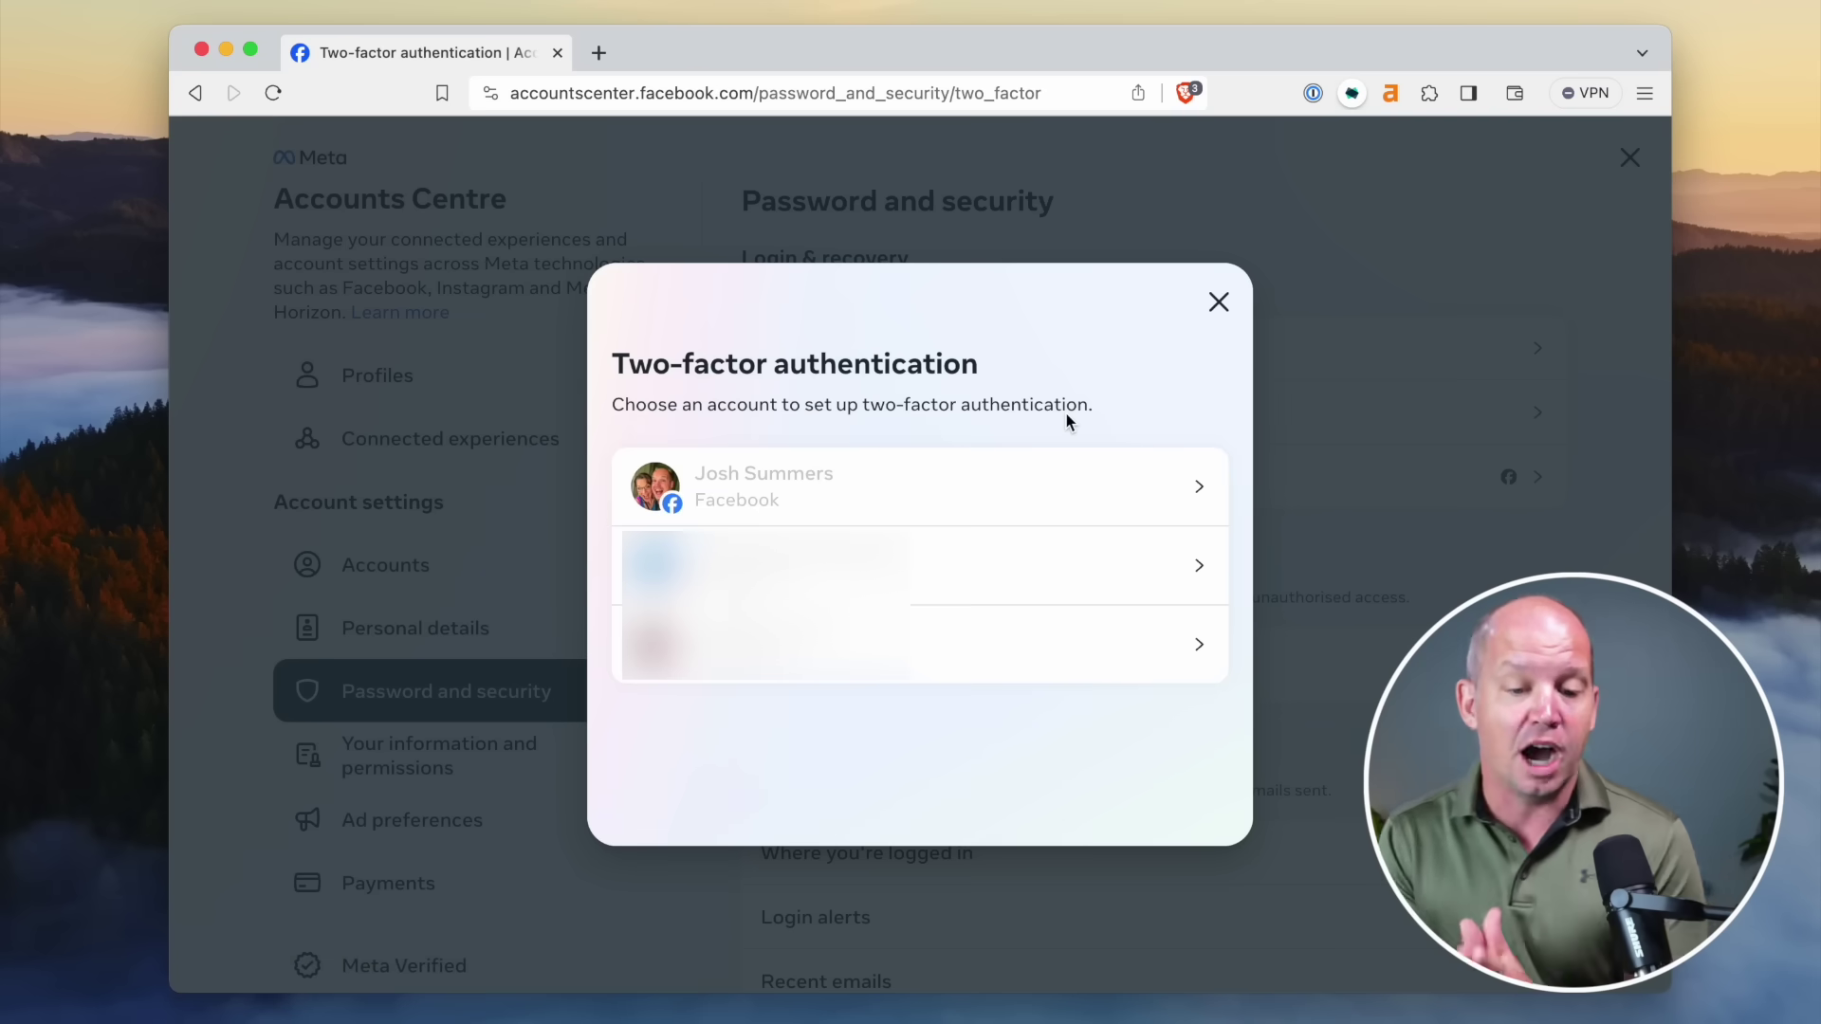
click(908, 518)
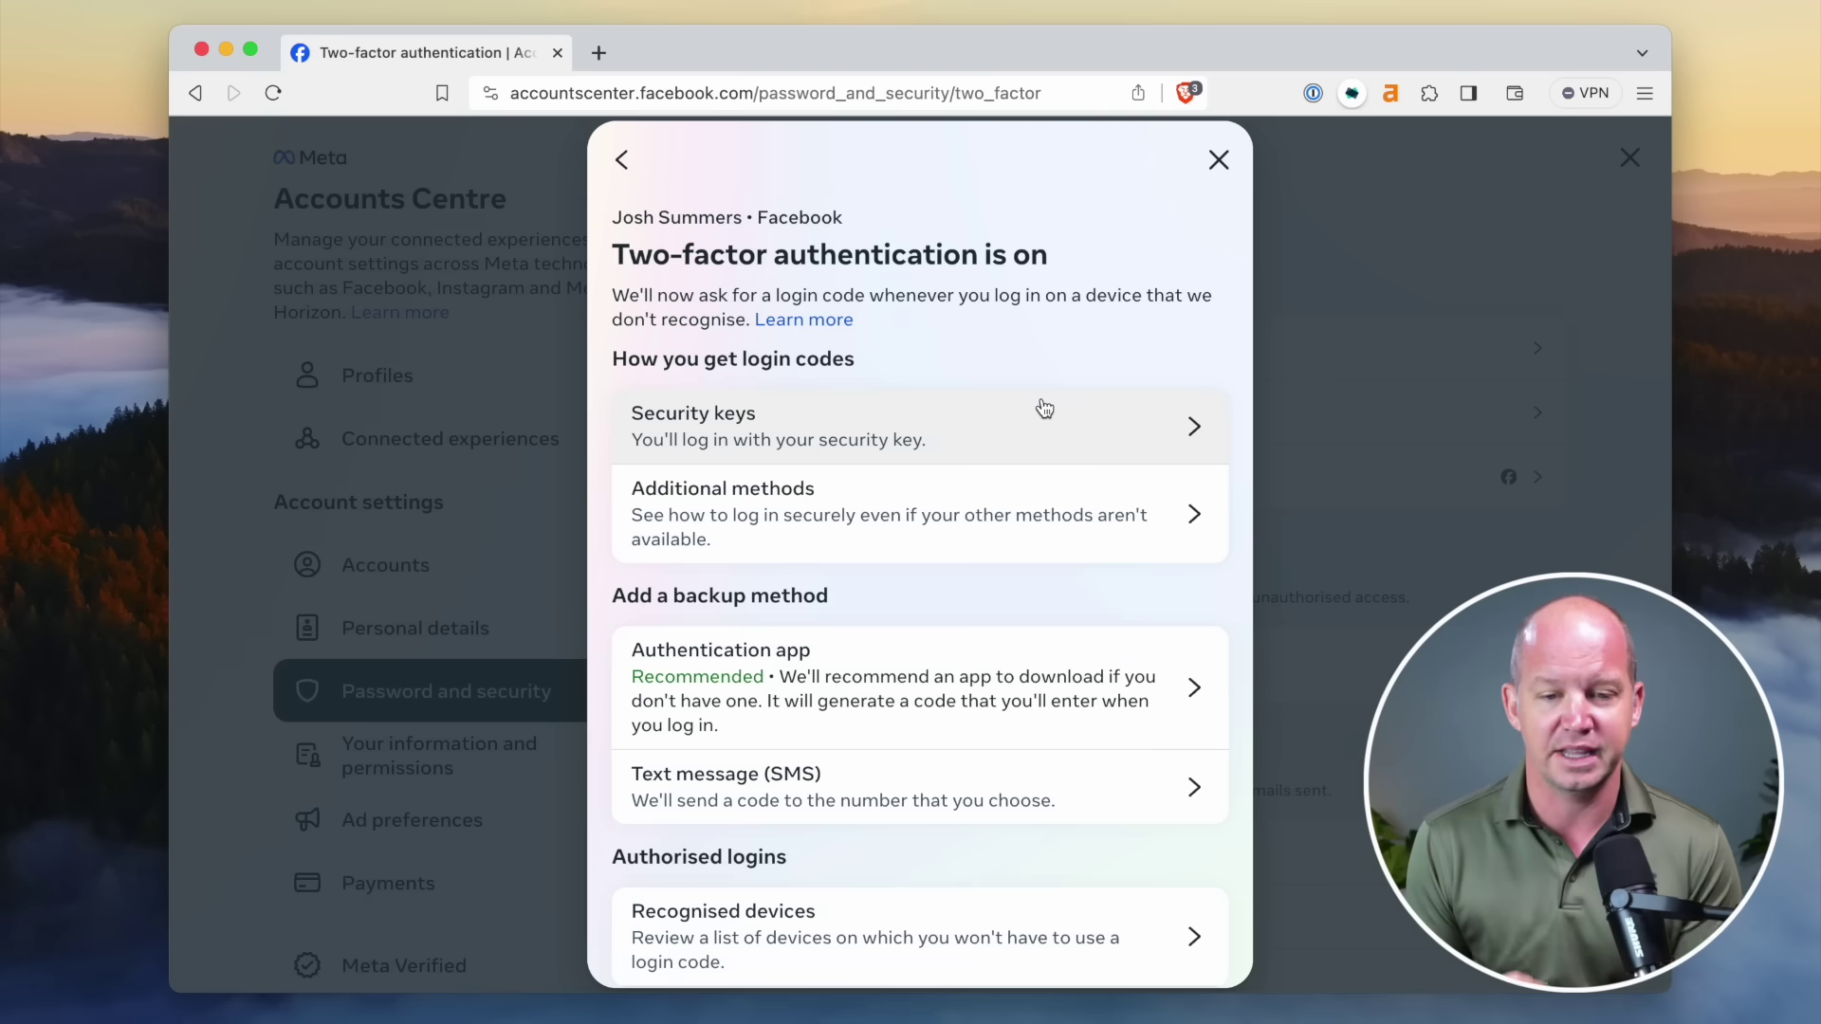
click(985, 431)
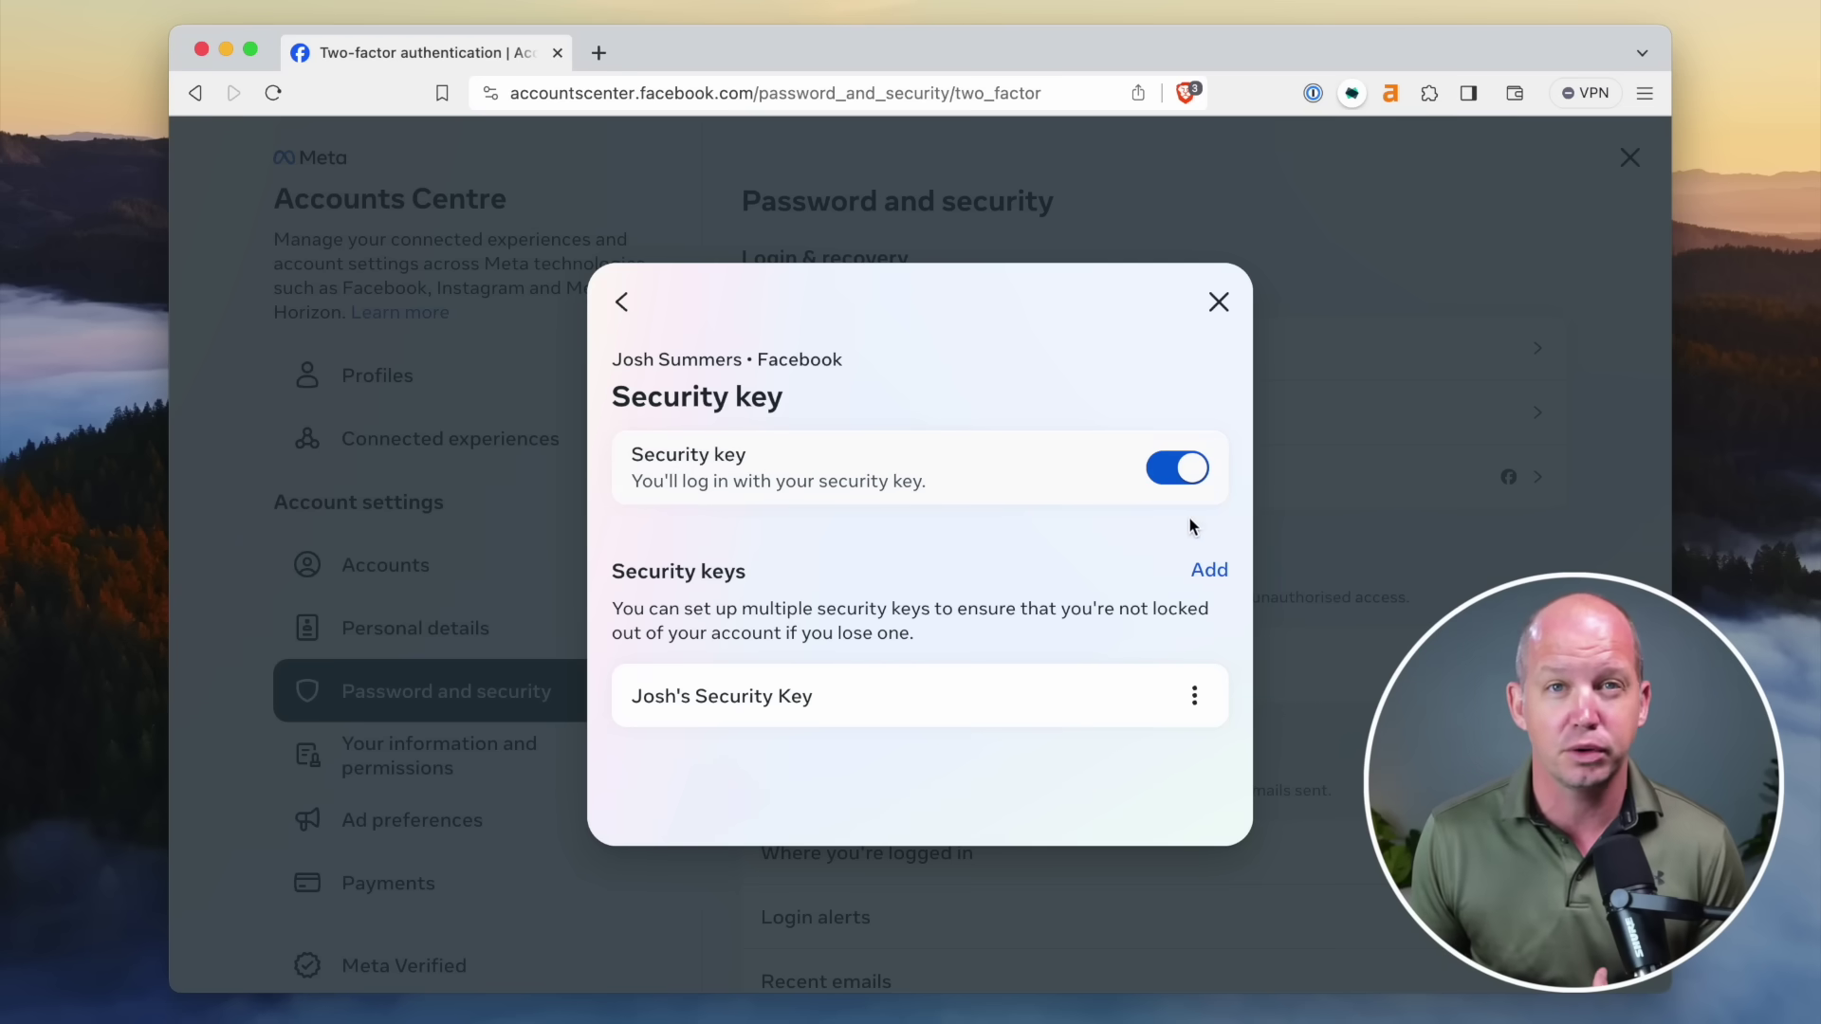
click(1210, 572)
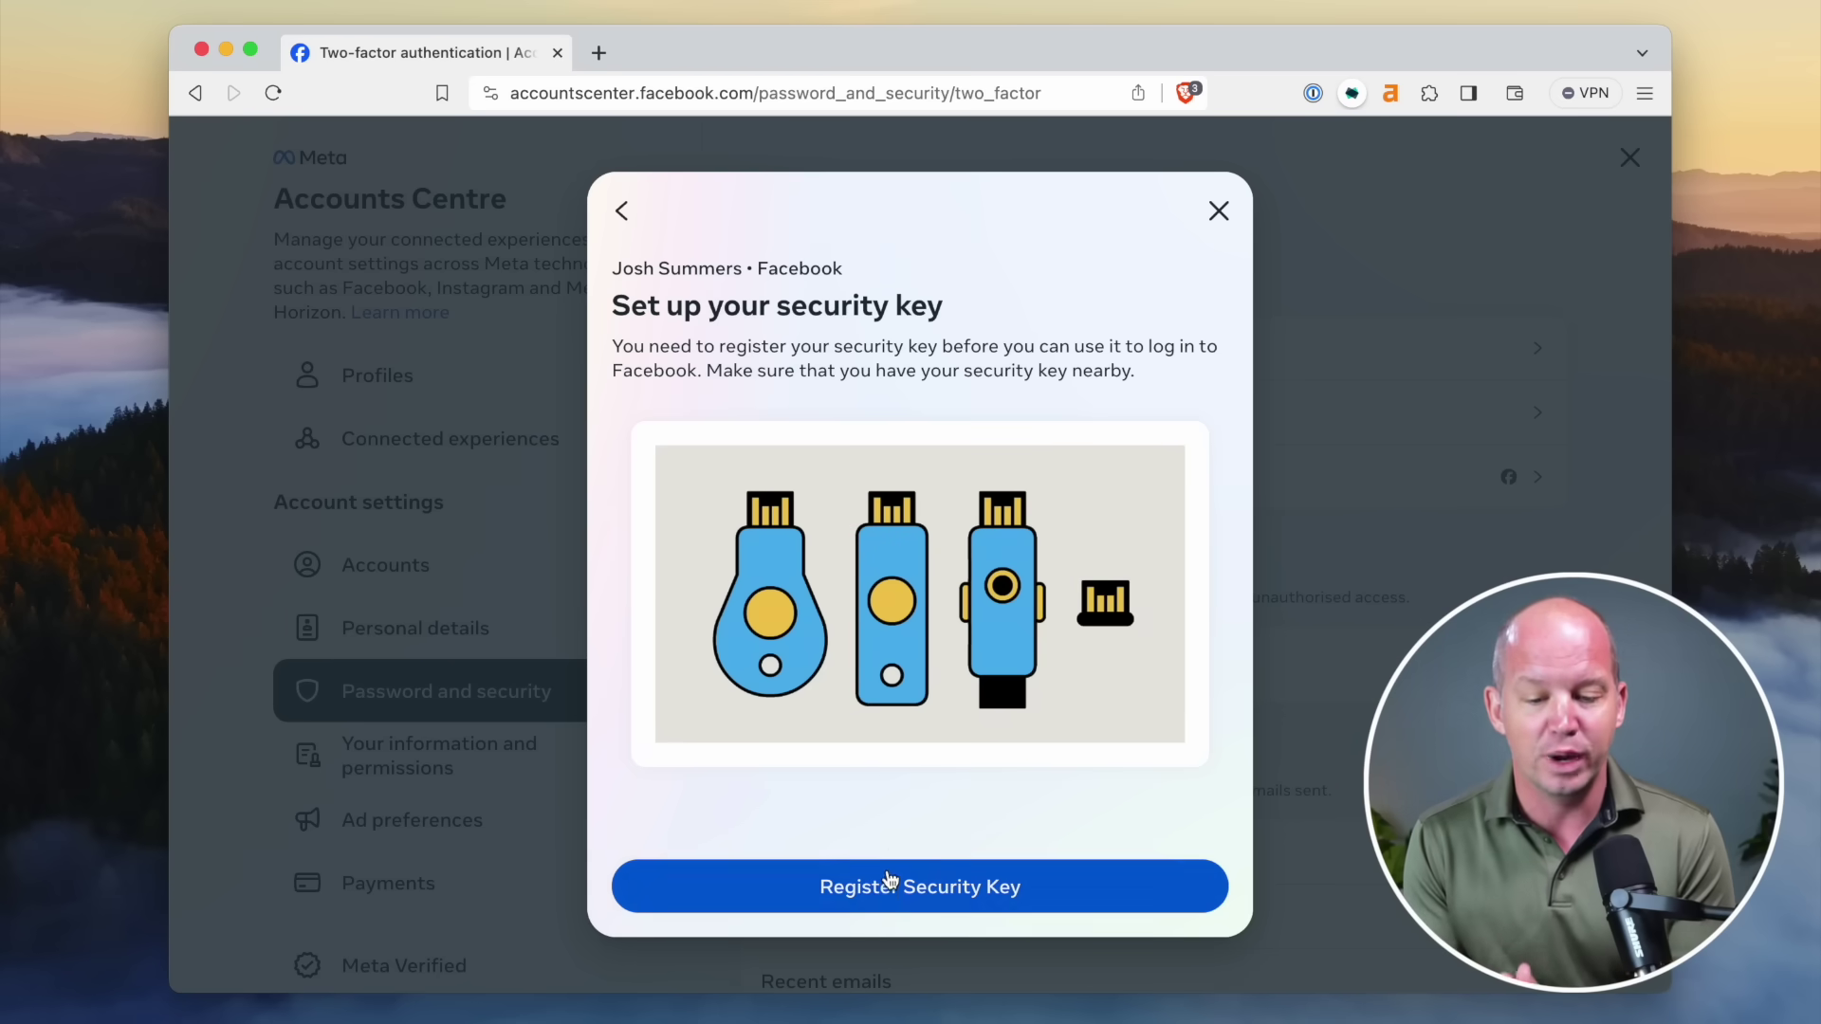
click(886, 882)
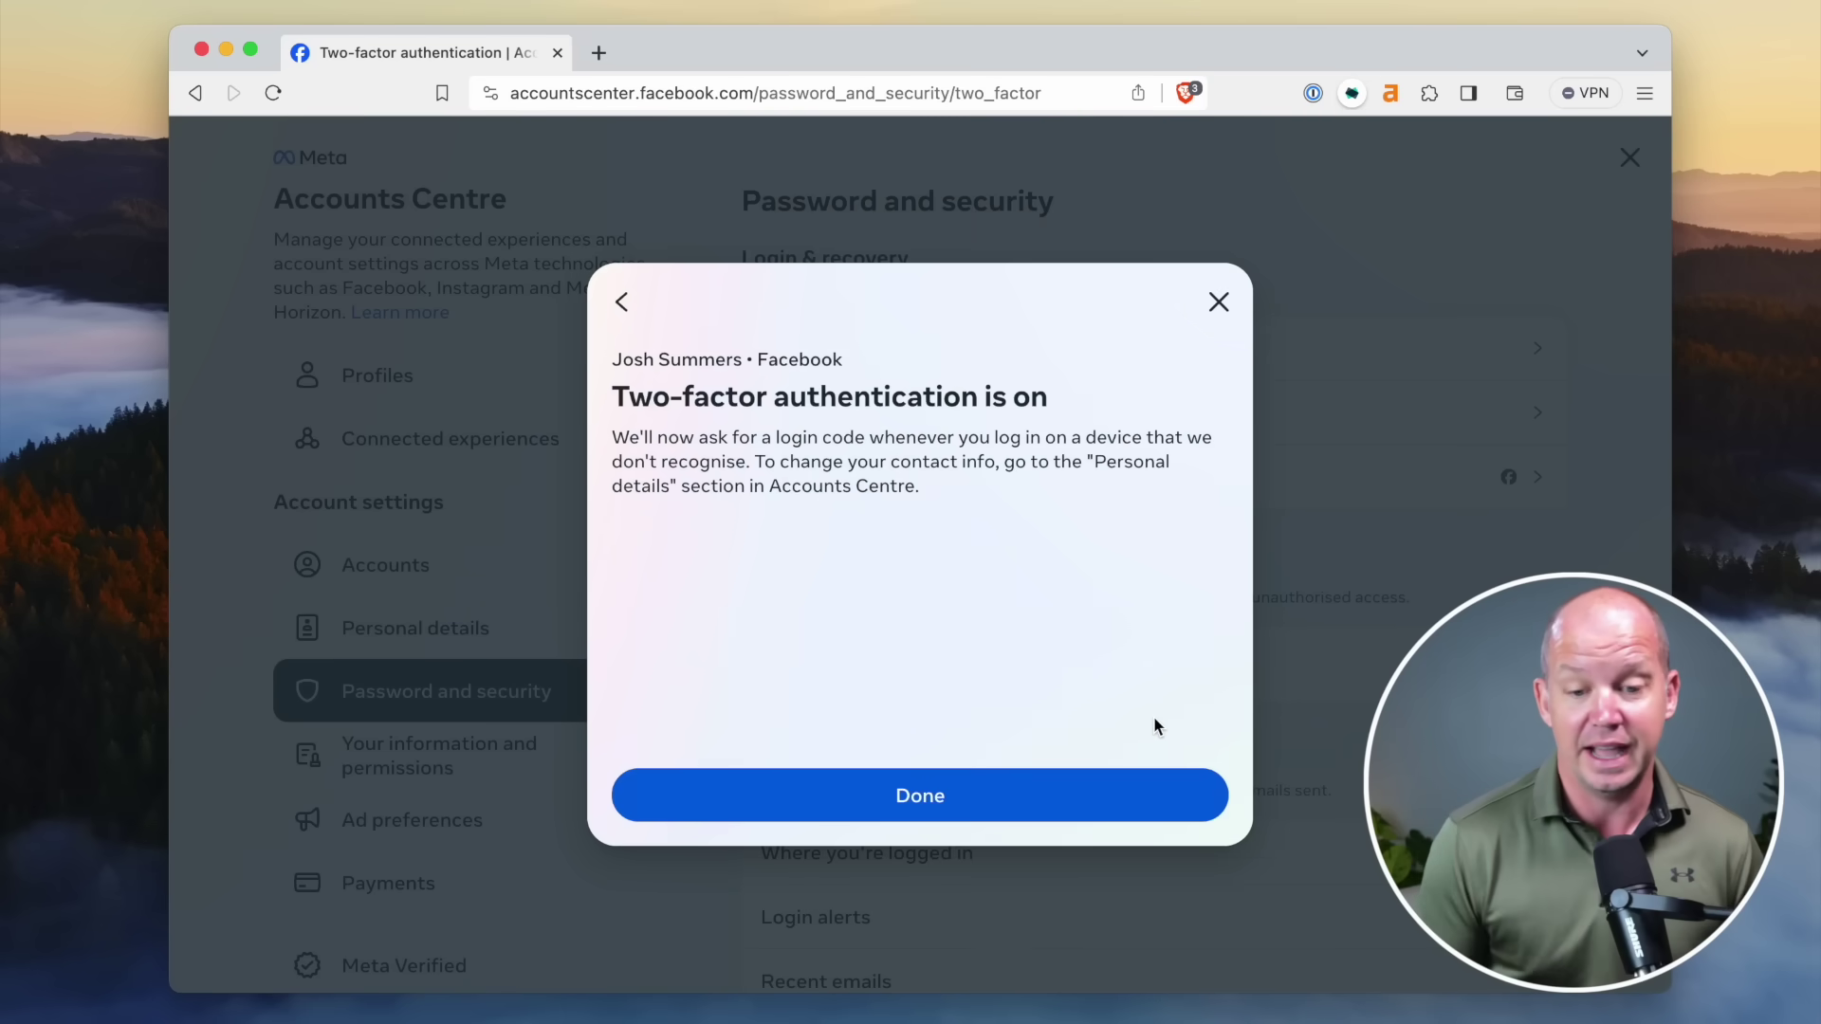
click(951, 799)
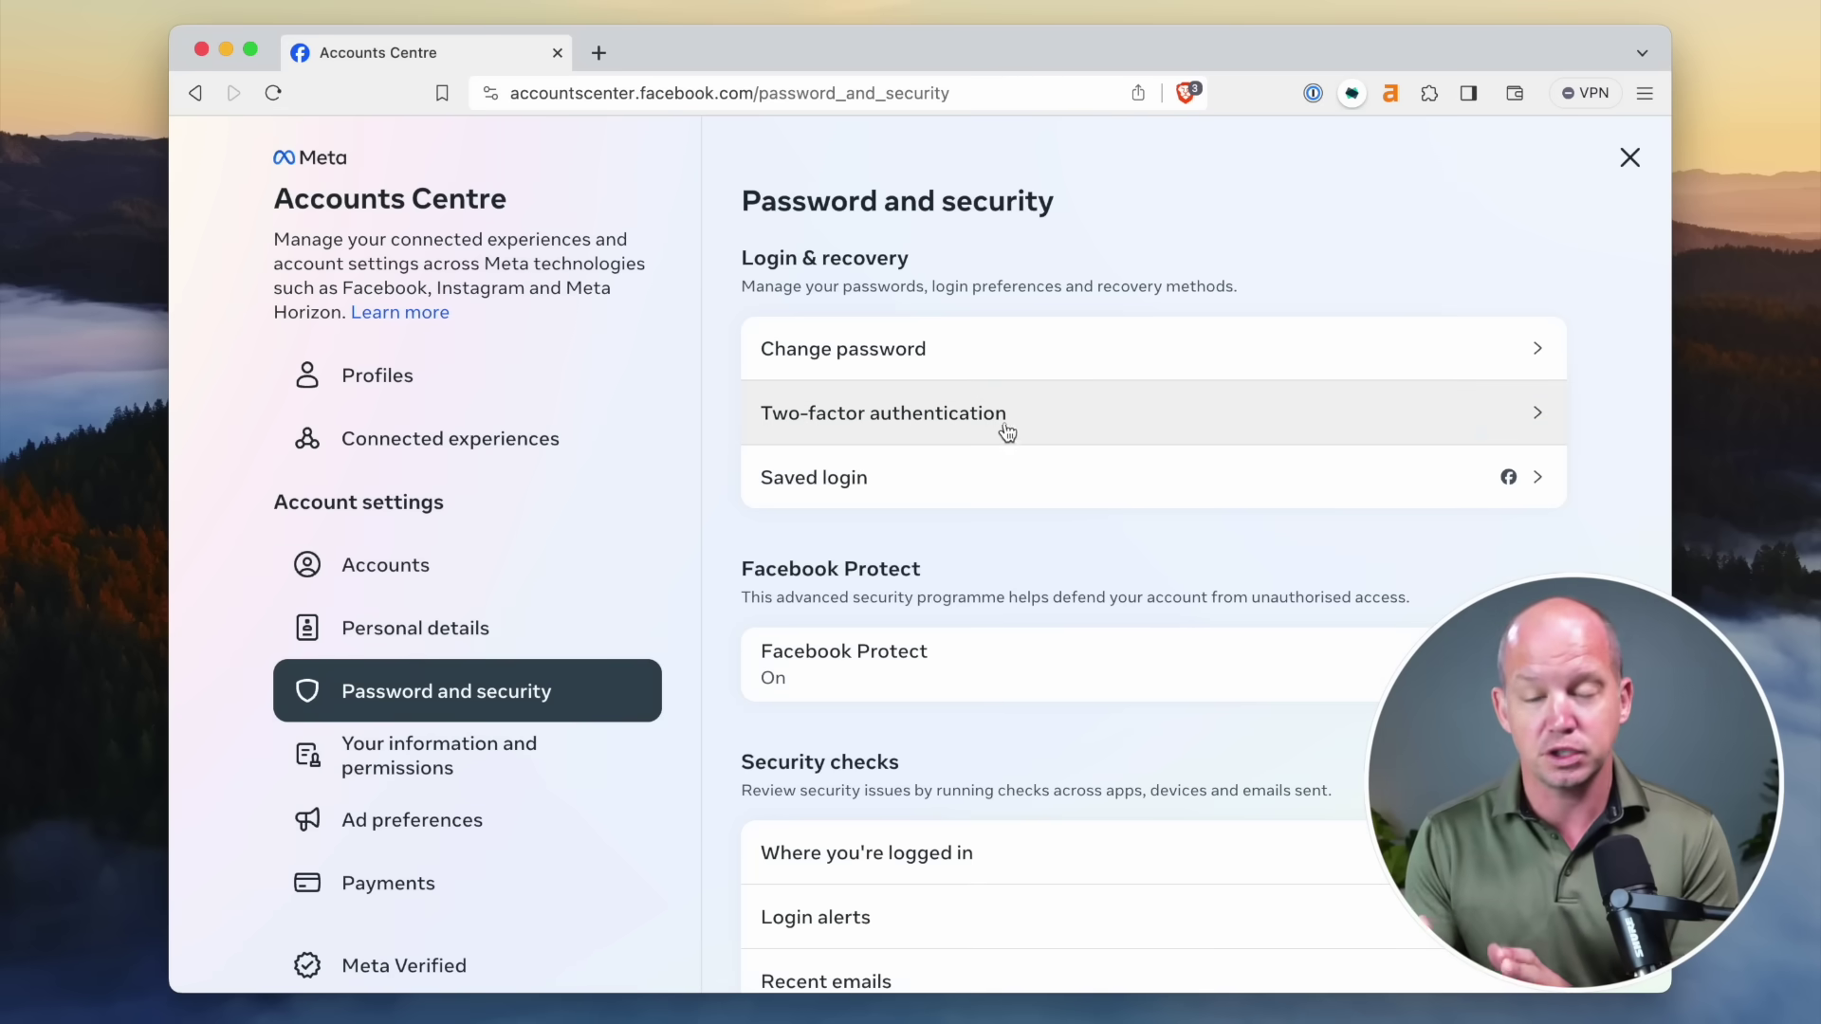
Add another security key under the account's two-factor Security keys, then reopen two-factor settings.
click(1005, 423)
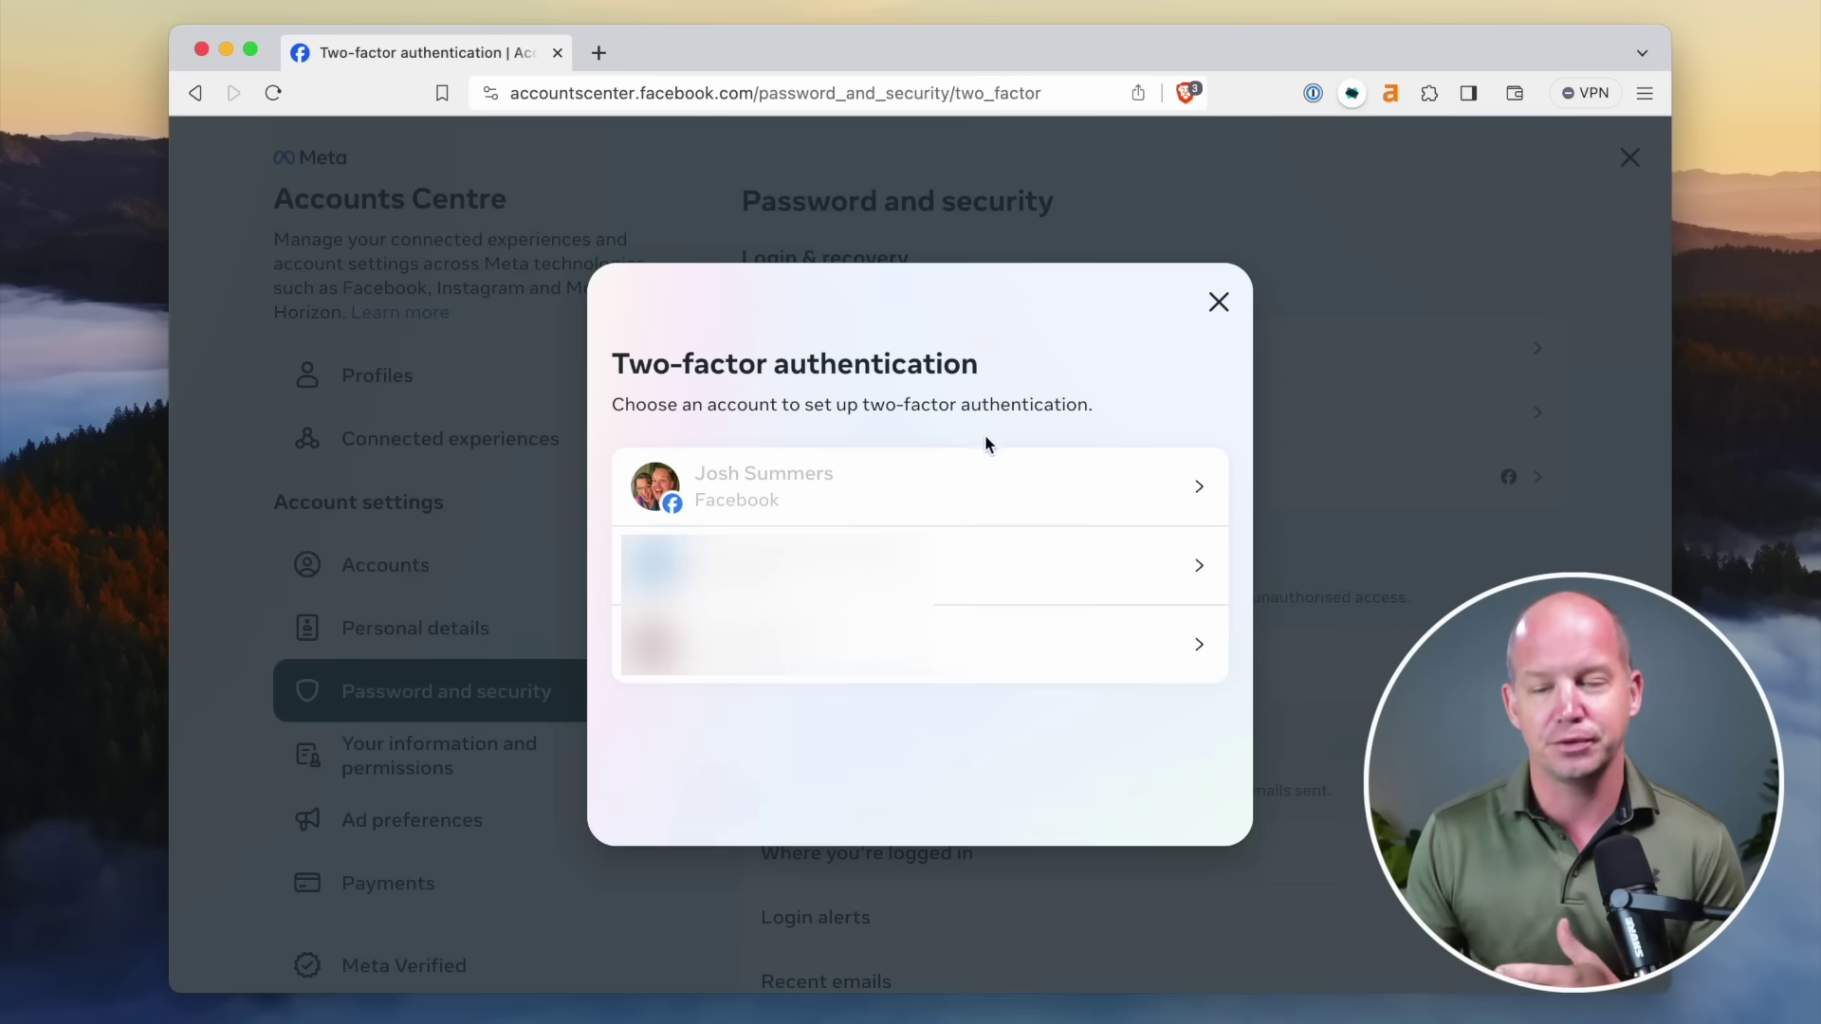
click(944, 498)
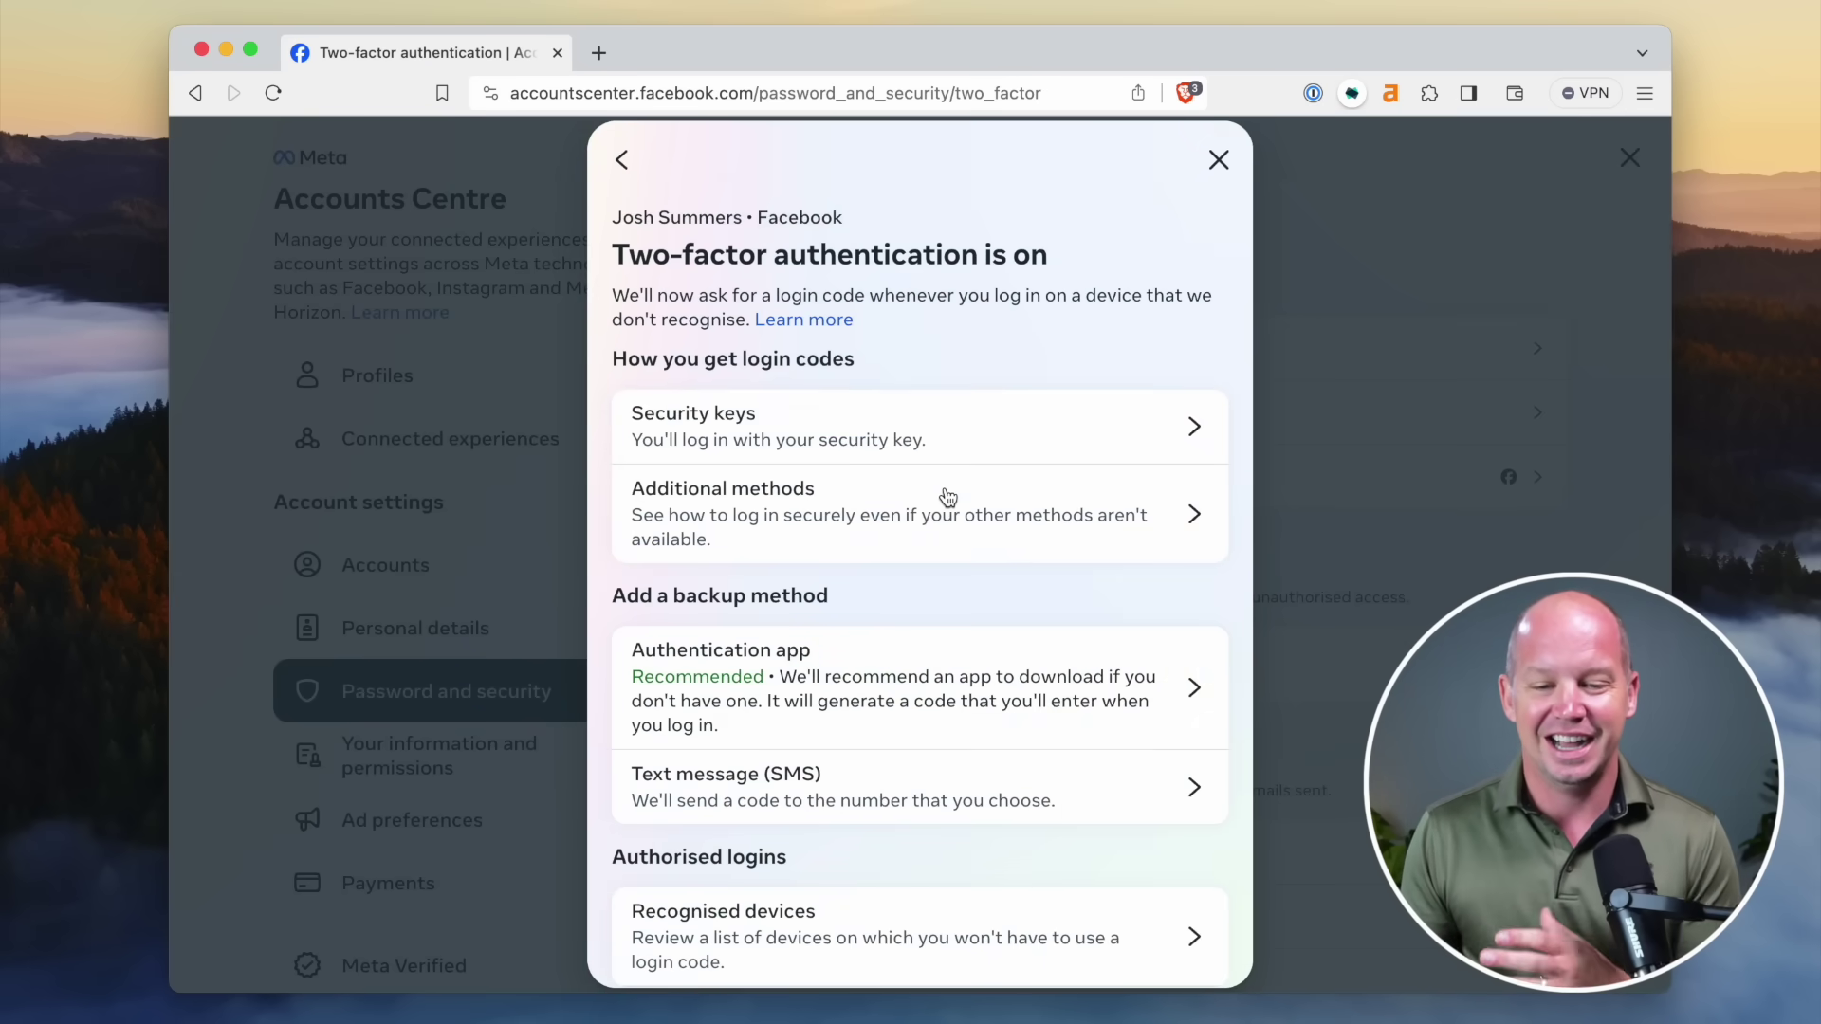
click(955, 438)
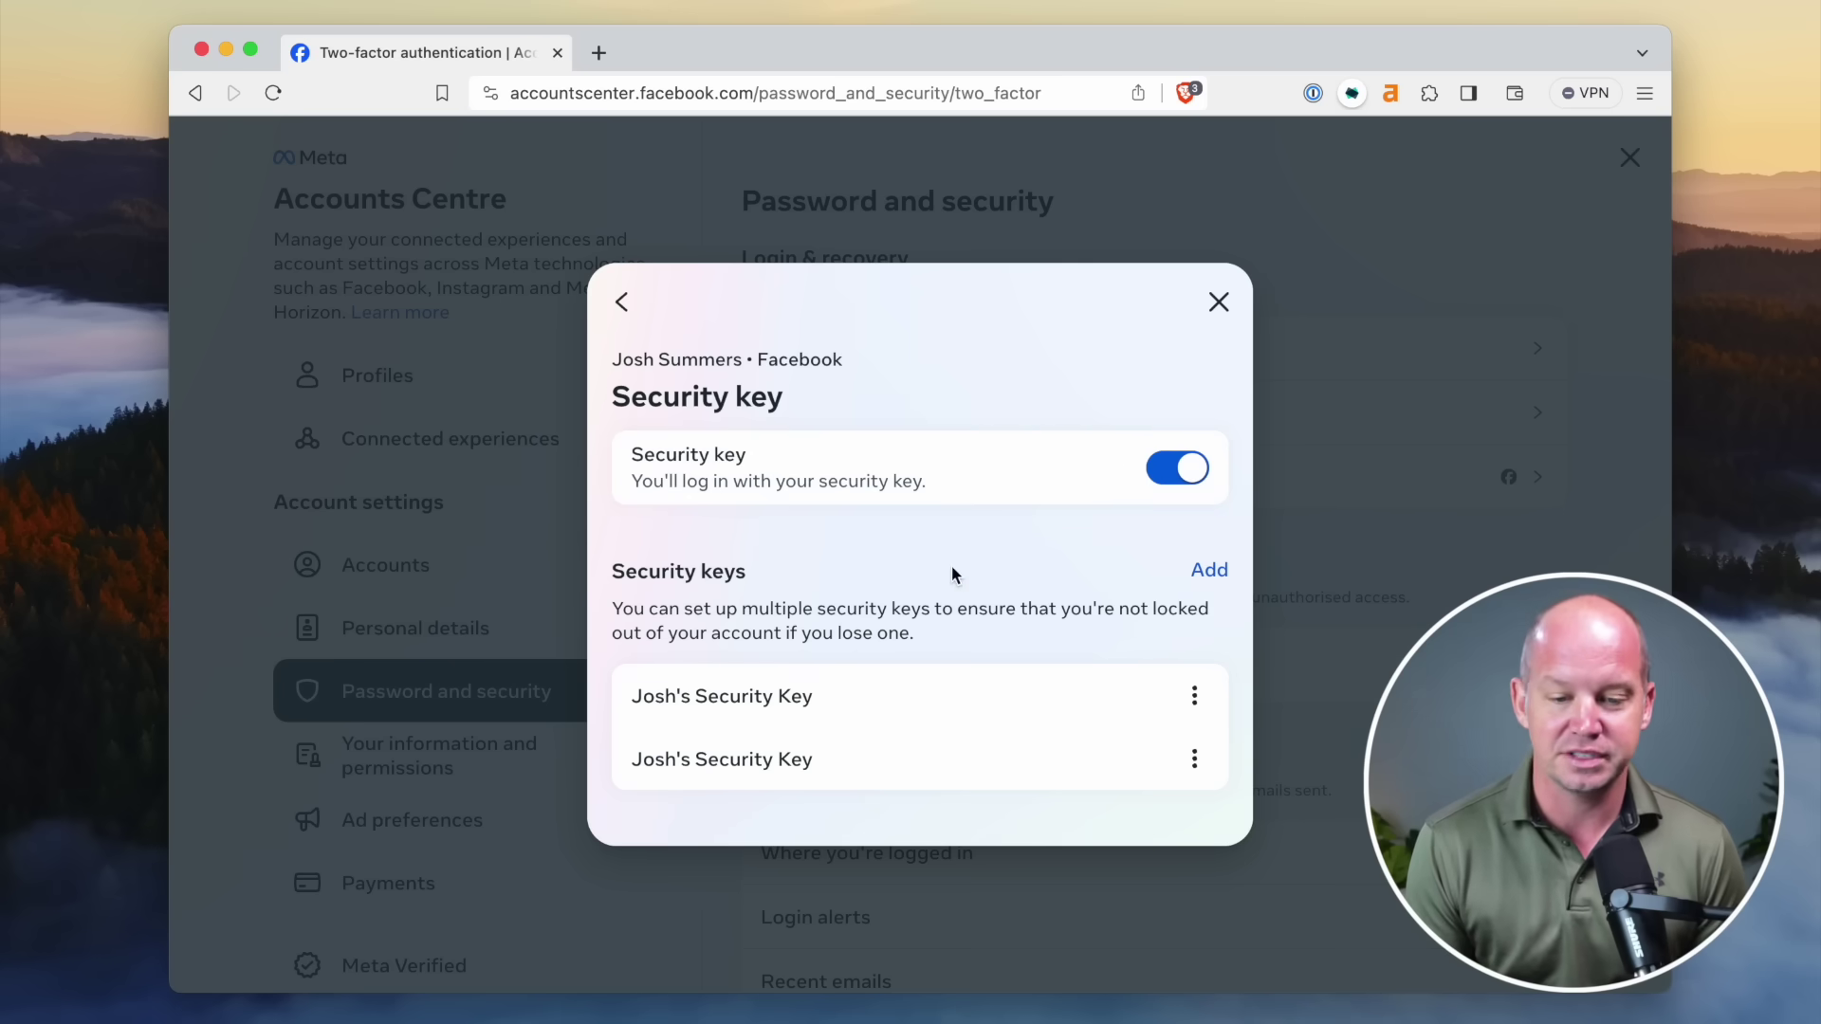
click(1210, 571)
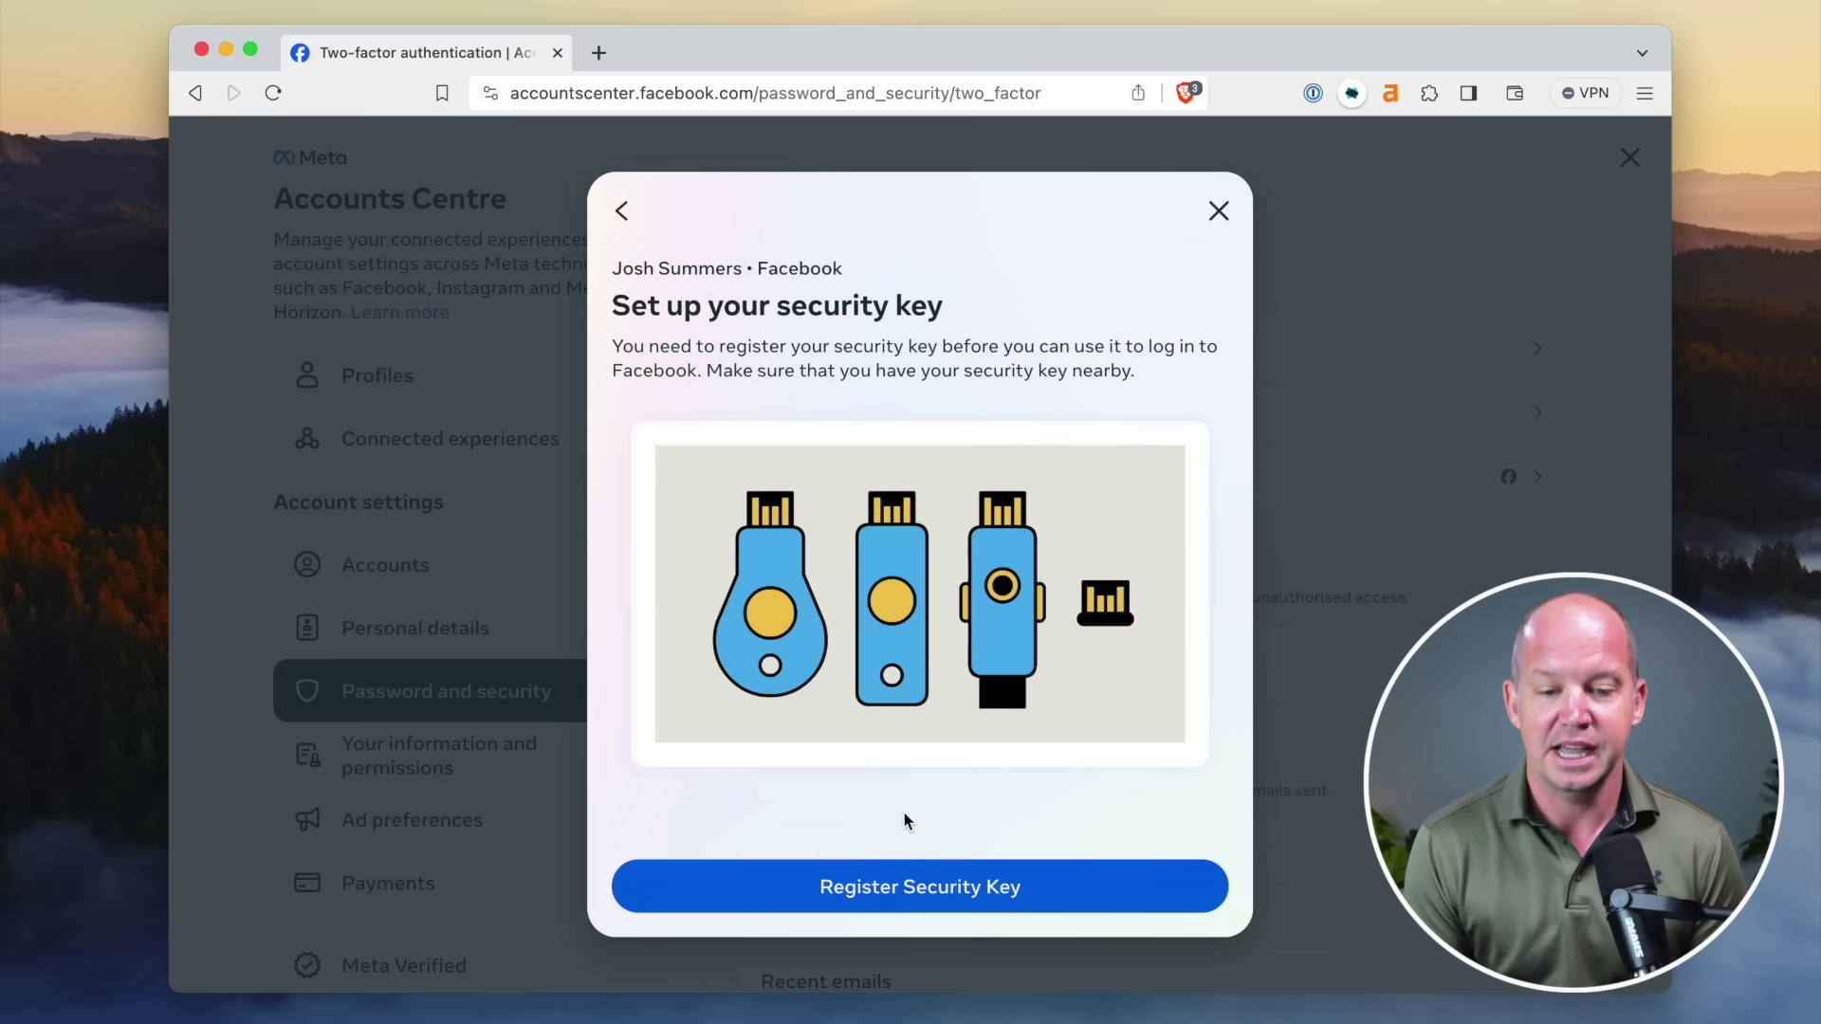
click(875, 886)
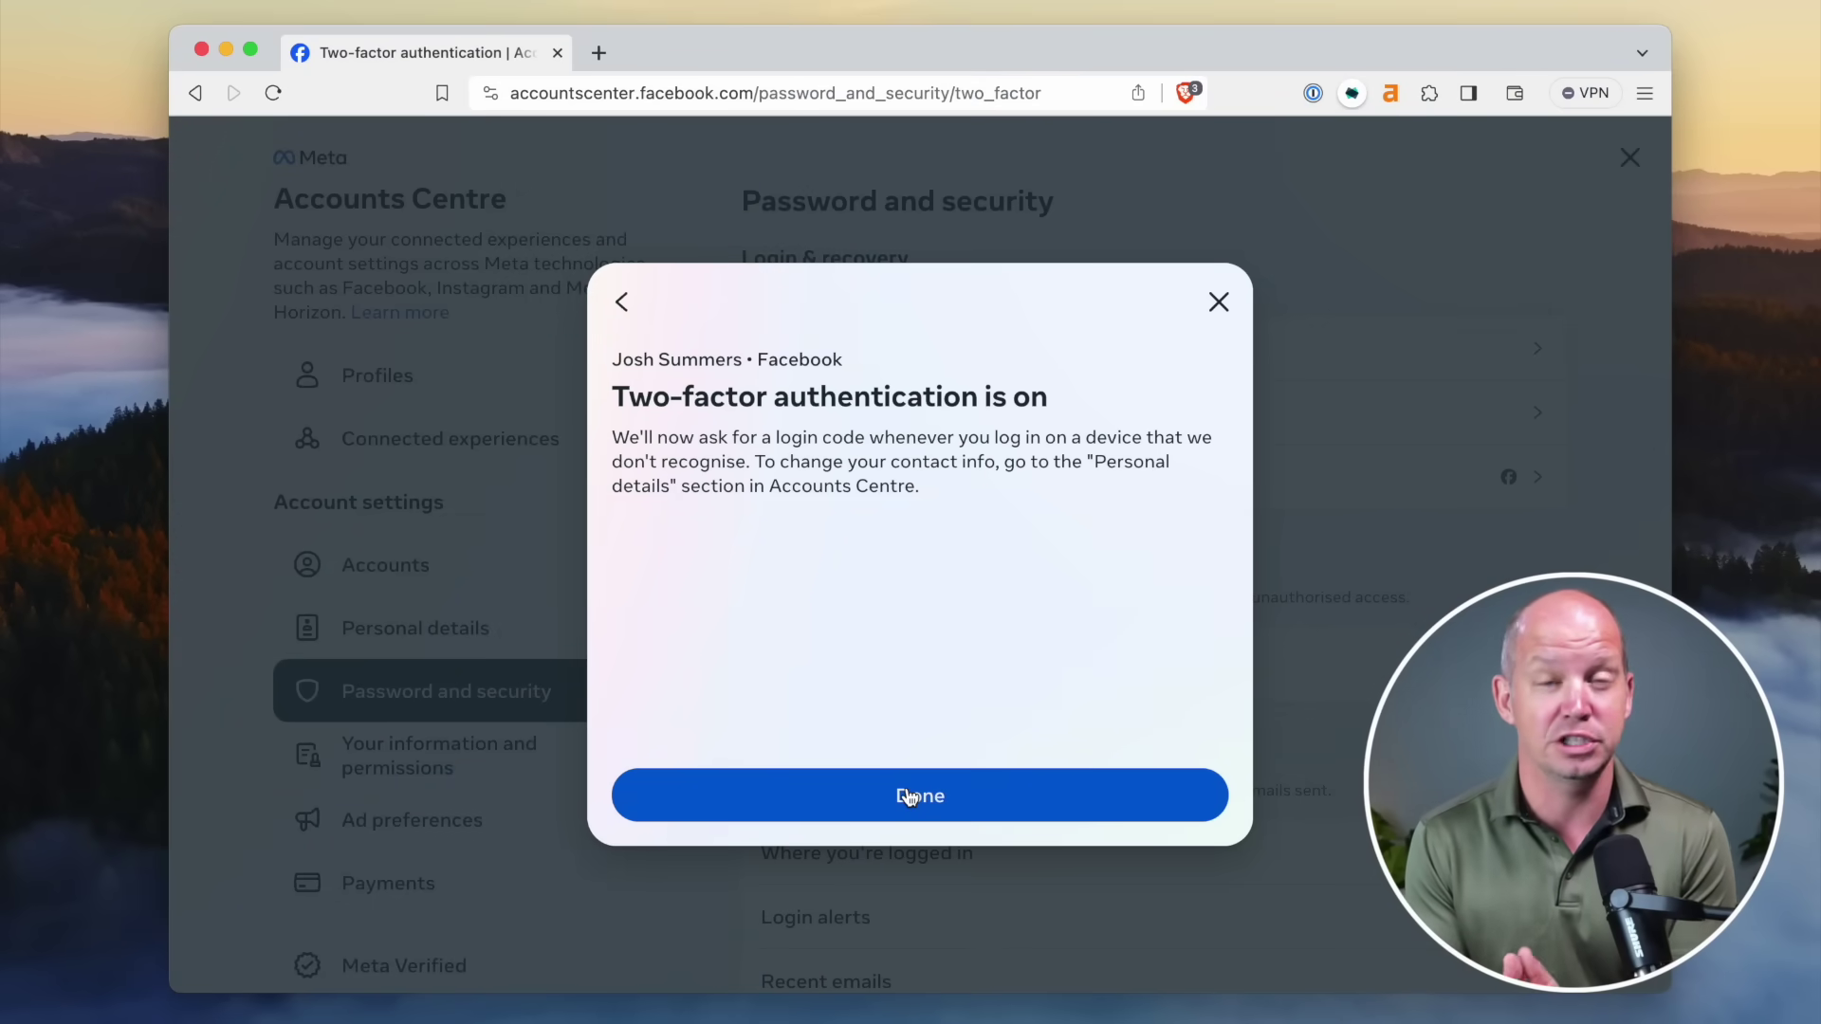
click(908, 797)
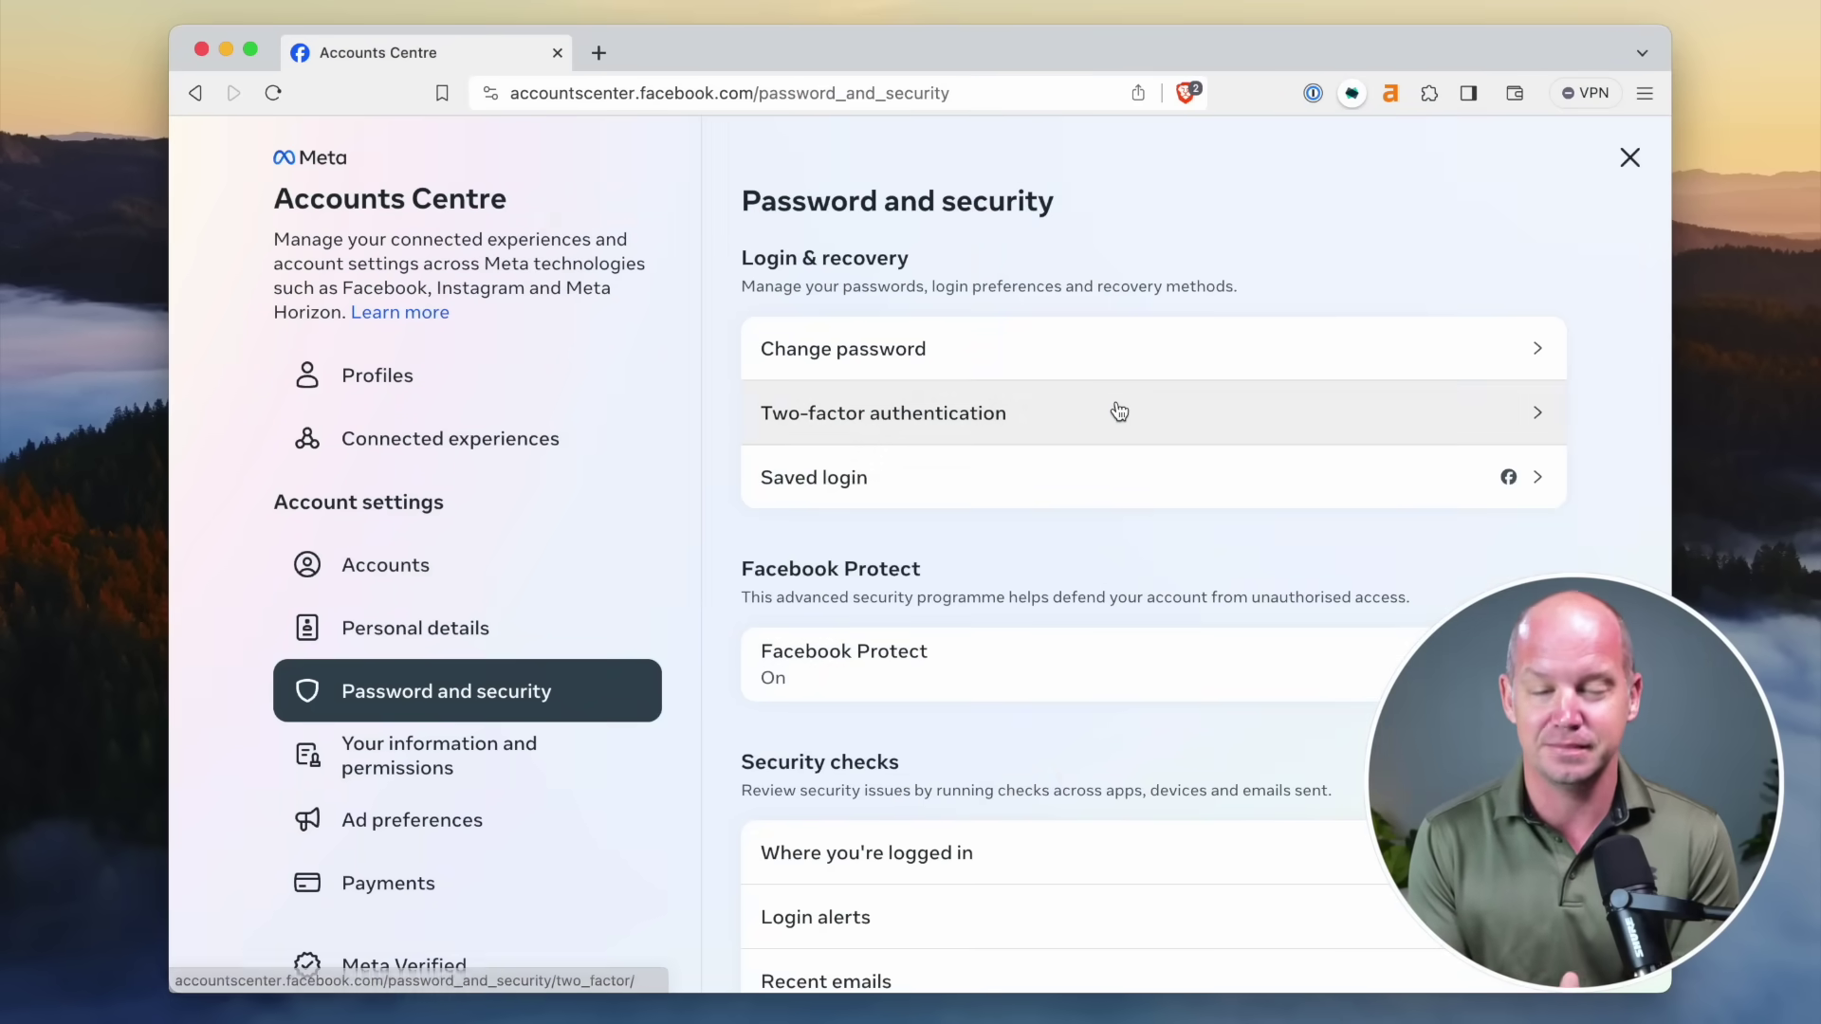
click(1119, 410)
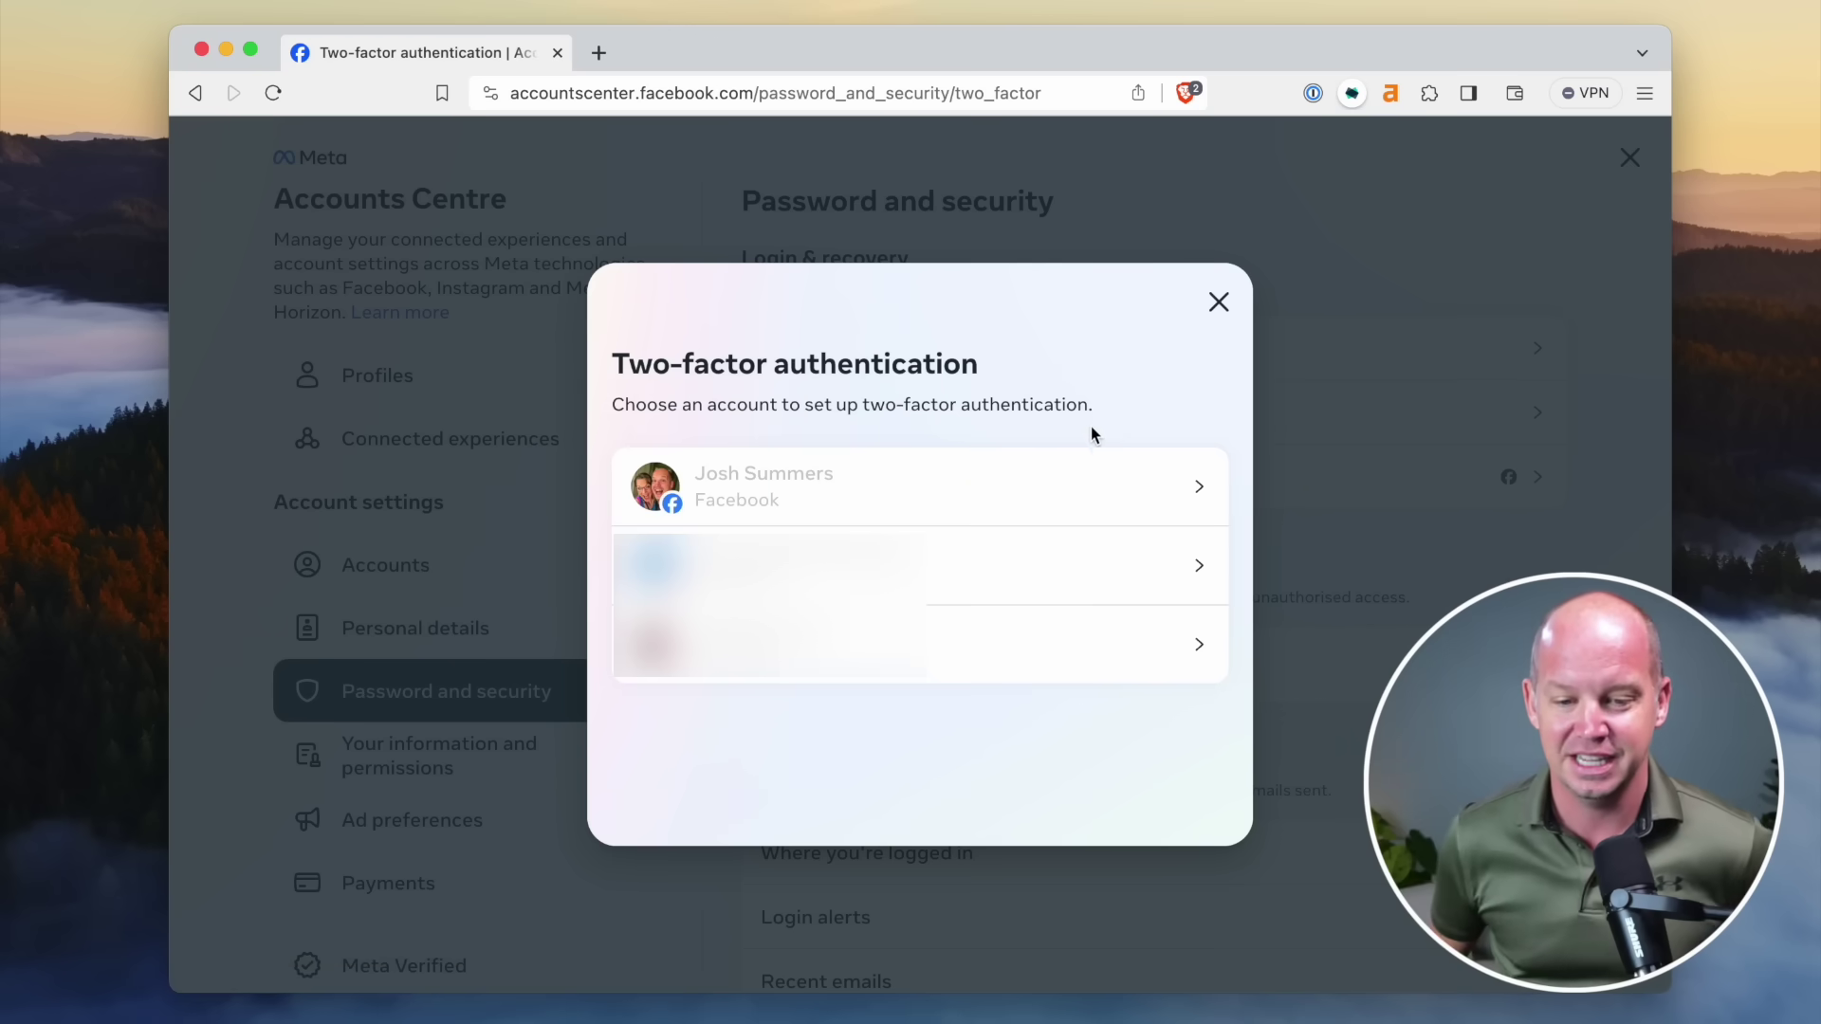
Review the registered security keys, opening Rename on the first key and cancelling.
click(1050, 489)
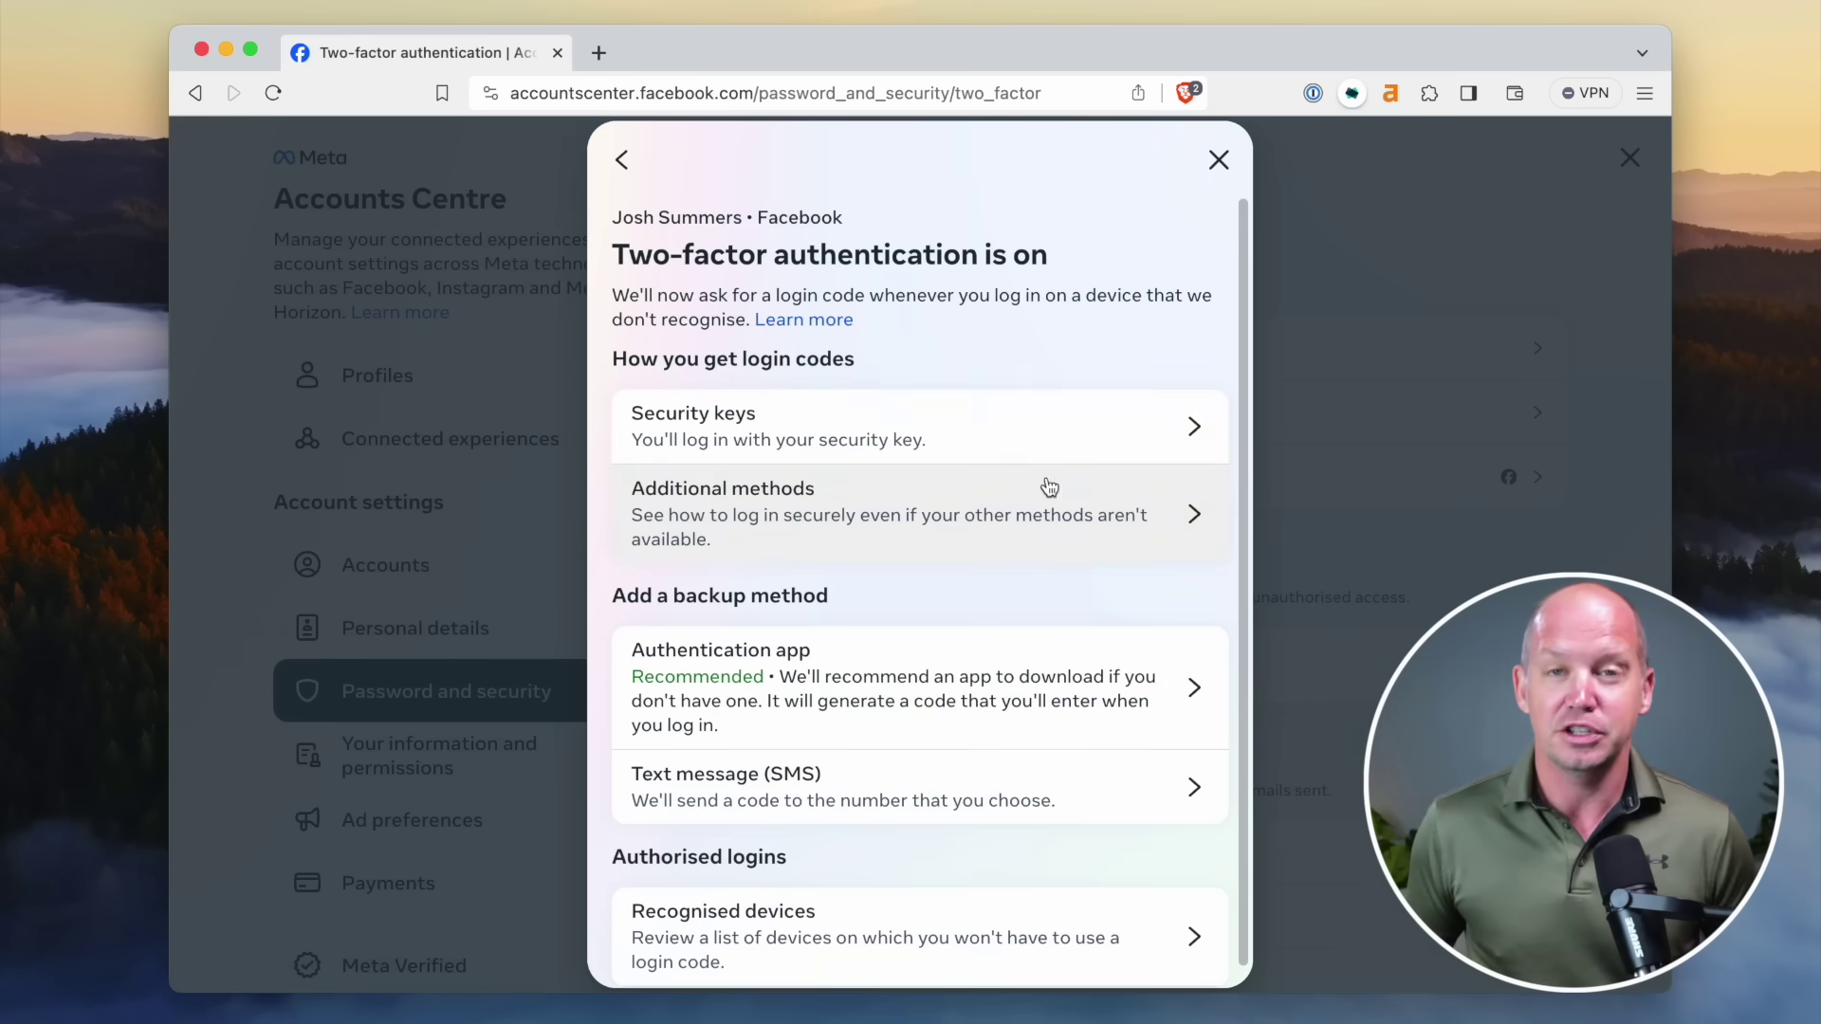
click(1017, 435)
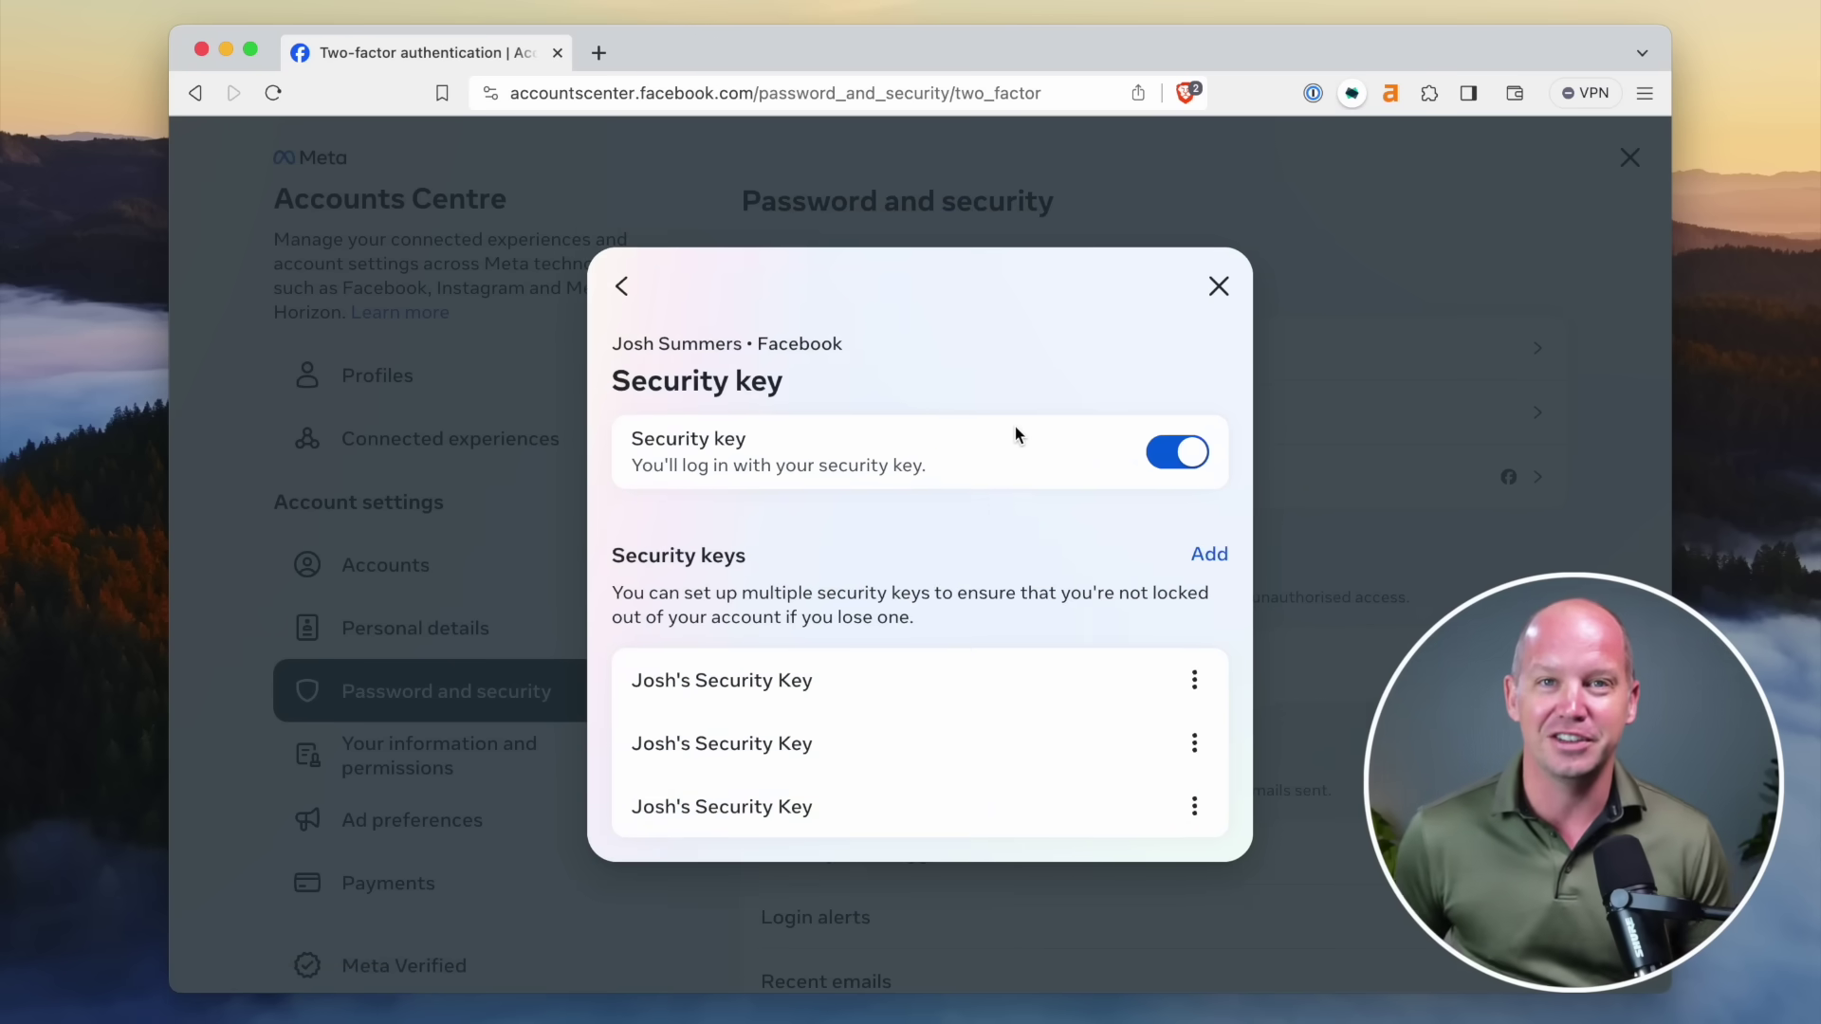
click(1192, 681)
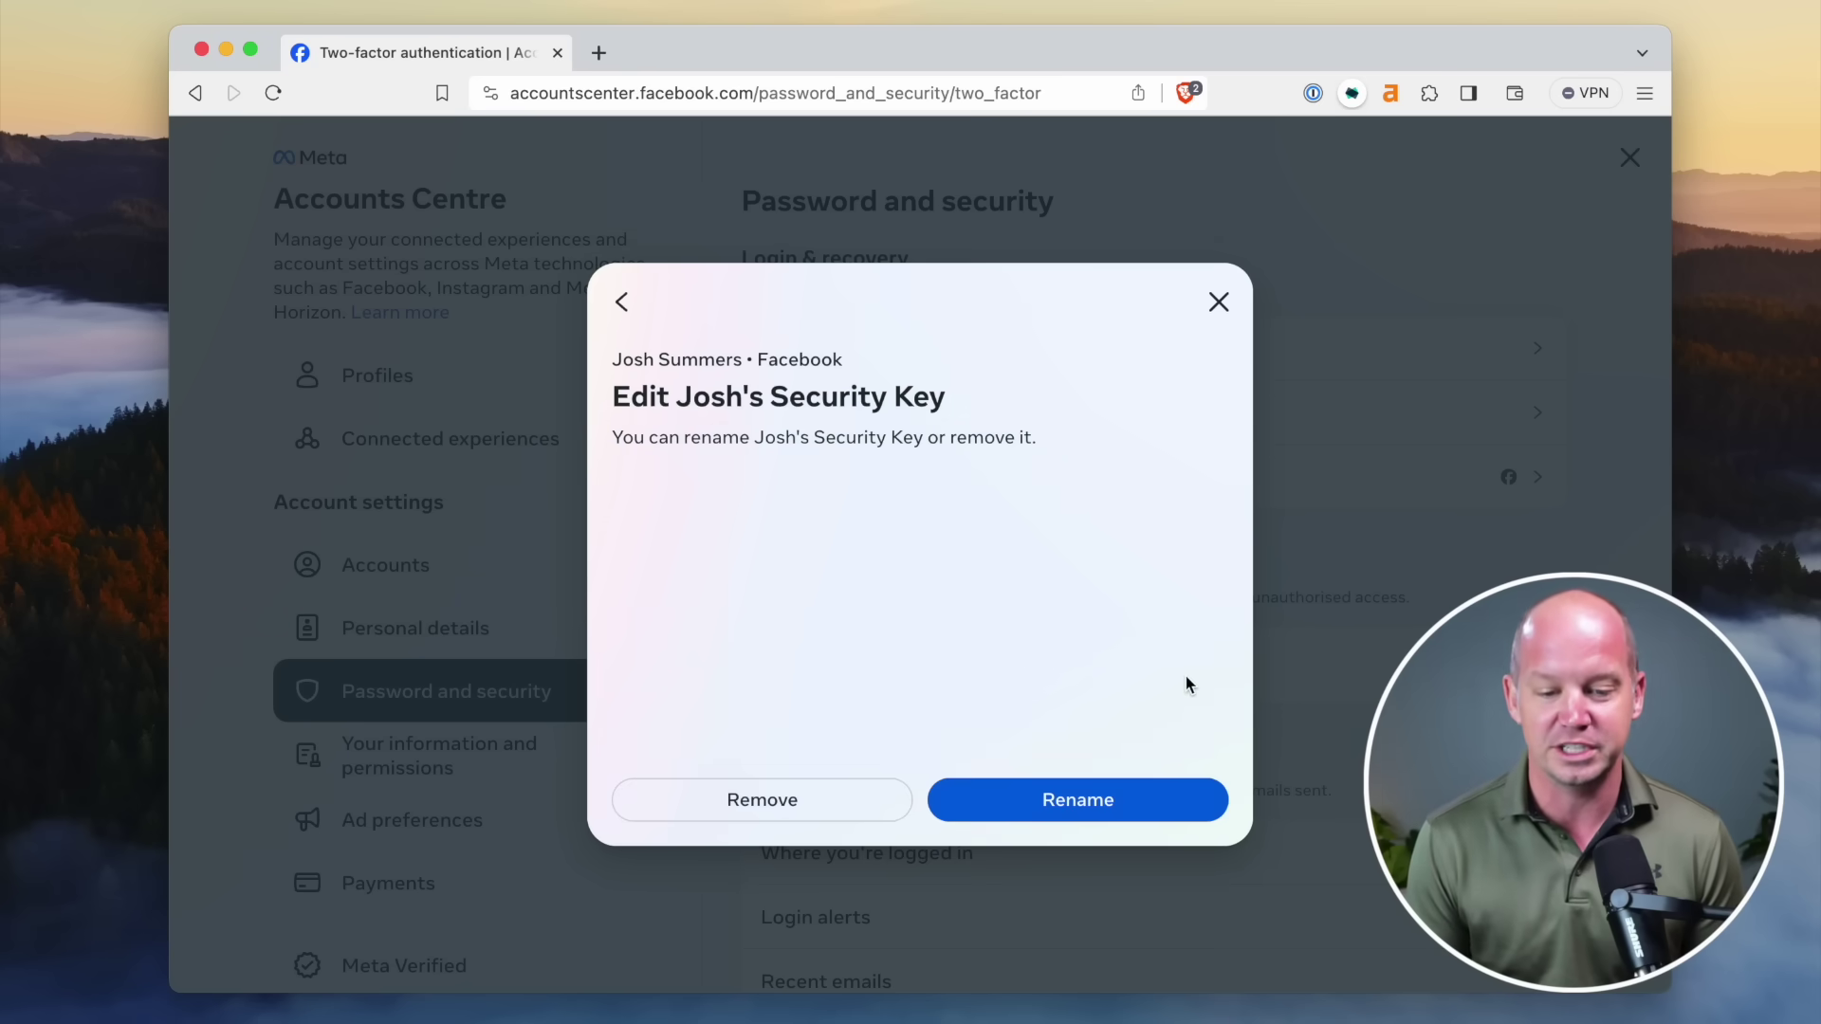
click(1048, 797)
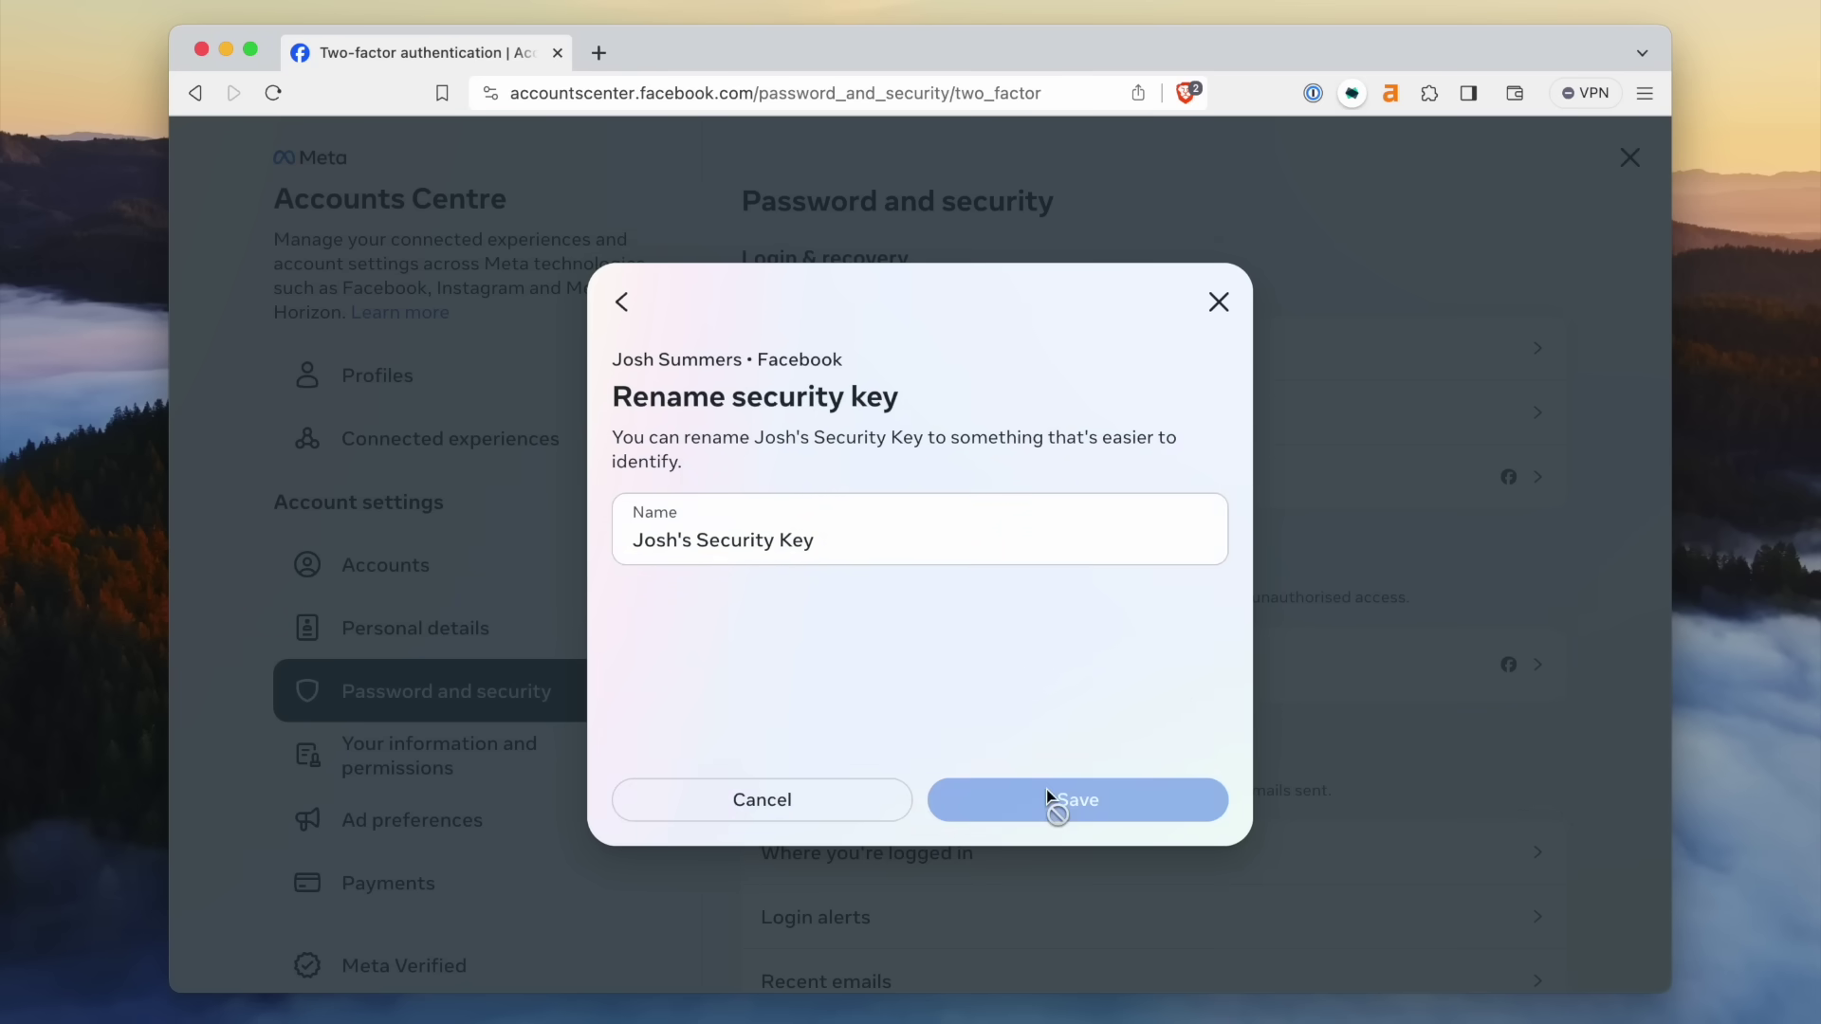
click(817, 801)
click(623, 304)
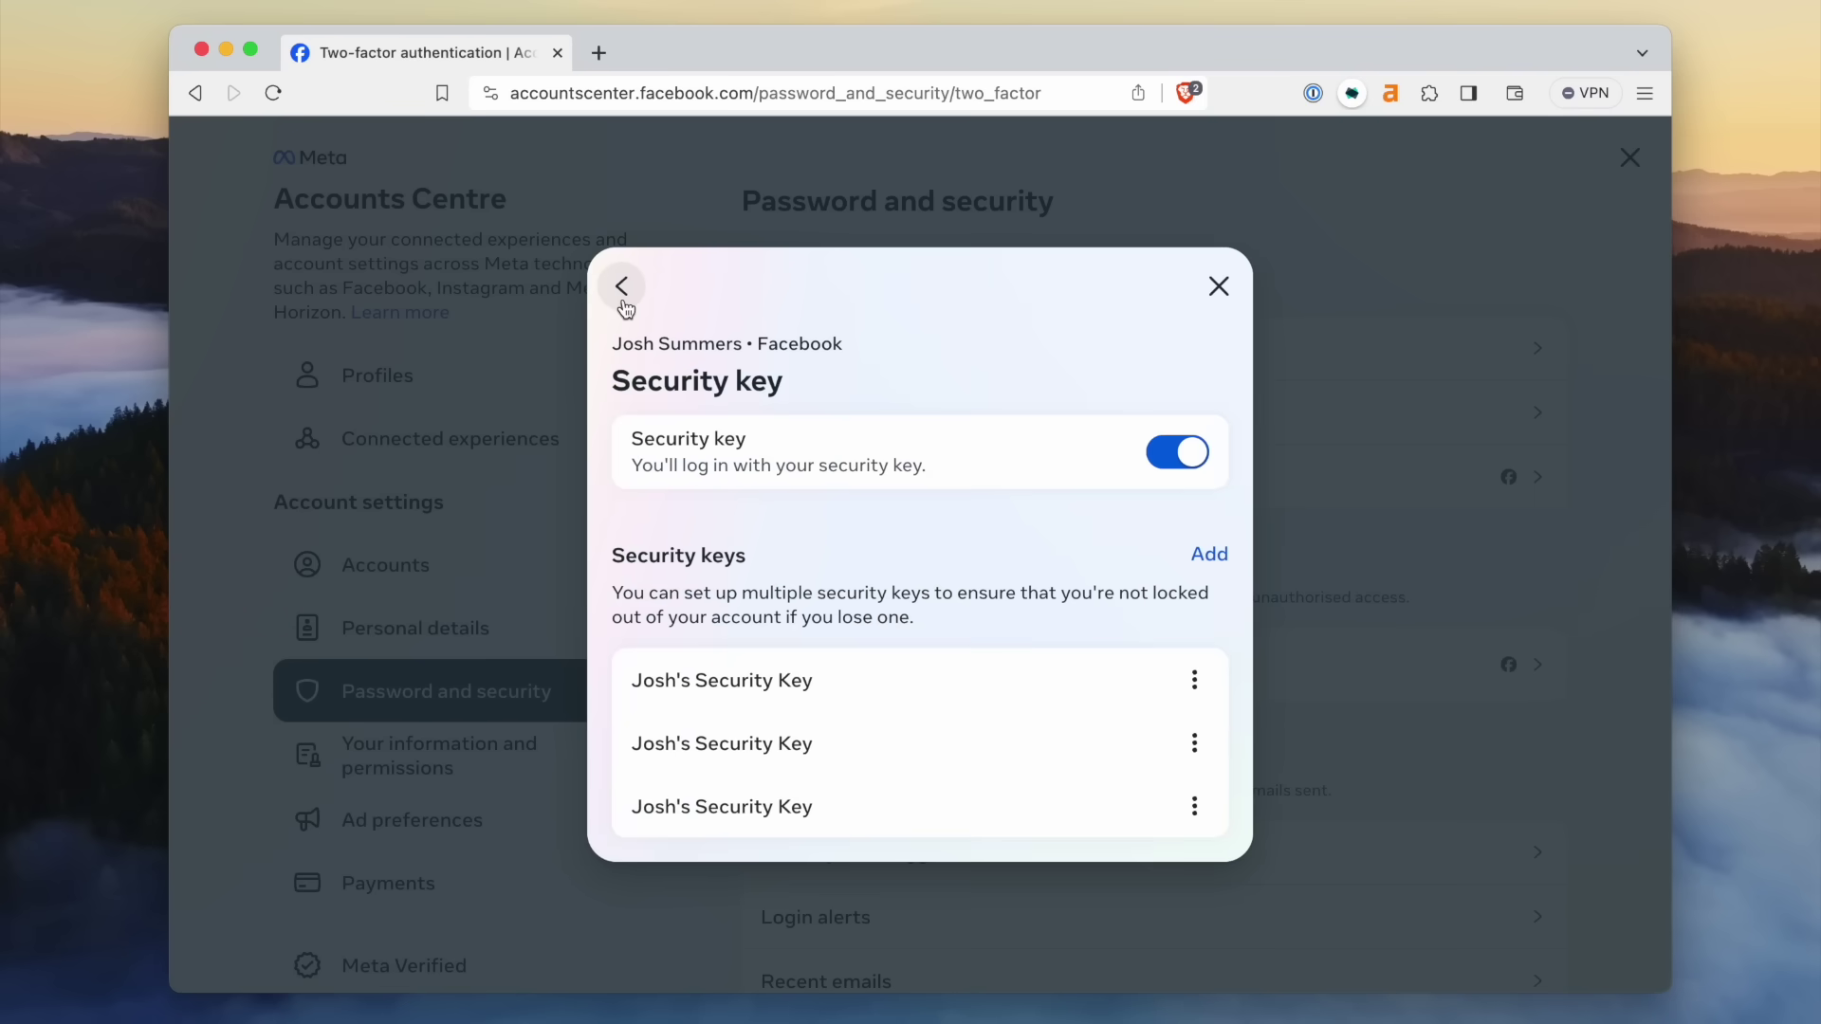
click(623, 302)
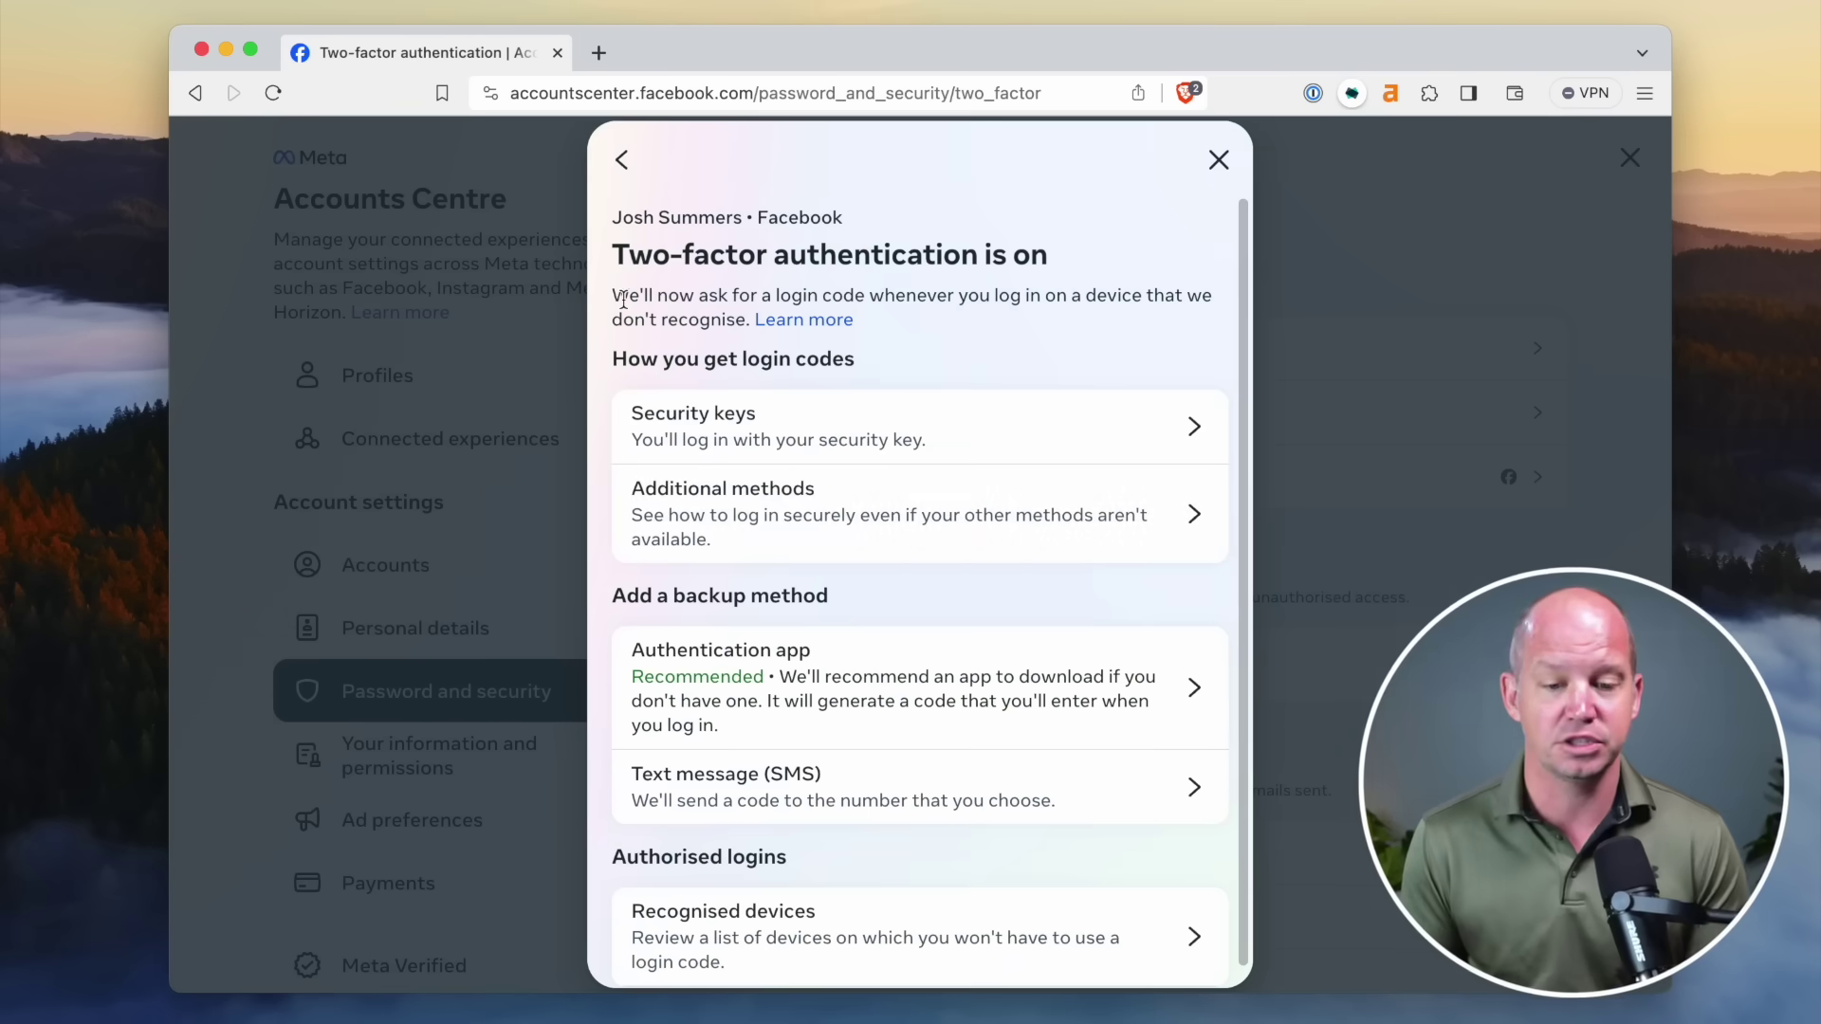
Check the Additional methods page, scroll the two-factor overview, and close the dialog.
click(780, 510)
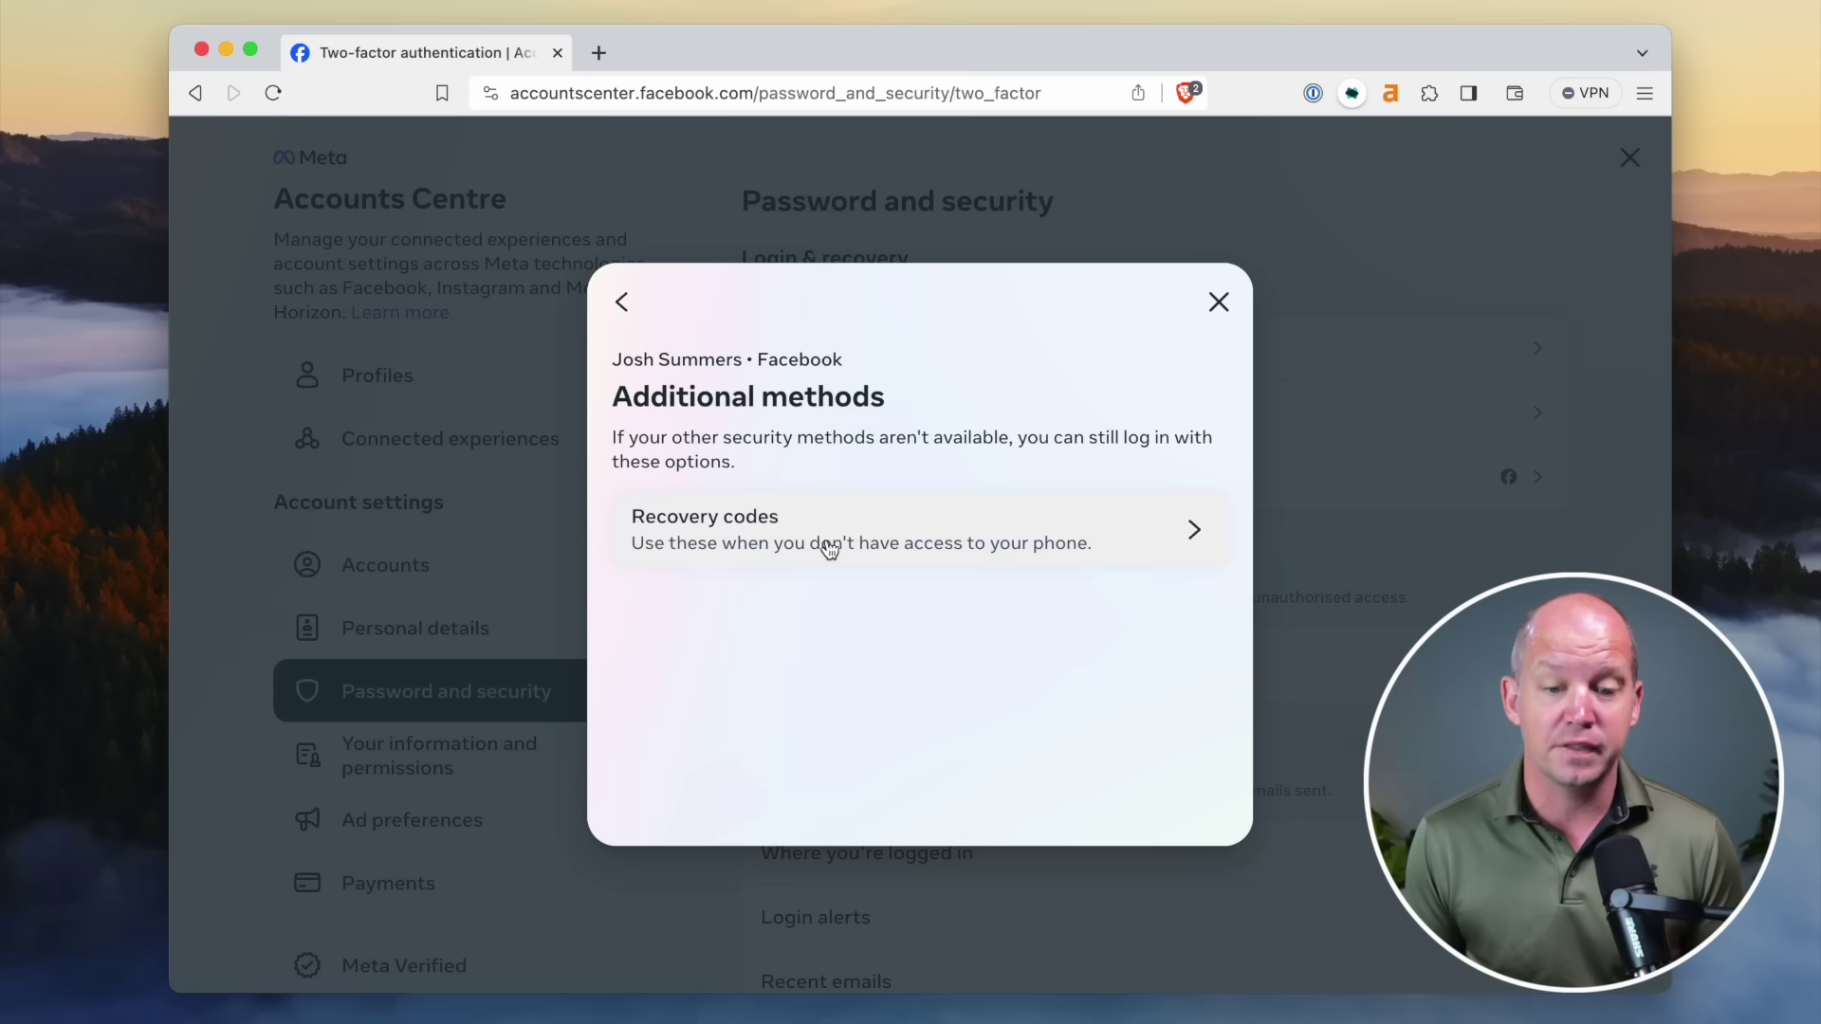
click(623, 302)
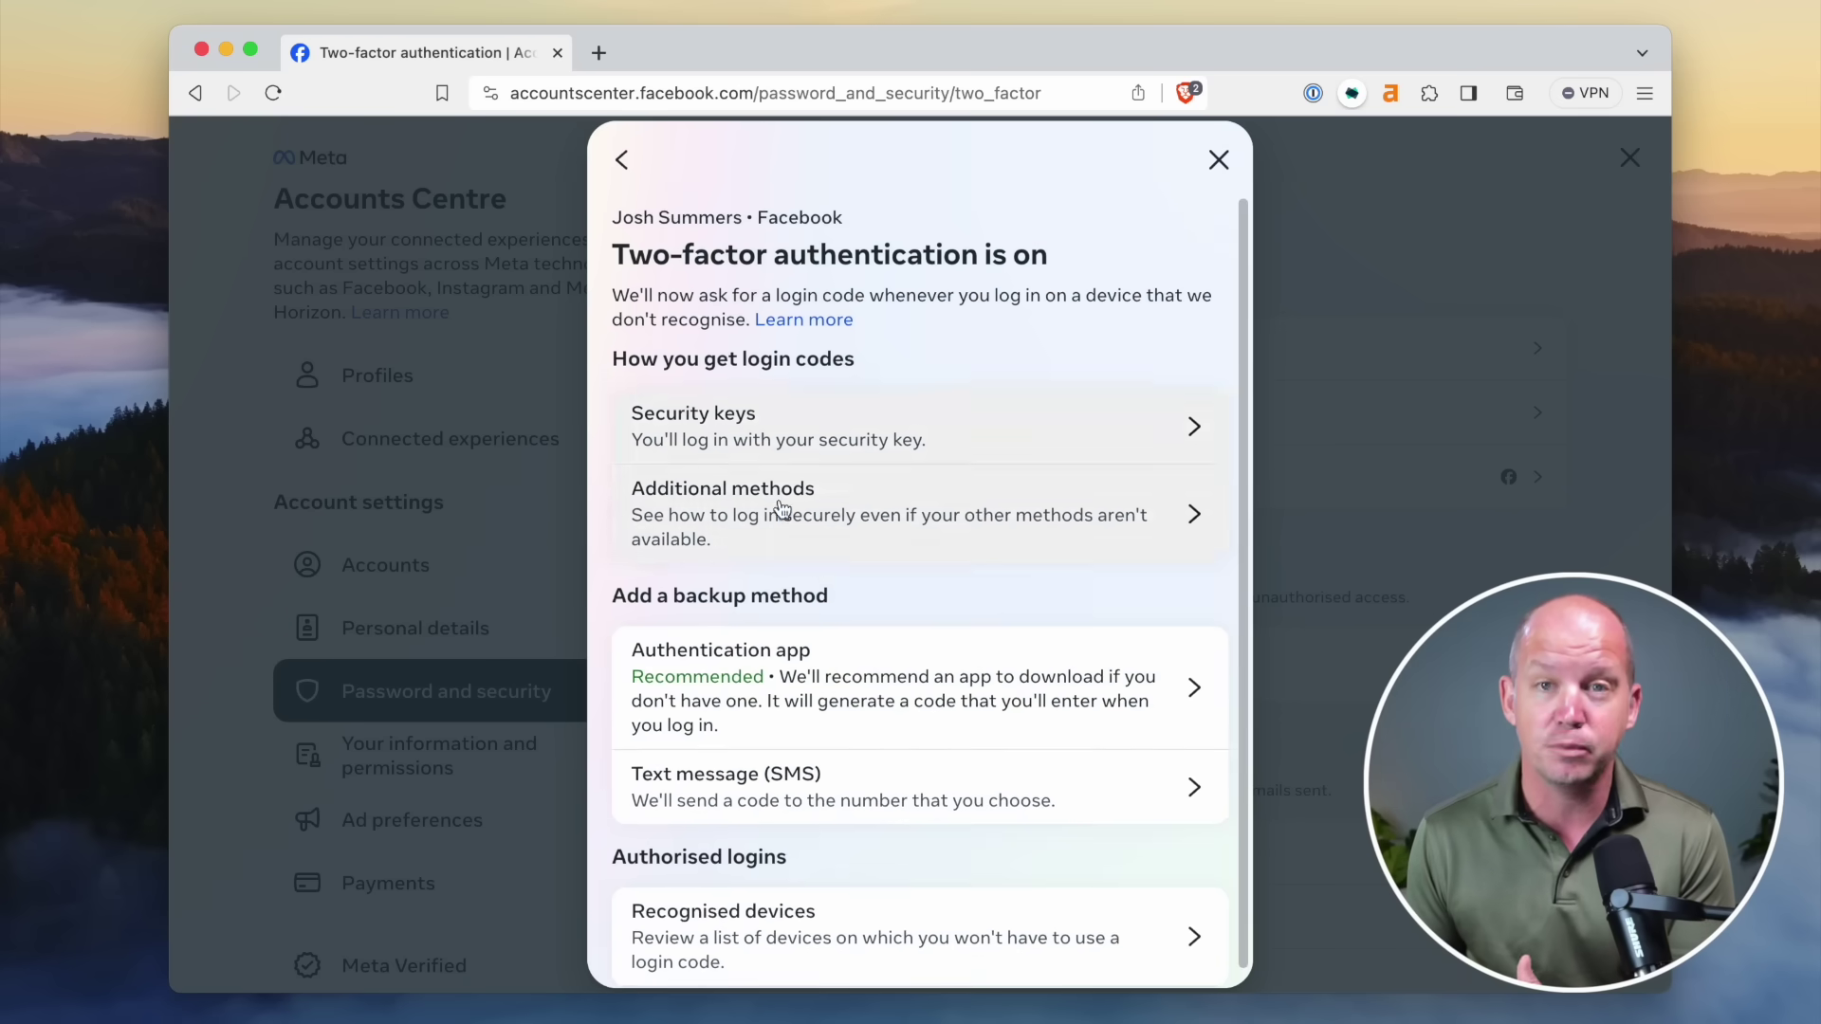
scroll(821, 566, down, 1)
scroll(821, 567, down, 1)
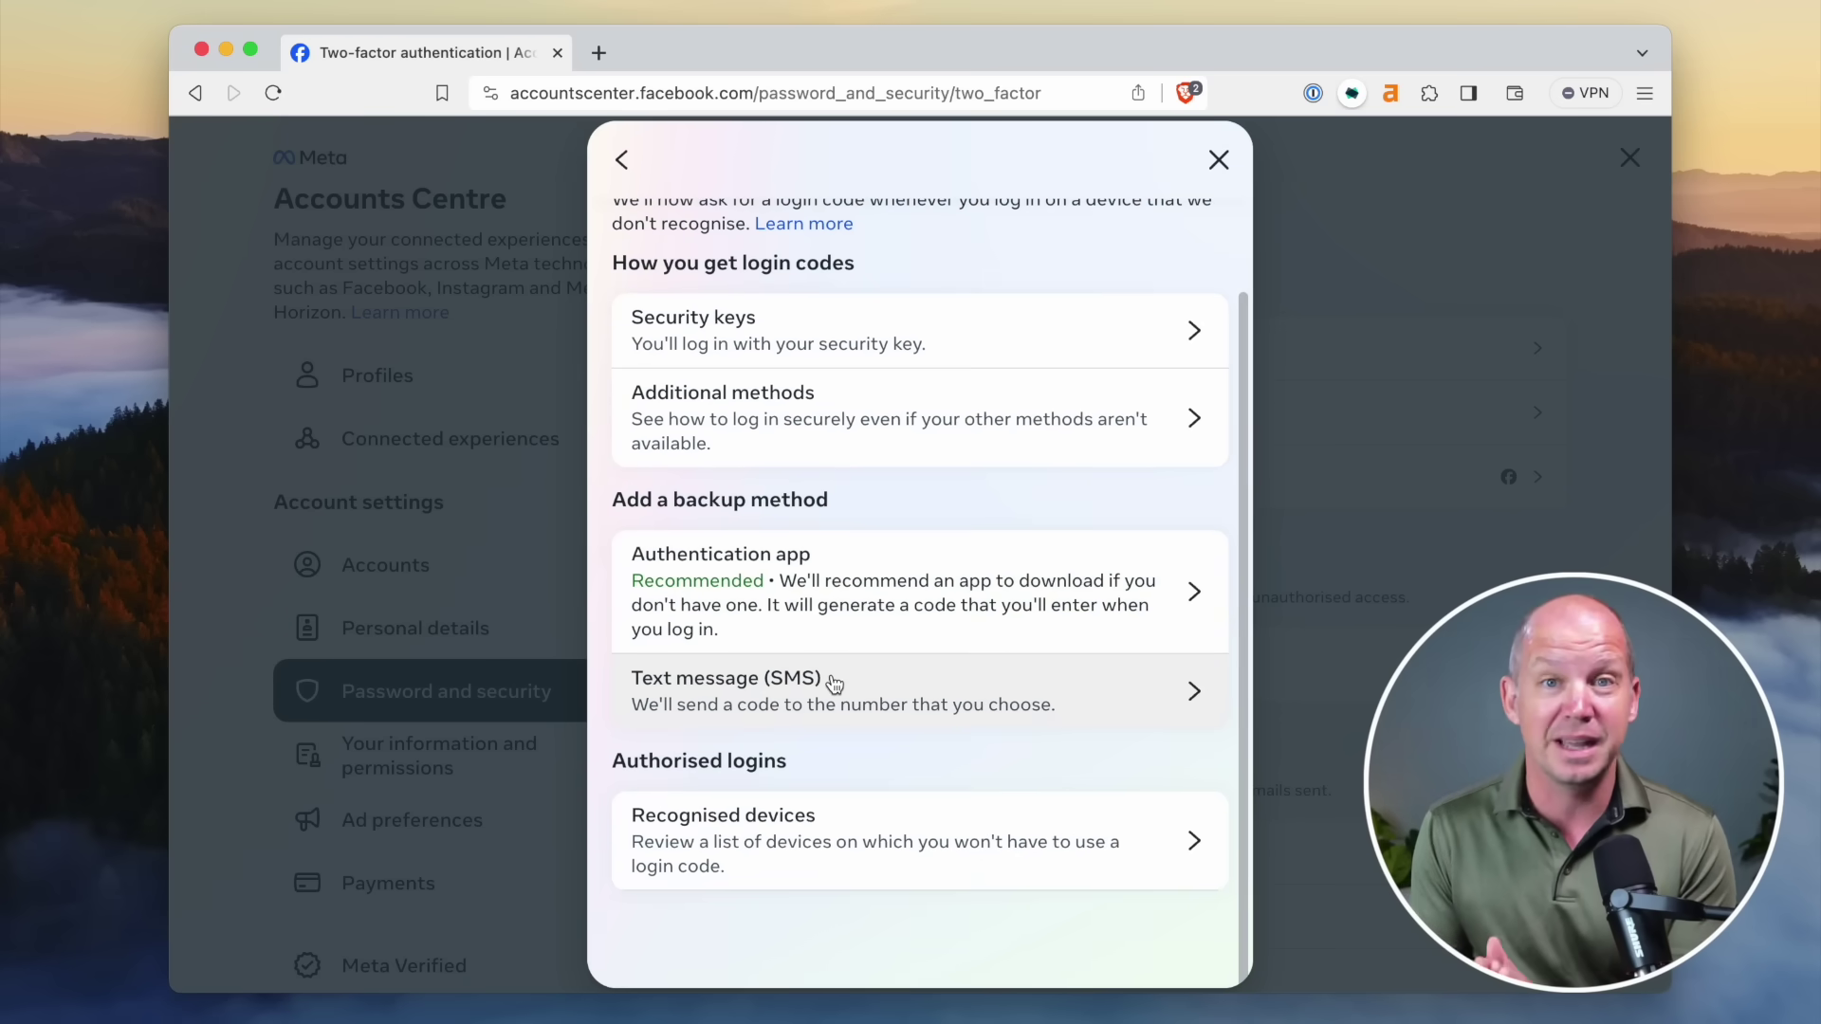
scroll(835, 683, up, 2)
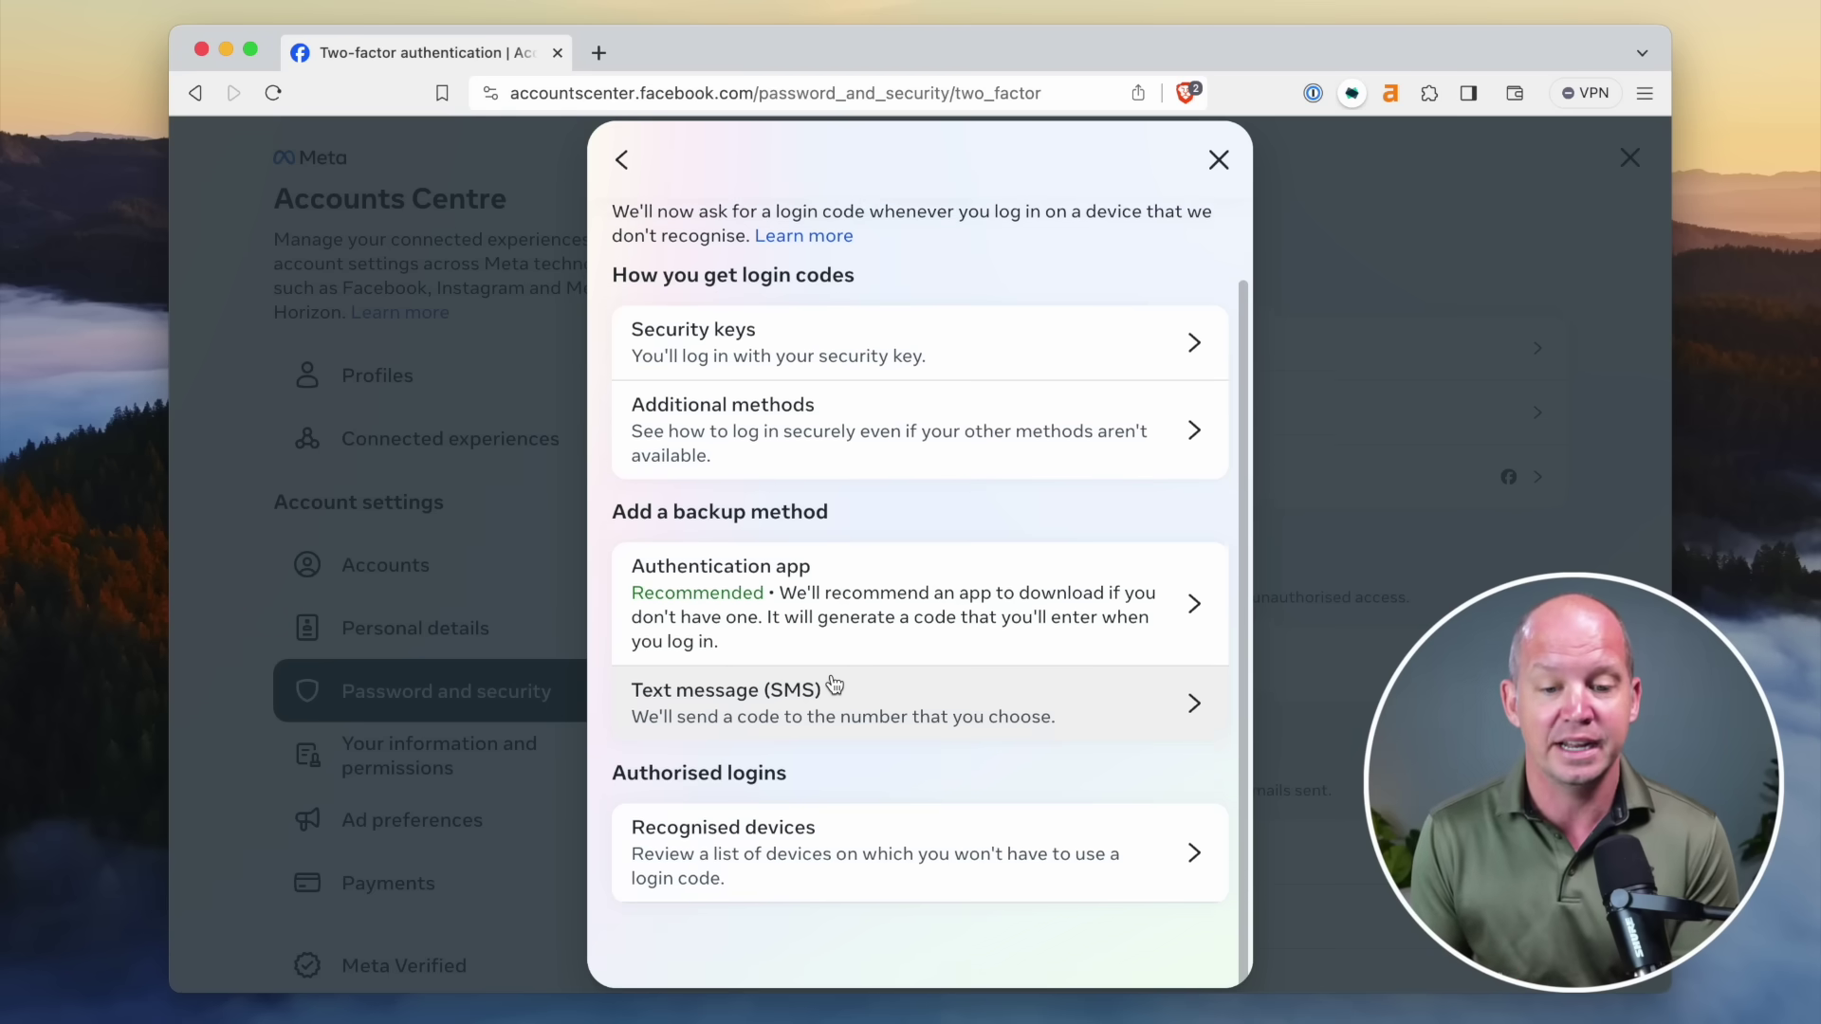
click(1218, 160)
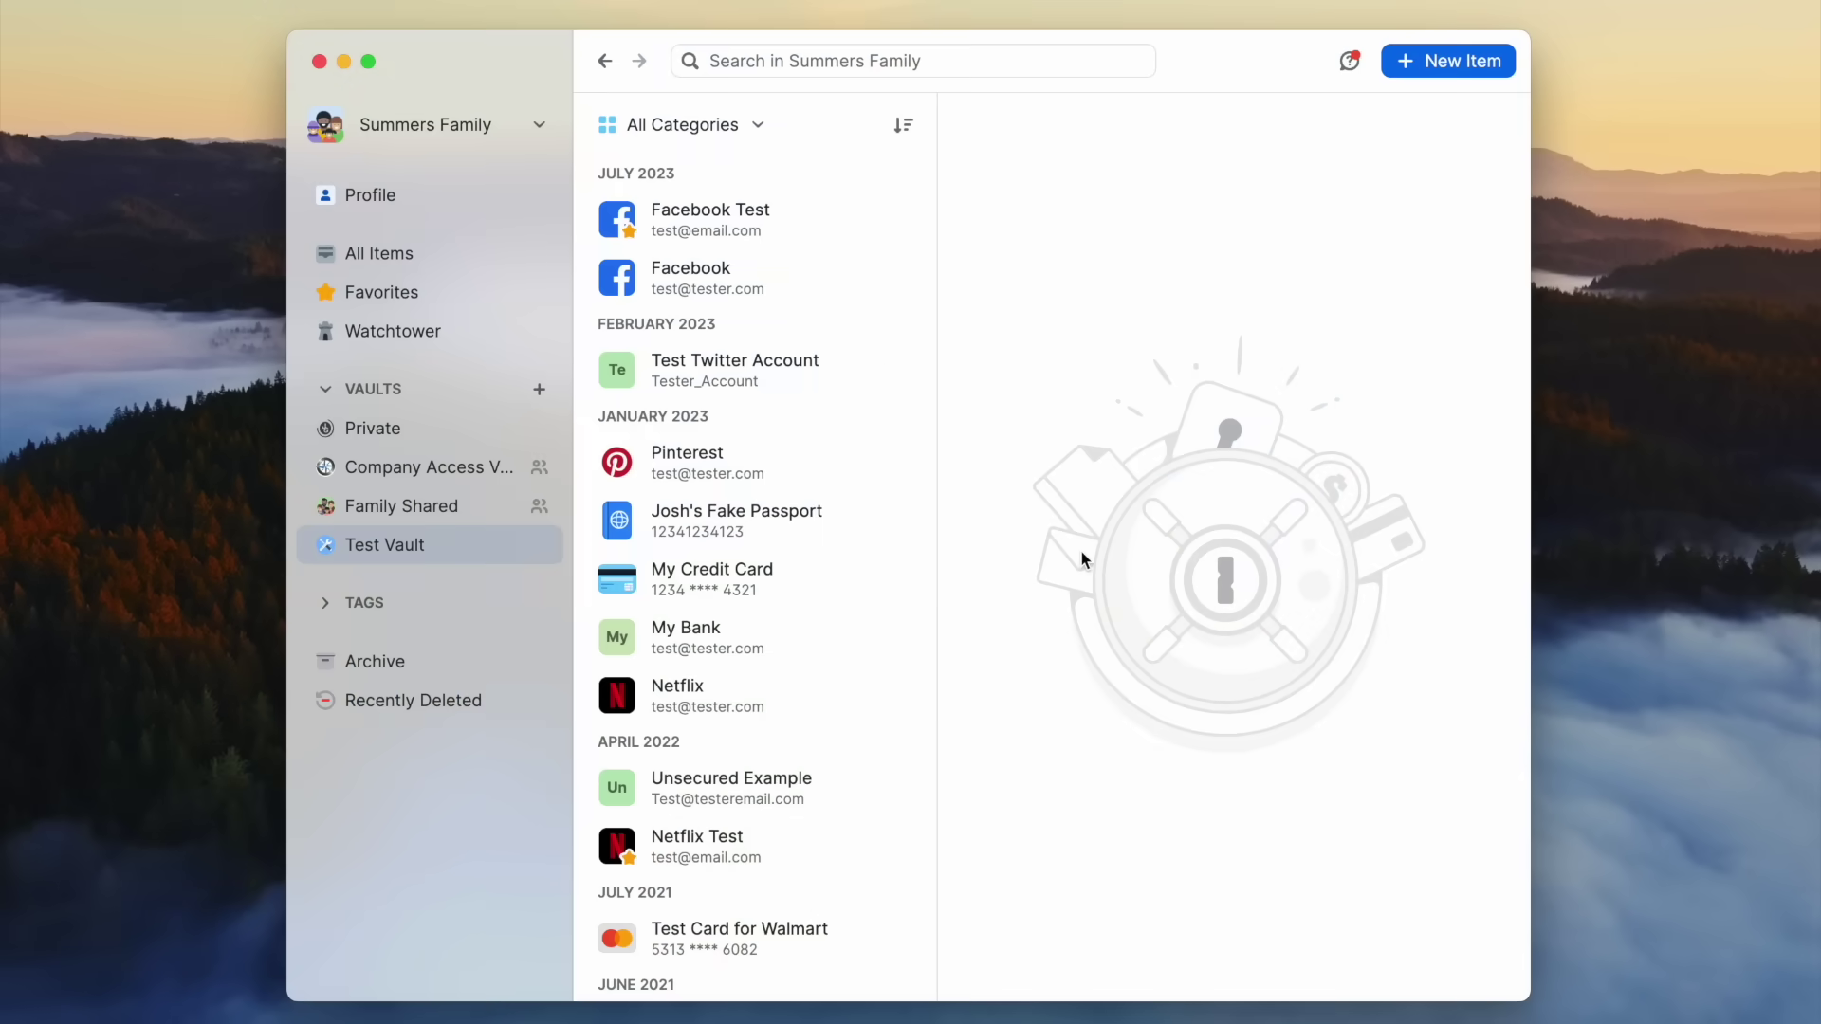
Review 1Password's Security settings pane, leaving Require password at Every week.
click(95, 2)
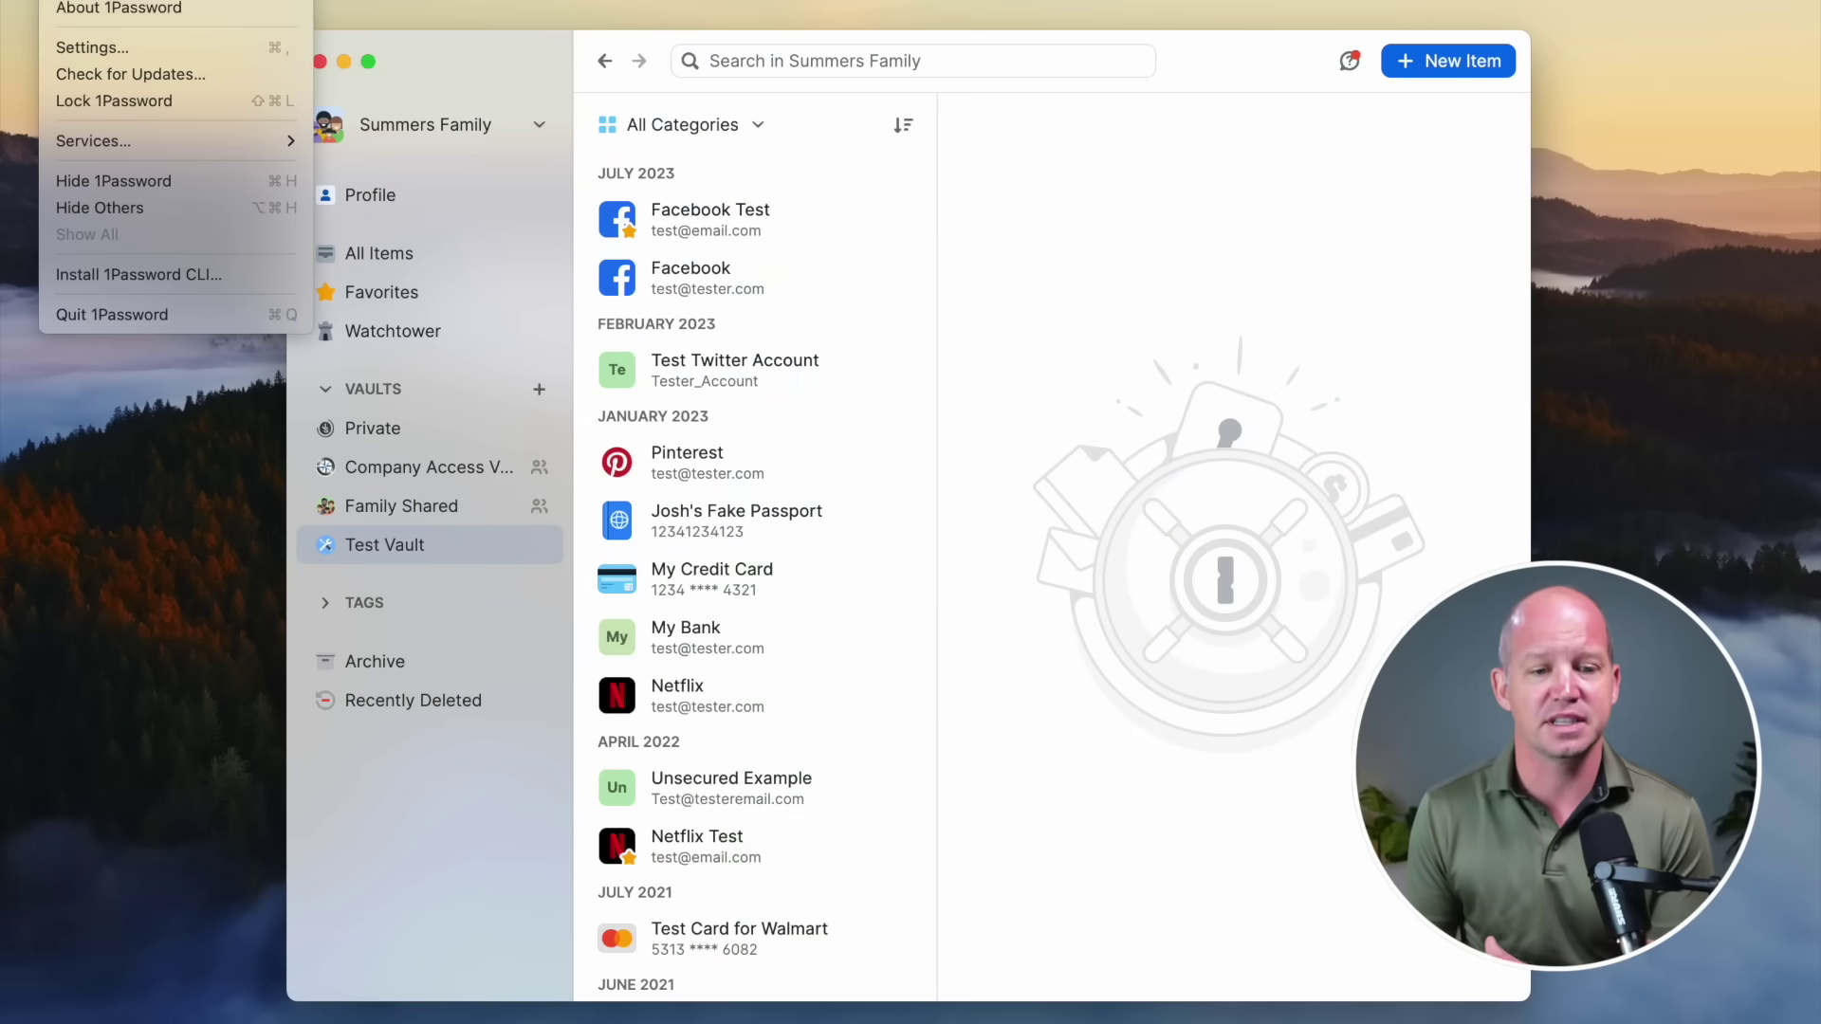
click(99, 50)
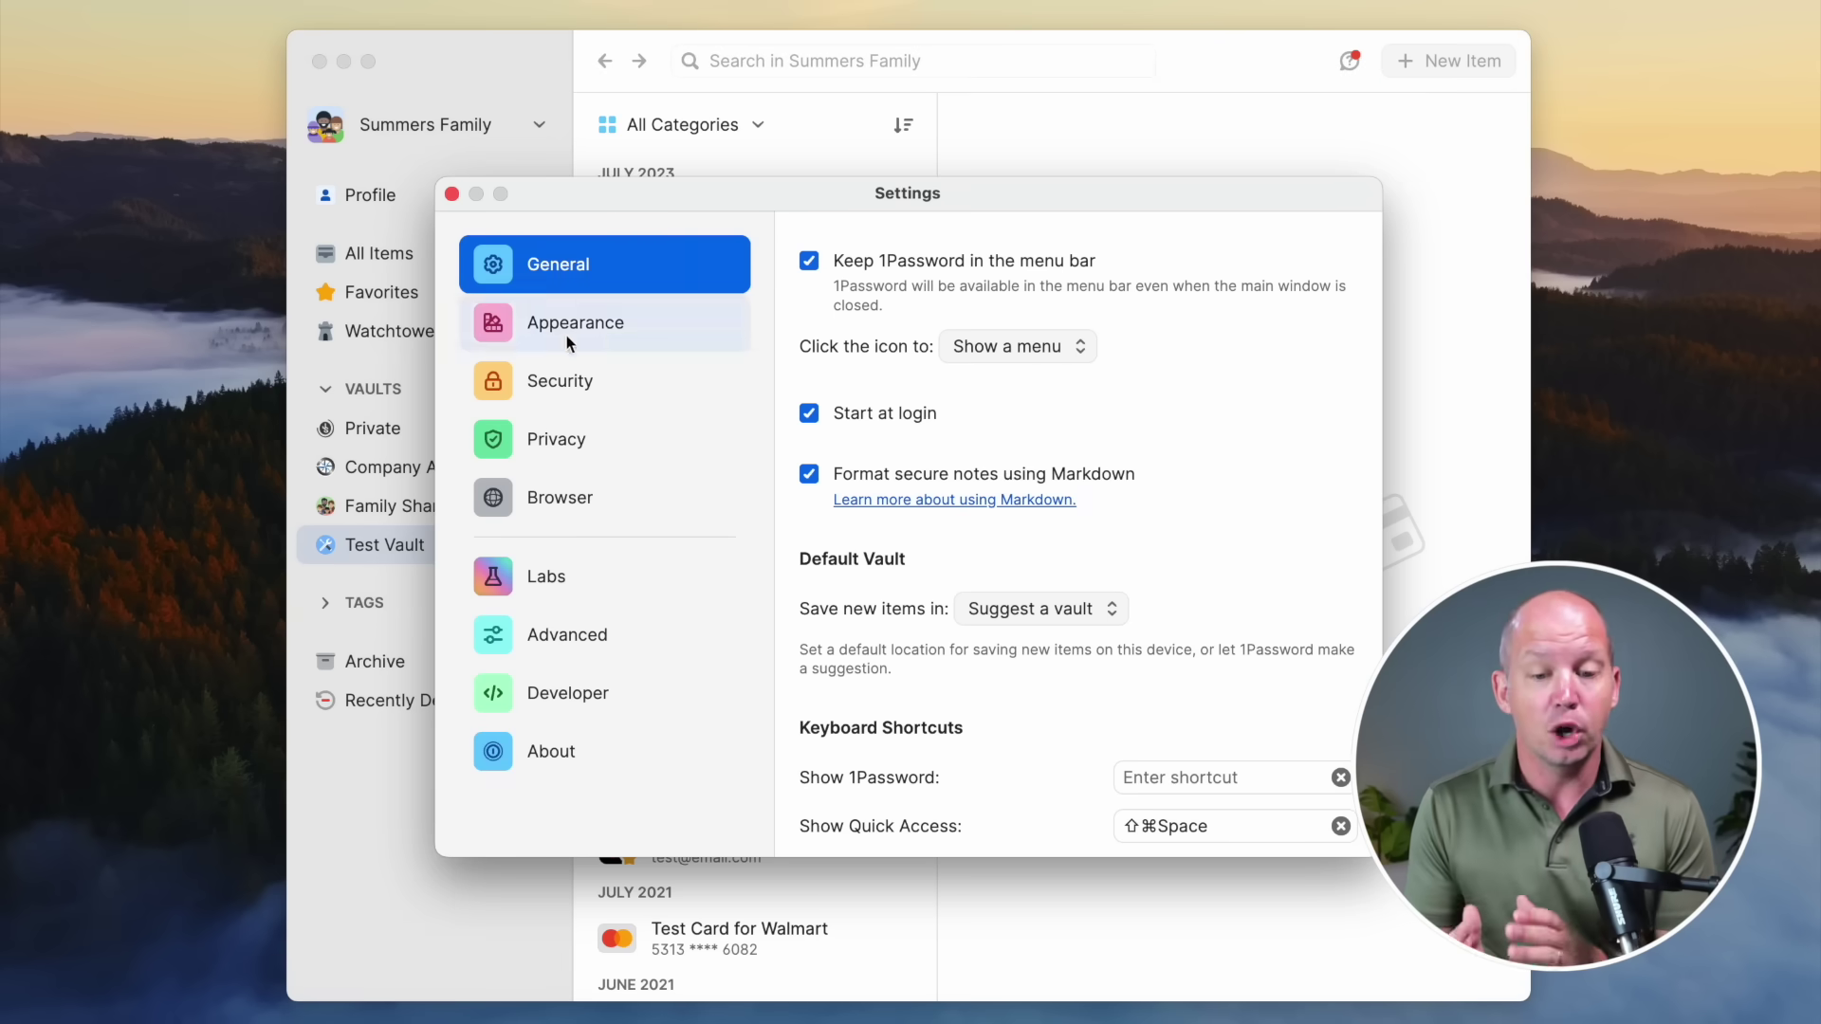
click(566, 380)
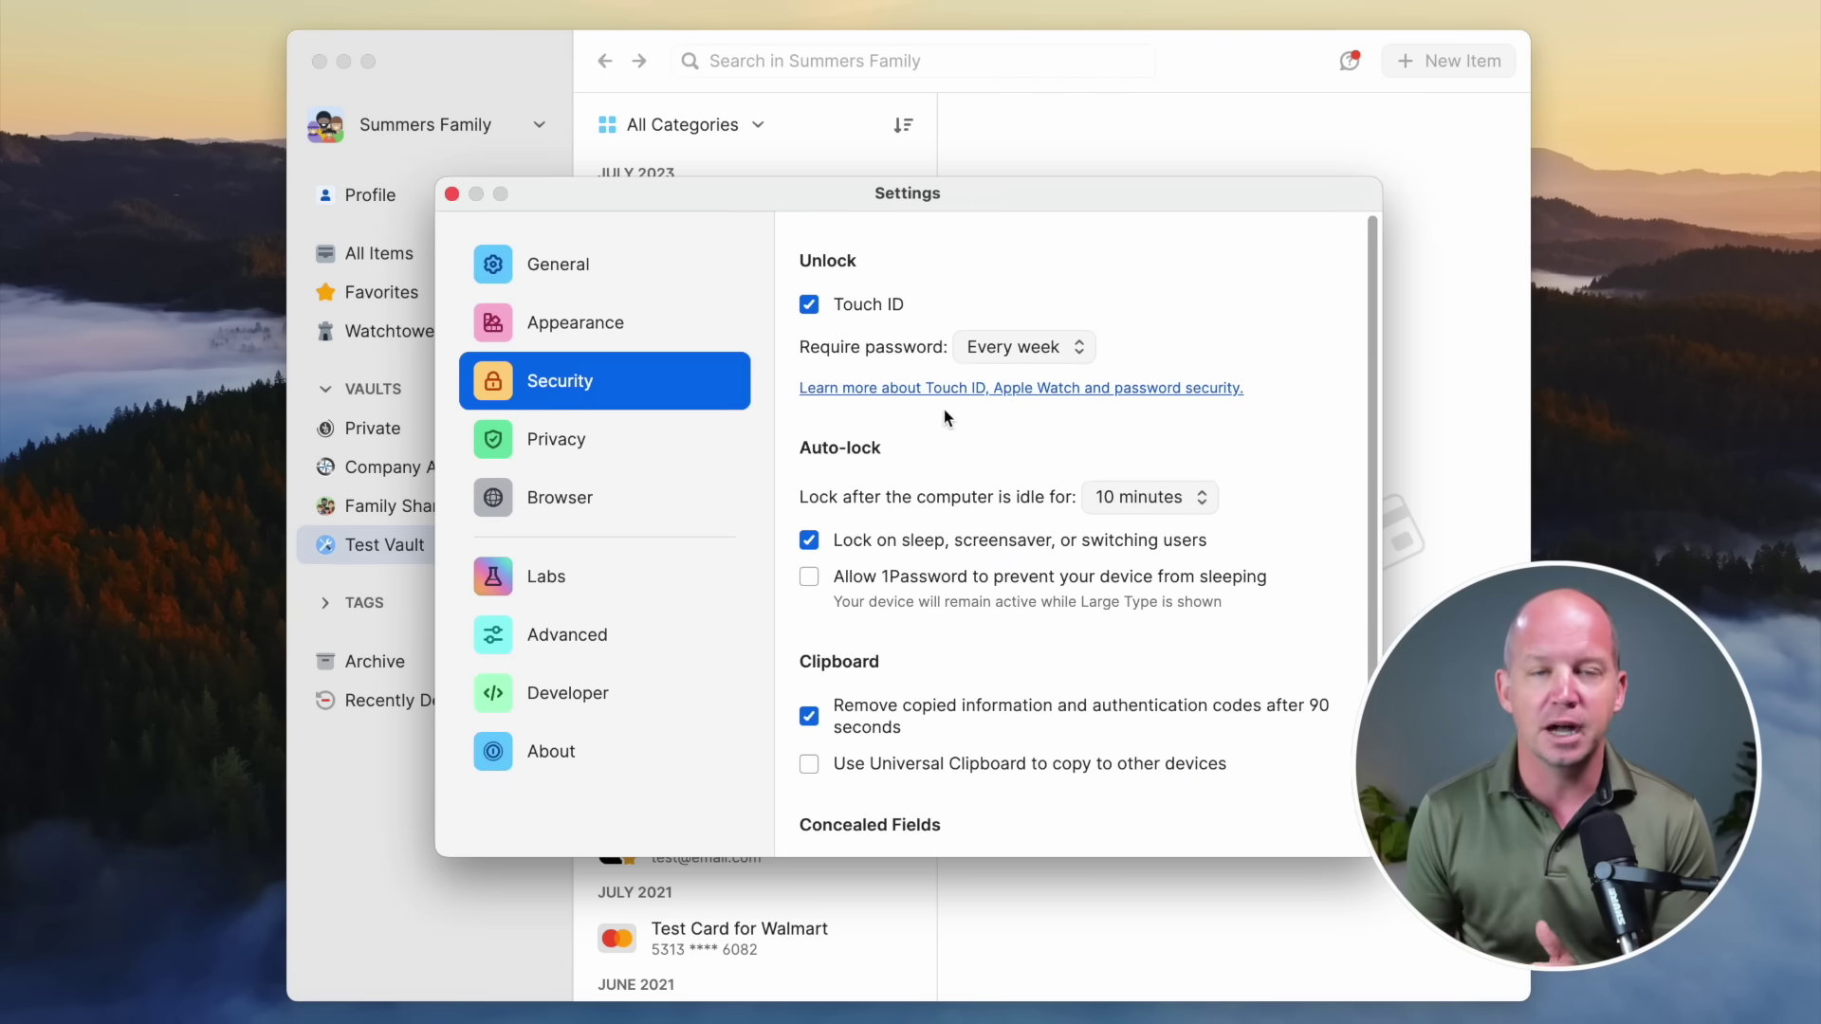
scroll(1009, 541, down, 2)
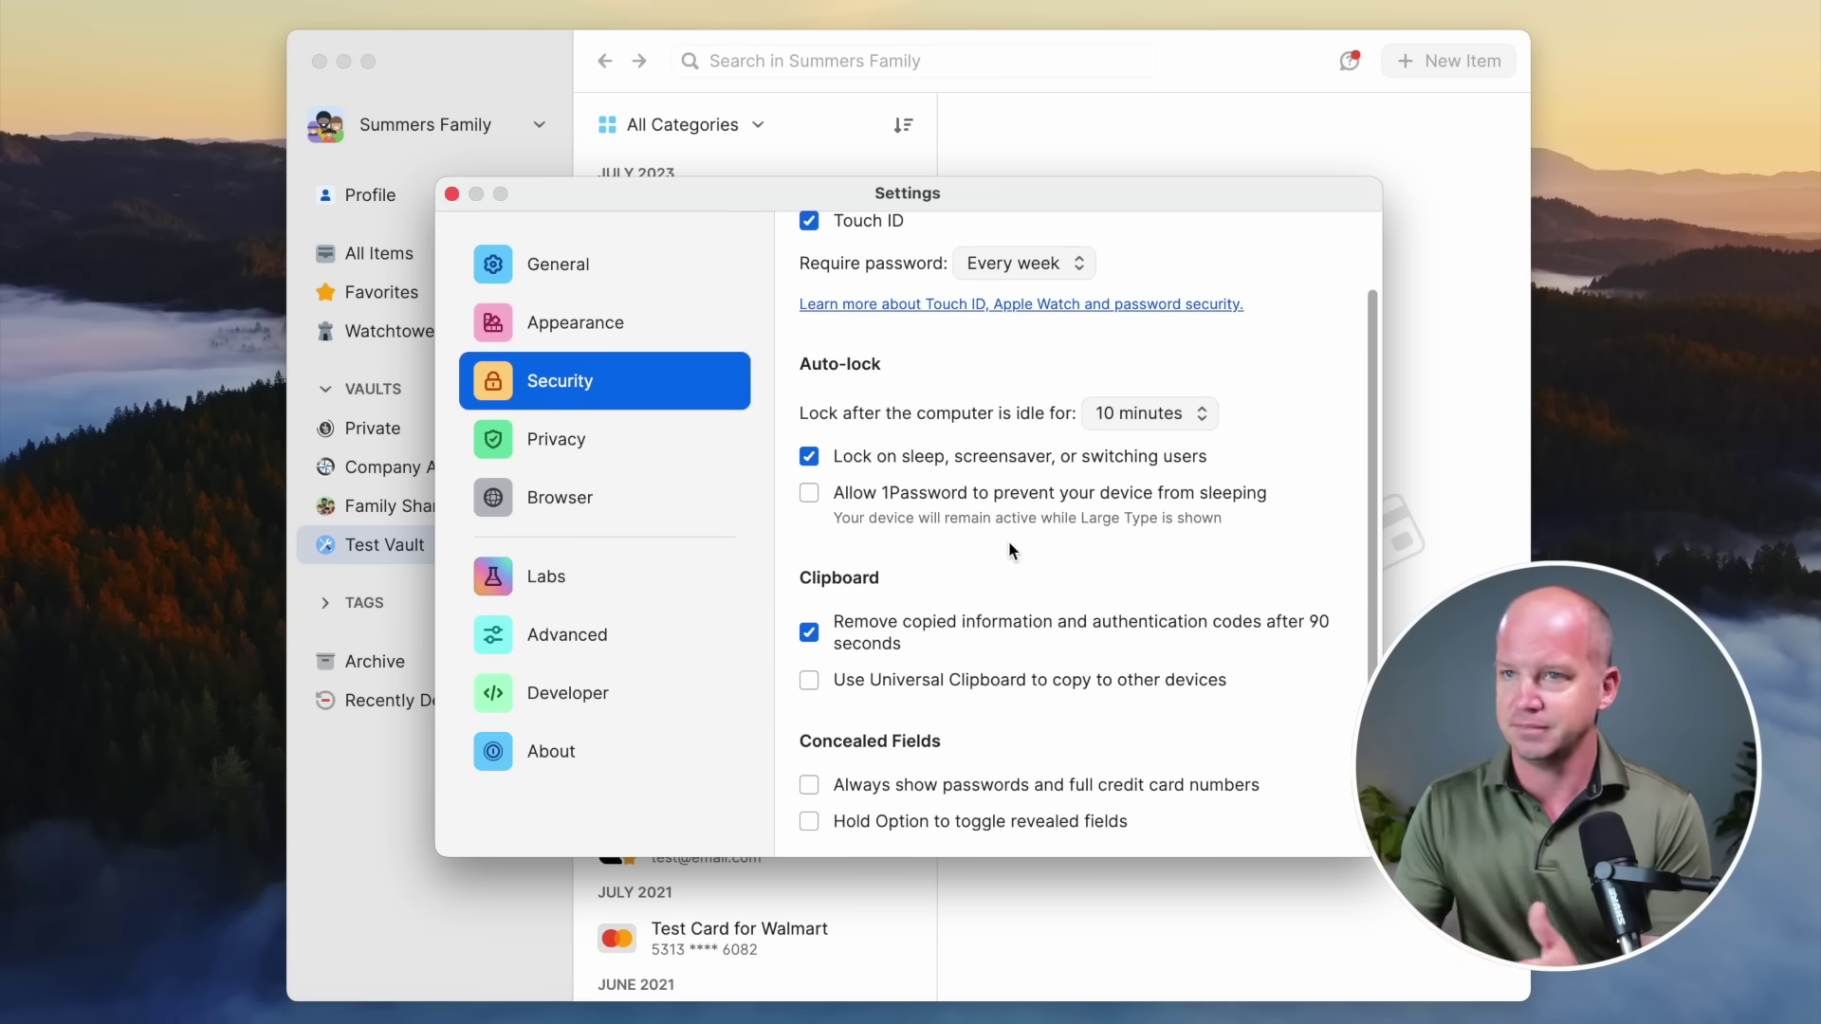
scroll(1009, 540, up, 3)
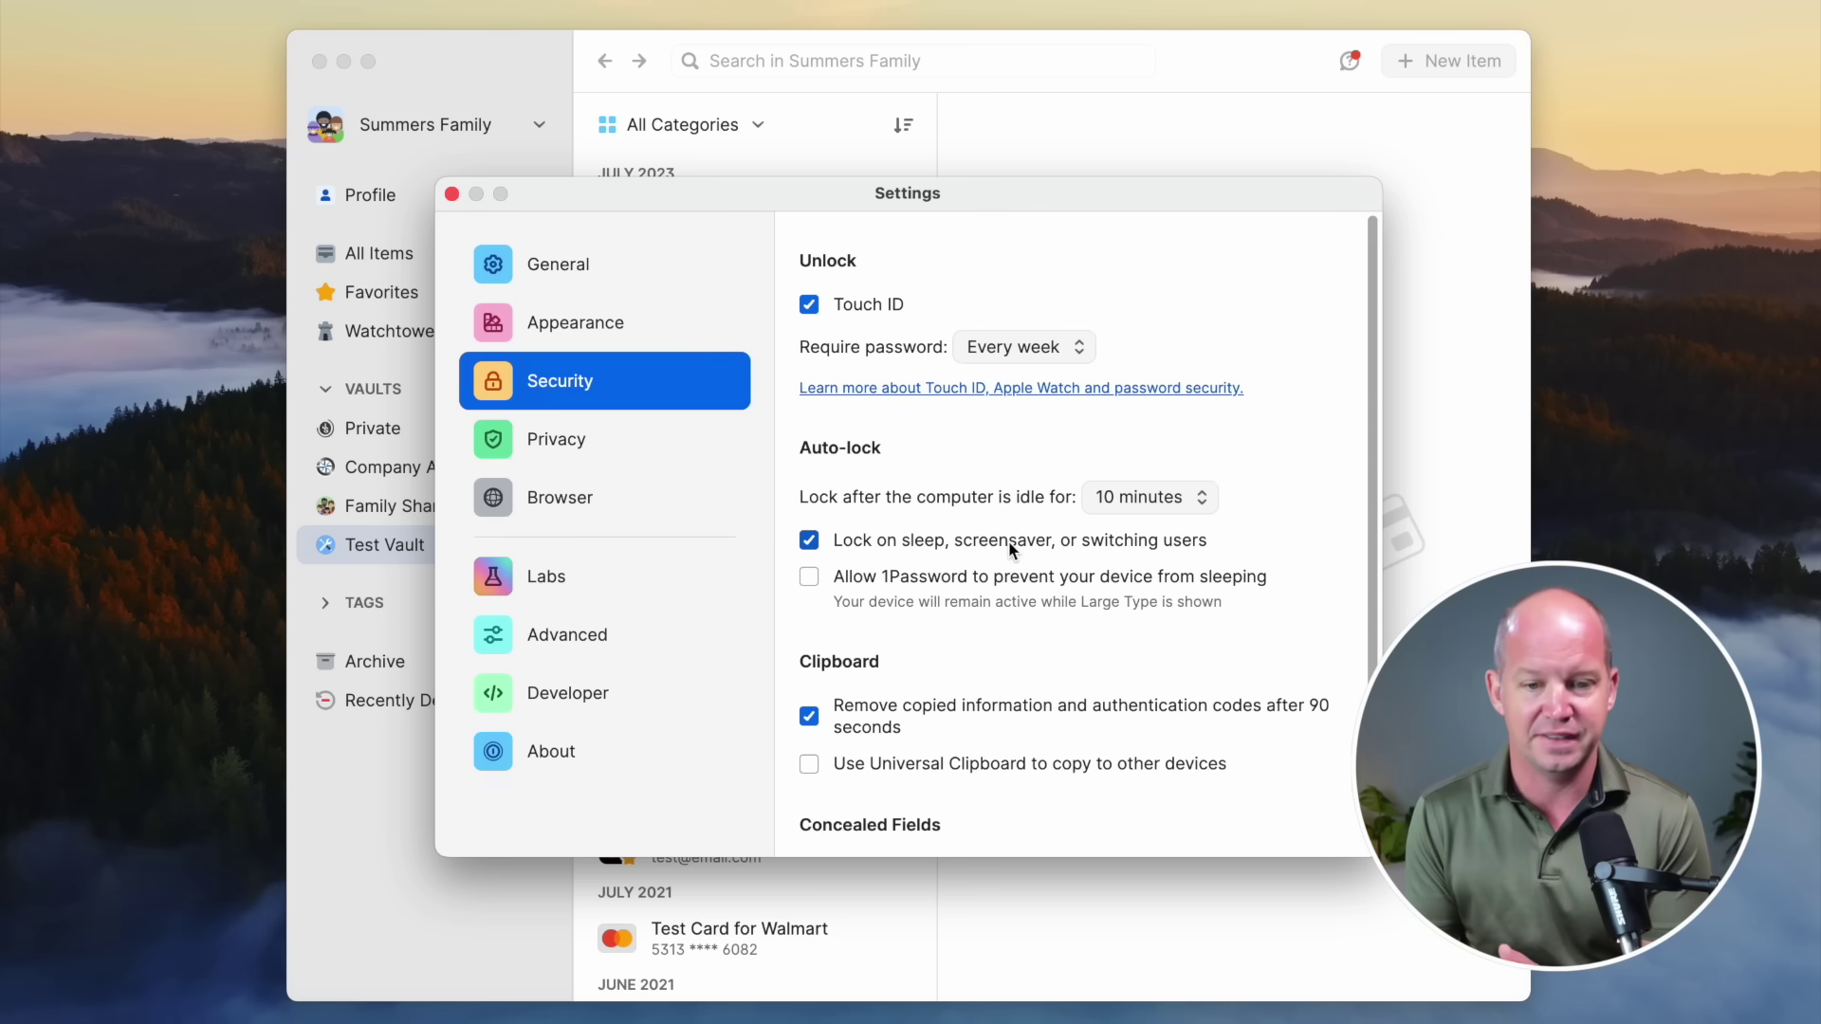
click(1078, 349)
click(1079, 351)
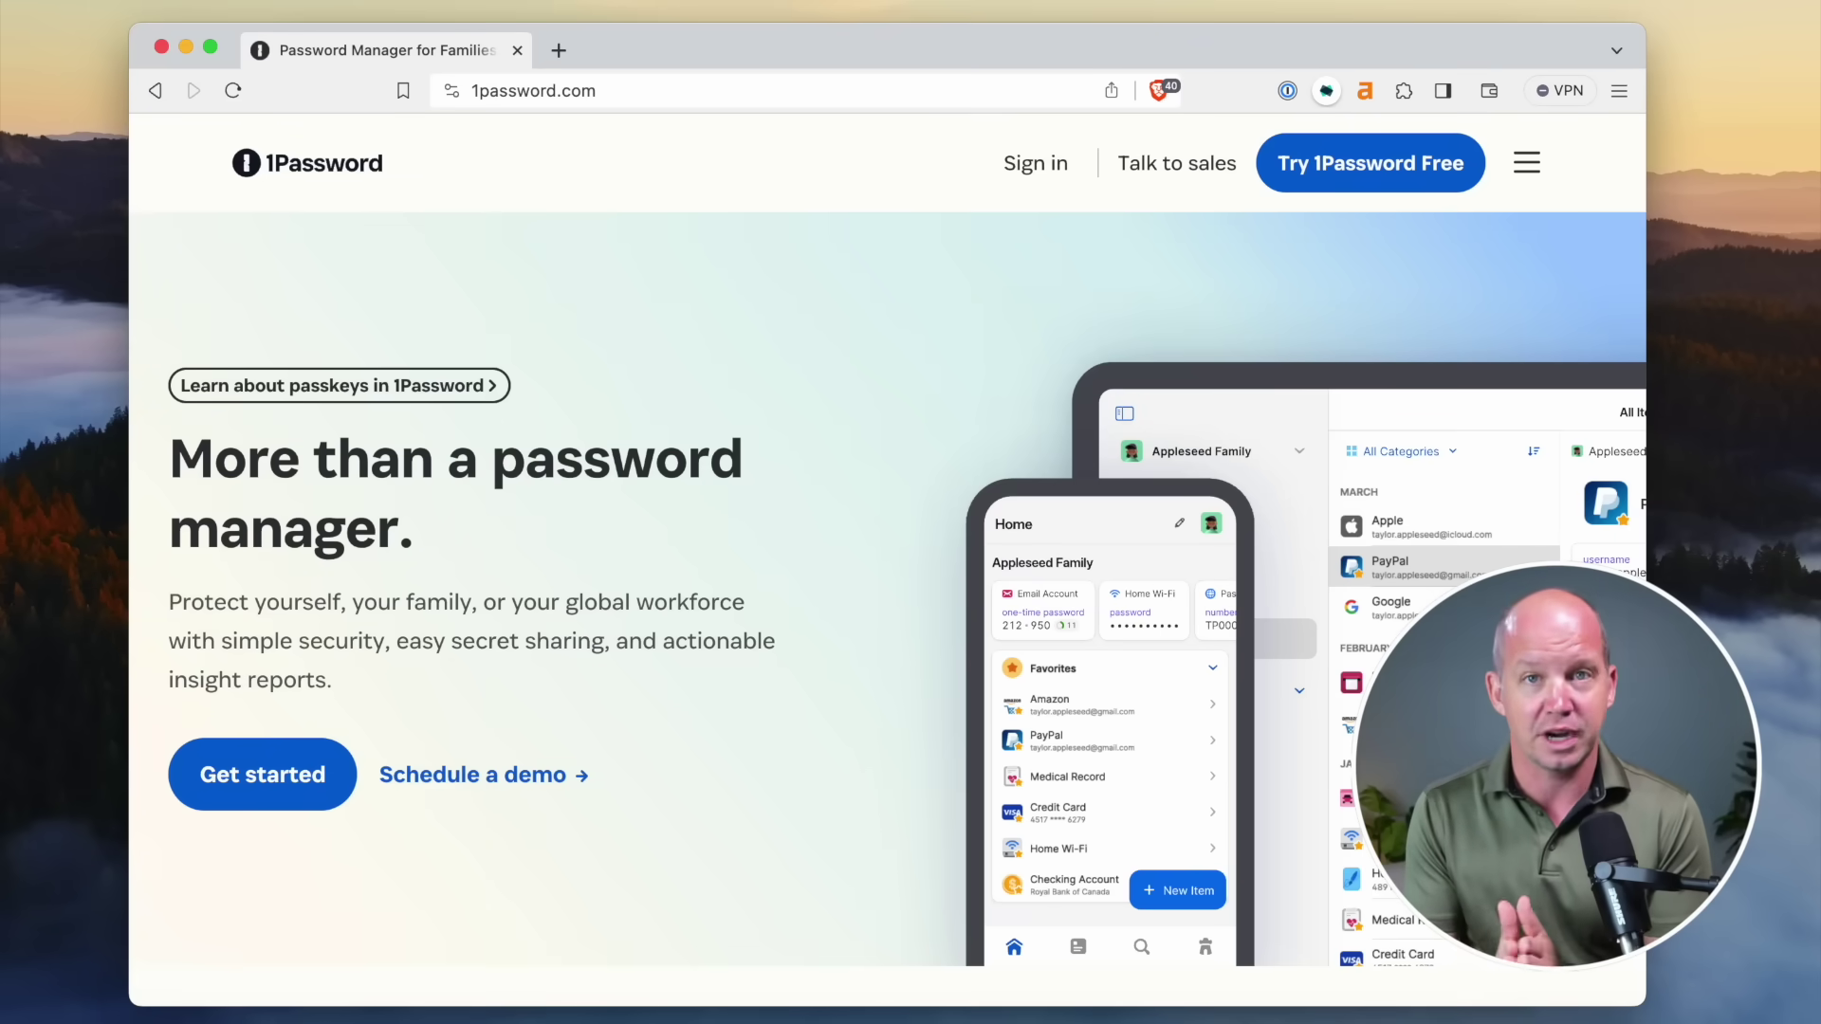
Enter the account password and sign in to the 1Password web account.
click(1032, 165)
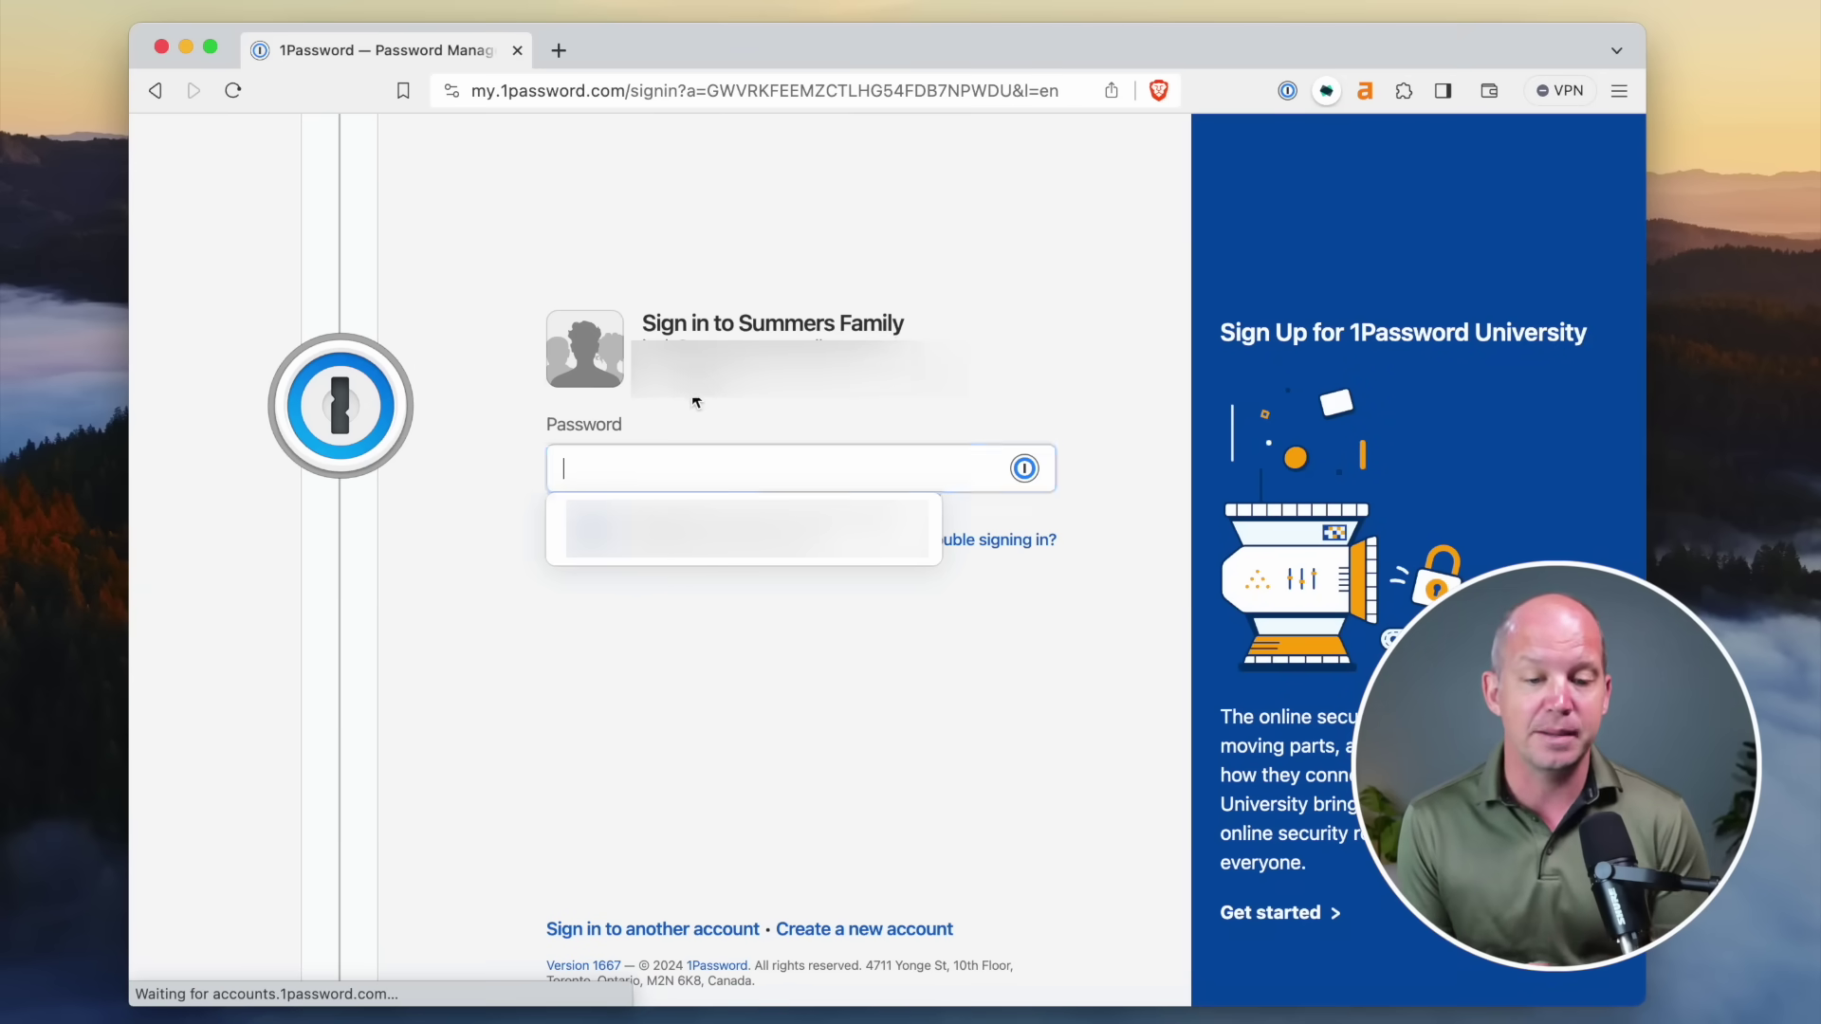
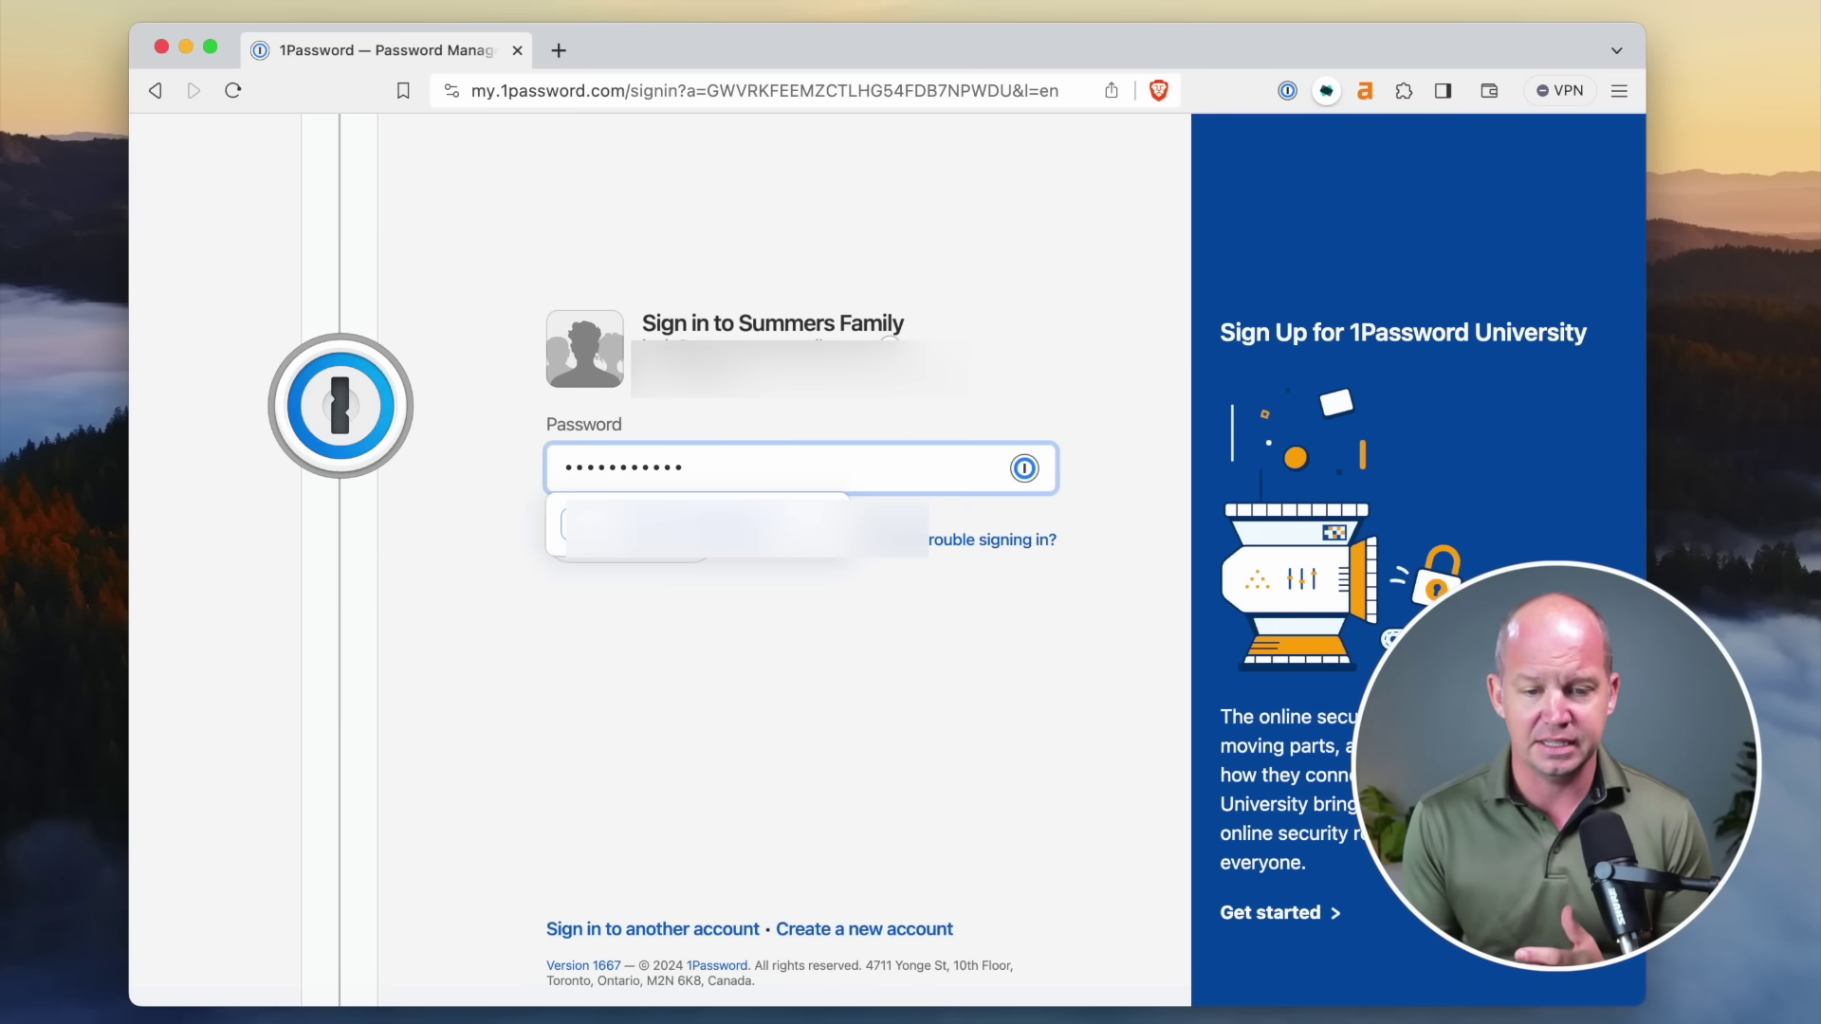
key(Return)
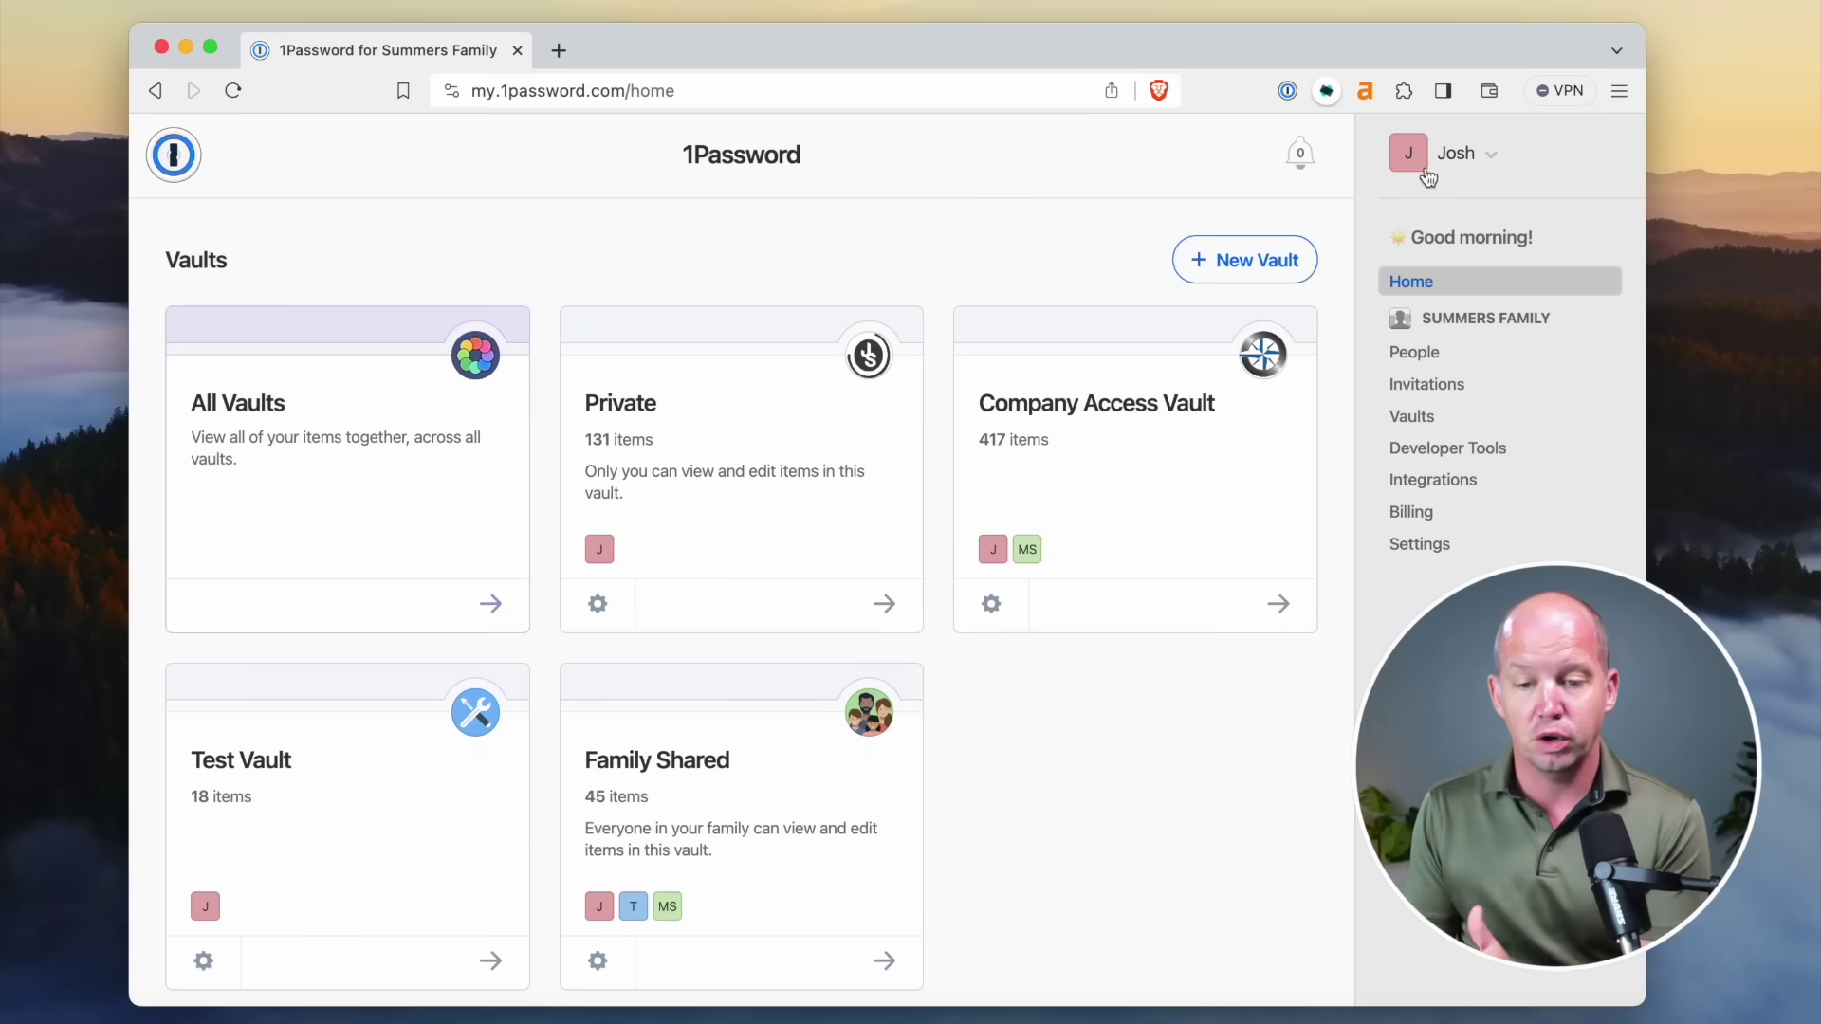
Go from the account menu's My Profile to More Actions > Manage Two-Factor Authentication.
click(1490, 163)
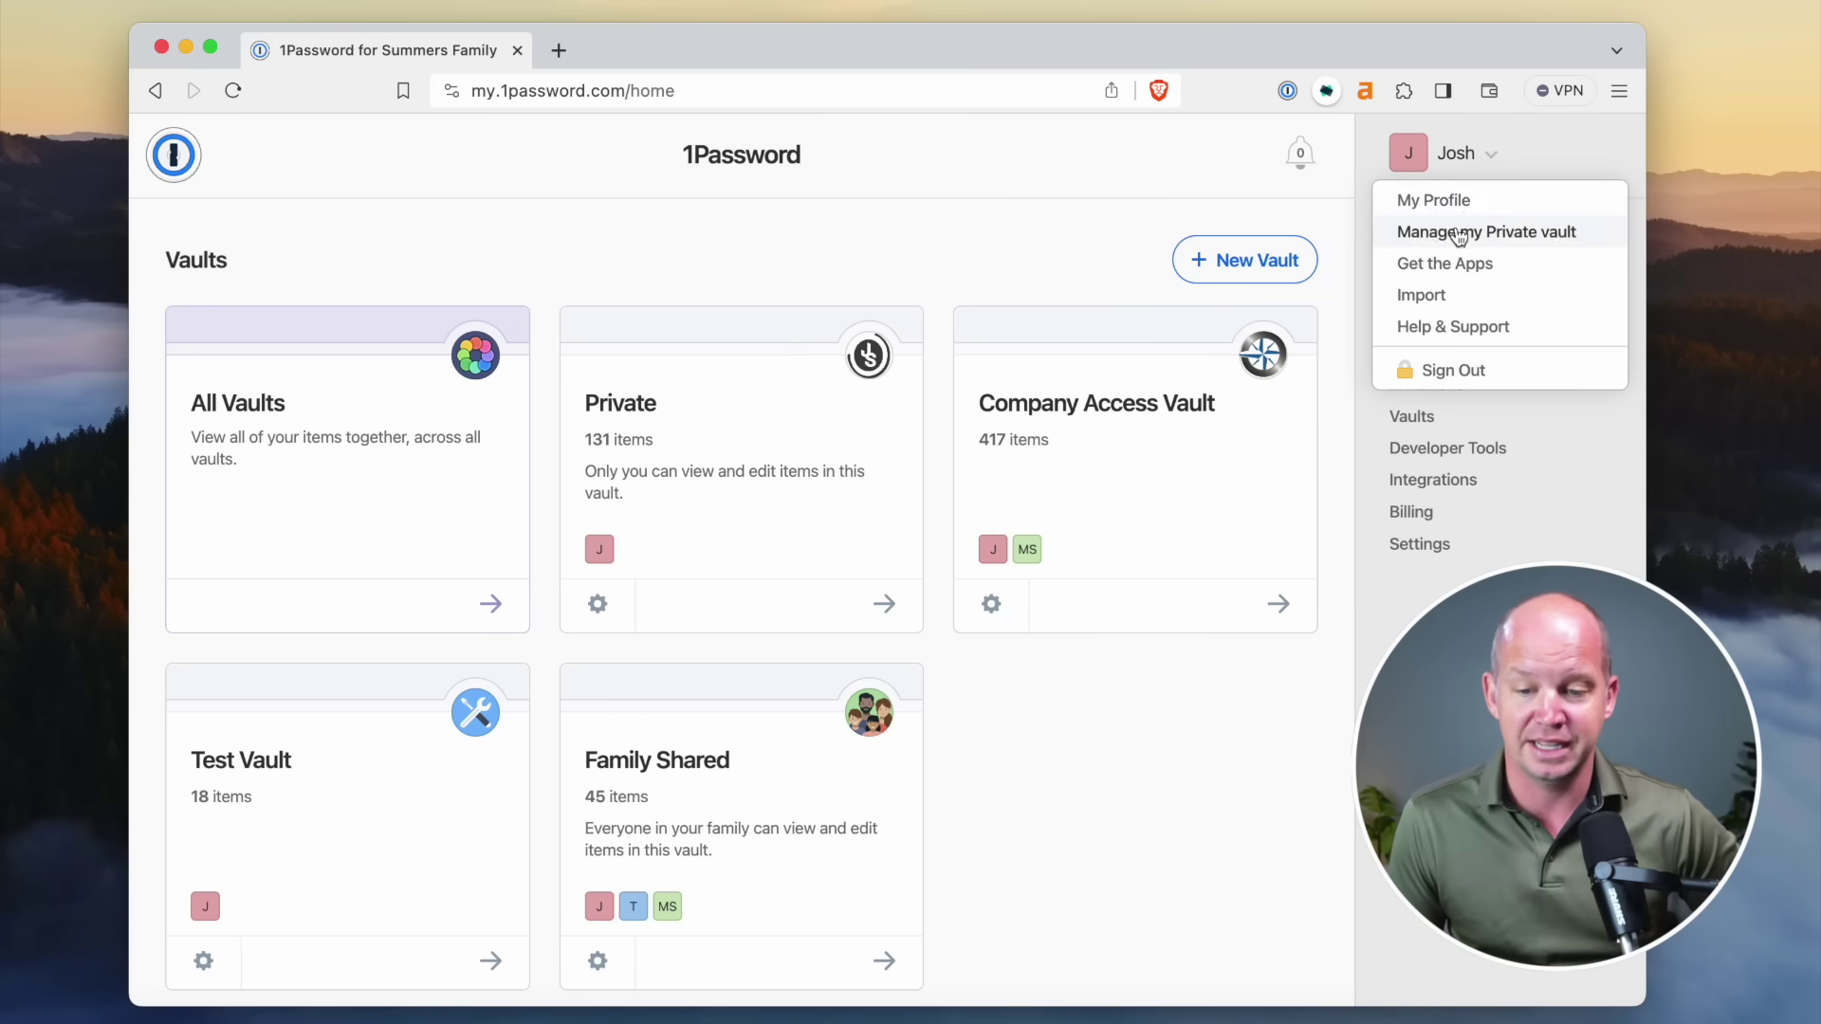
click(1455, 200)
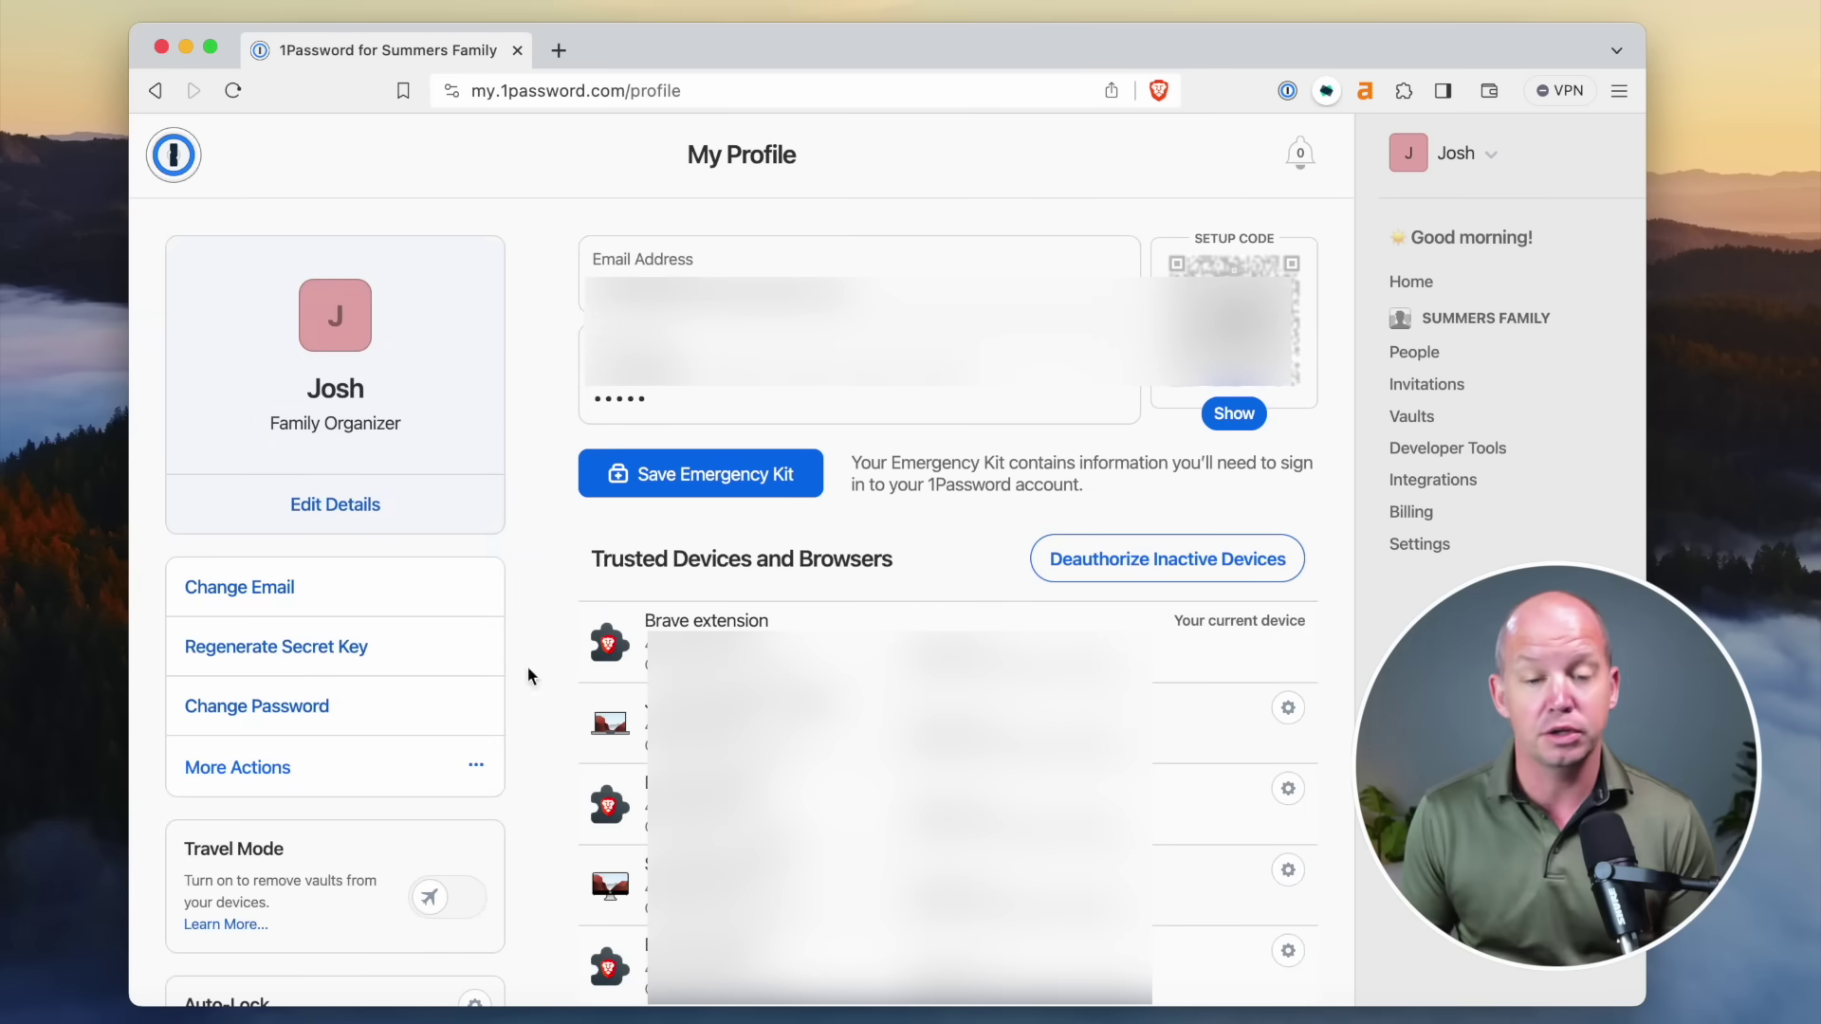
click(475, 772)
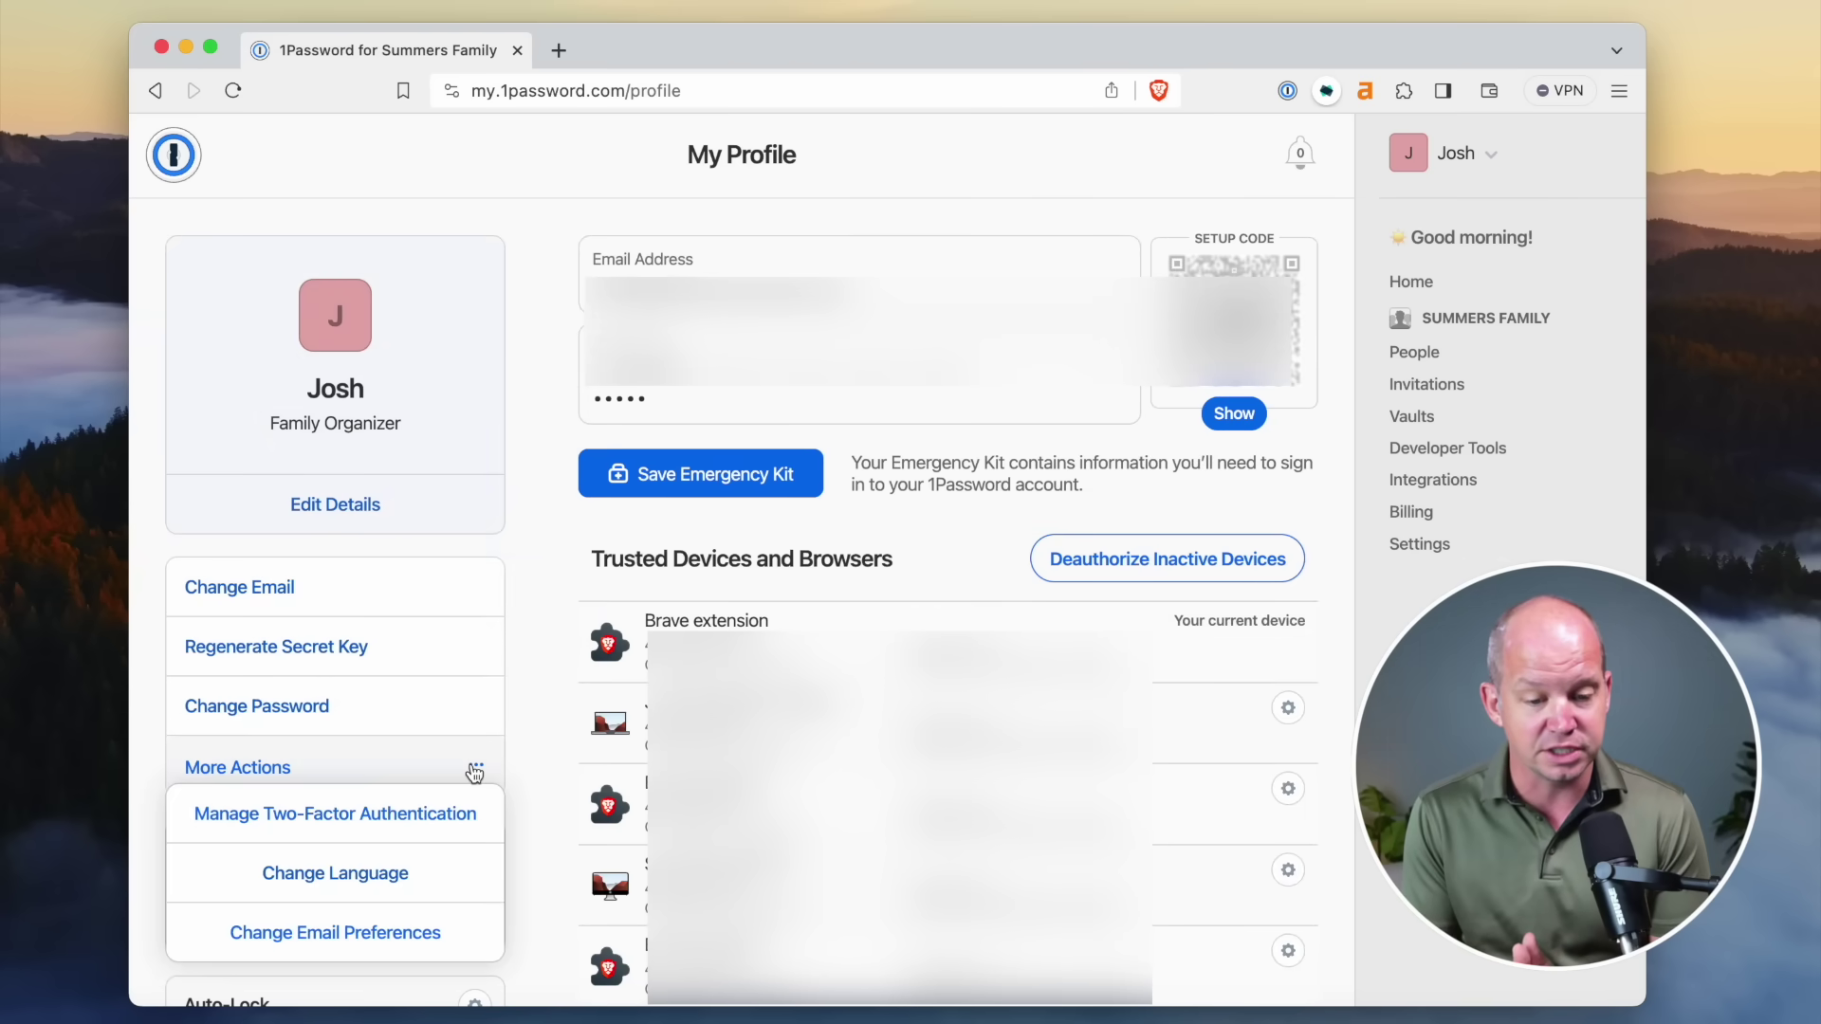
click(429, 815)
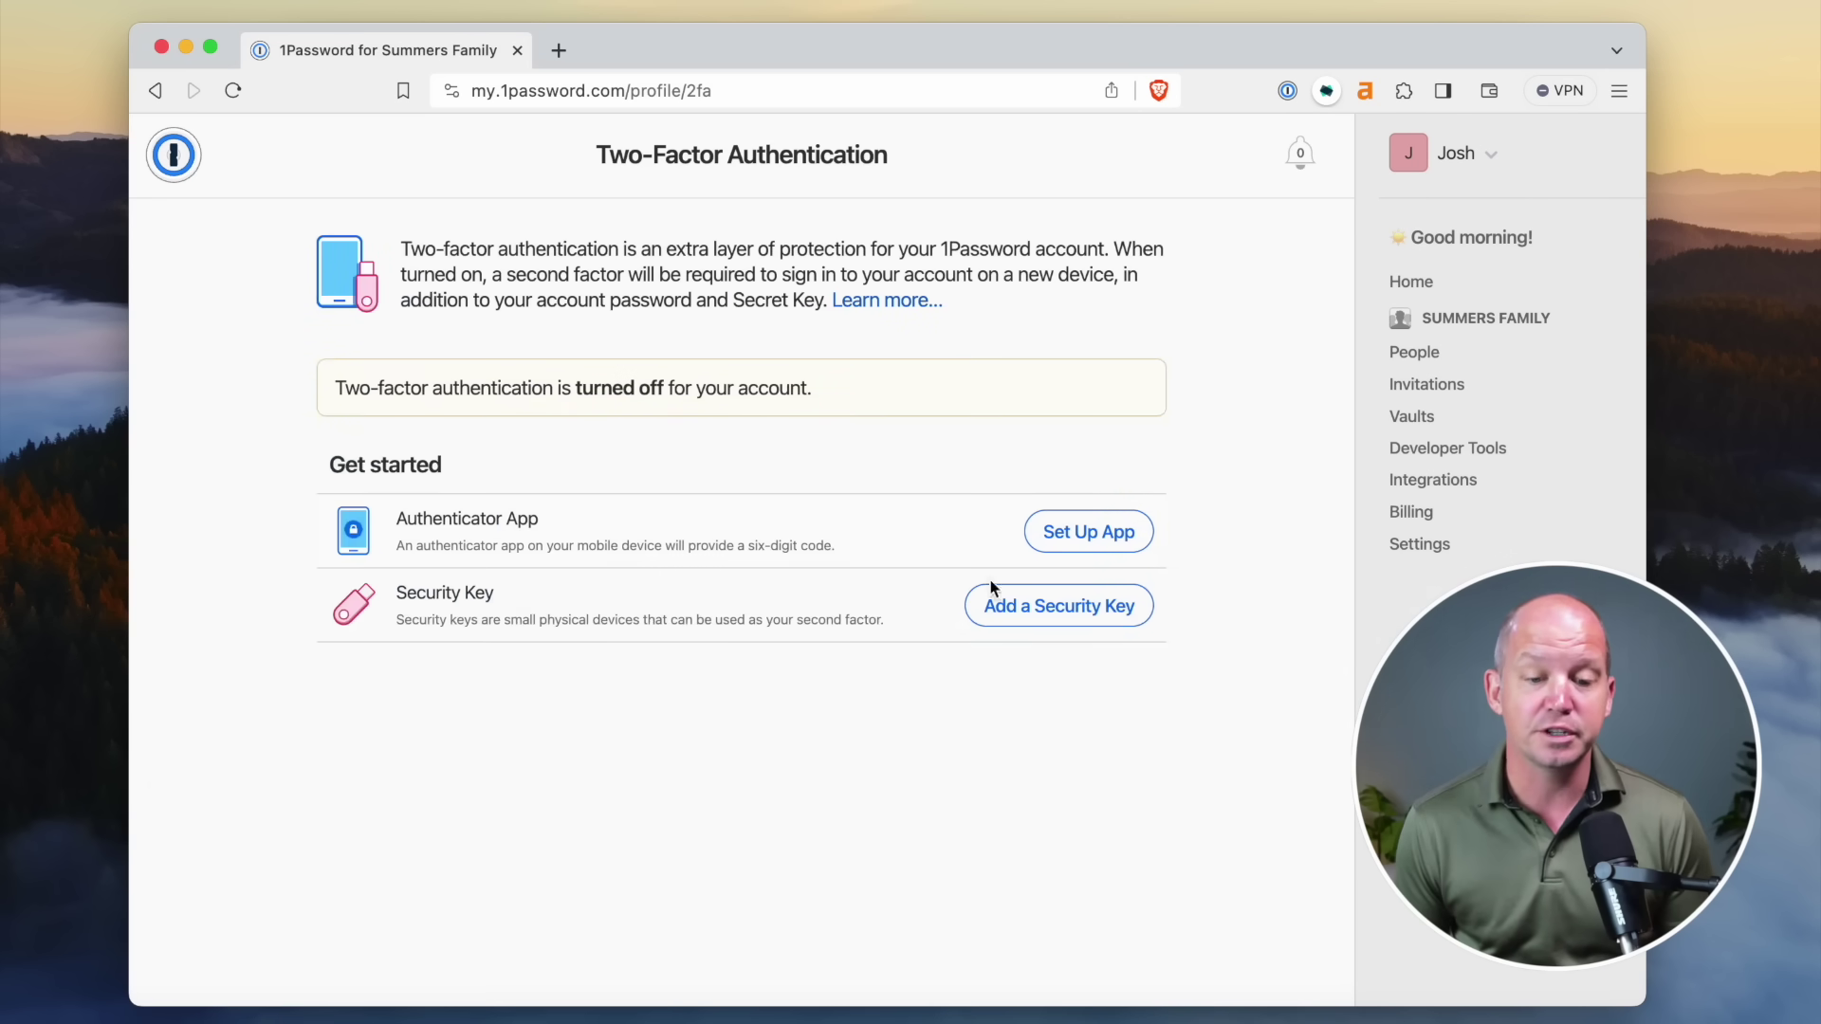
Register a security key named Yubikey 5Ci, declining the offer to save a passkey.
click(1035, 608)
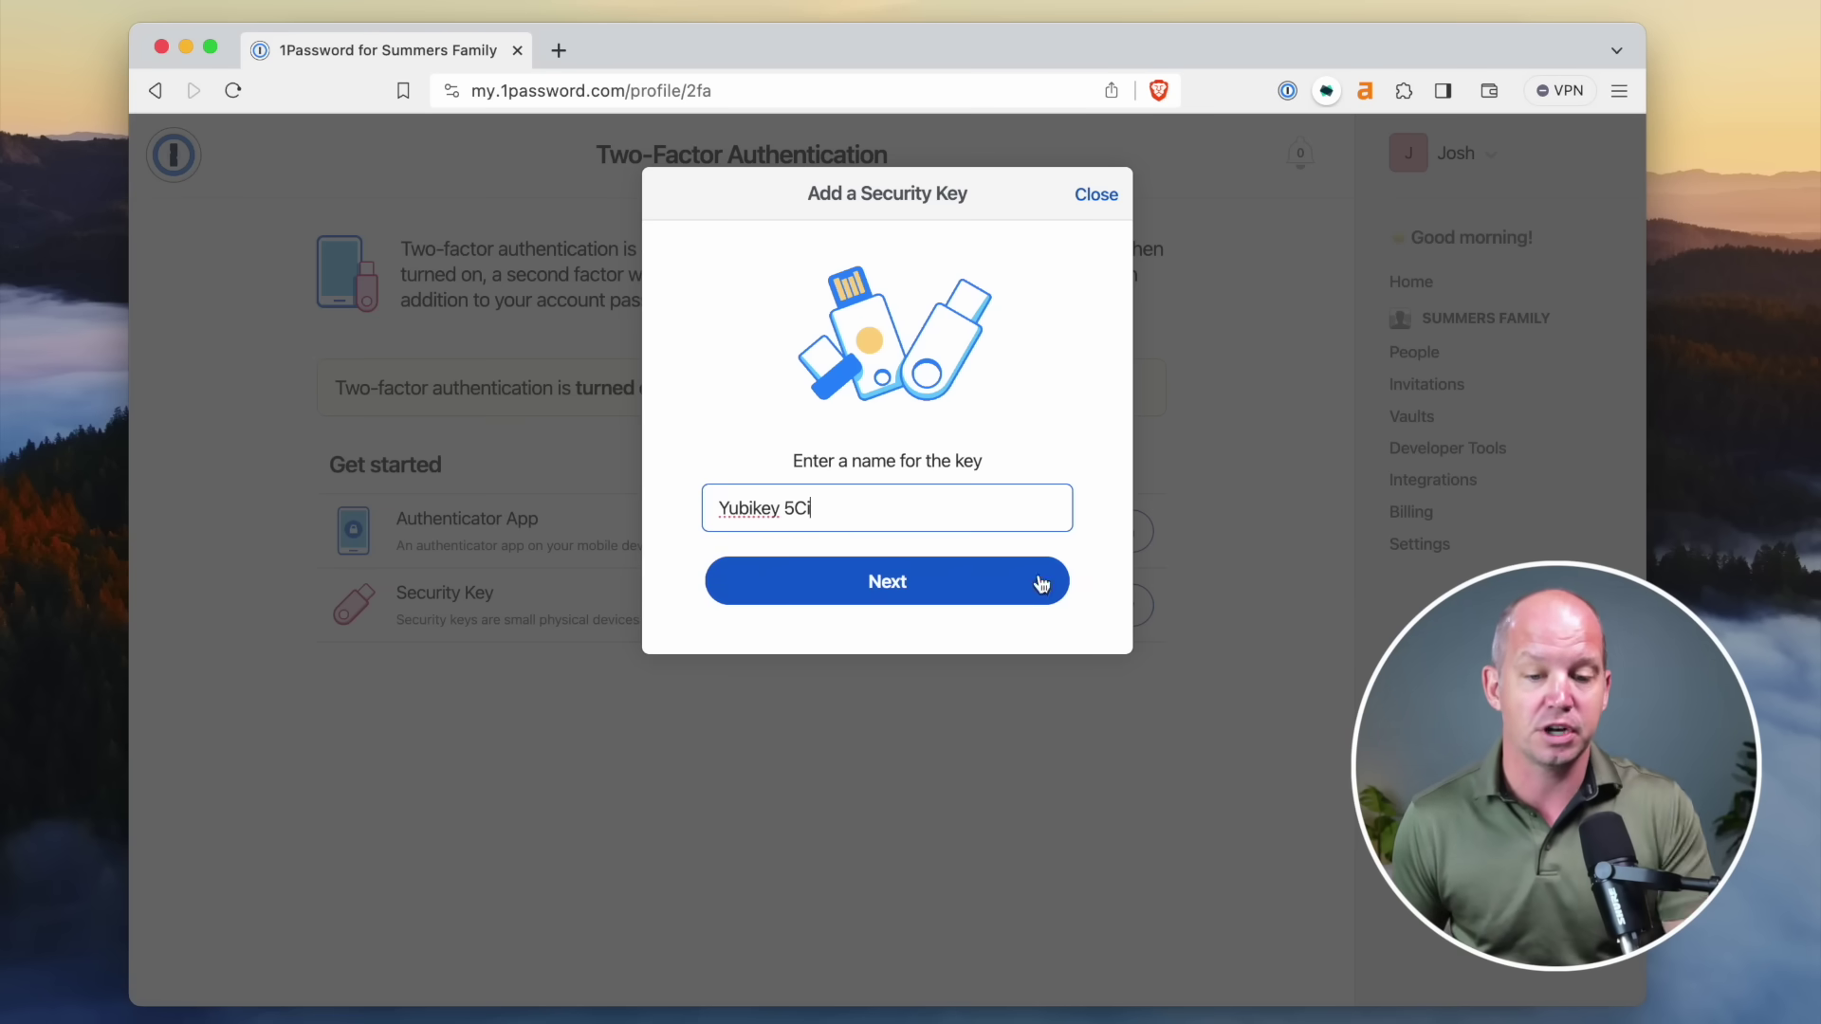
click(929, 586)
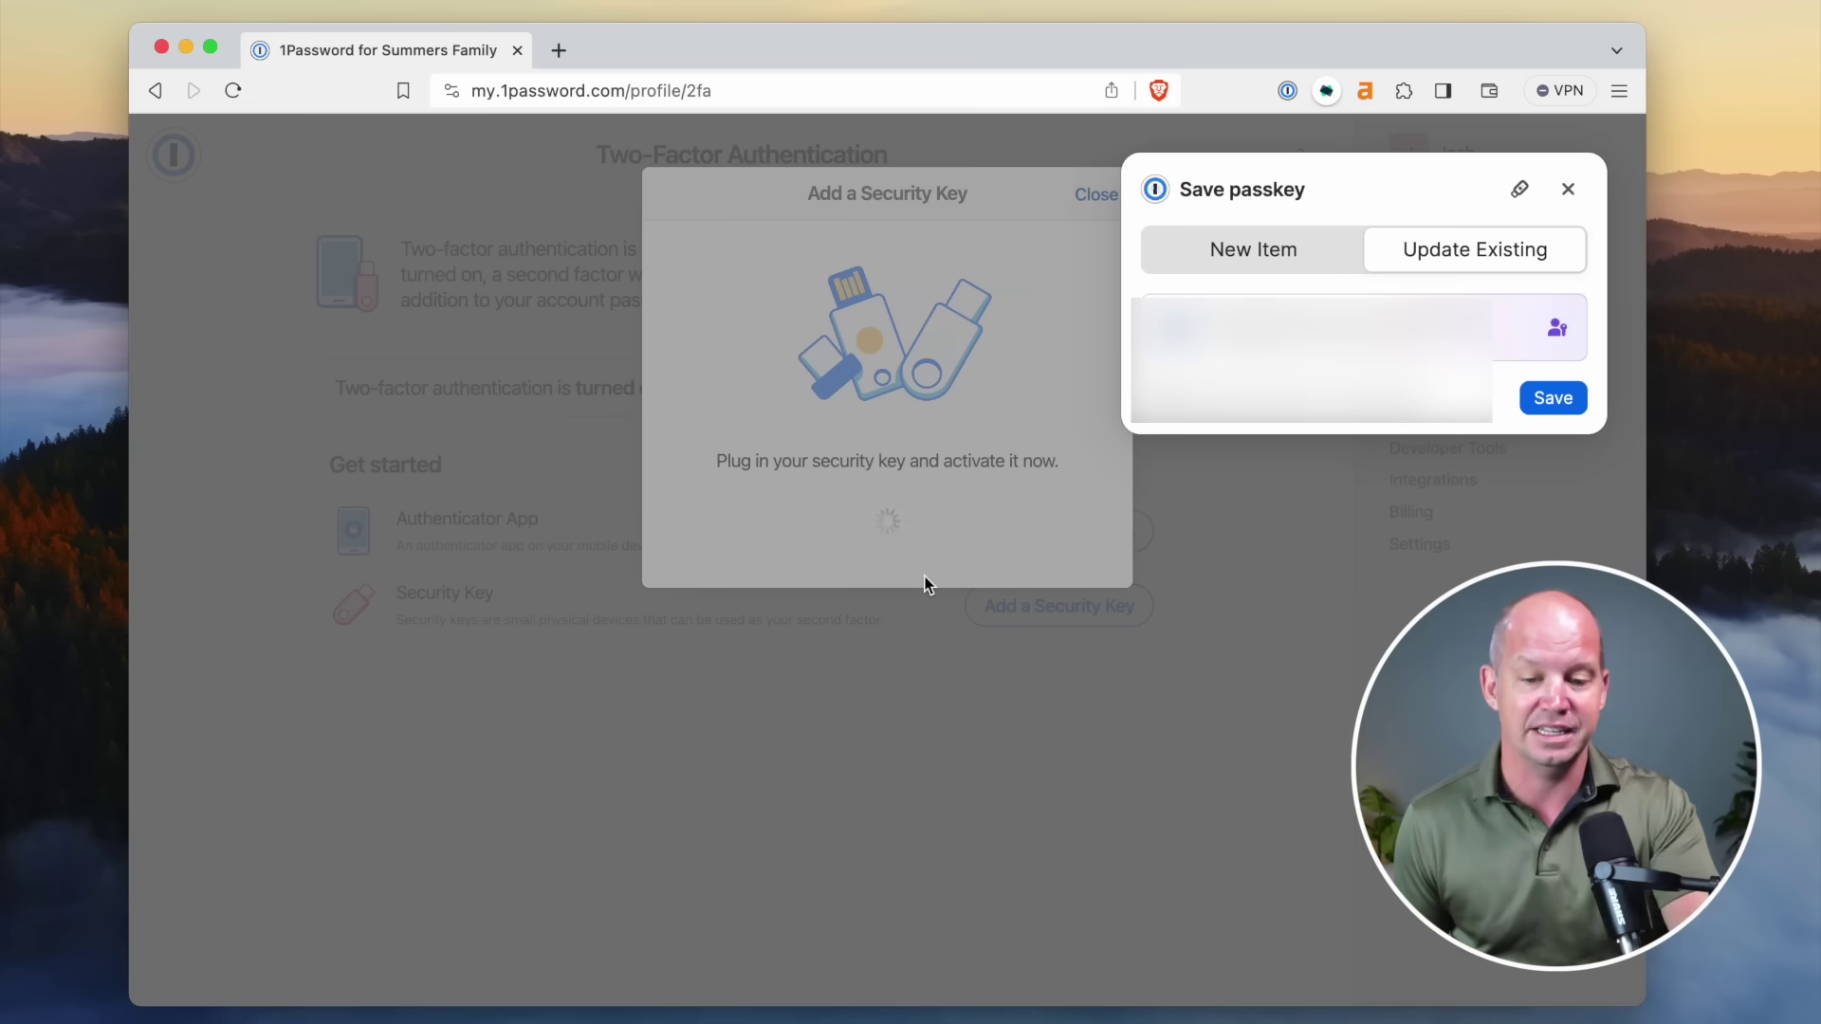
click(1569, 188)
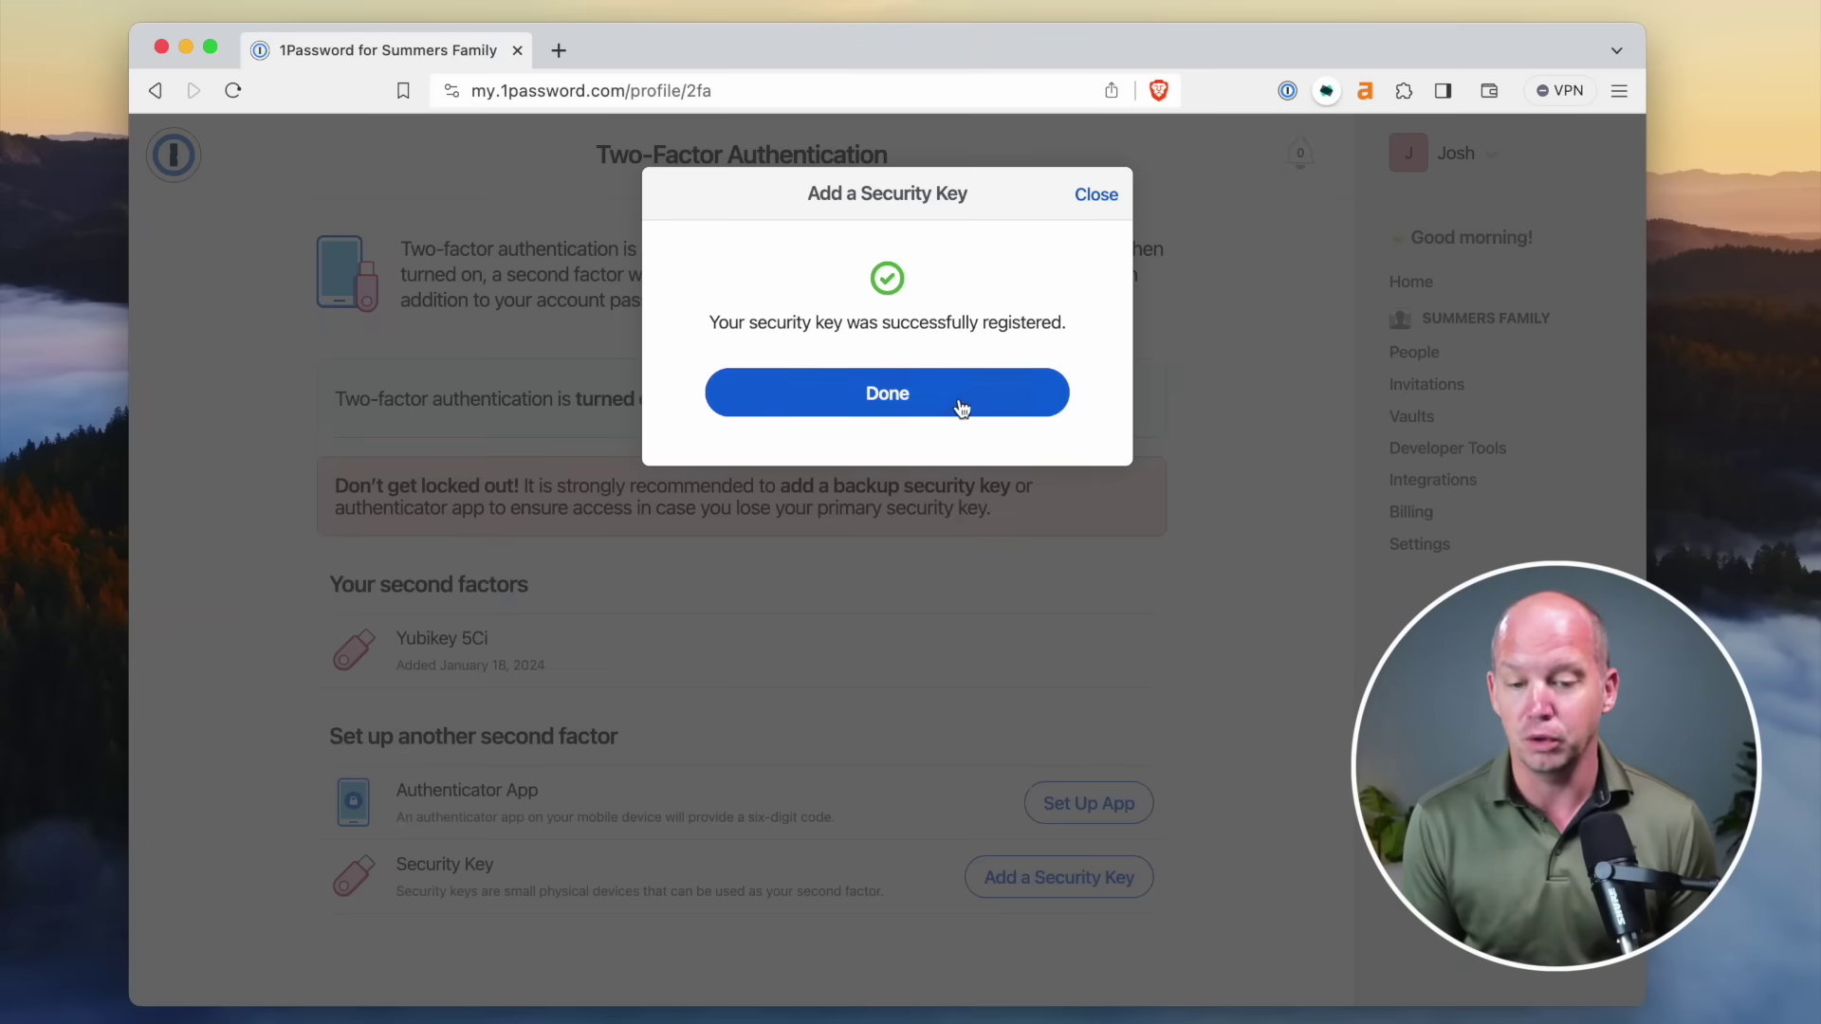
click(953, 404)
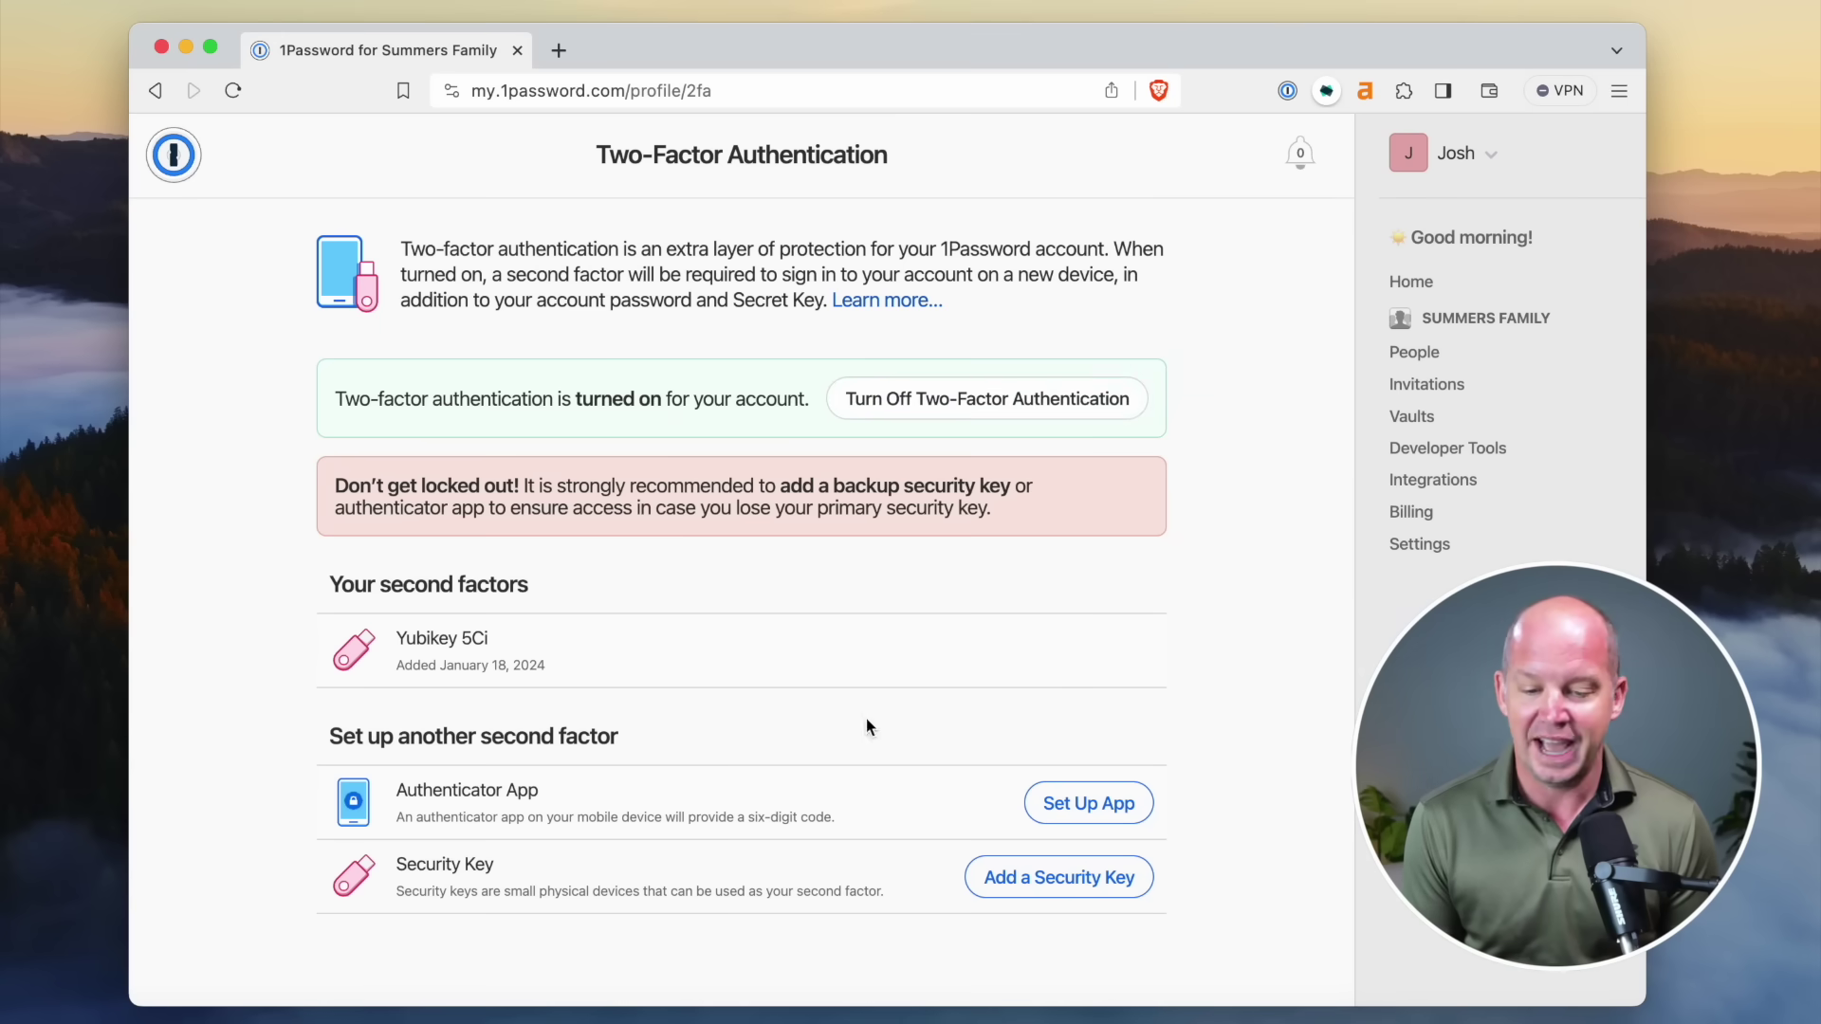
click(1044, 879)
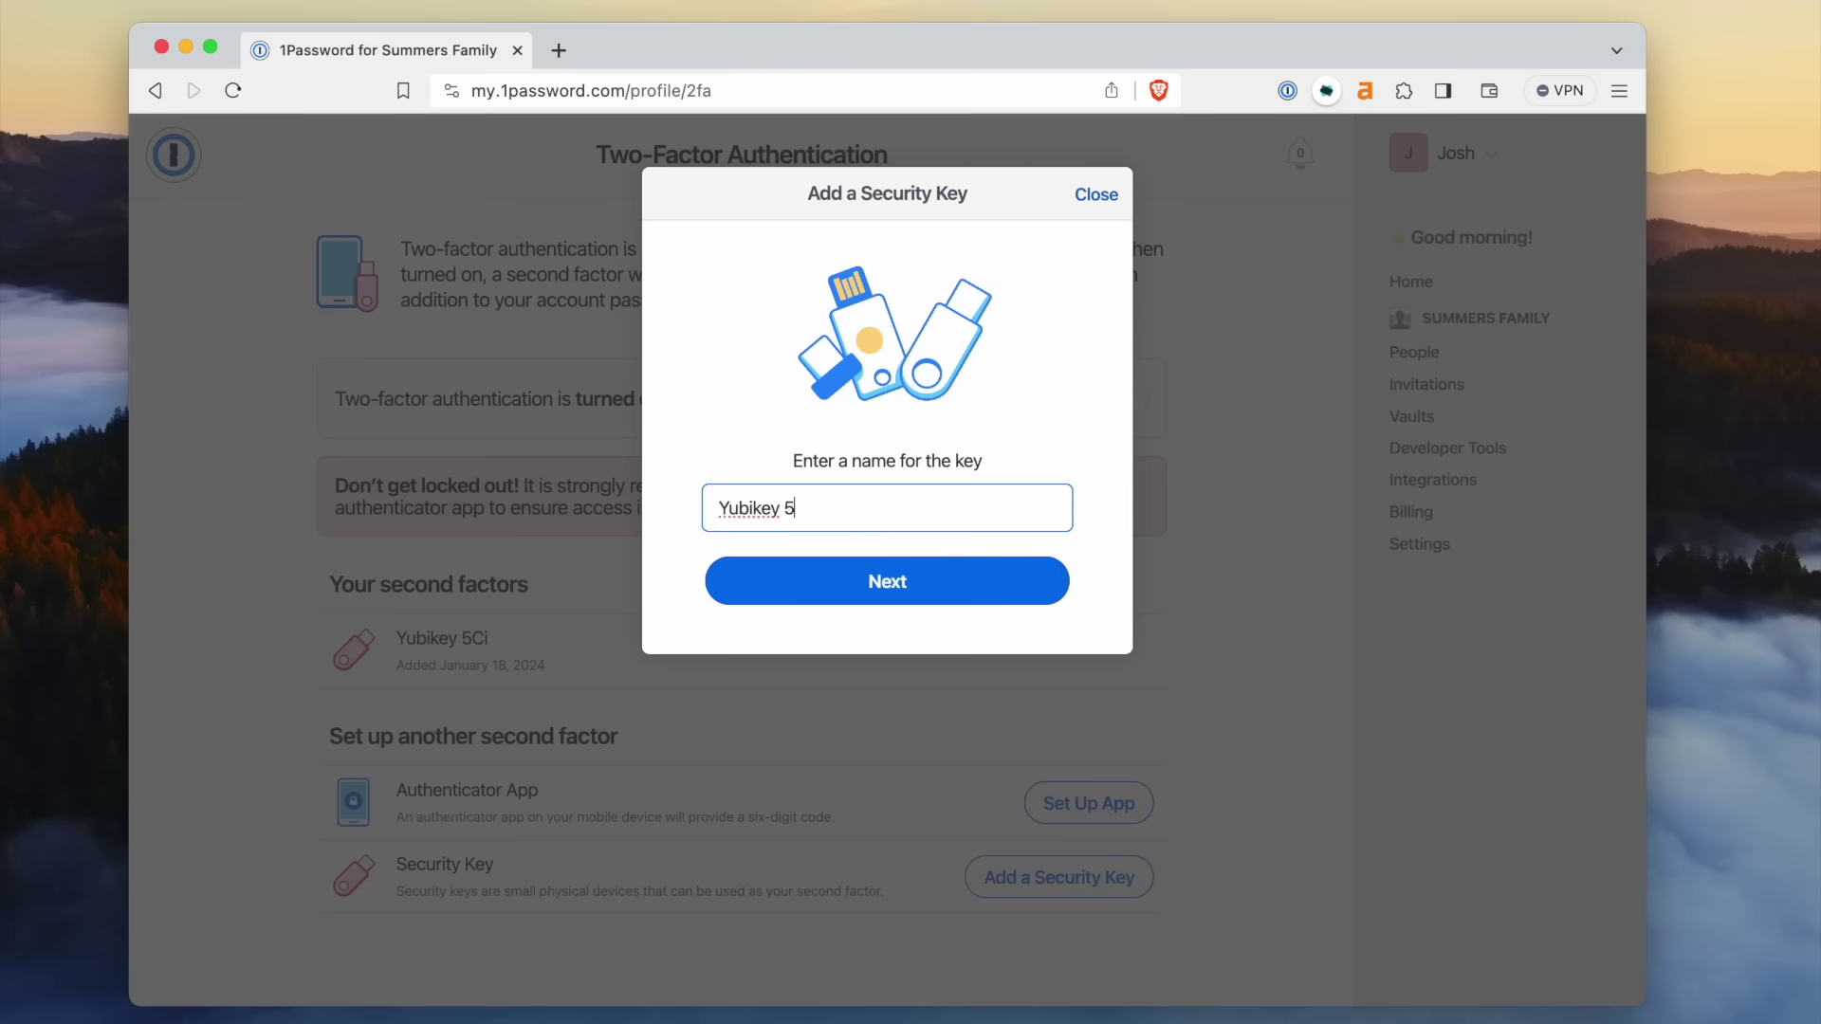
Register the Yubikey 5 NFC as a backup 1Password key alongside the Yubikey 5Ci.
click(884, 582)
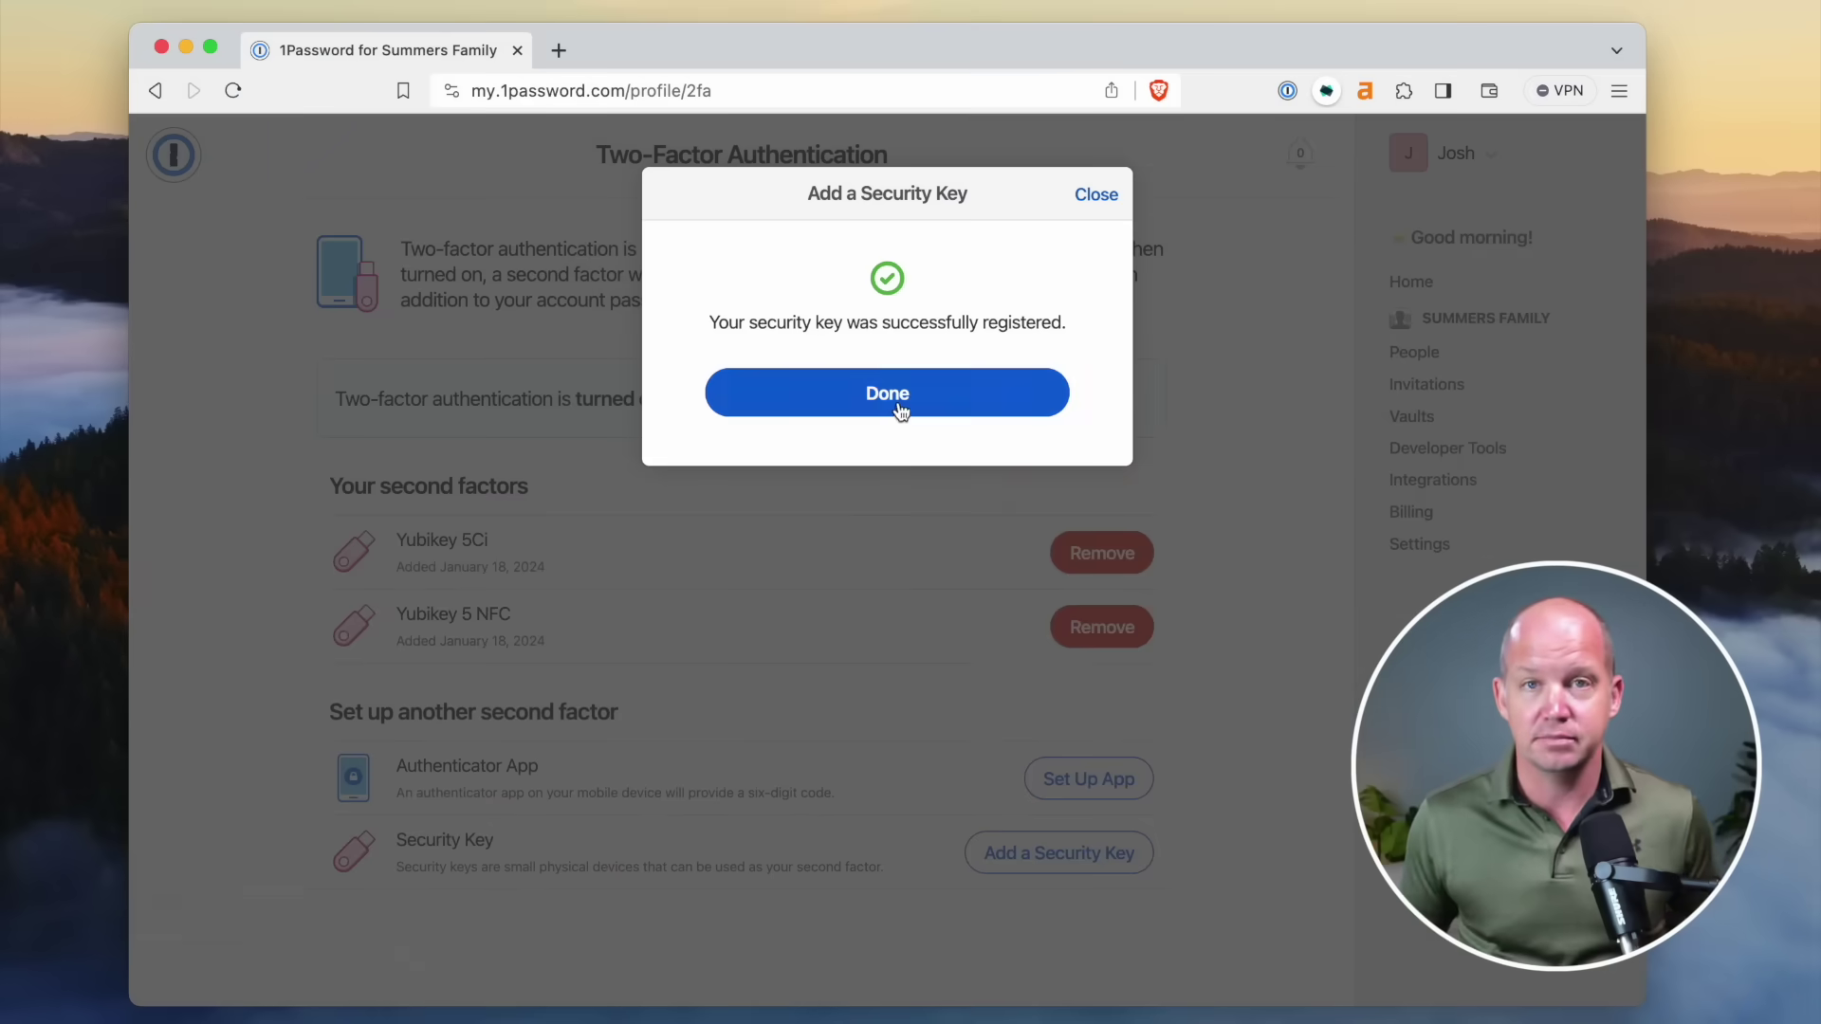
click(897, 408)
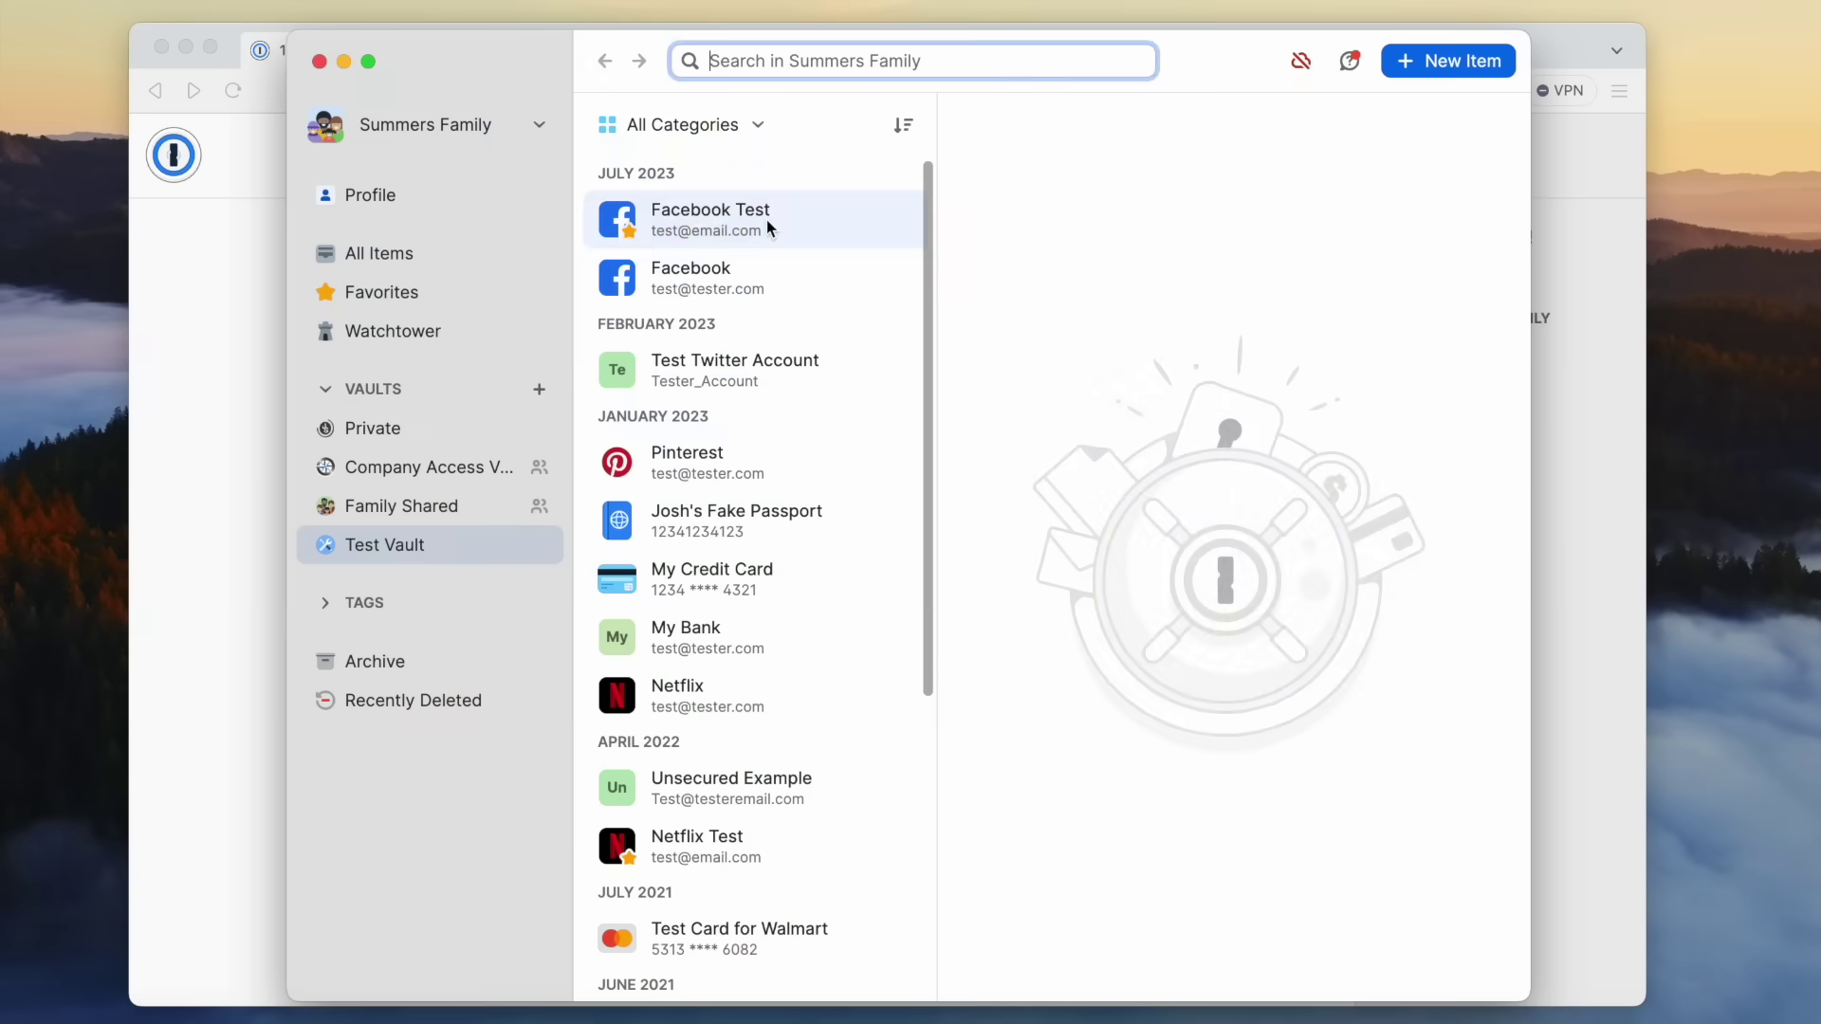
Swap Facebook Test's password for a generated 16-character one, save, and dismiss the sign-in alert.
click(766, 221)
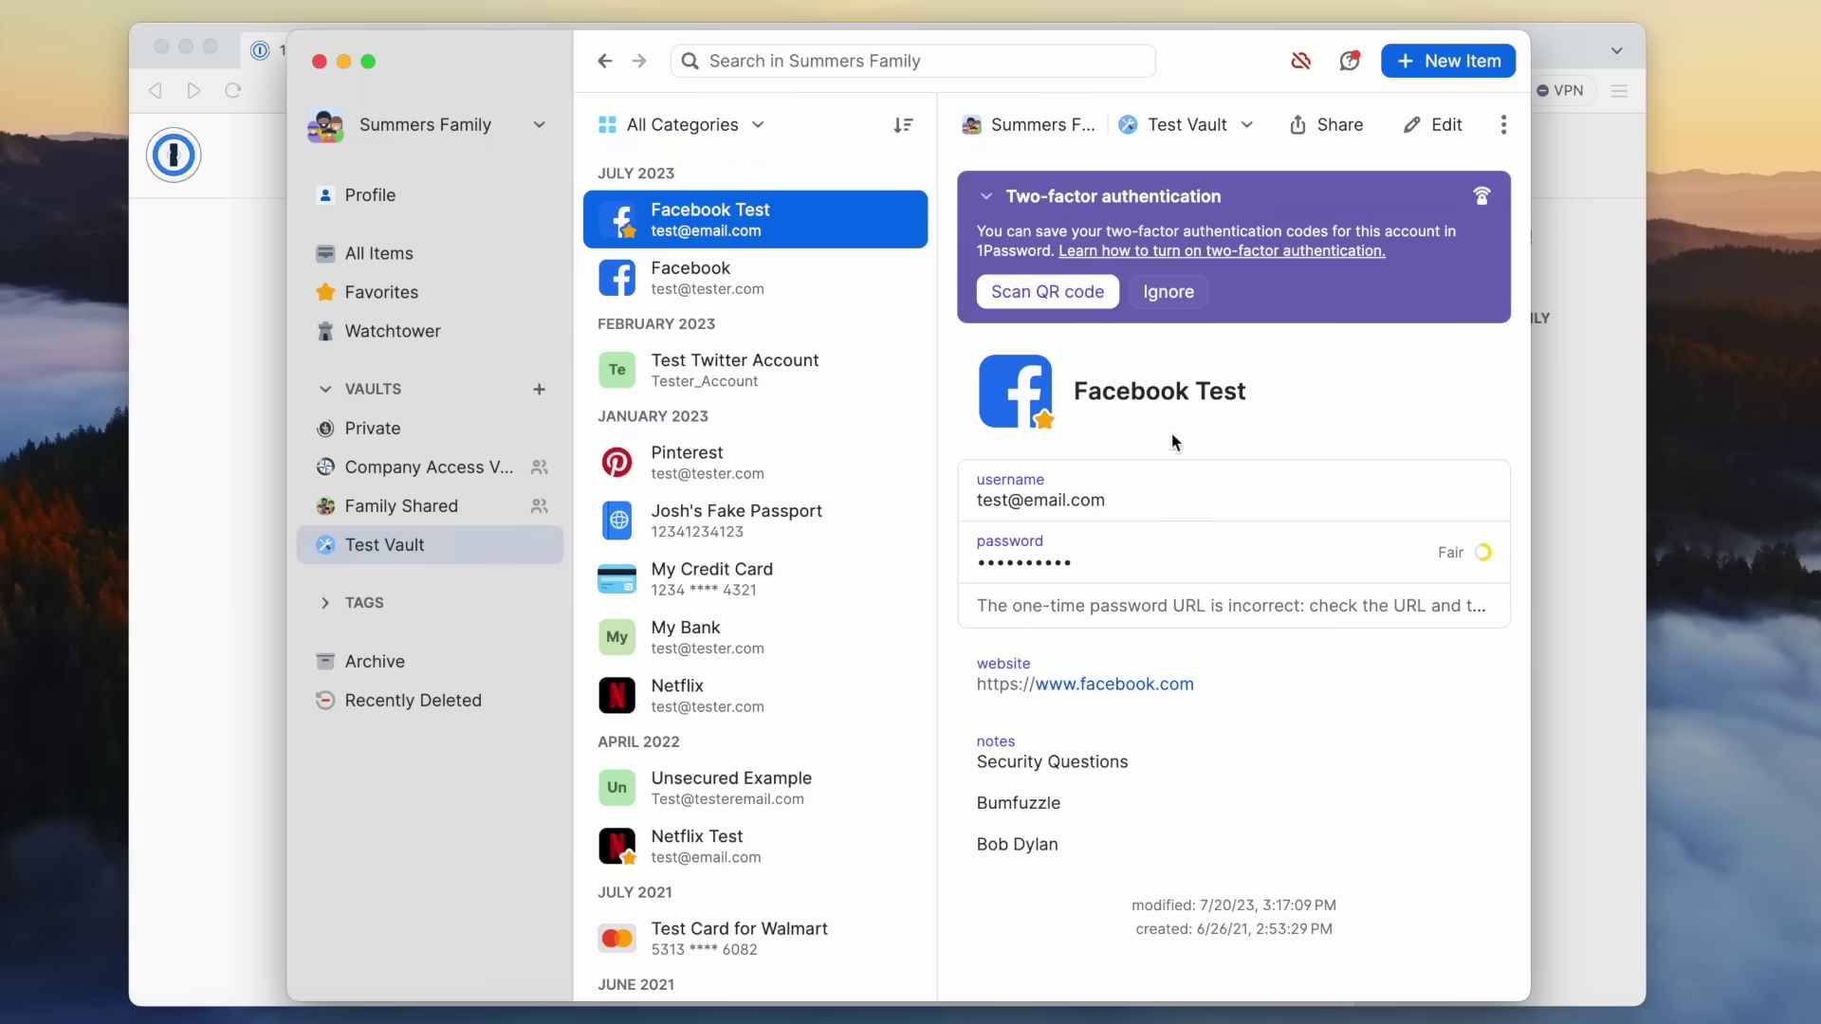
click(1432, 124)
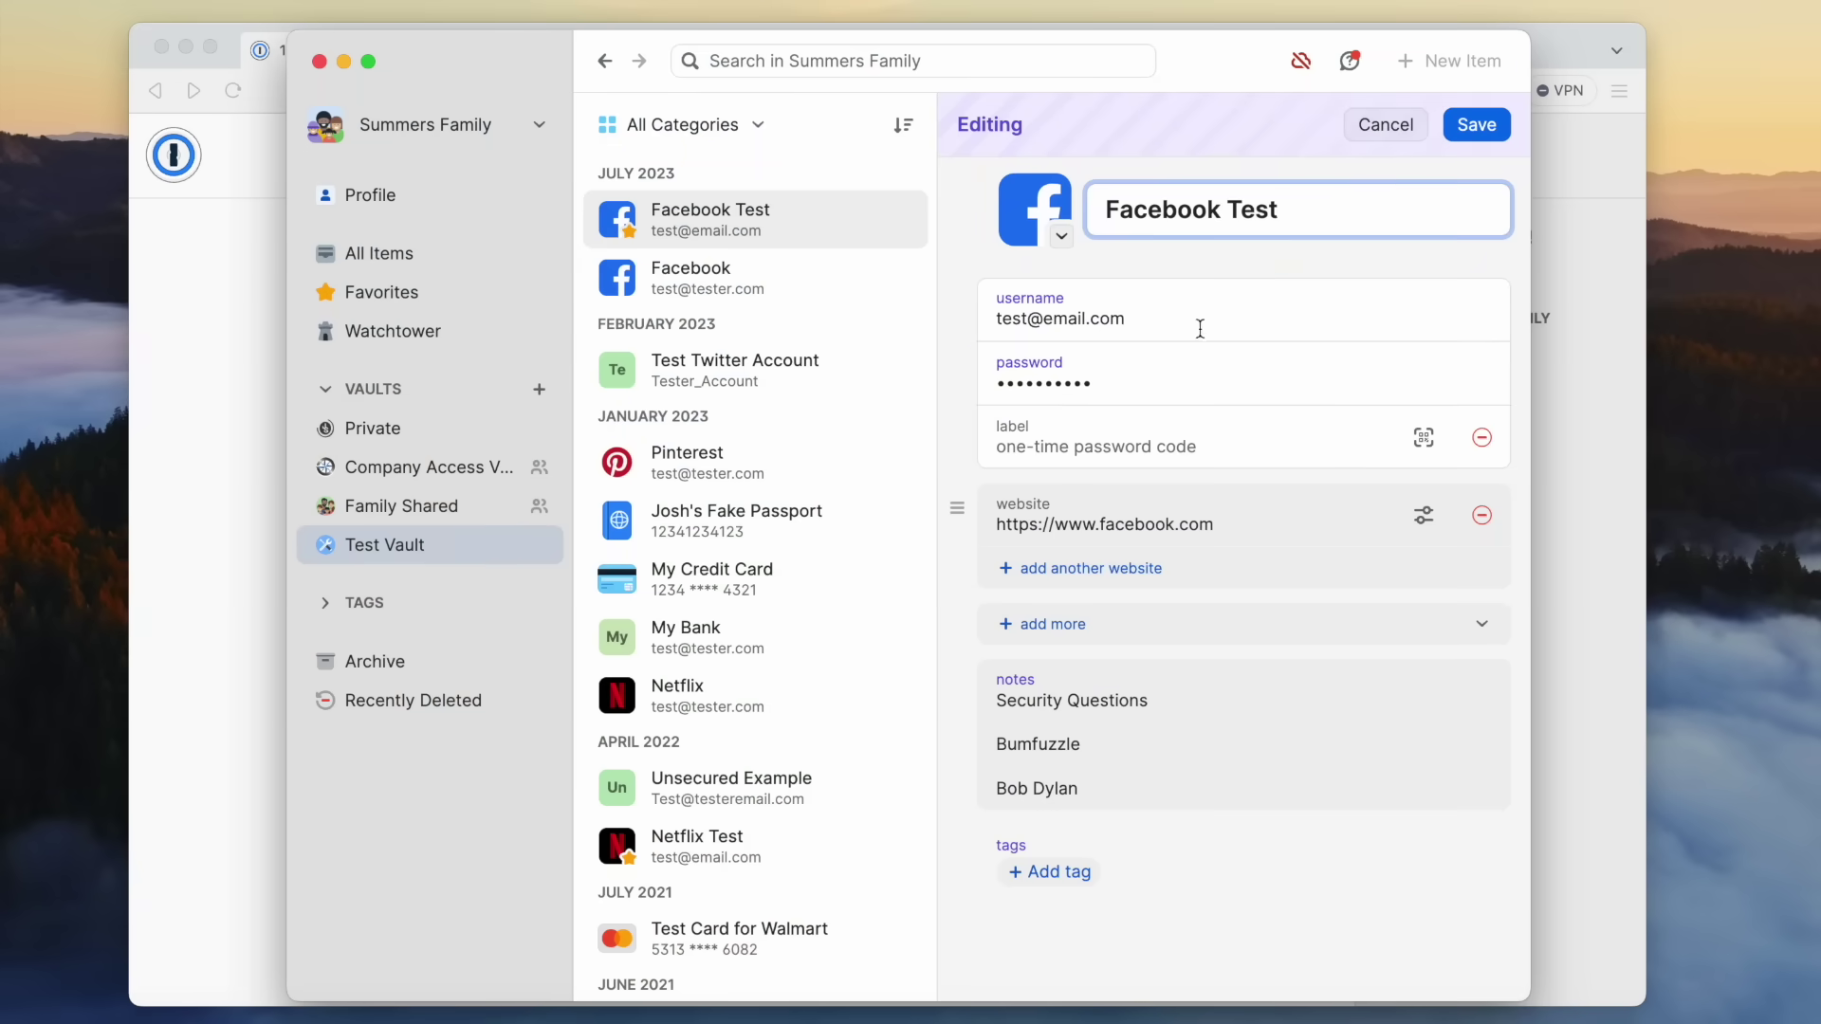
click(1146, 375)
click(1118, 426)
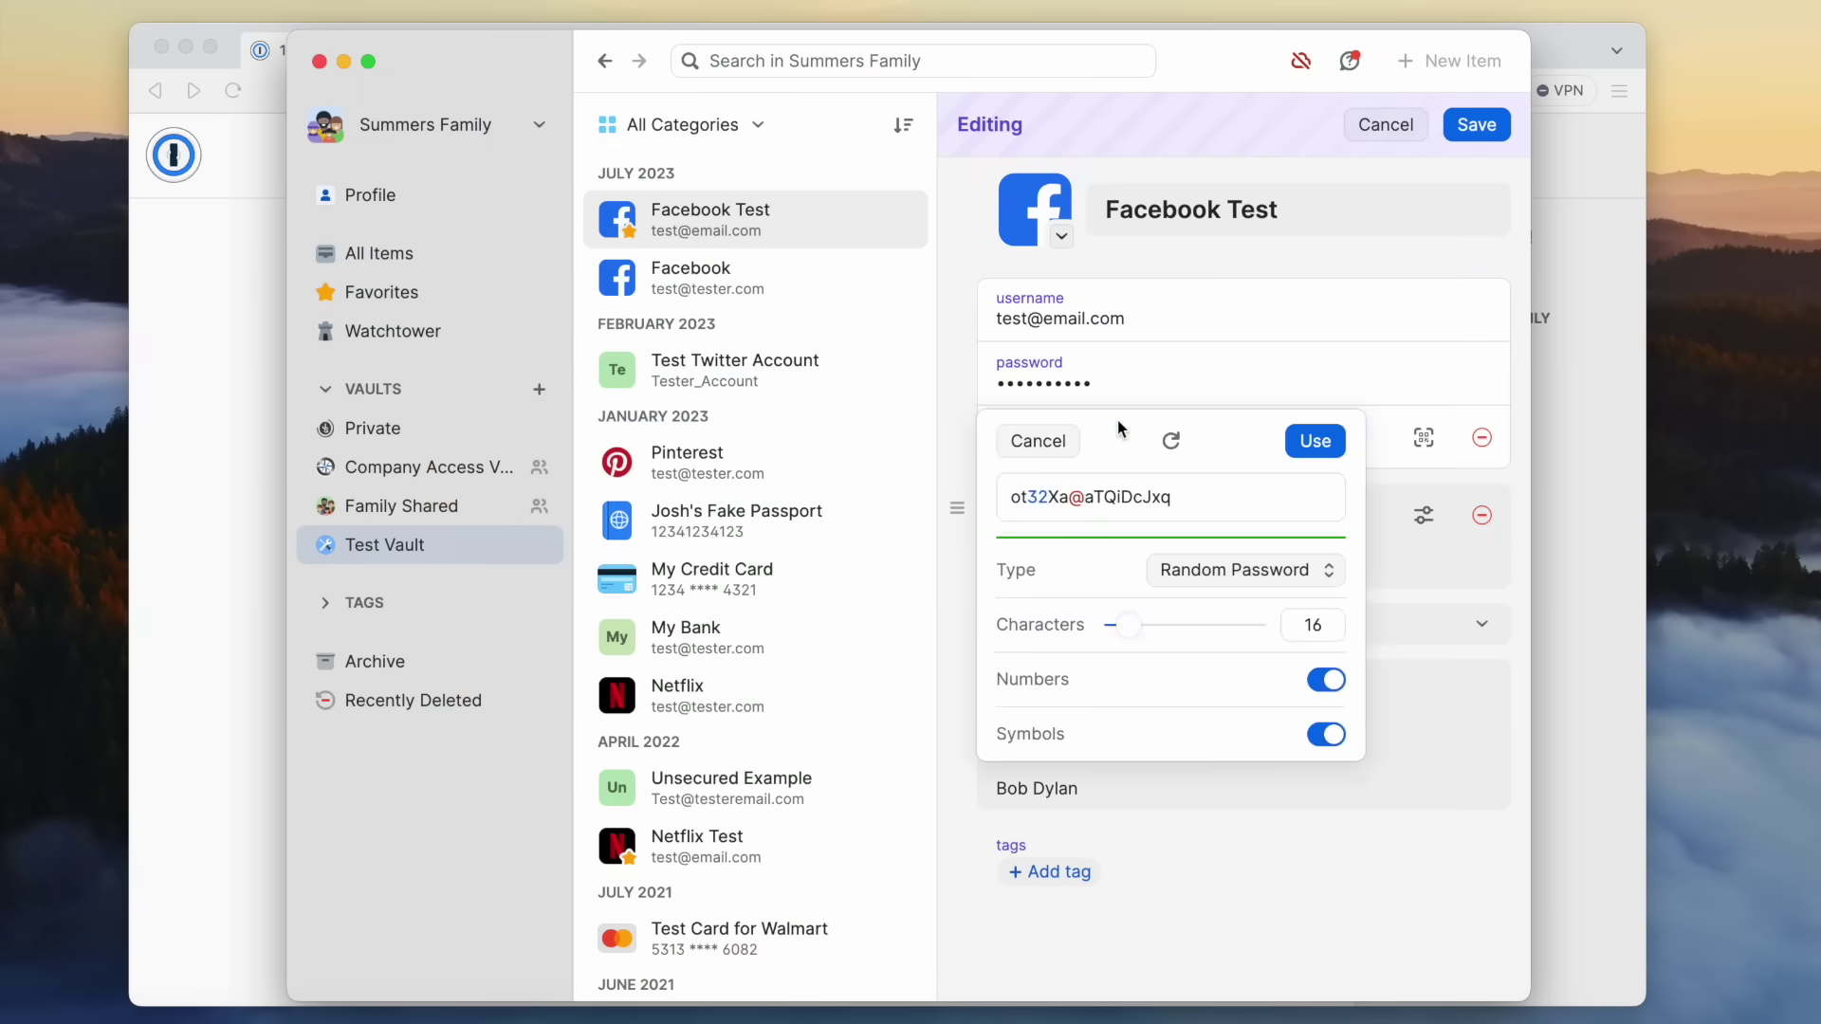
click(1314, 439)
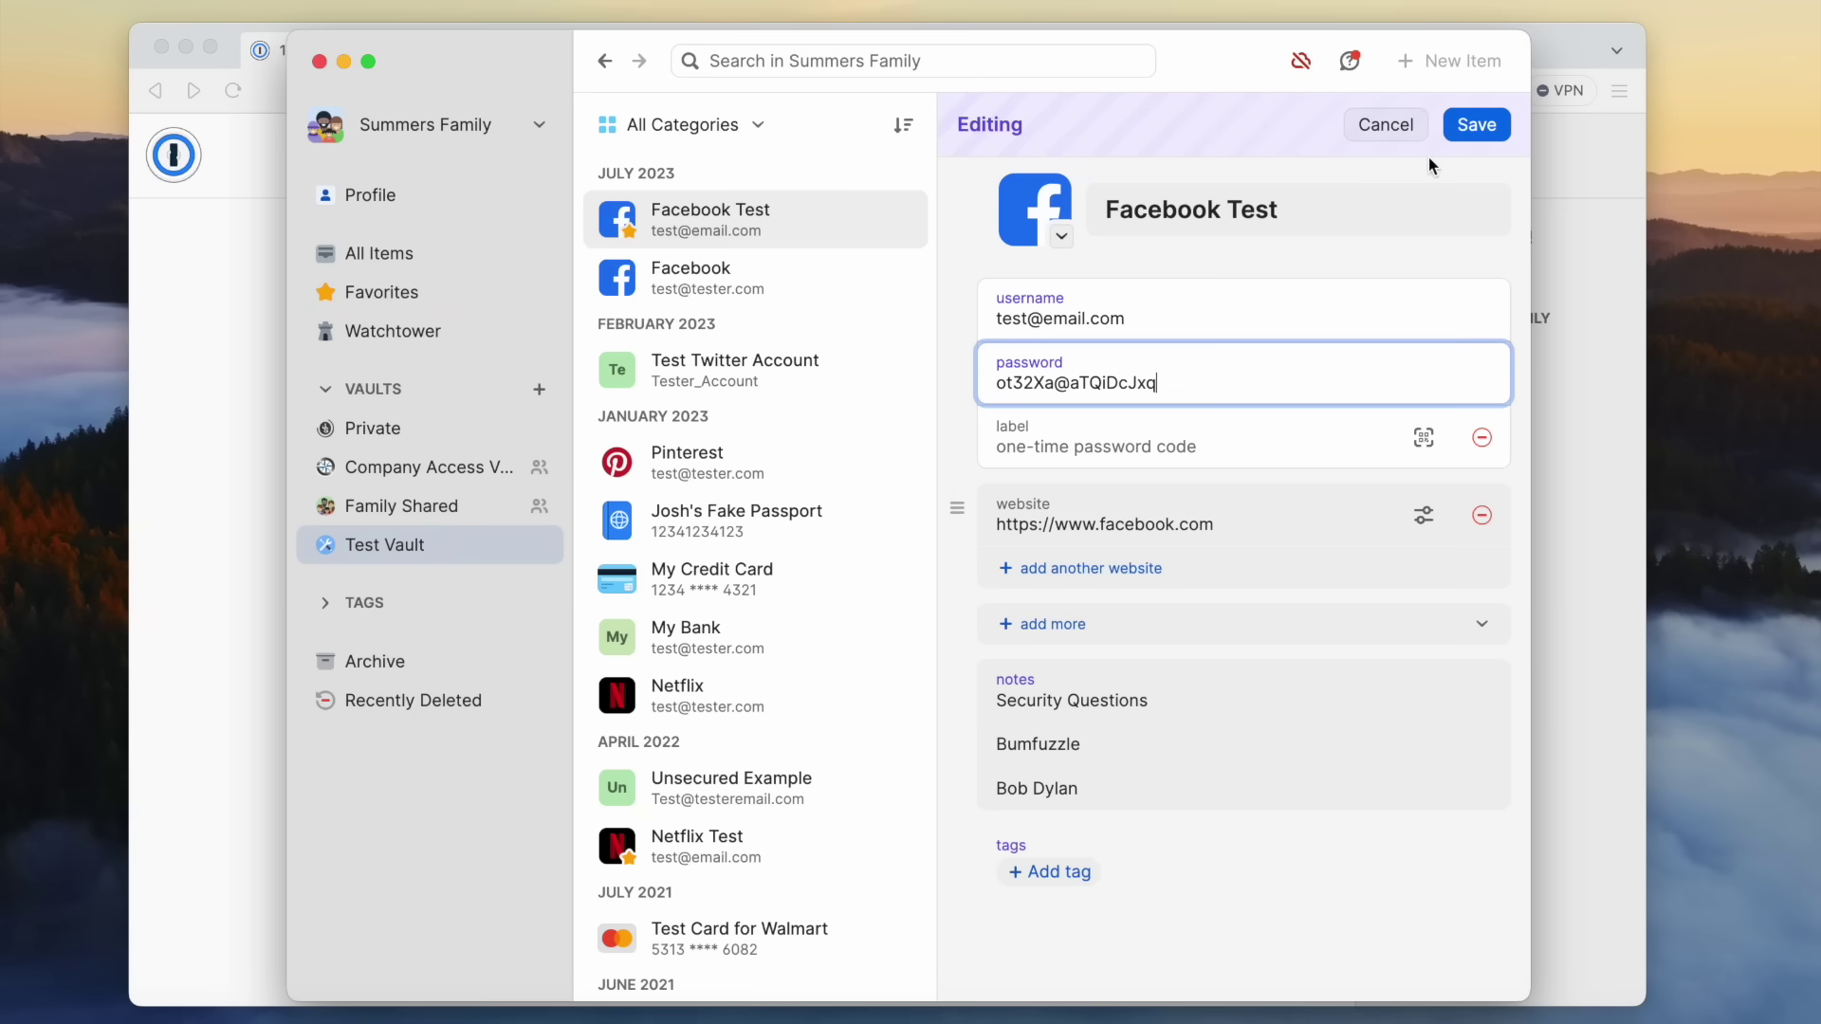
click(1477, 131)
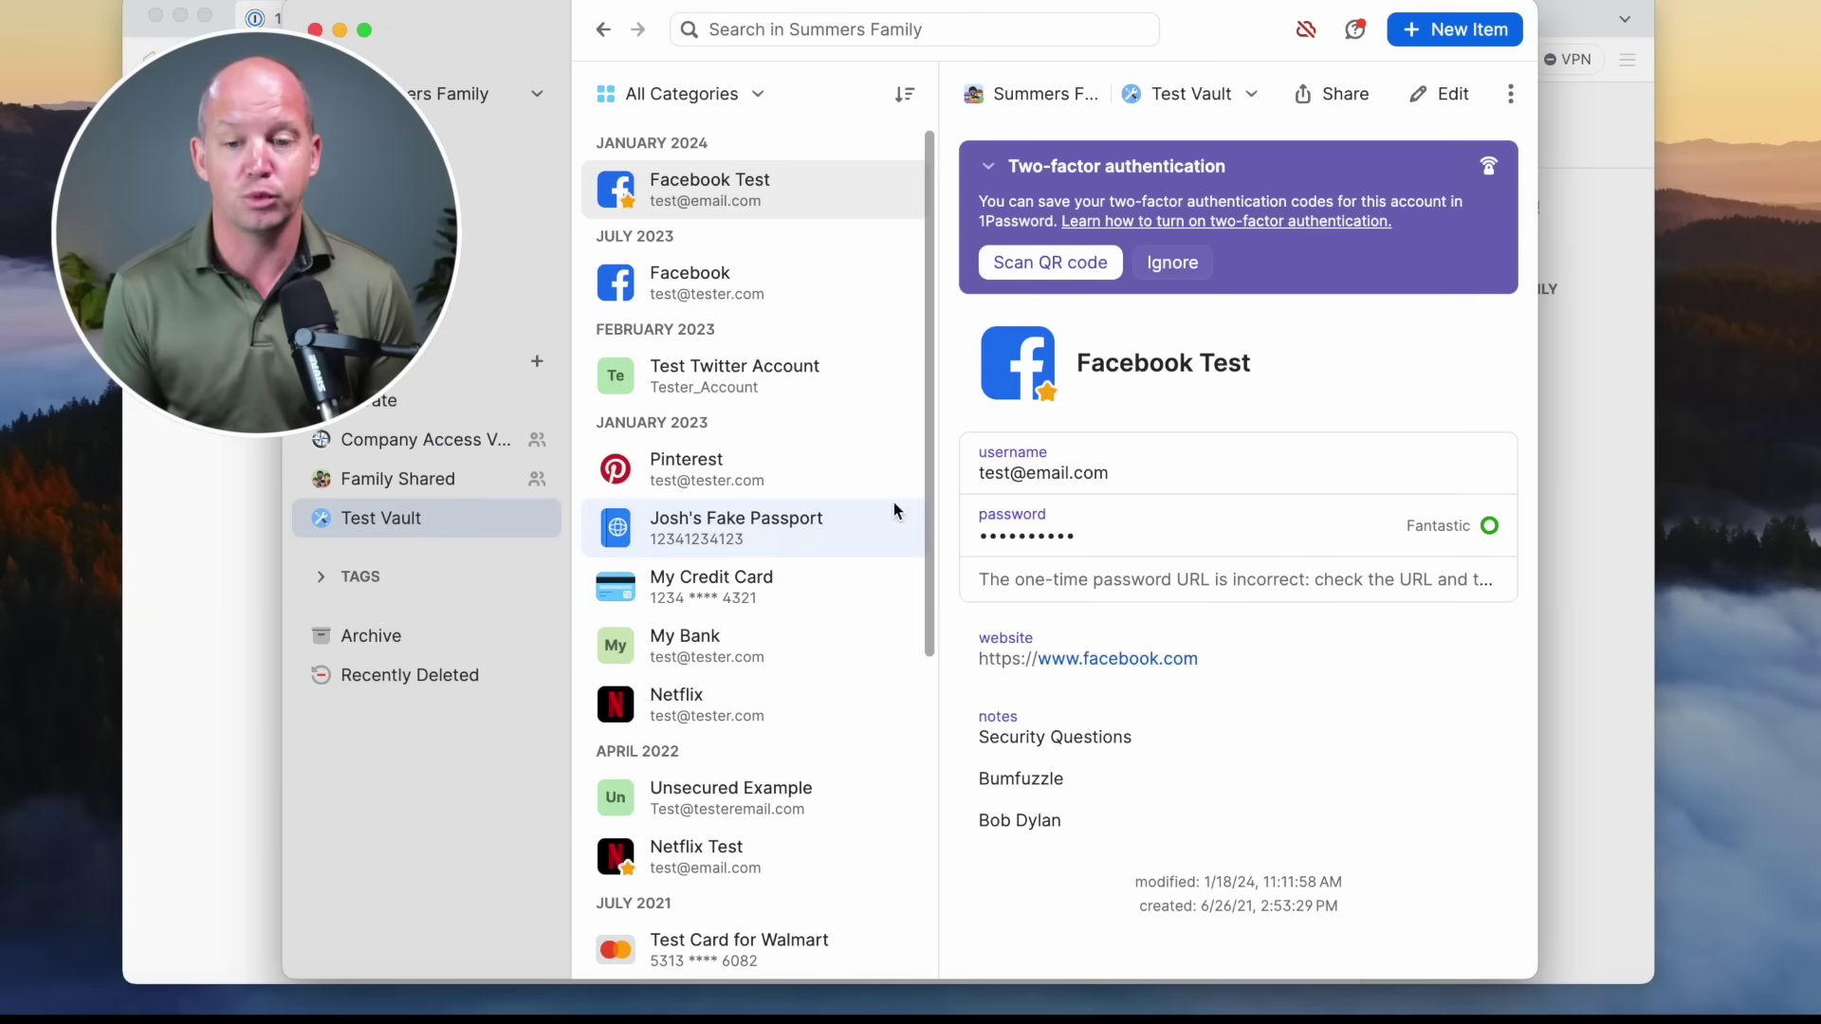
click(1309, 31)
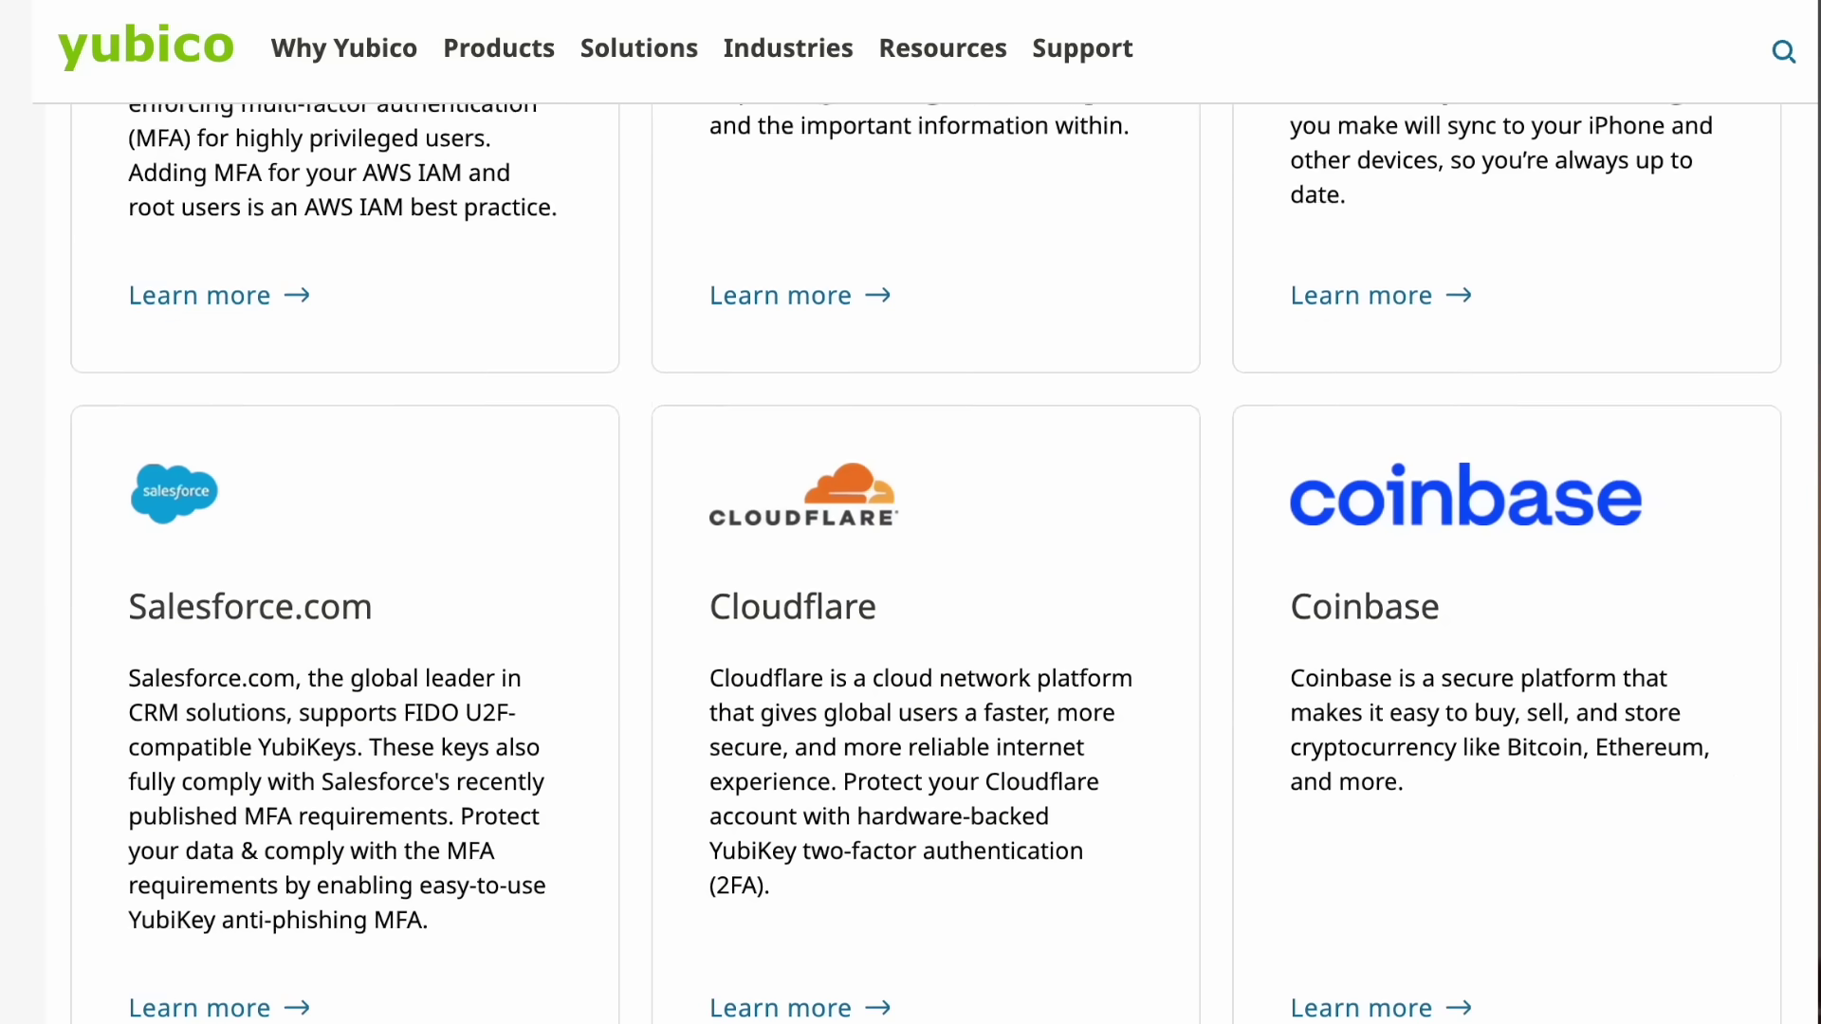
scroll(911, 560, down, 13)
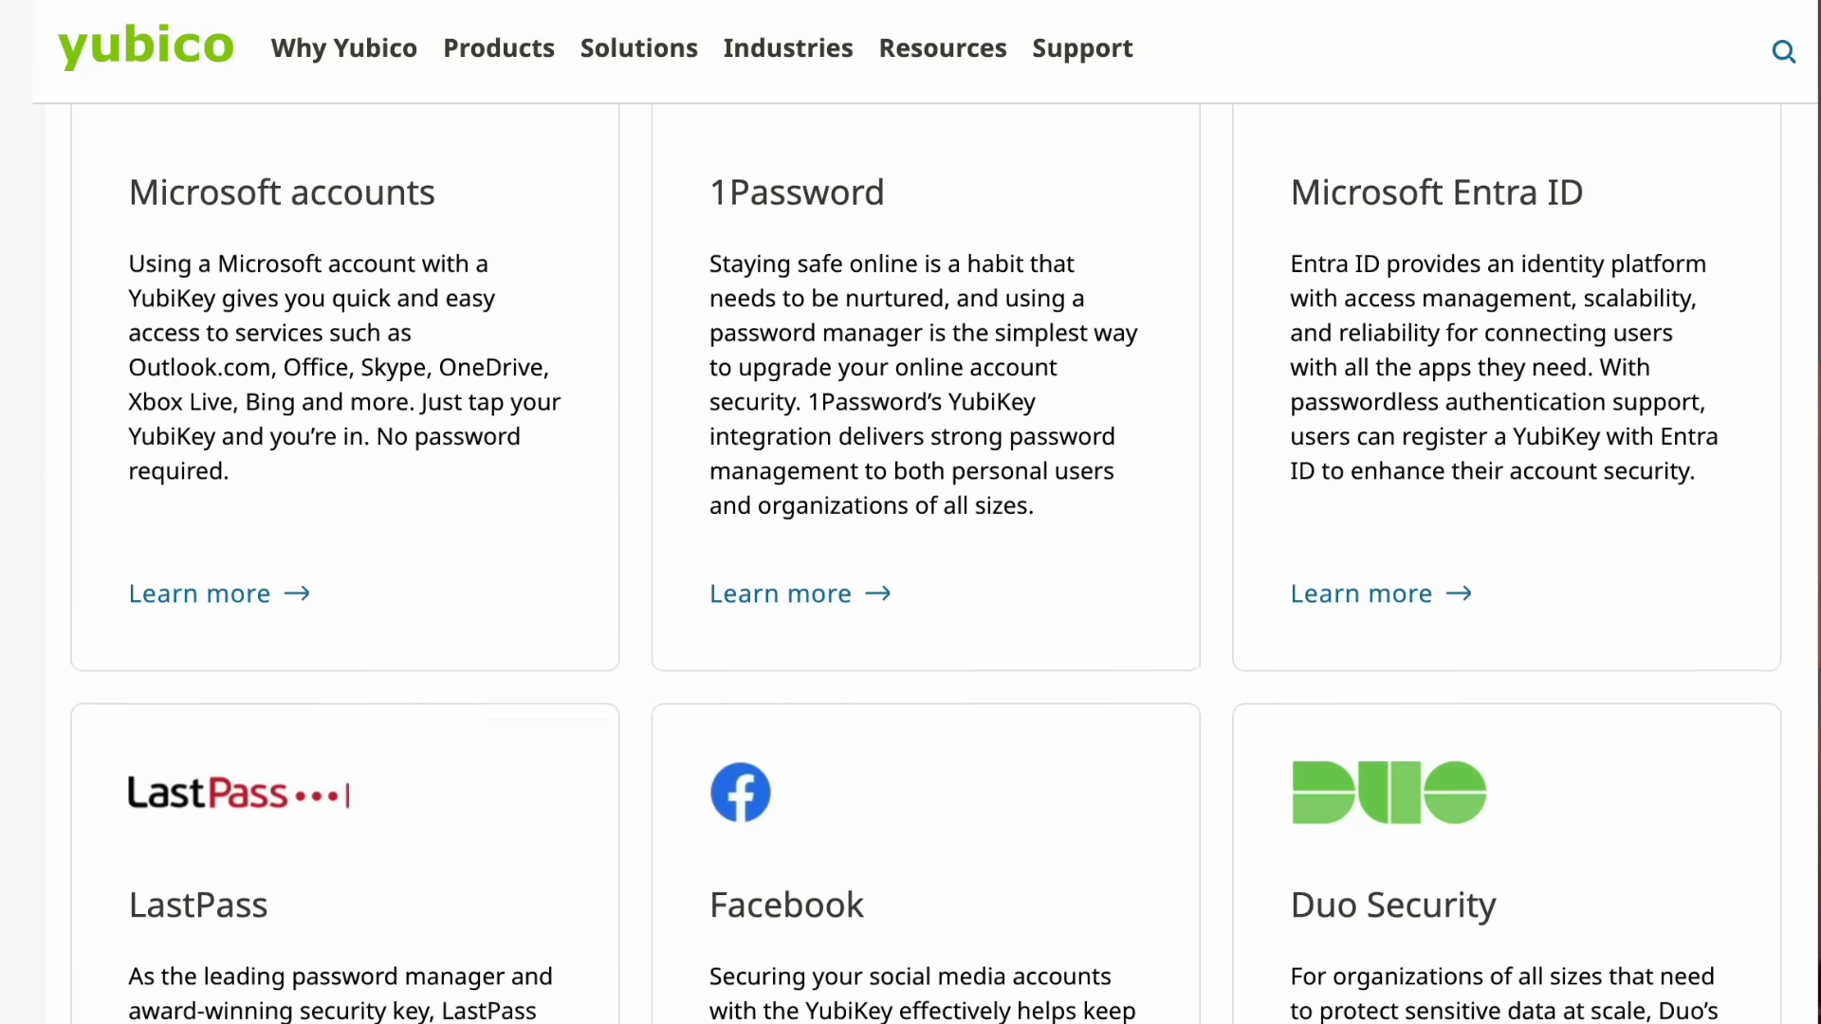
scroll(911, 559, down, 10)
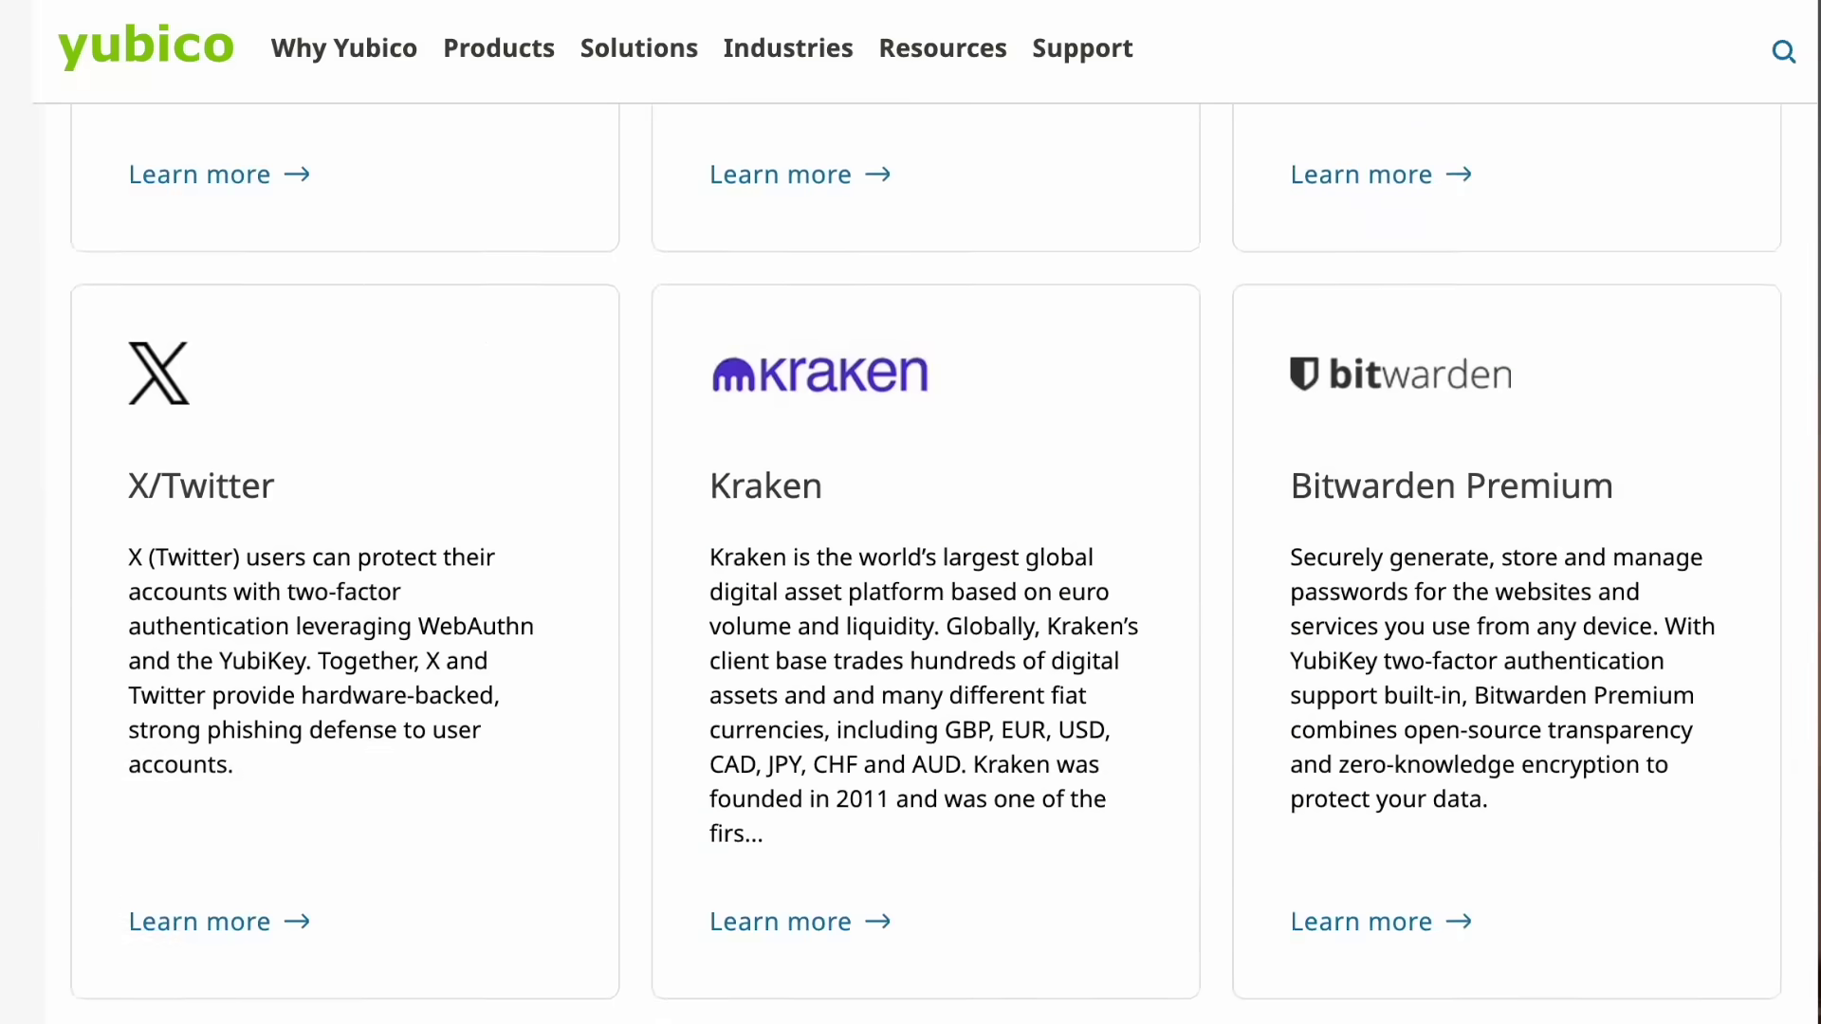
scroll(911, 560, down, 14)
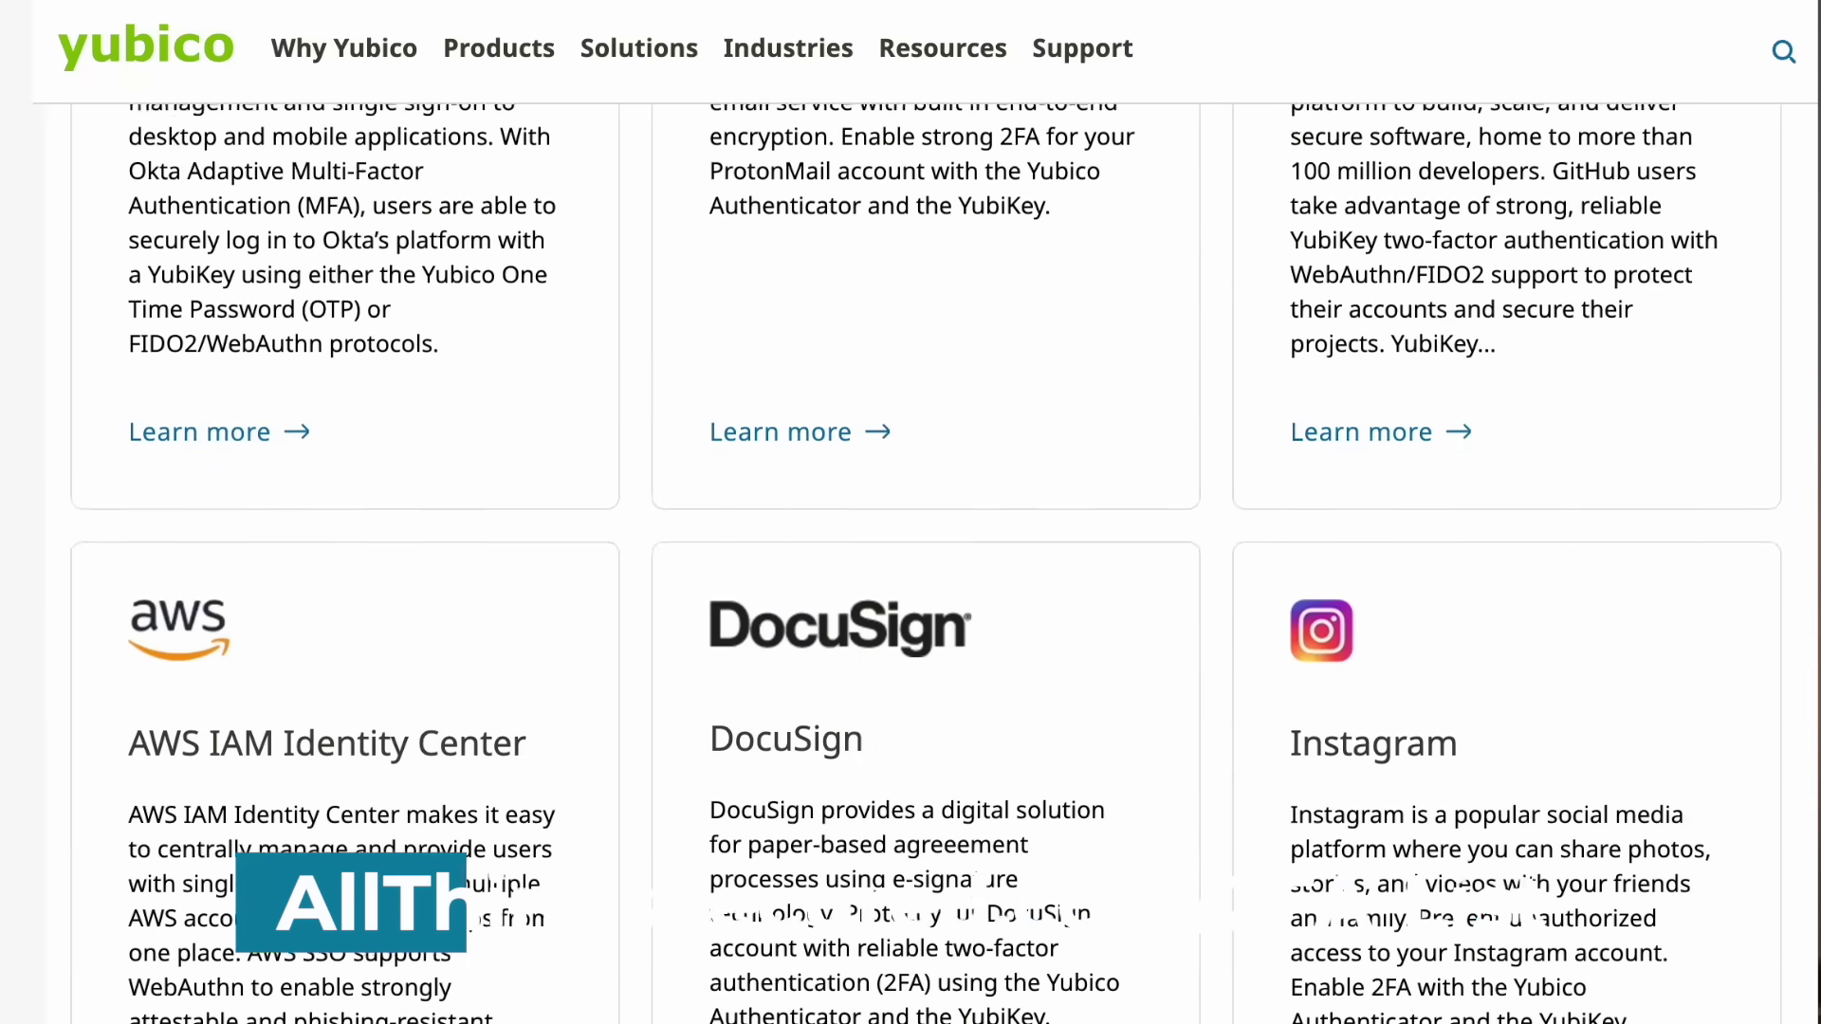
scroll(910, 559, down, 8)
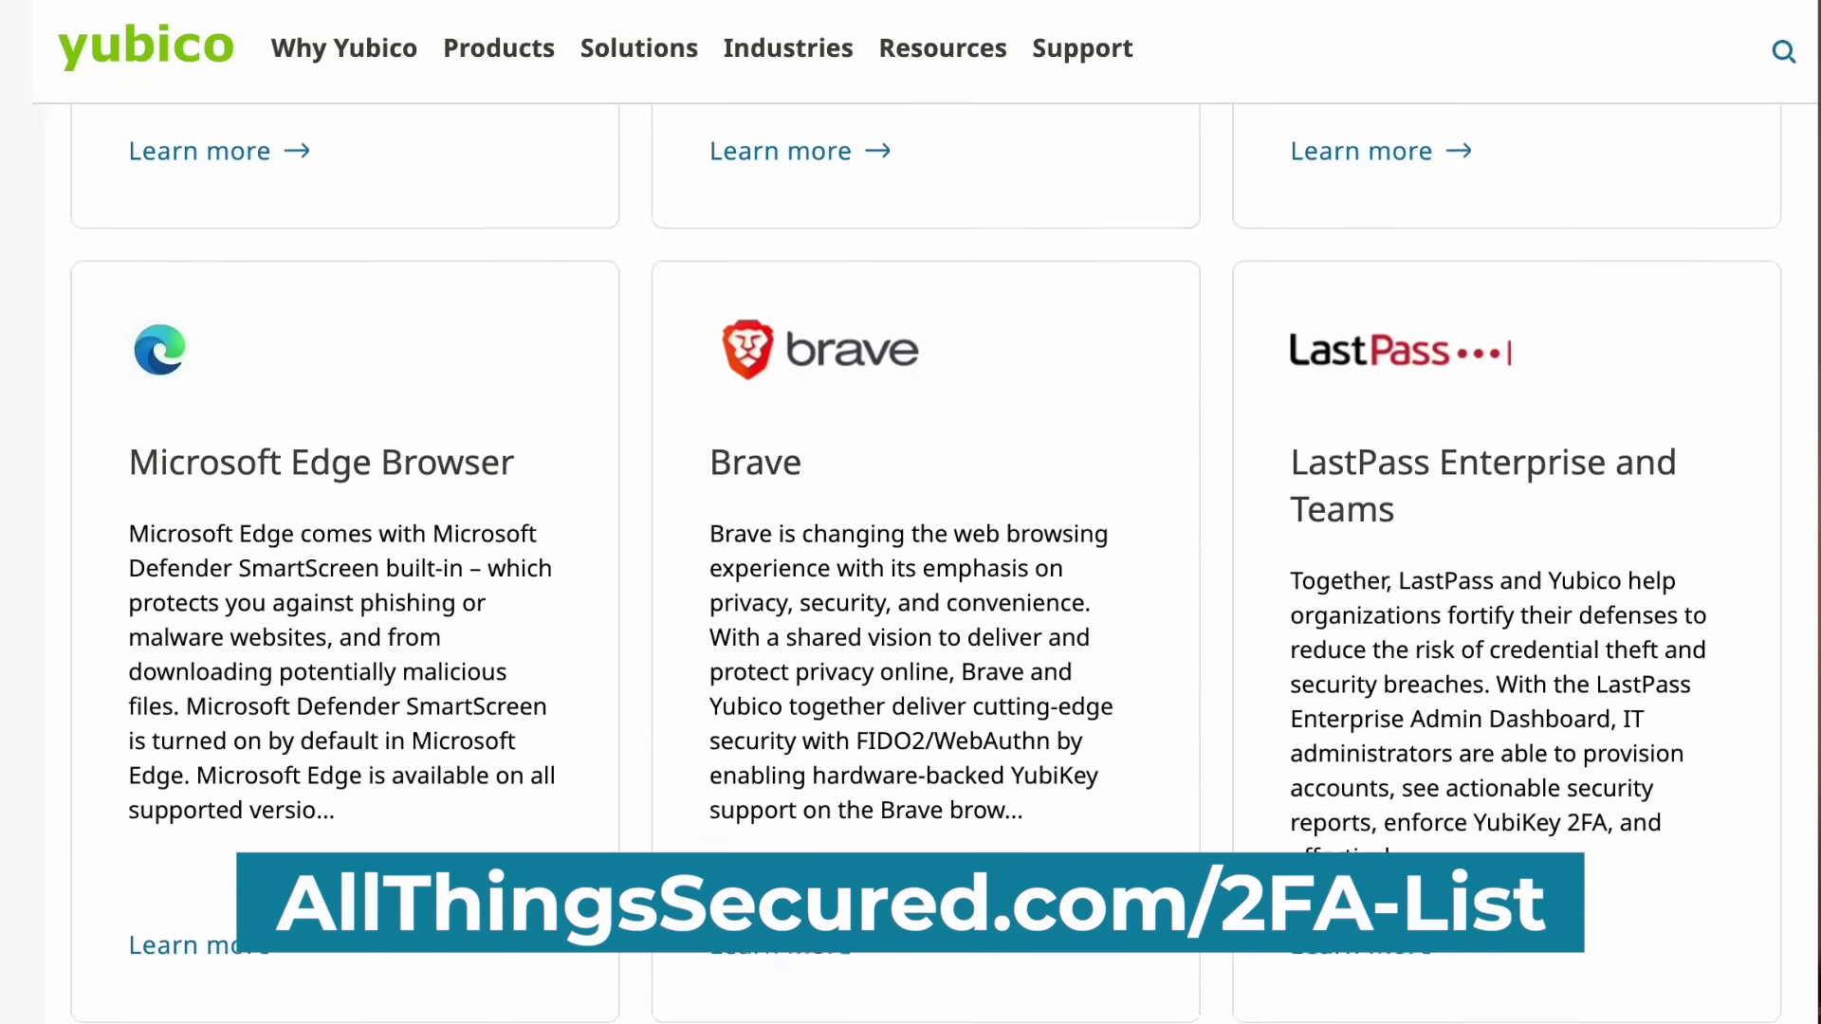
scroll(910, 559, down, 1)
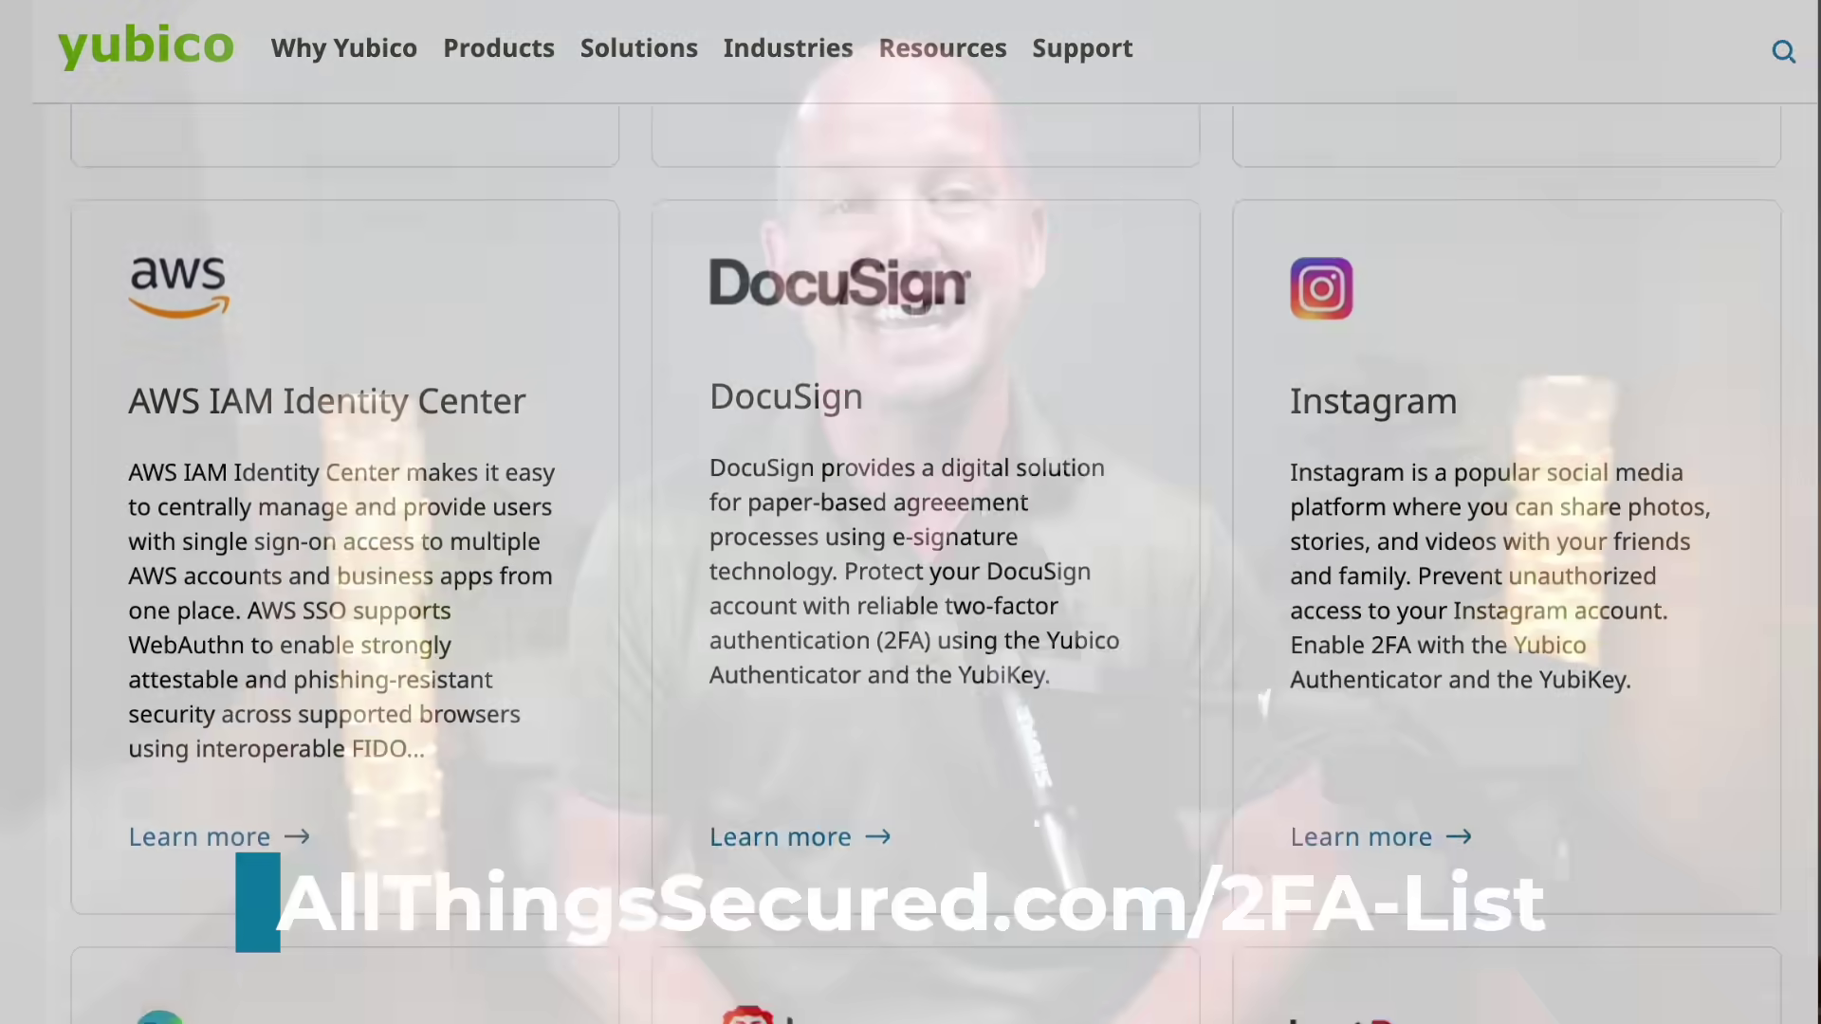